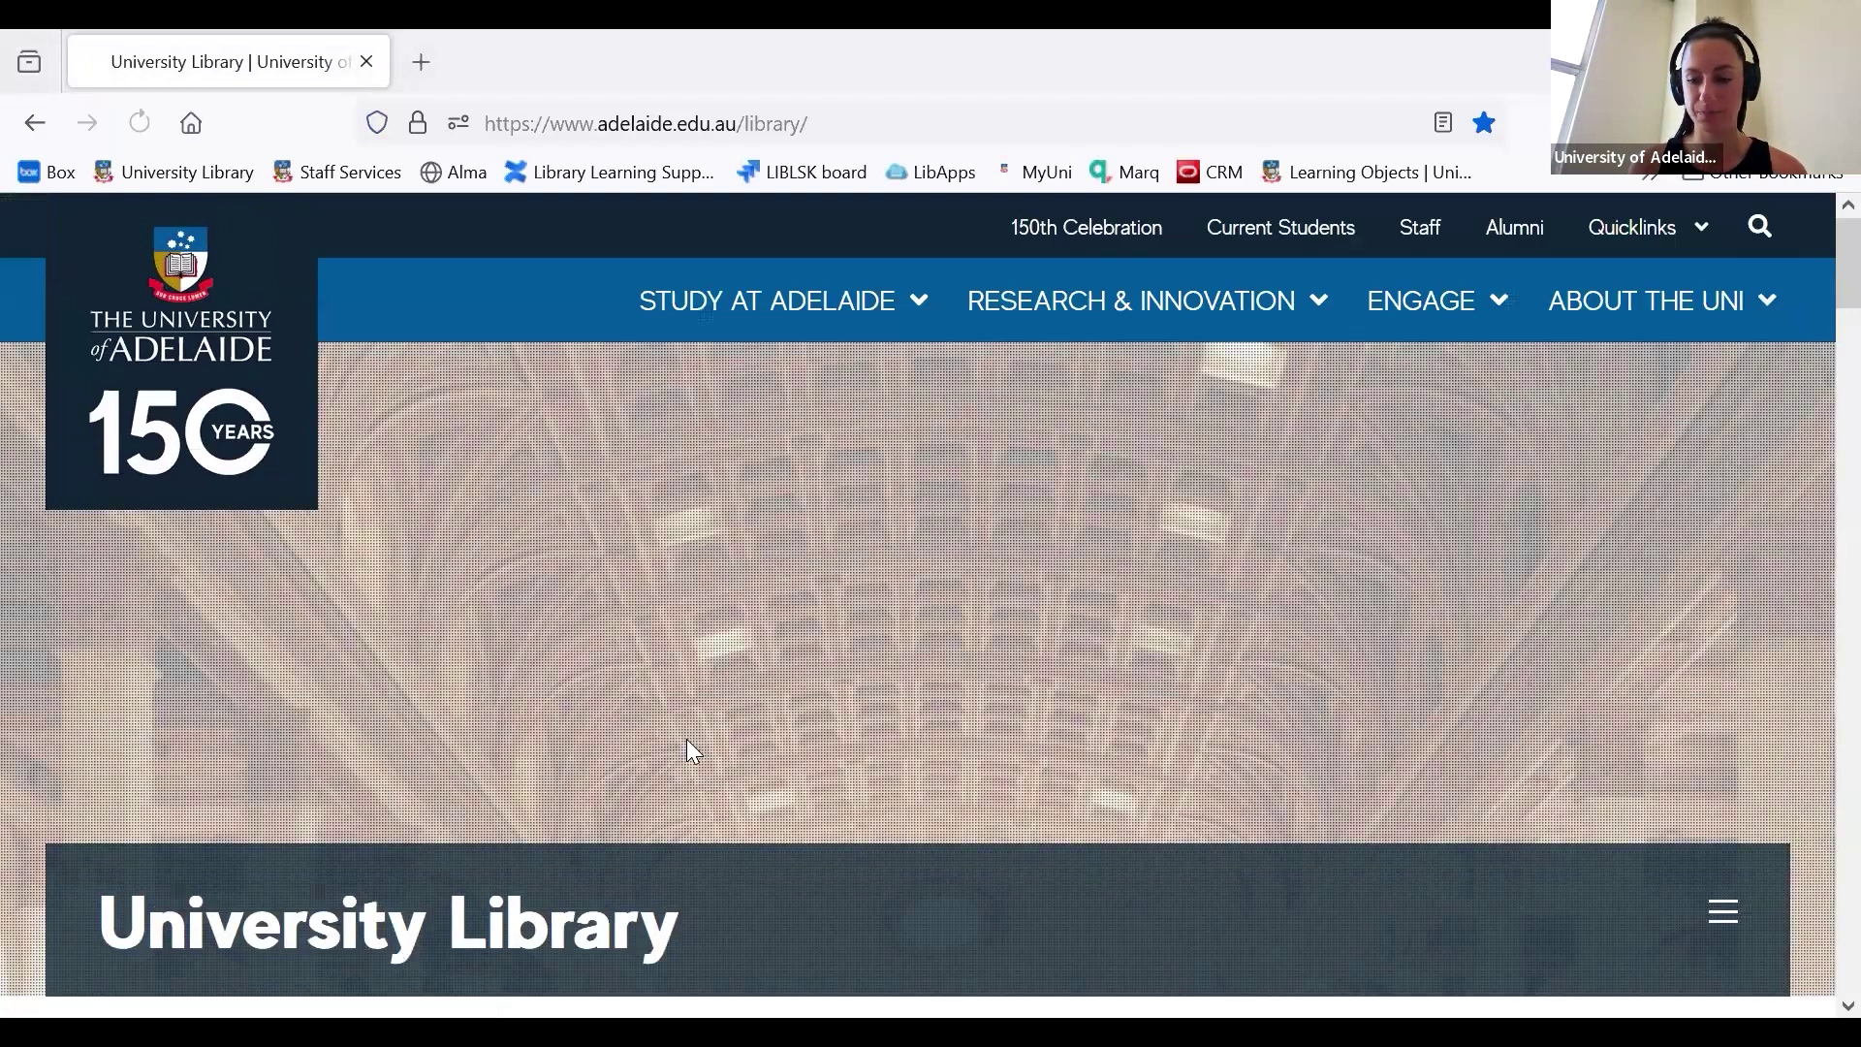
Search the University Library for "history" from the library home page.
scroll(694, 751, down, 5)
scroll(690, 748, down, 4)
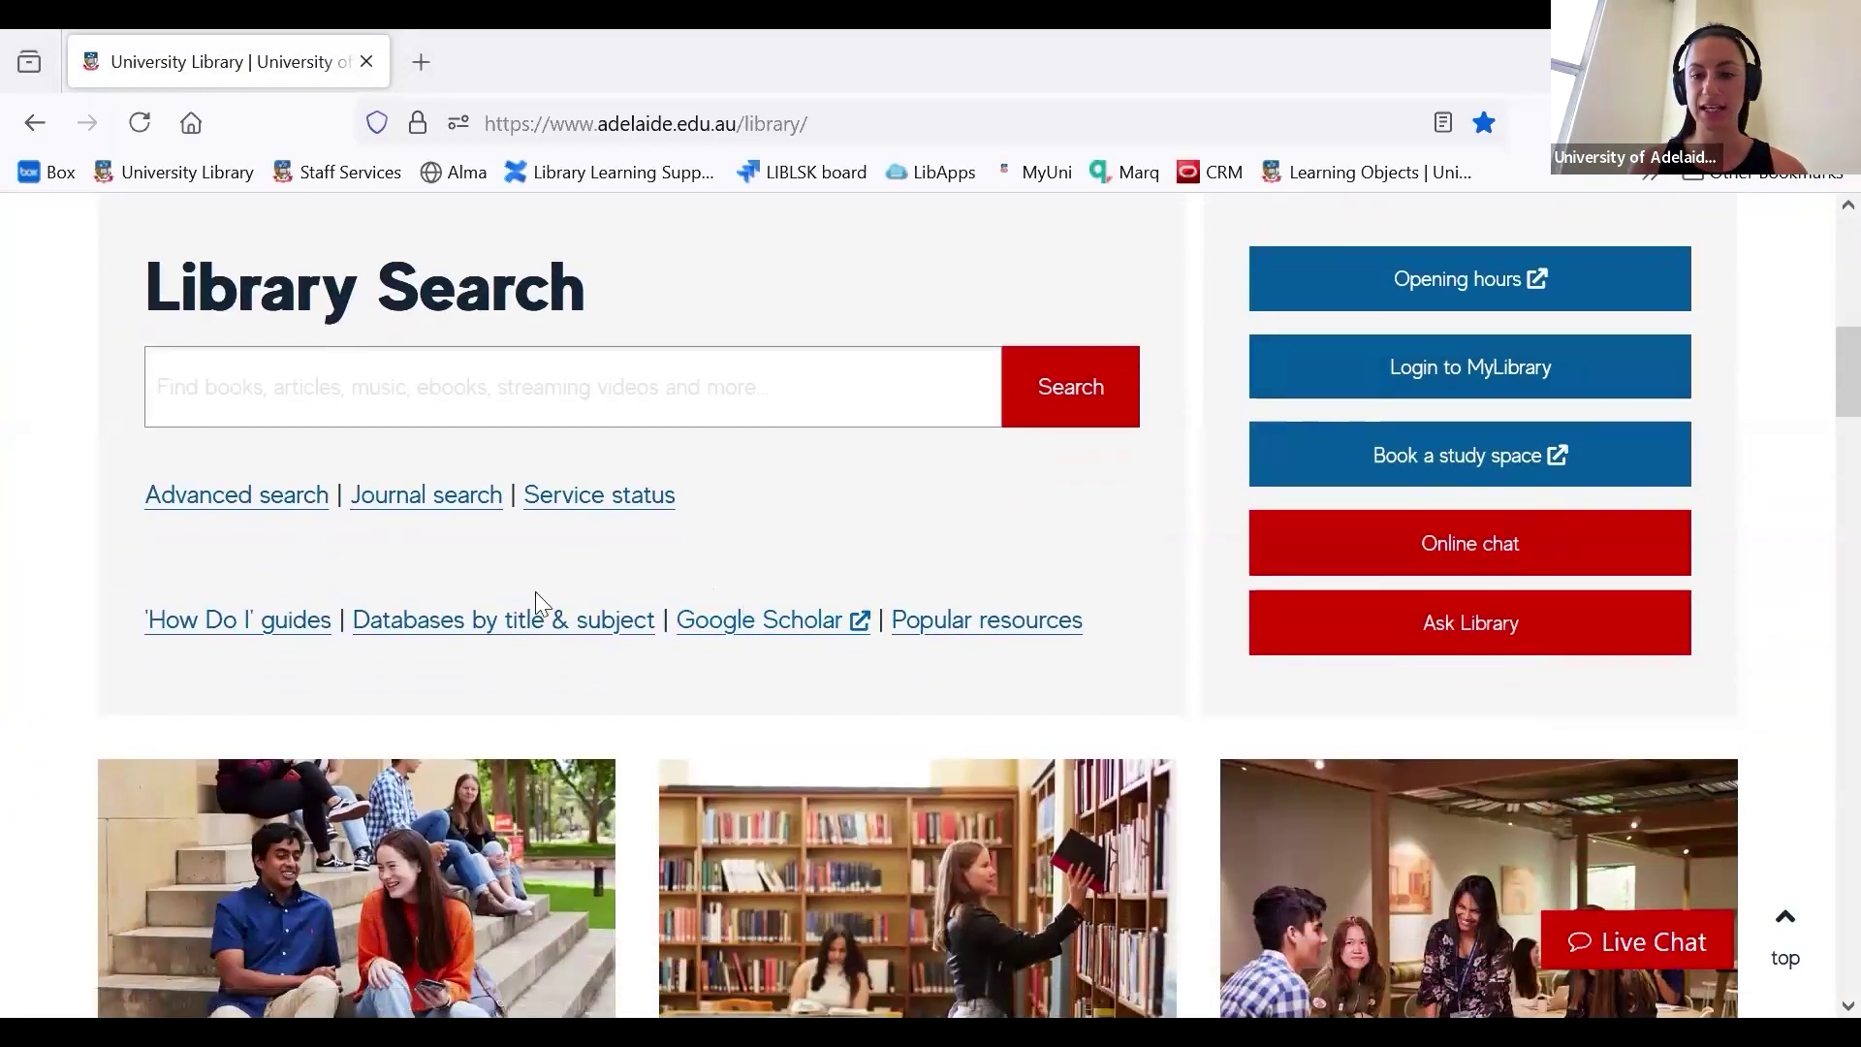
scroll(1231, 794, down, 7)
scroll(1230, 795, up, 4)
scroll(1230, 795, up, 6)
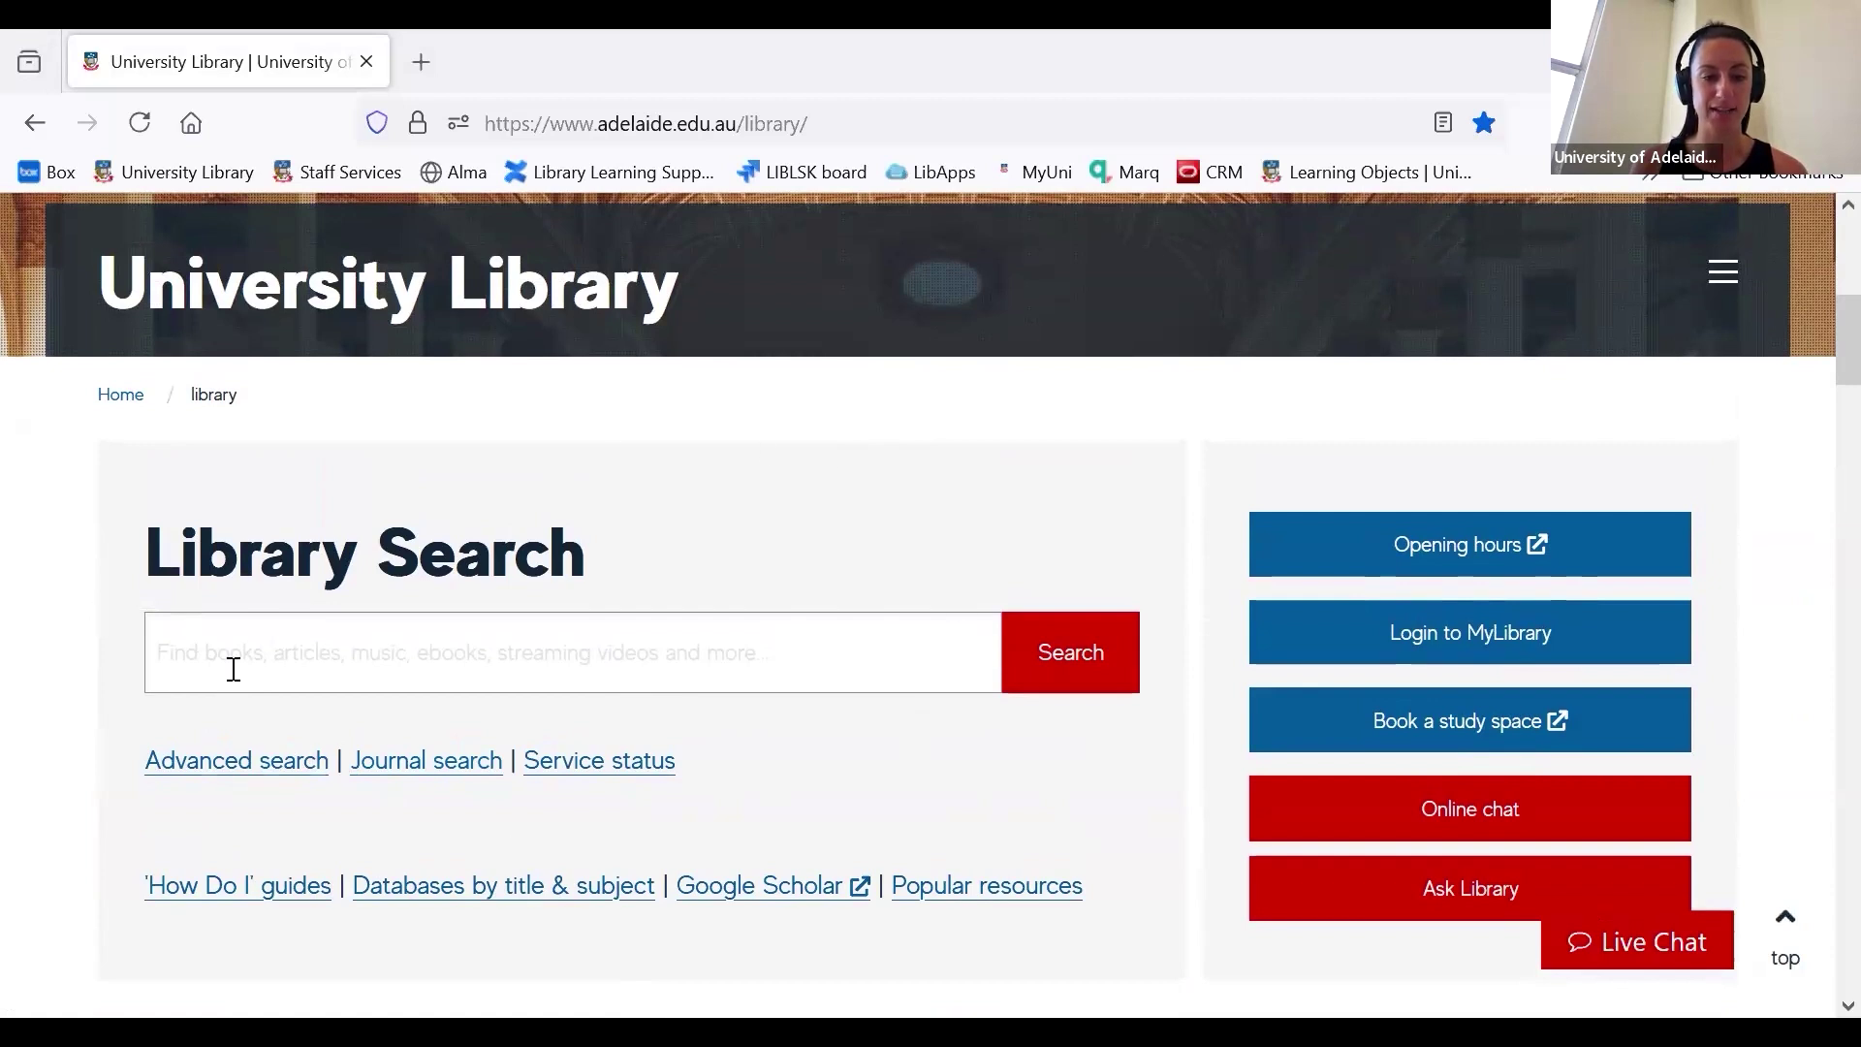
click(271, 661)
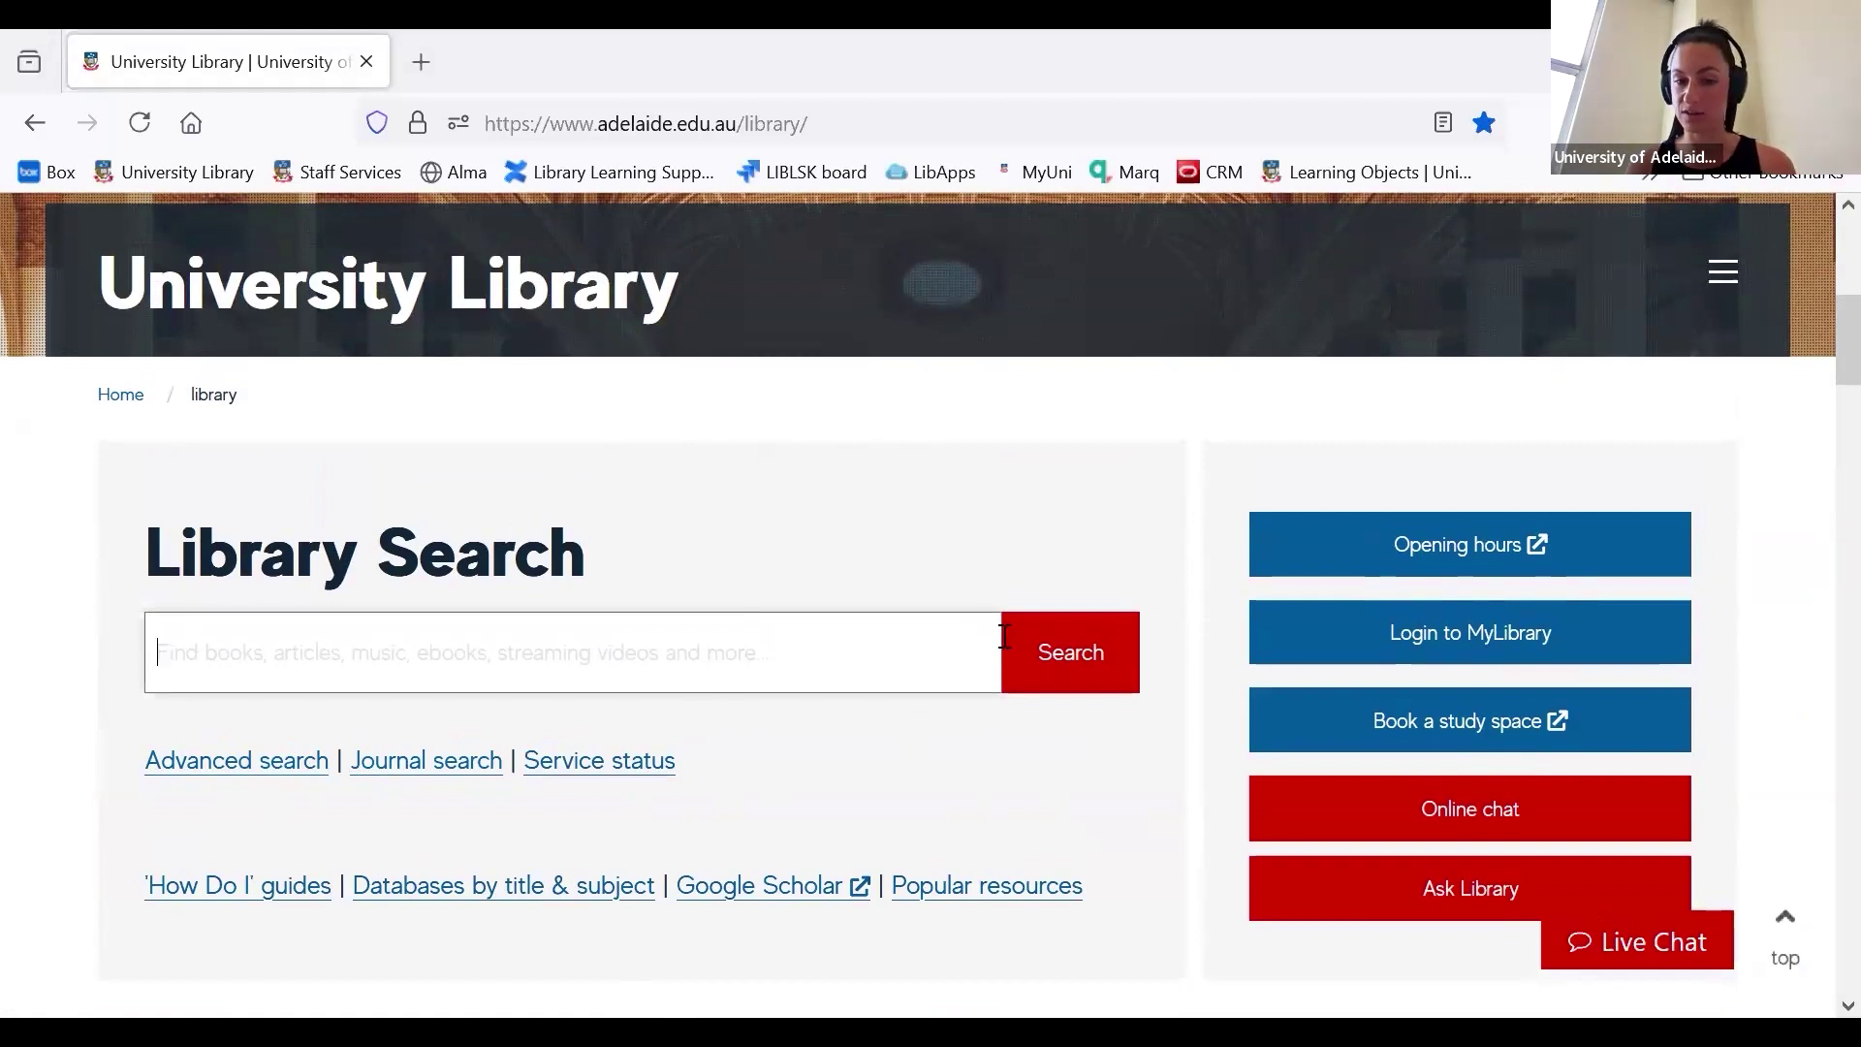
text(history)
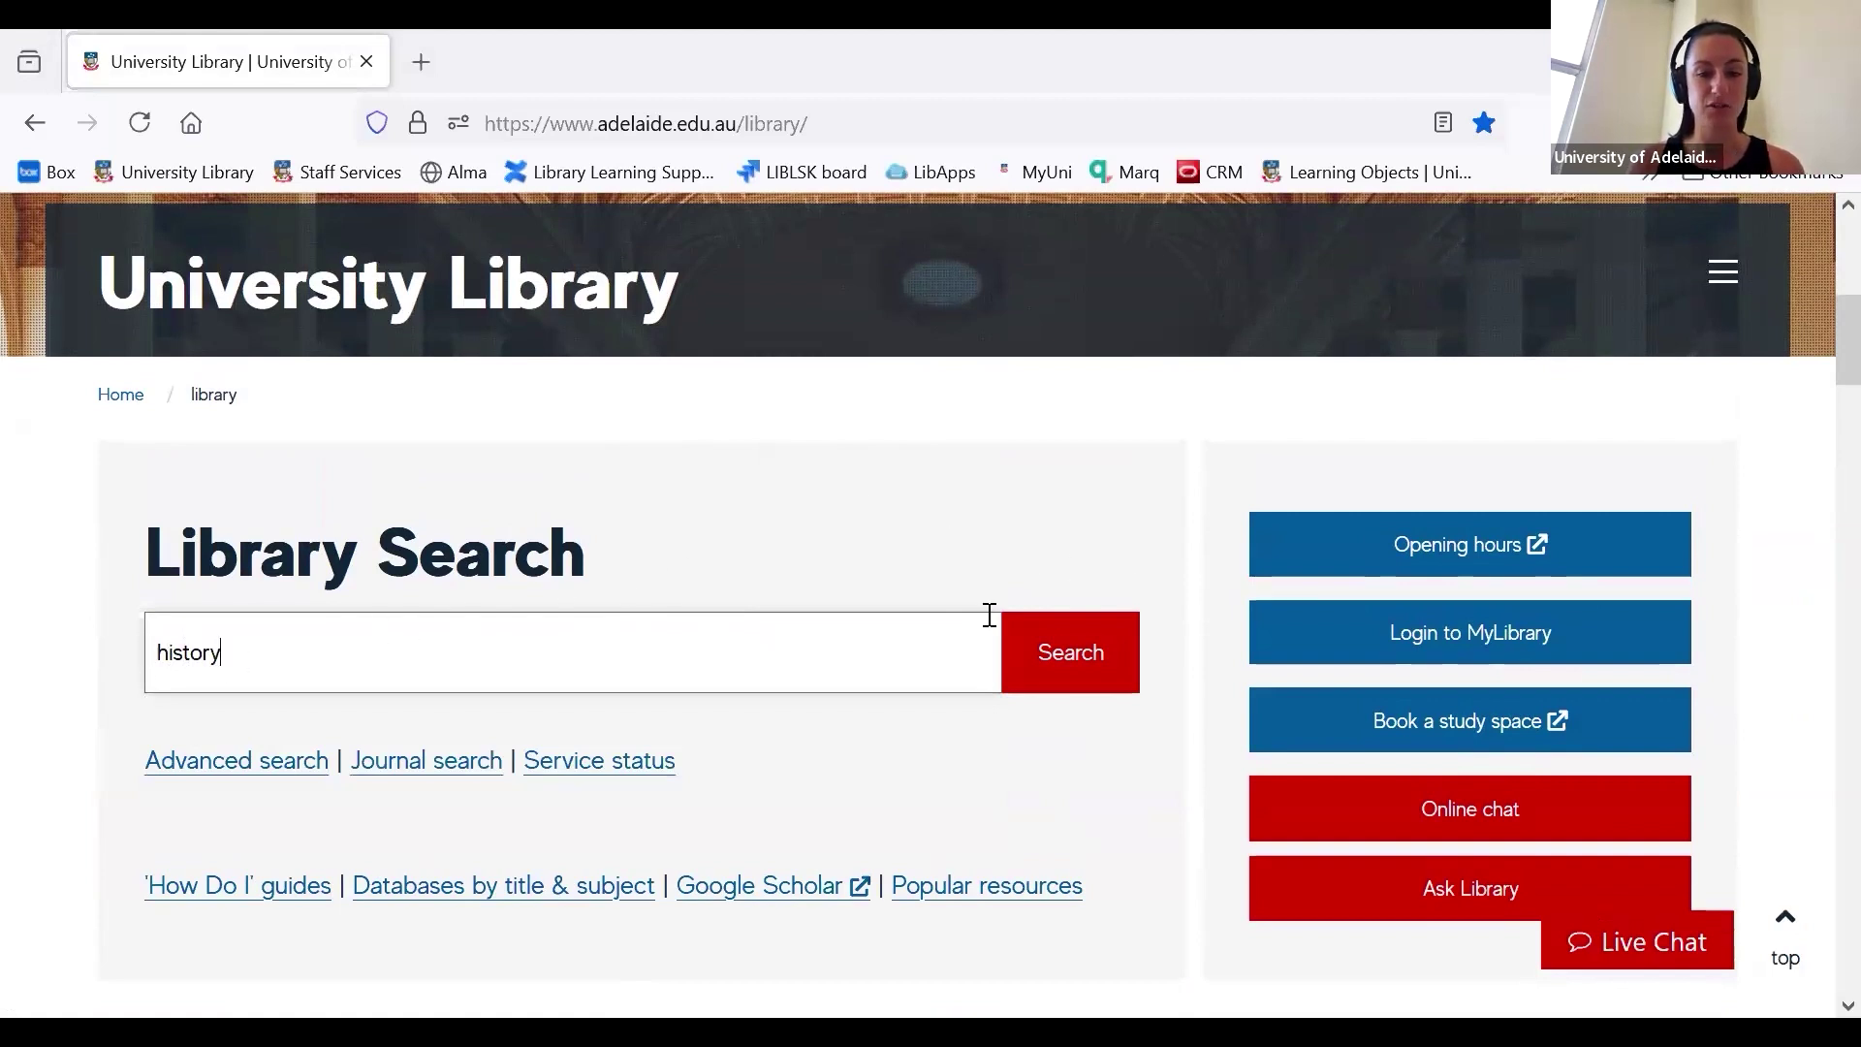
click(1068, 653)
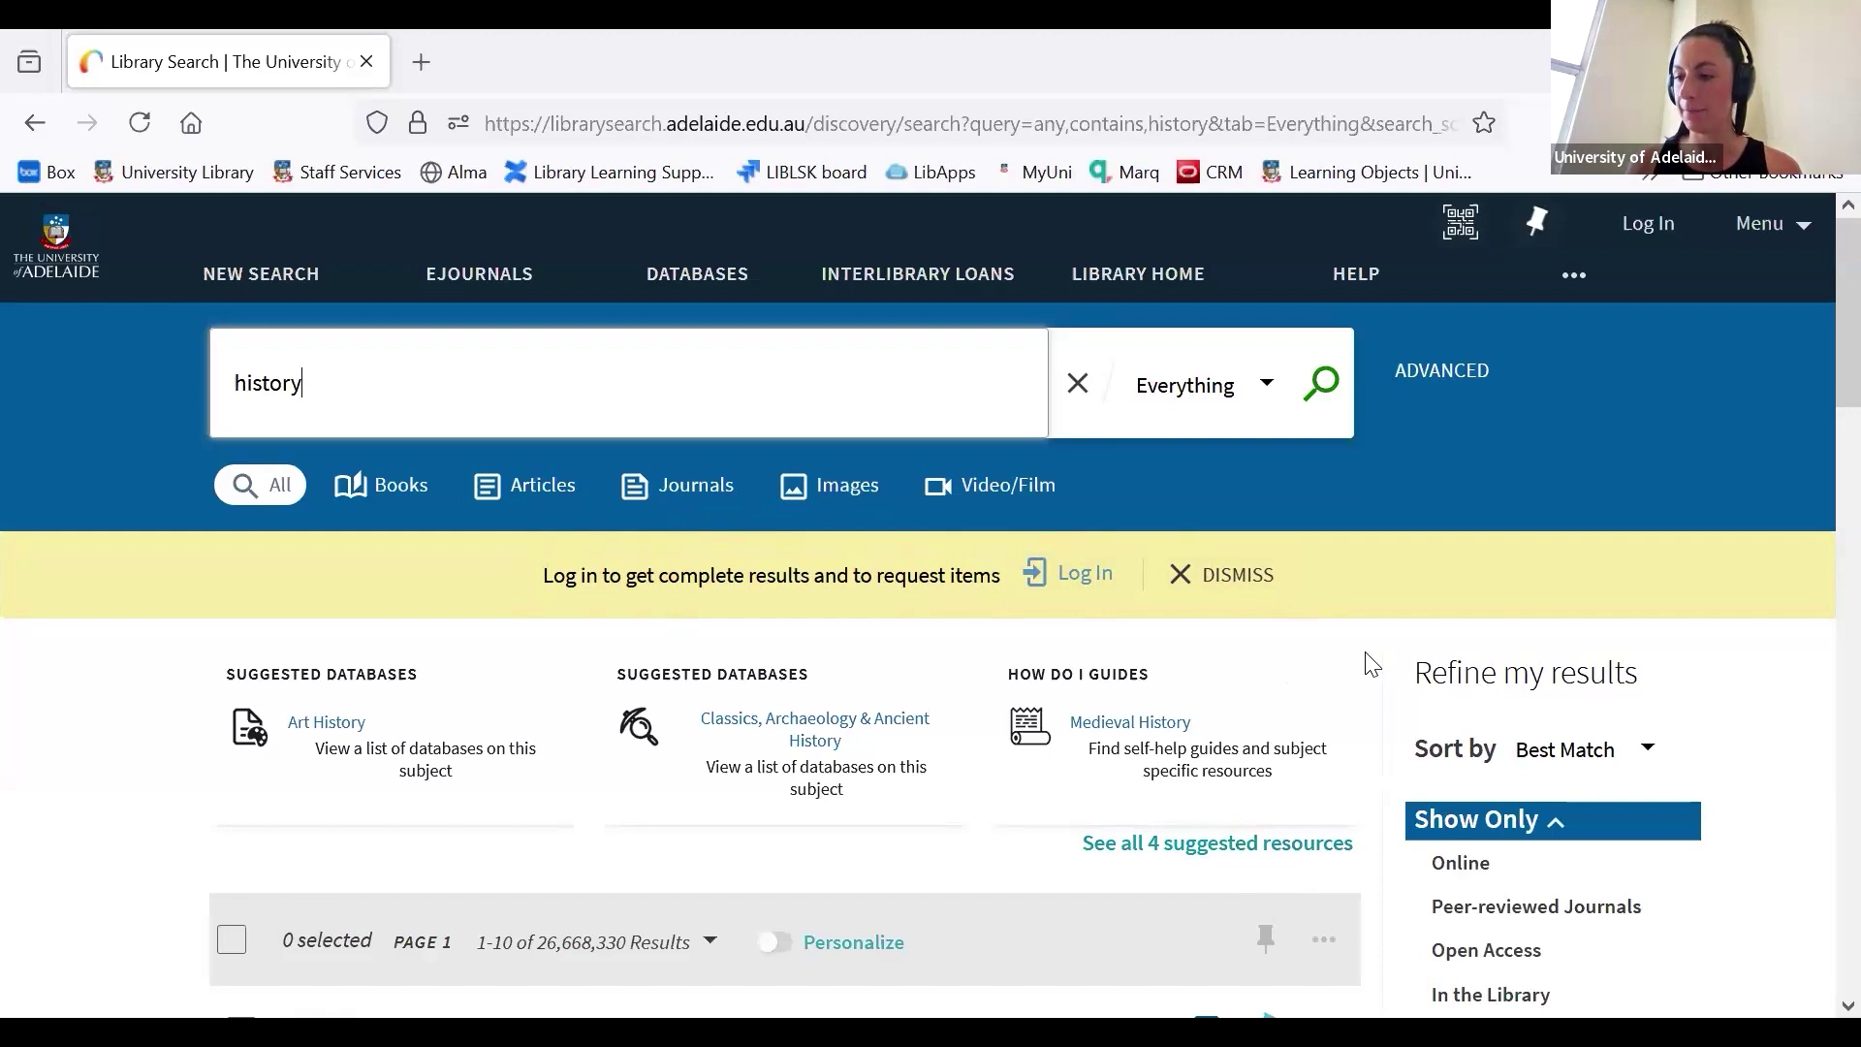
Log in to the library account from the history search results.
click(1659, 225)
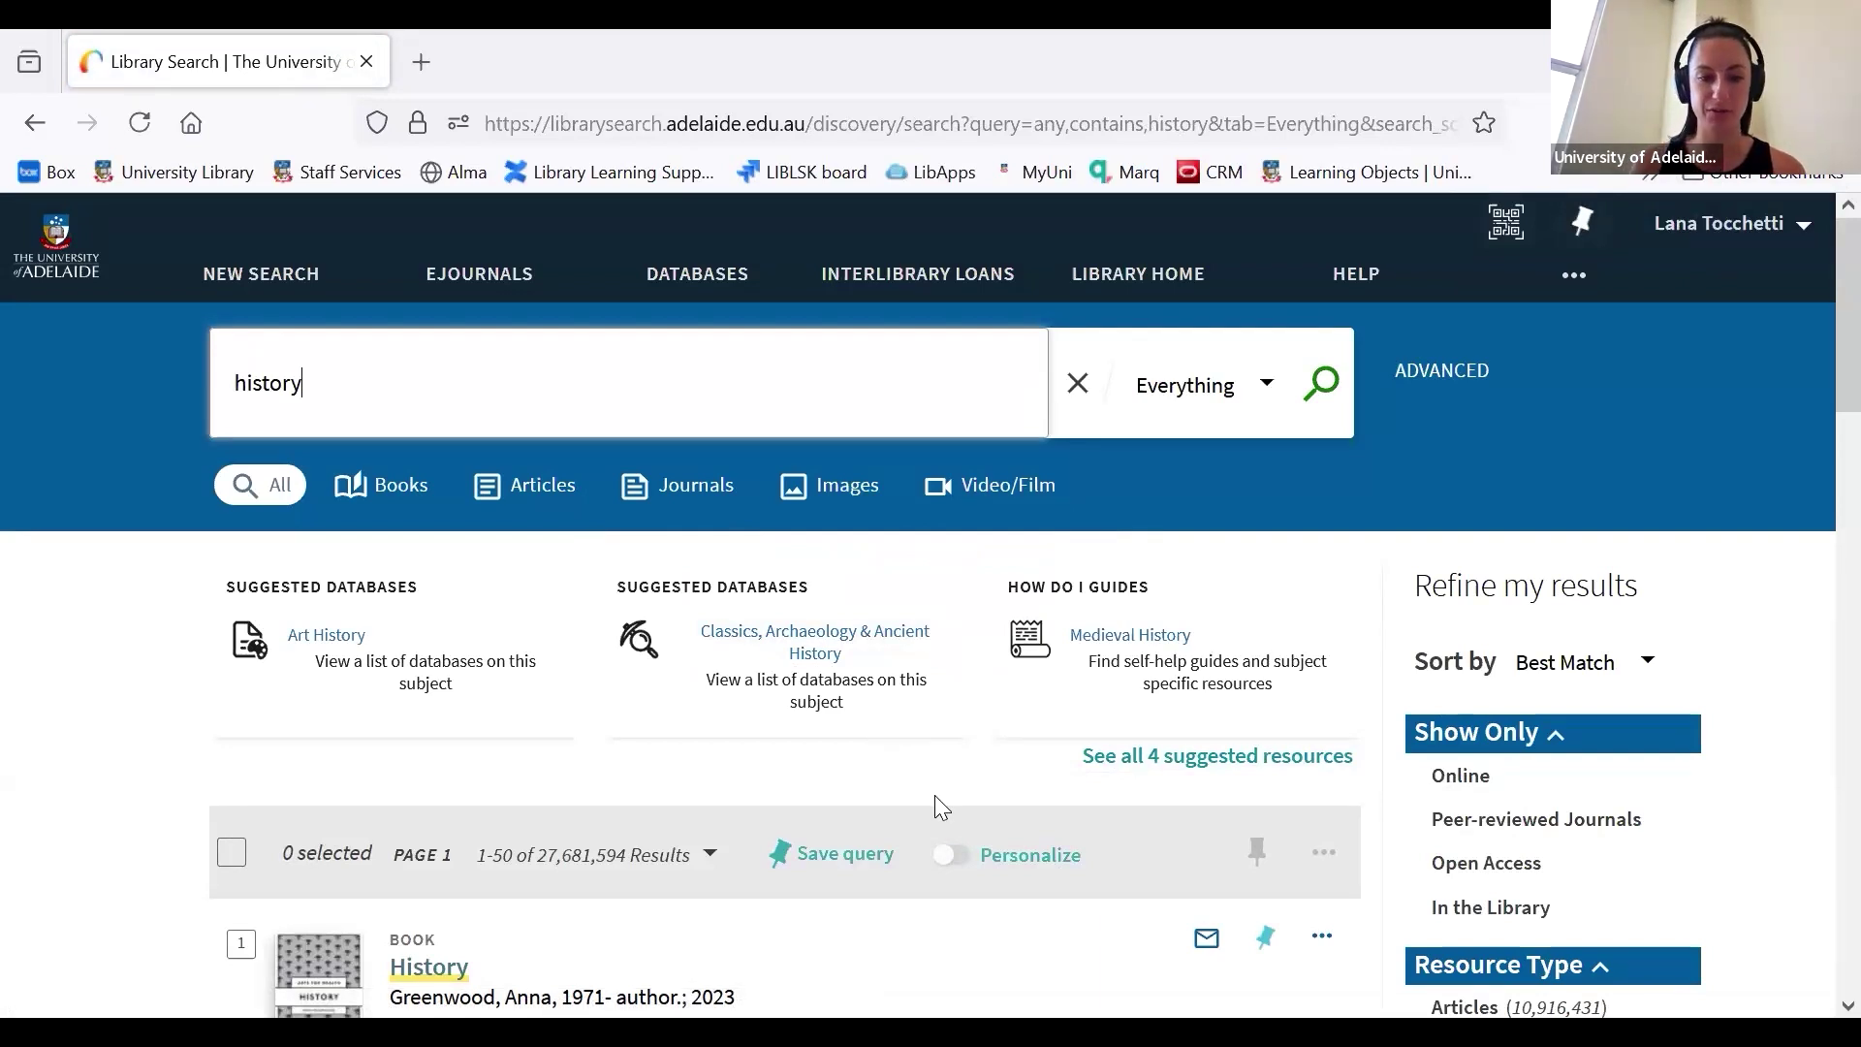
scroll(934, 795, down, 2)
scroll(551, 531, up, 2)
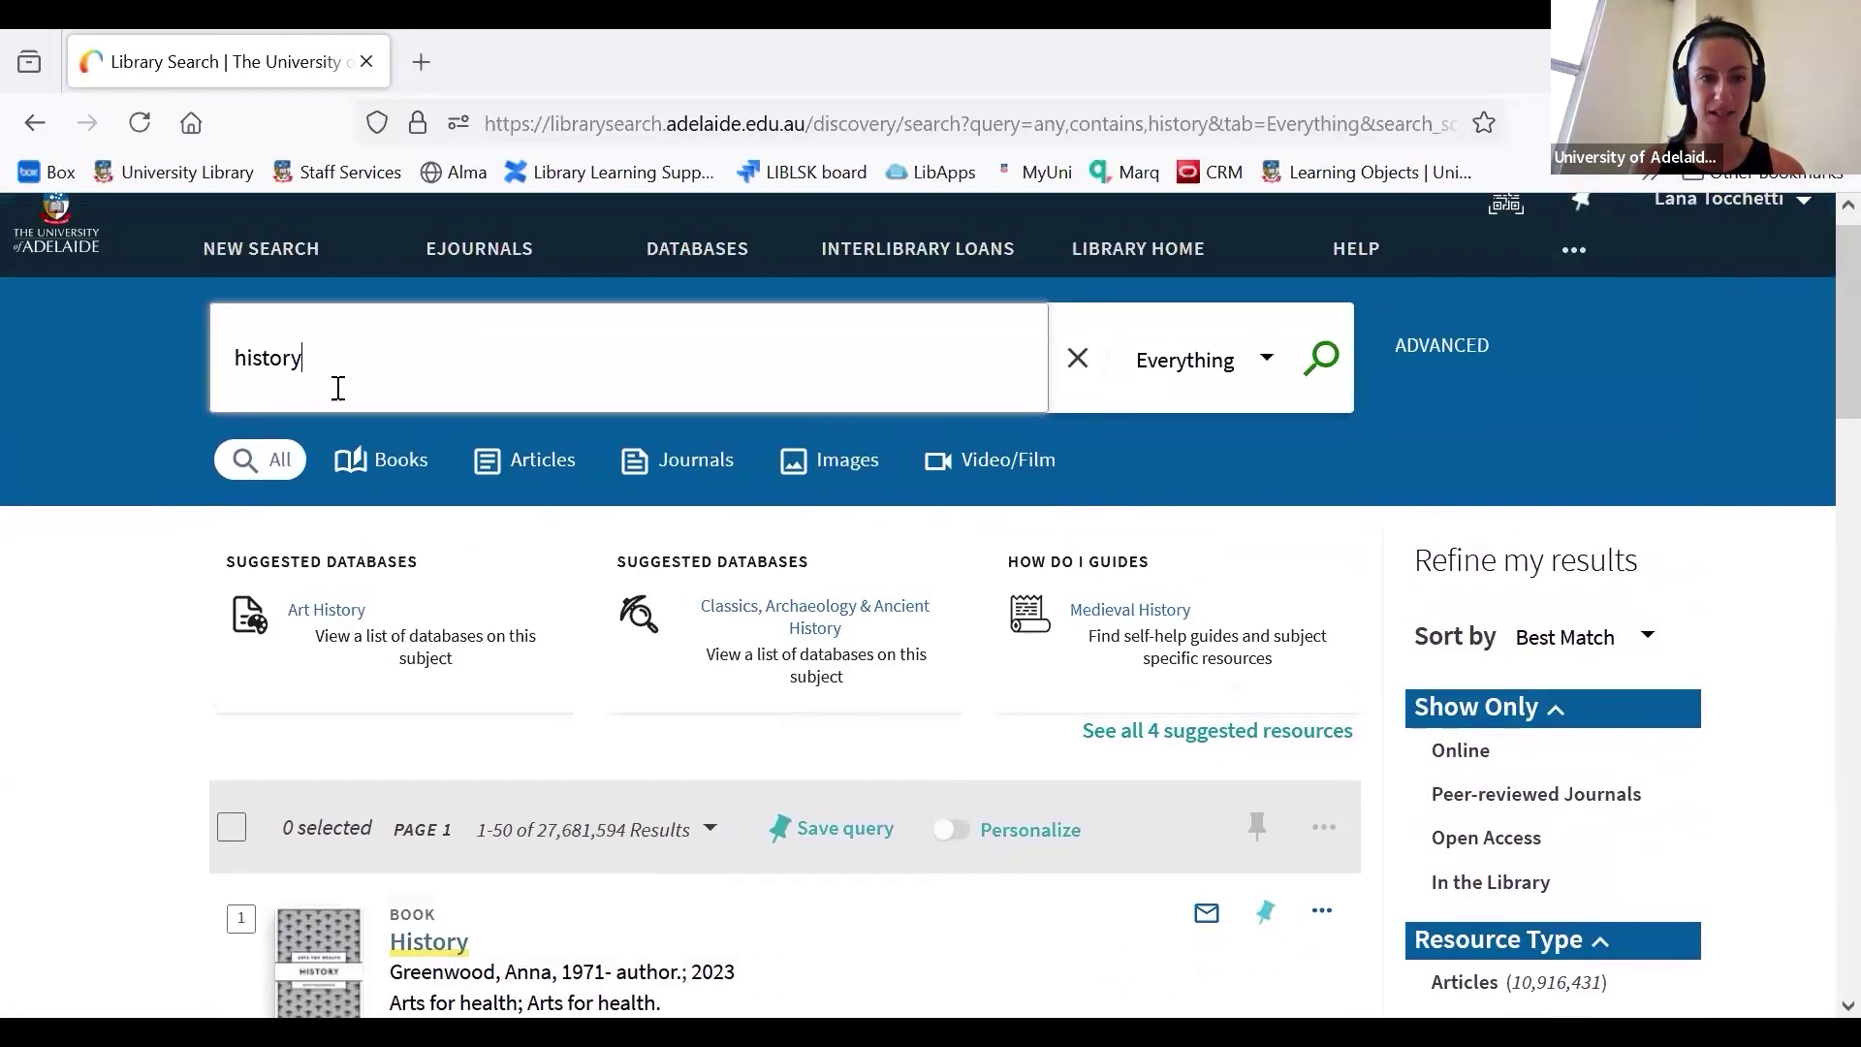
View the Medieval History guide from the full list of suggested resources, and return to the search results.
scroll(862, 737, down, 1)
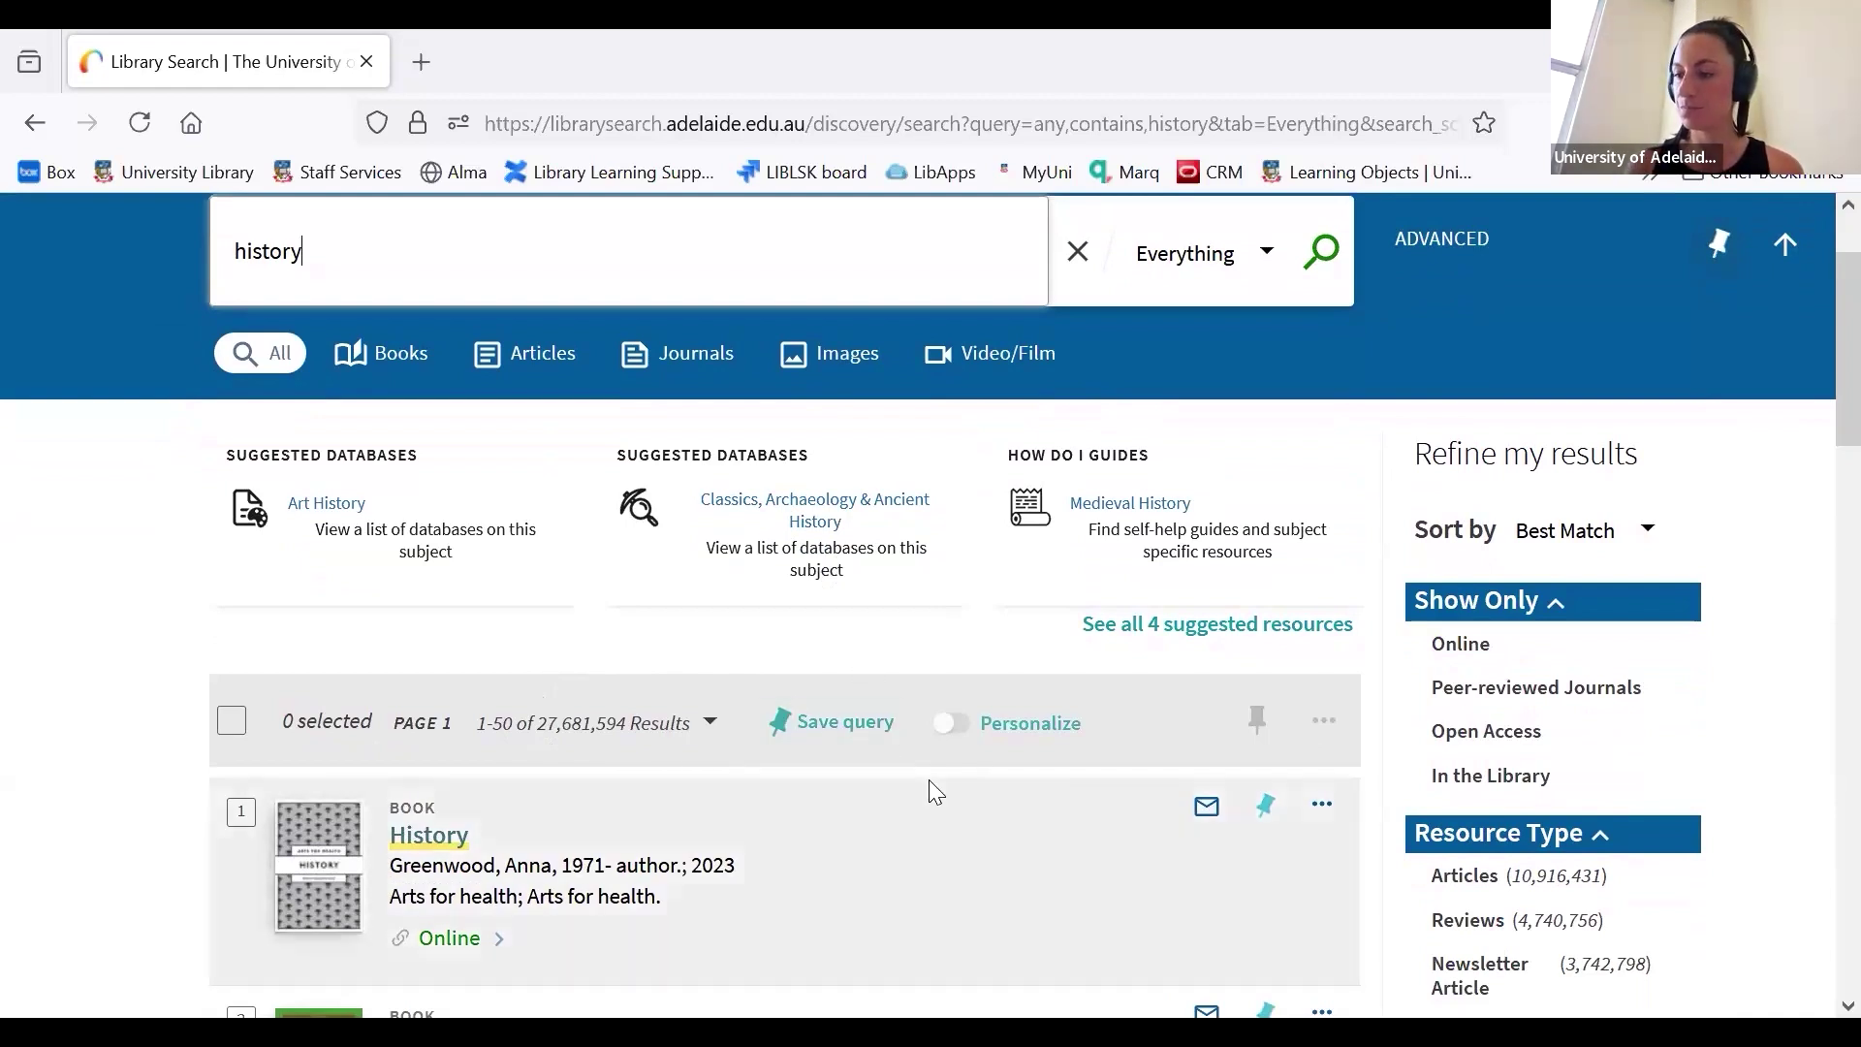
scroll(929, 781, up, 1)
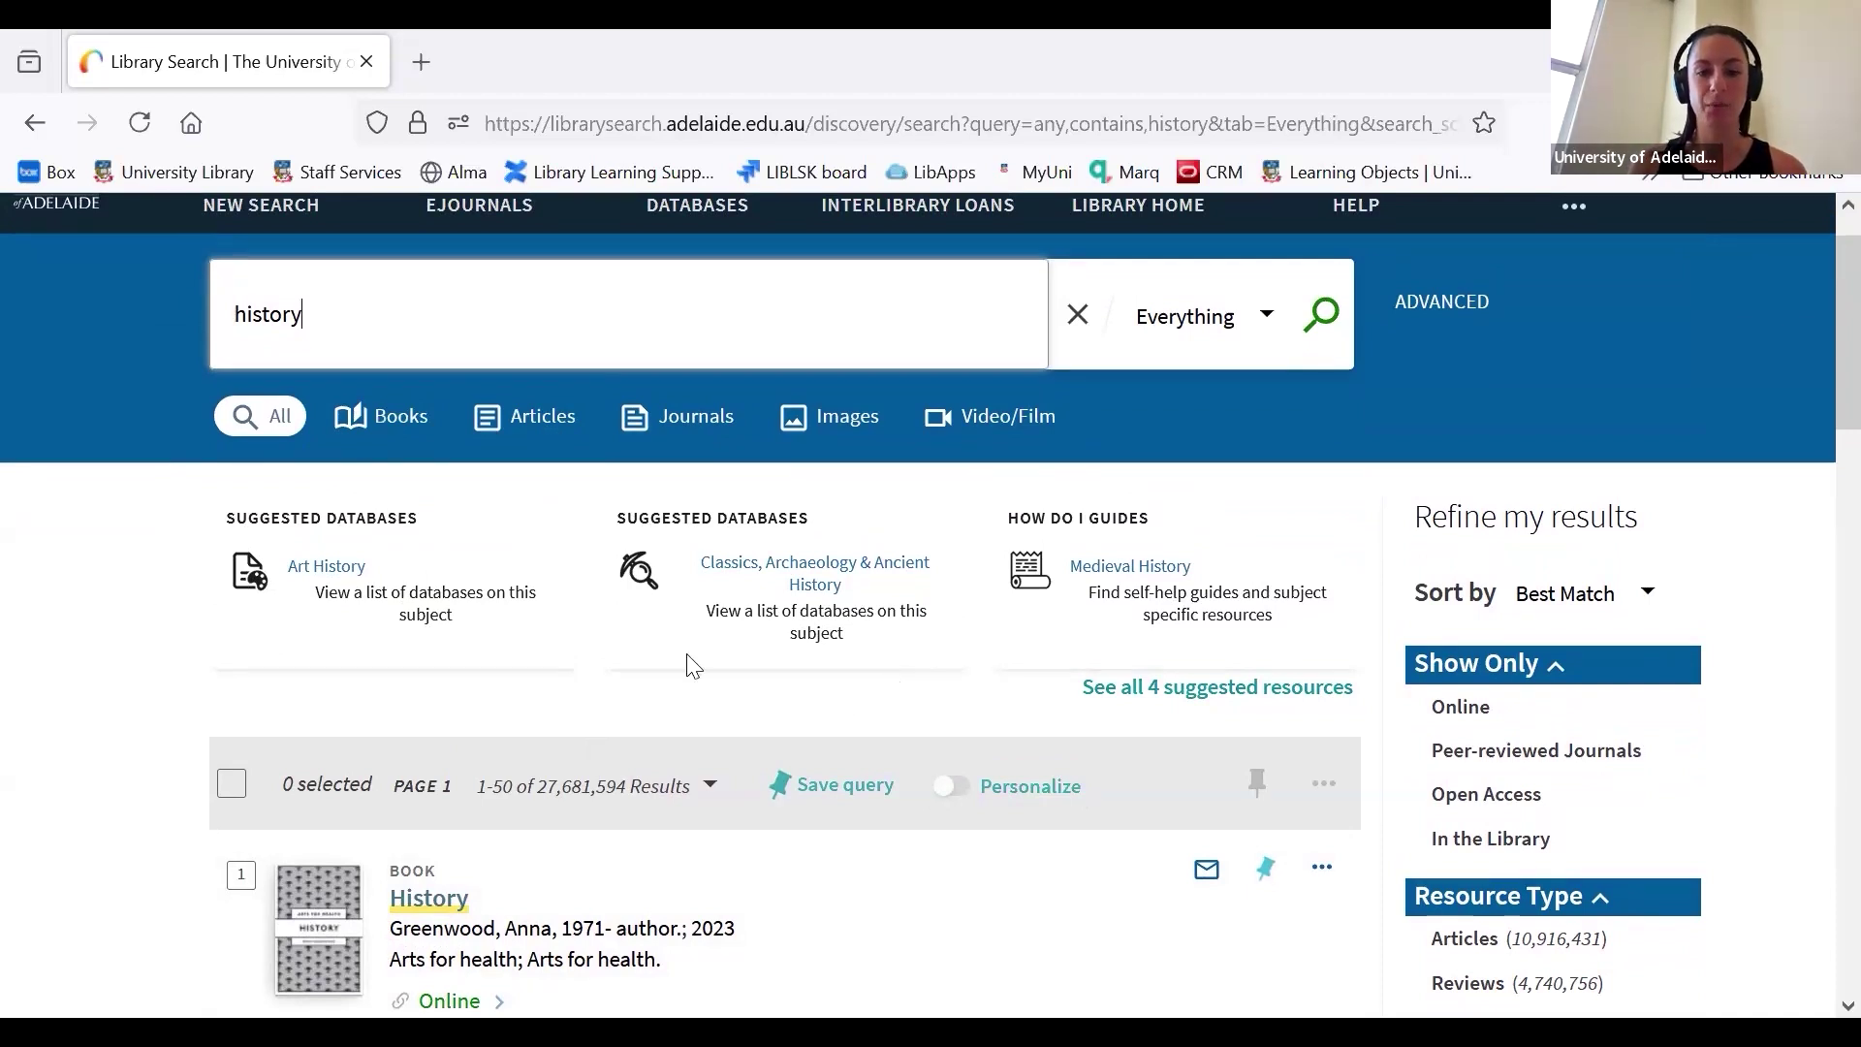
click(1237, 690)
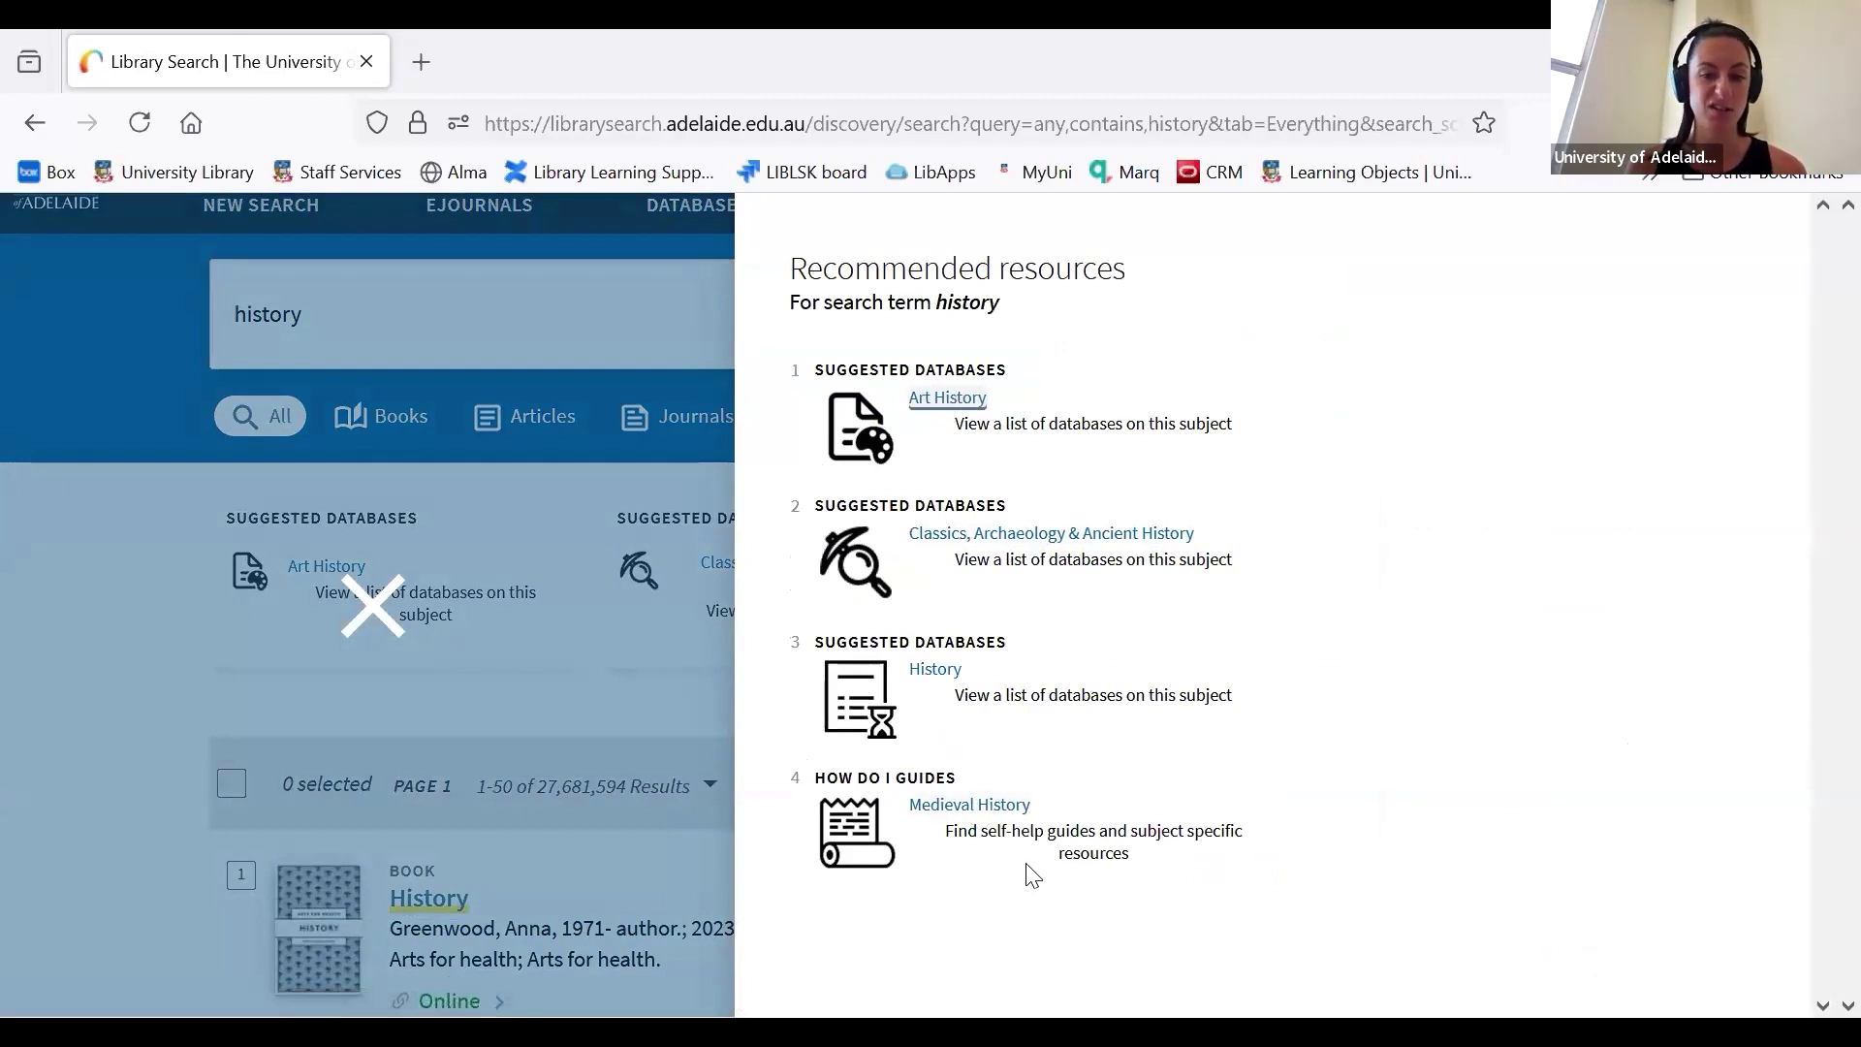
click(964, 811)
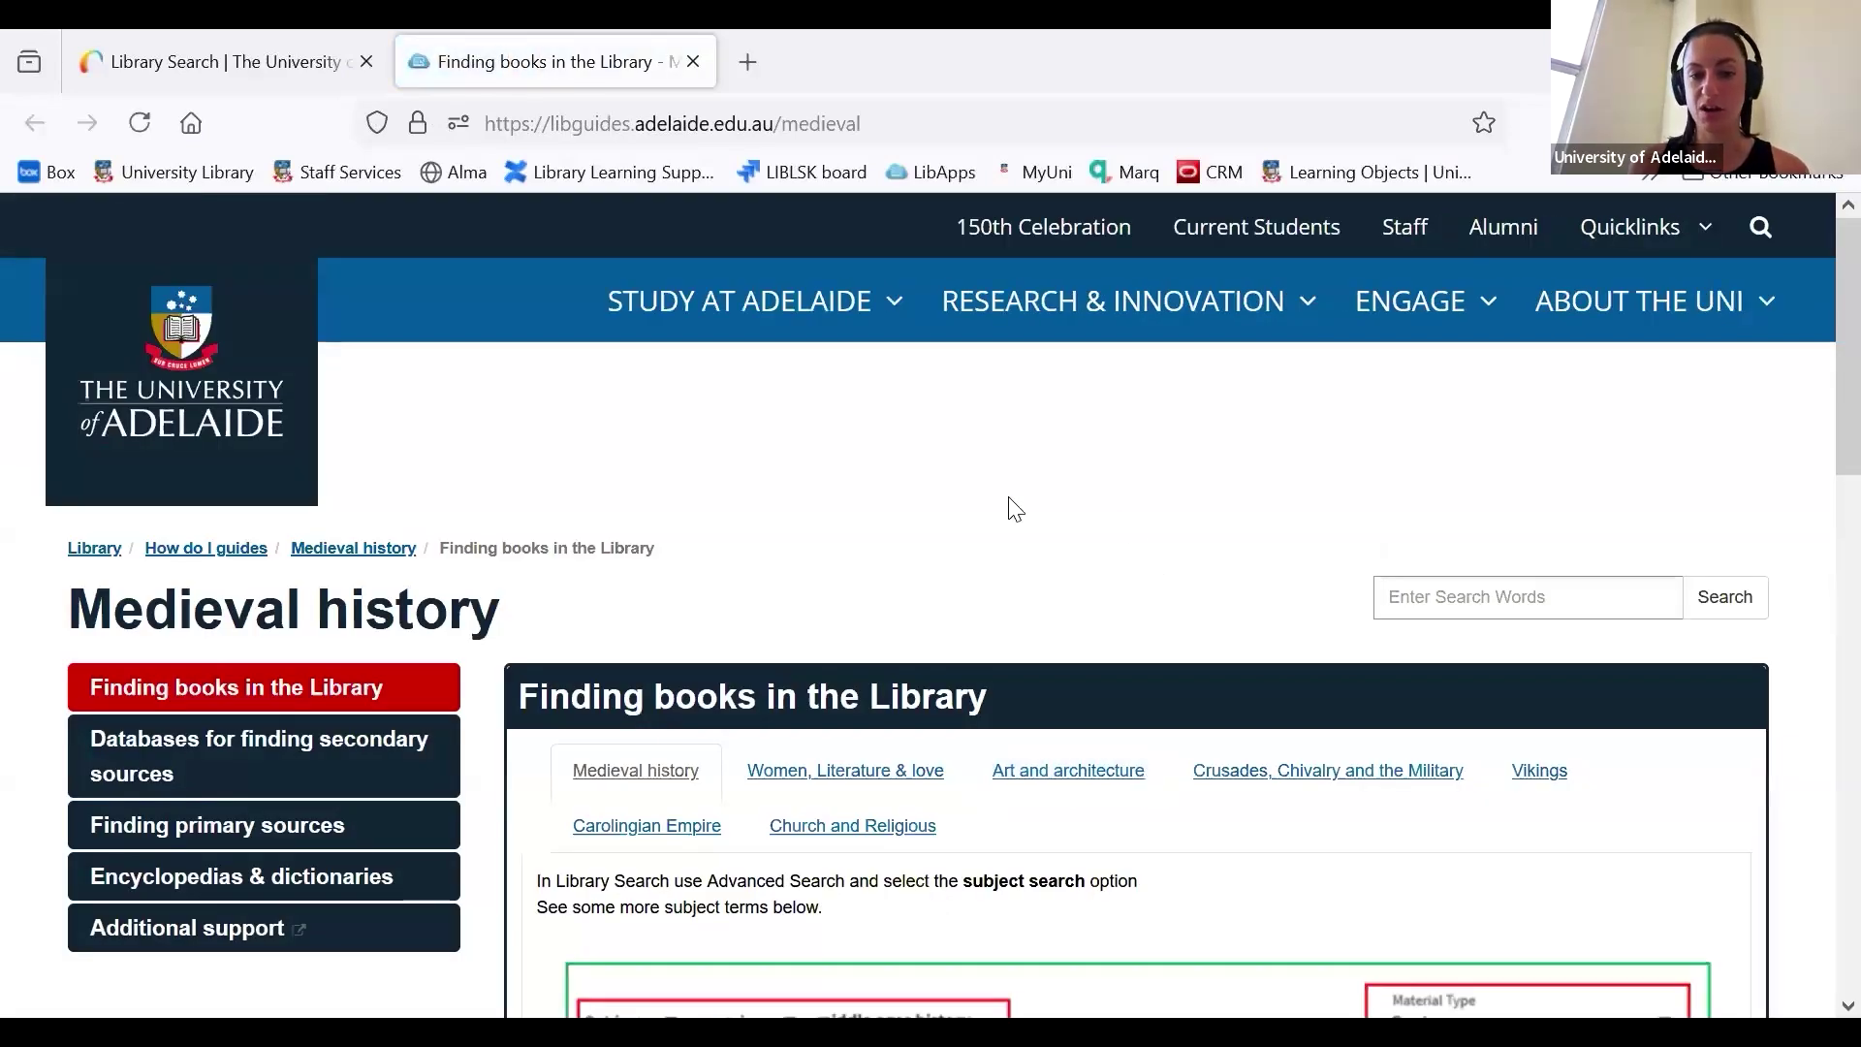
scroll(1015, 509, down, 3)
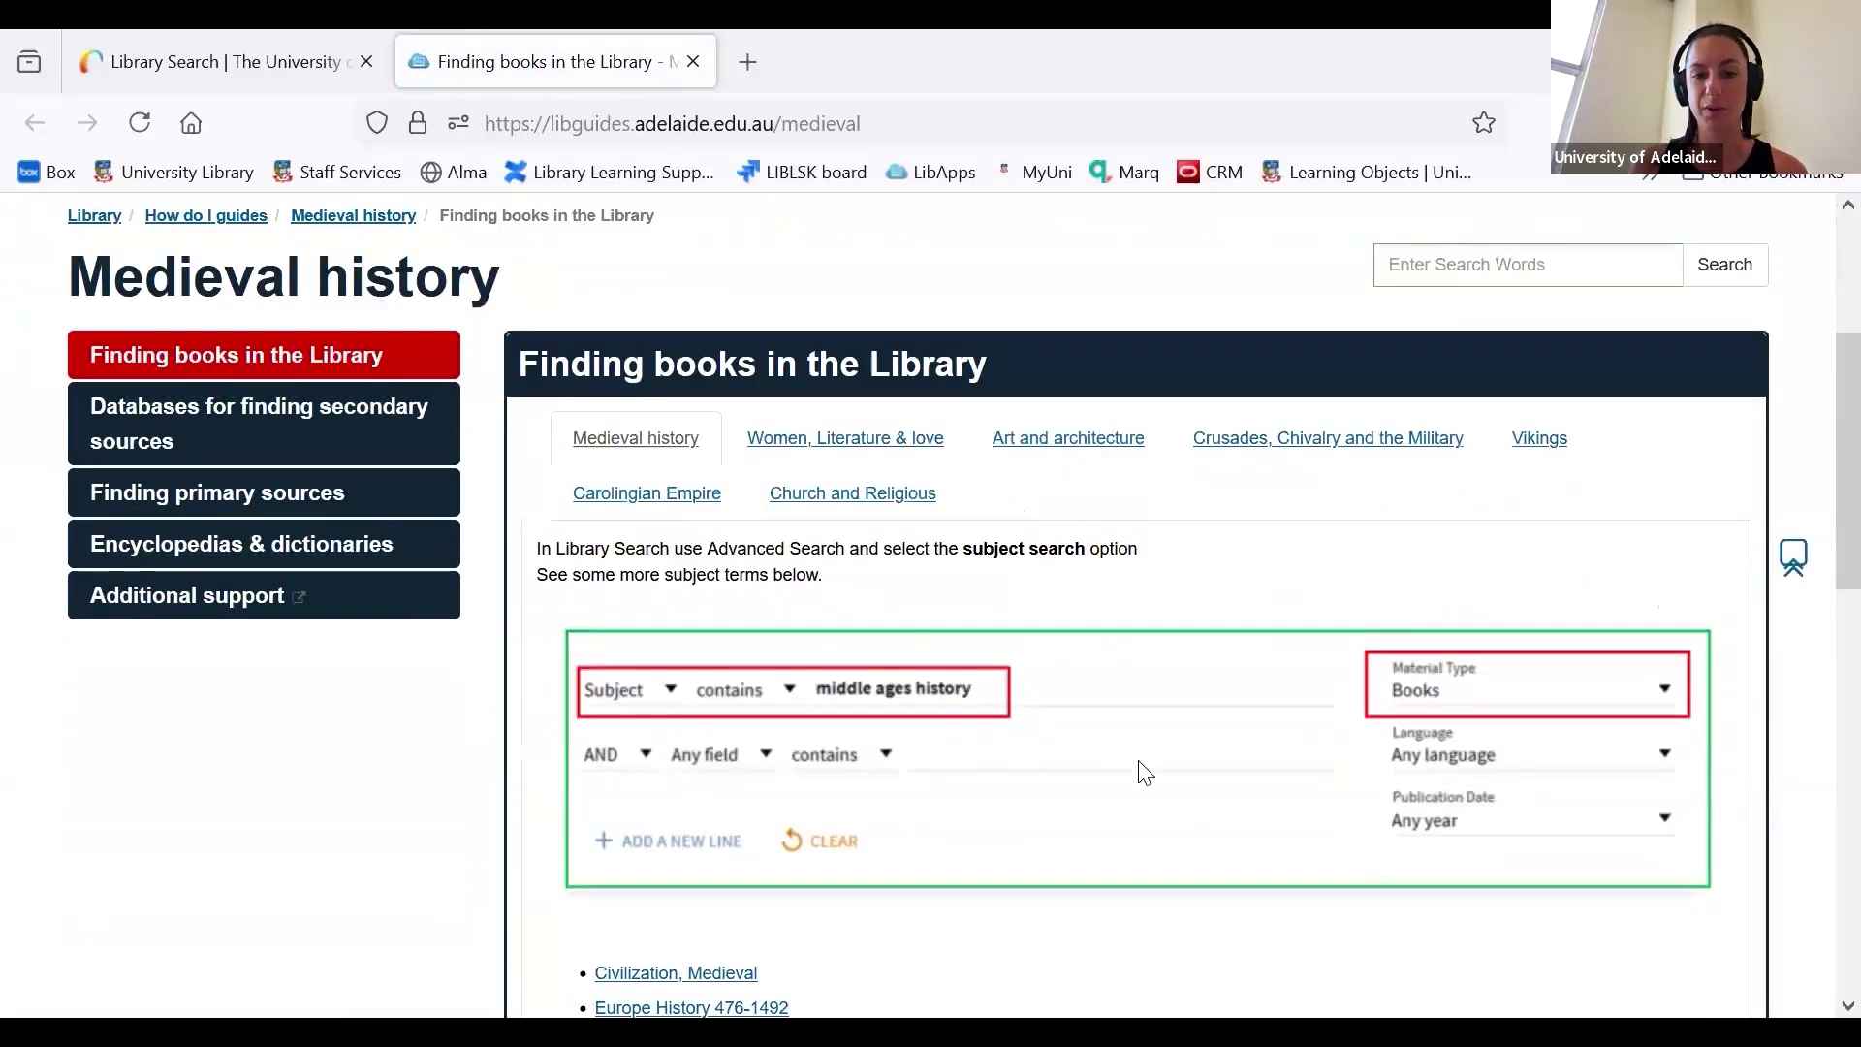
click(693, 62)
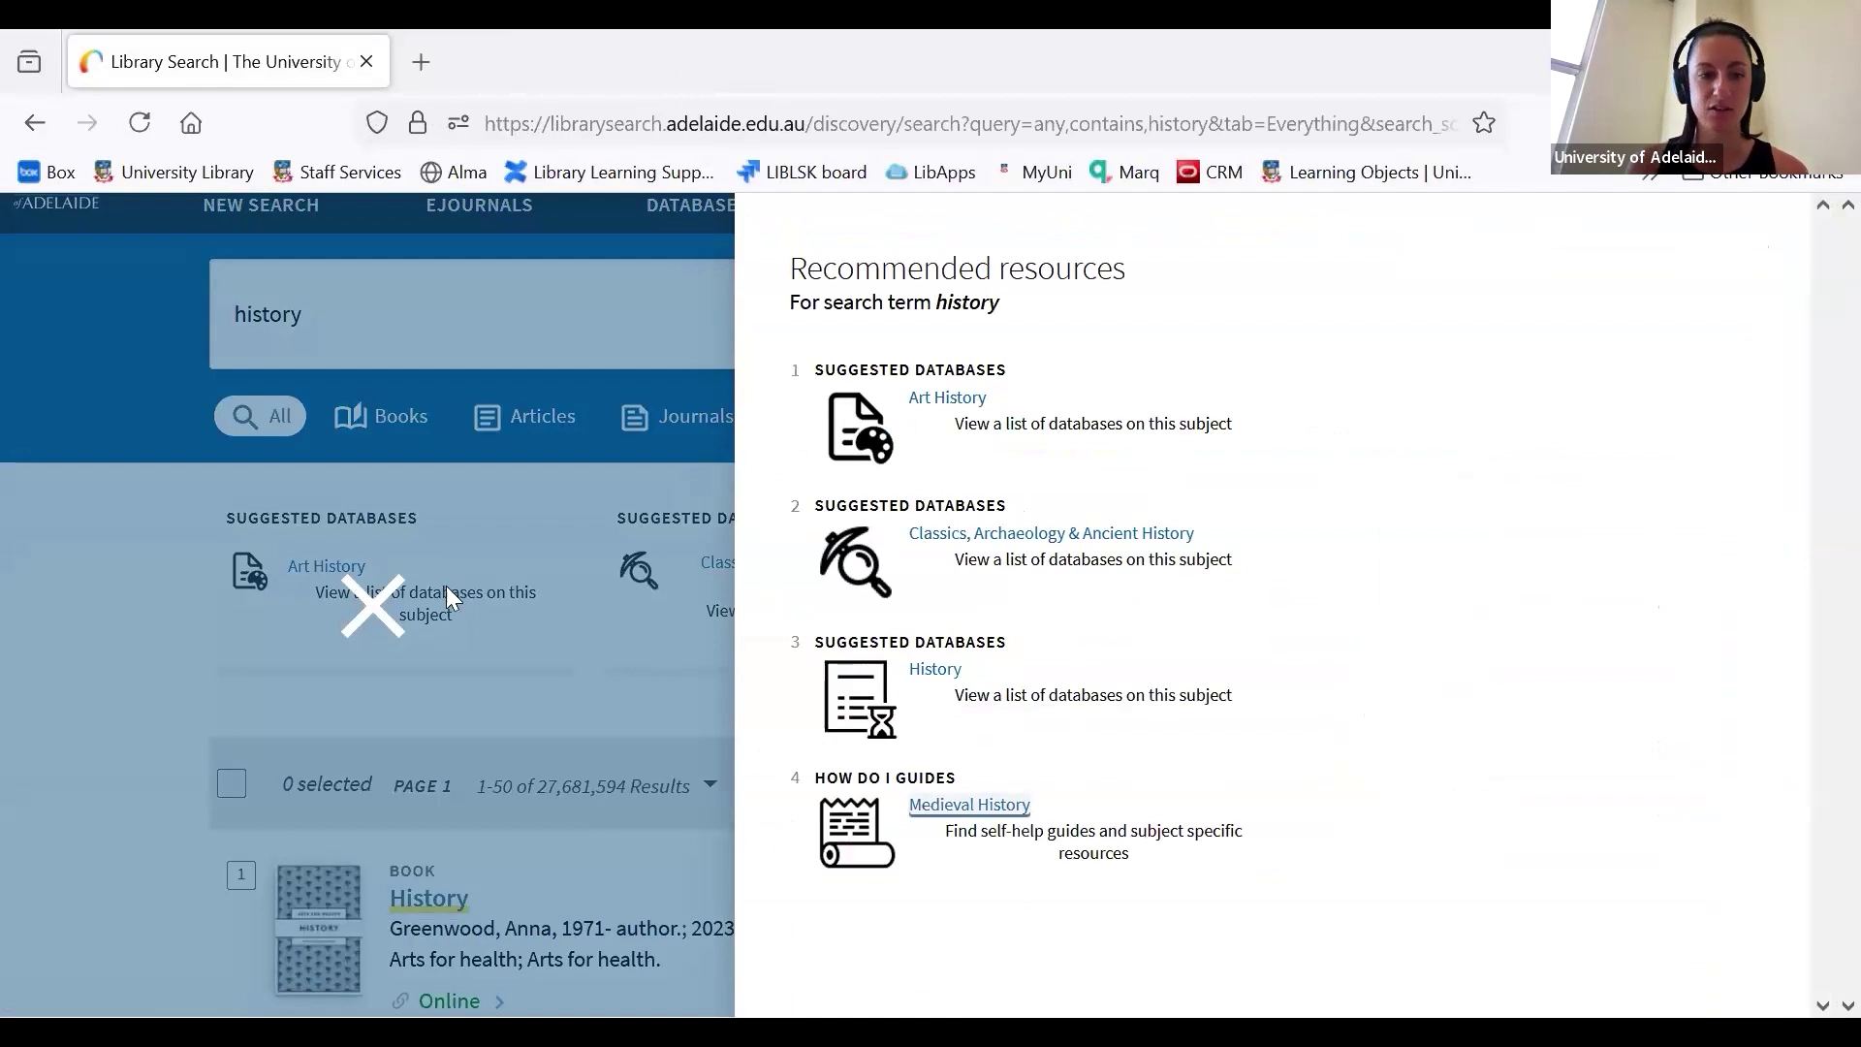
click(583, 575)
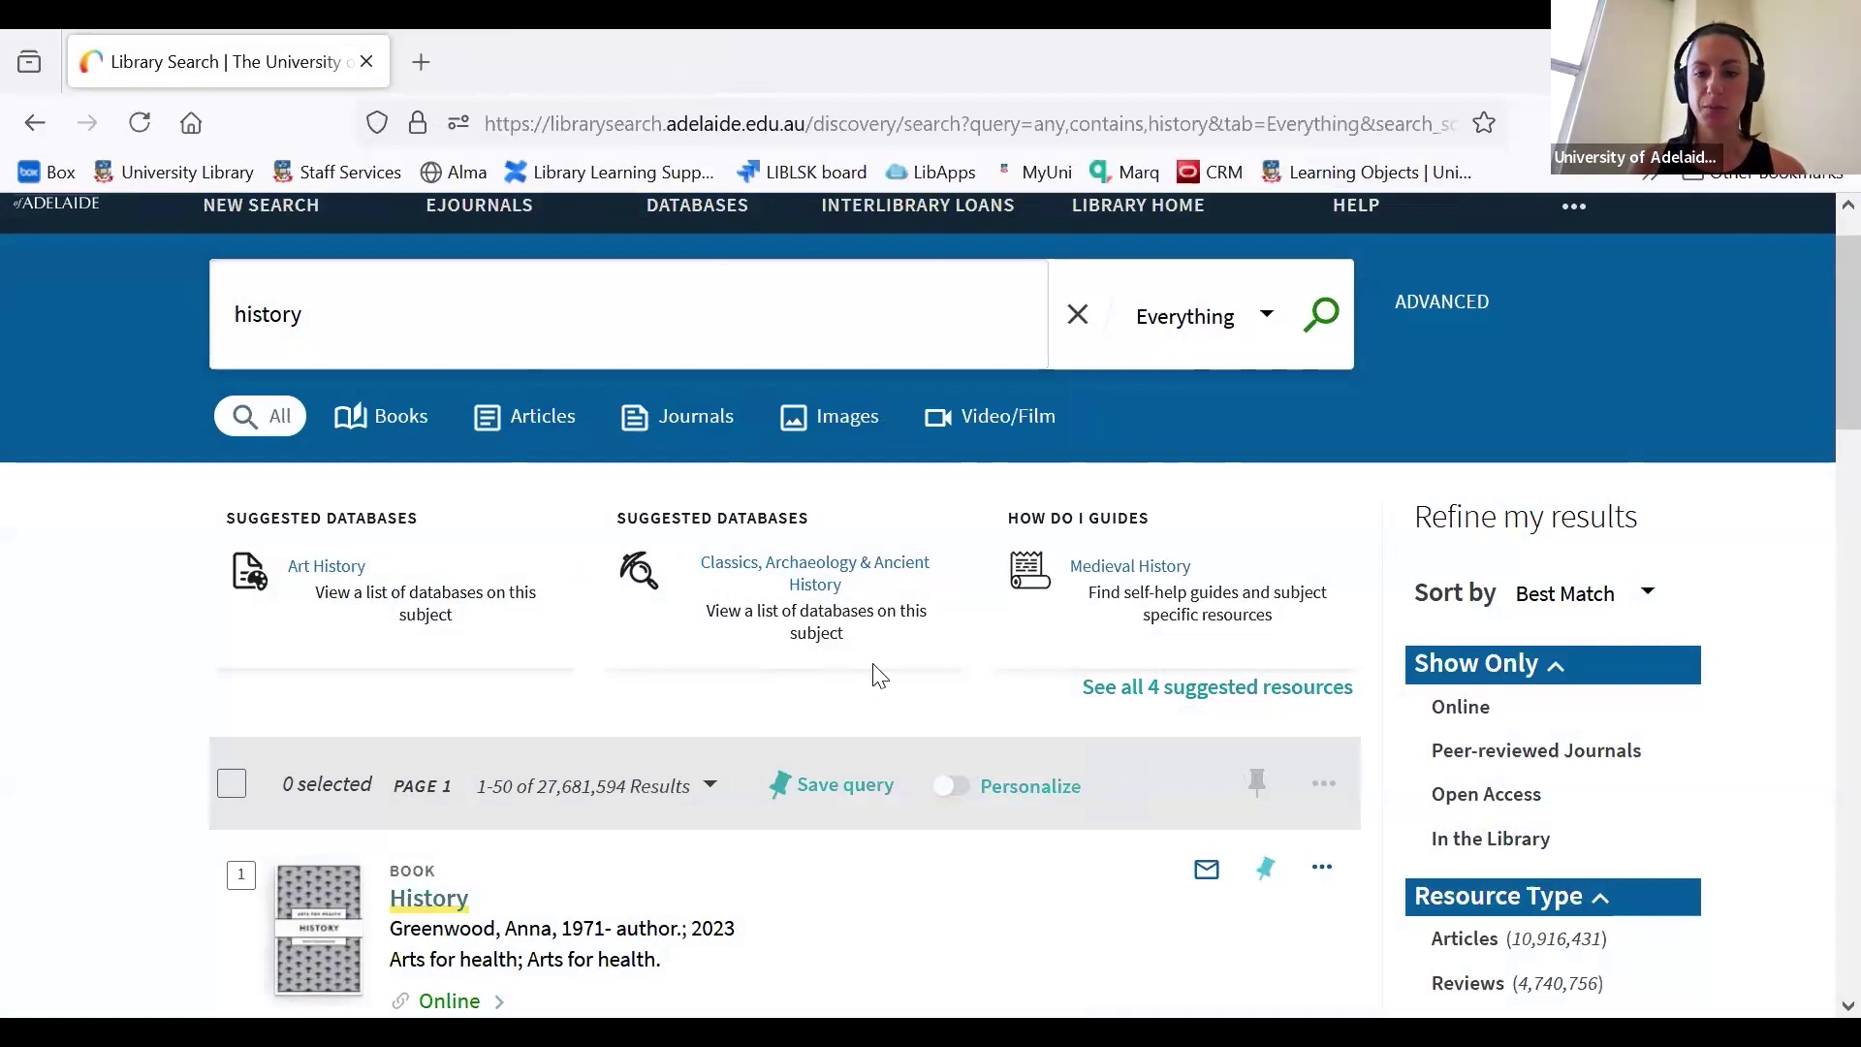
Save the history search query to the favourites and dismiss the notification bar.
scroll(885, 685, down, 3)
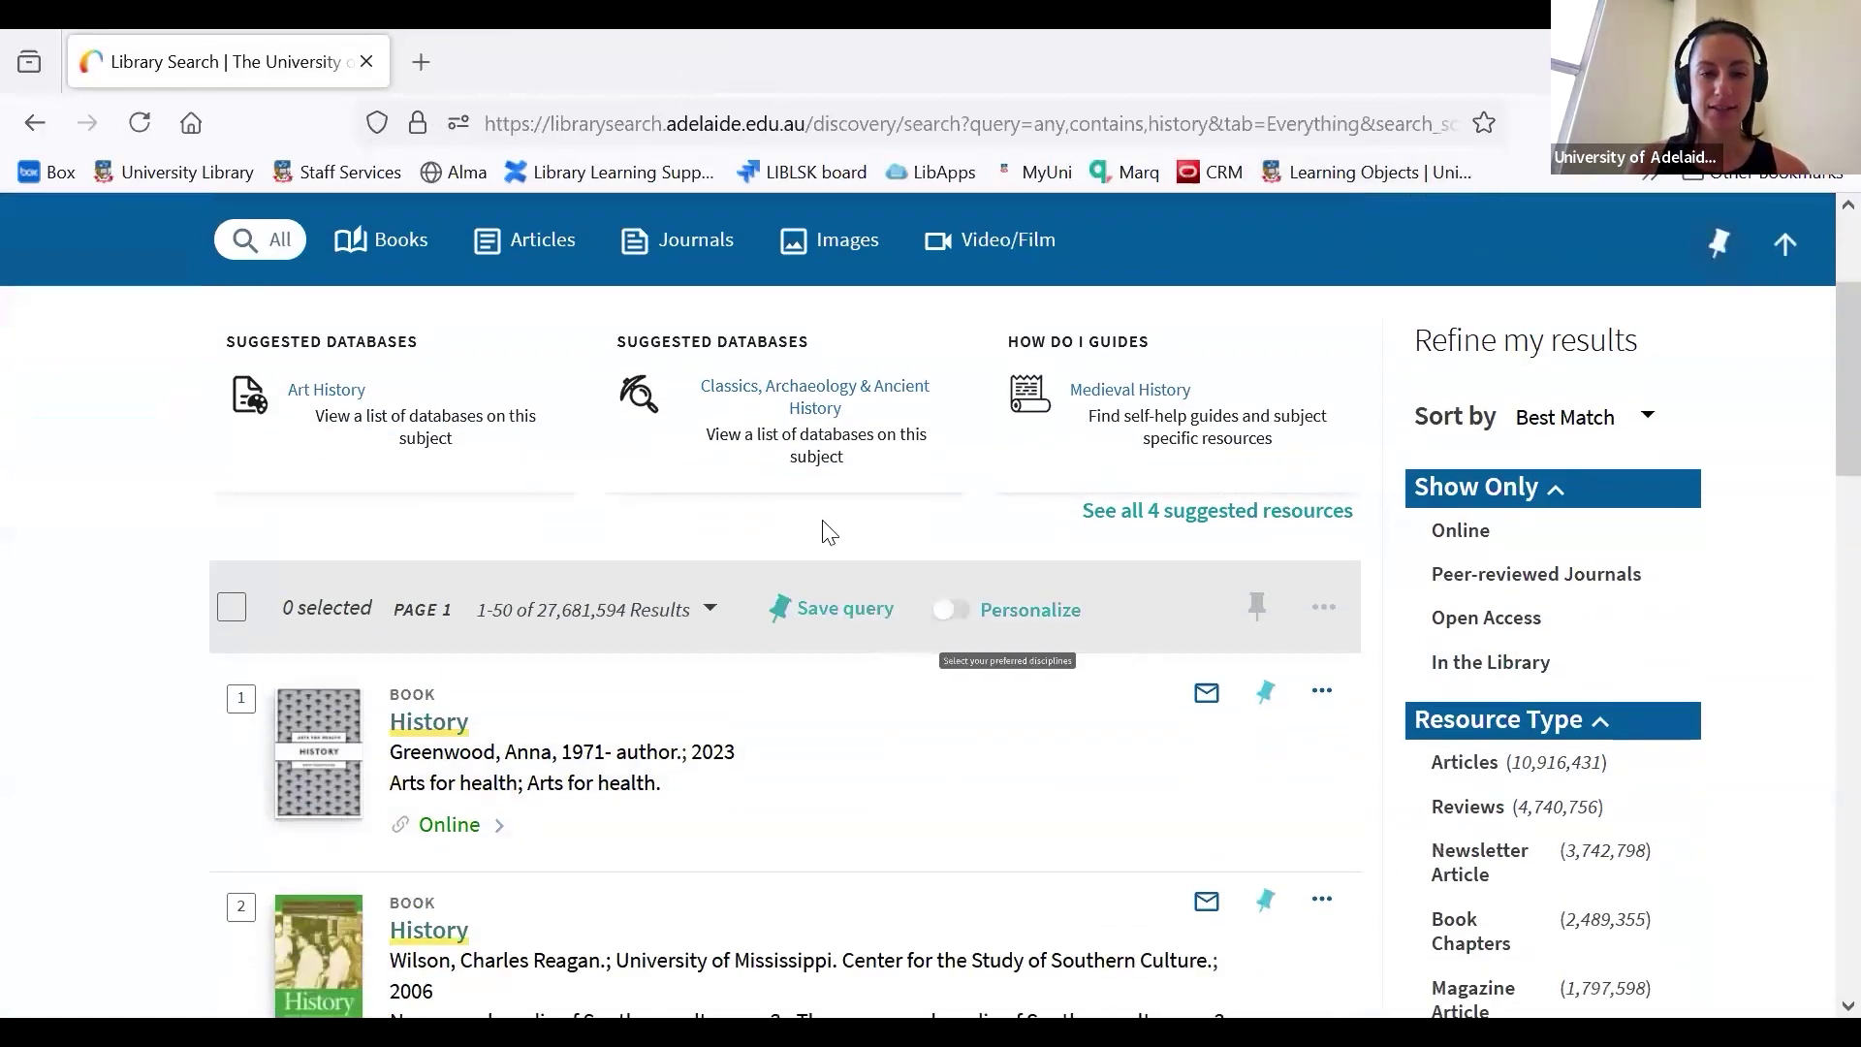
scroll(823, 527, up, 2)
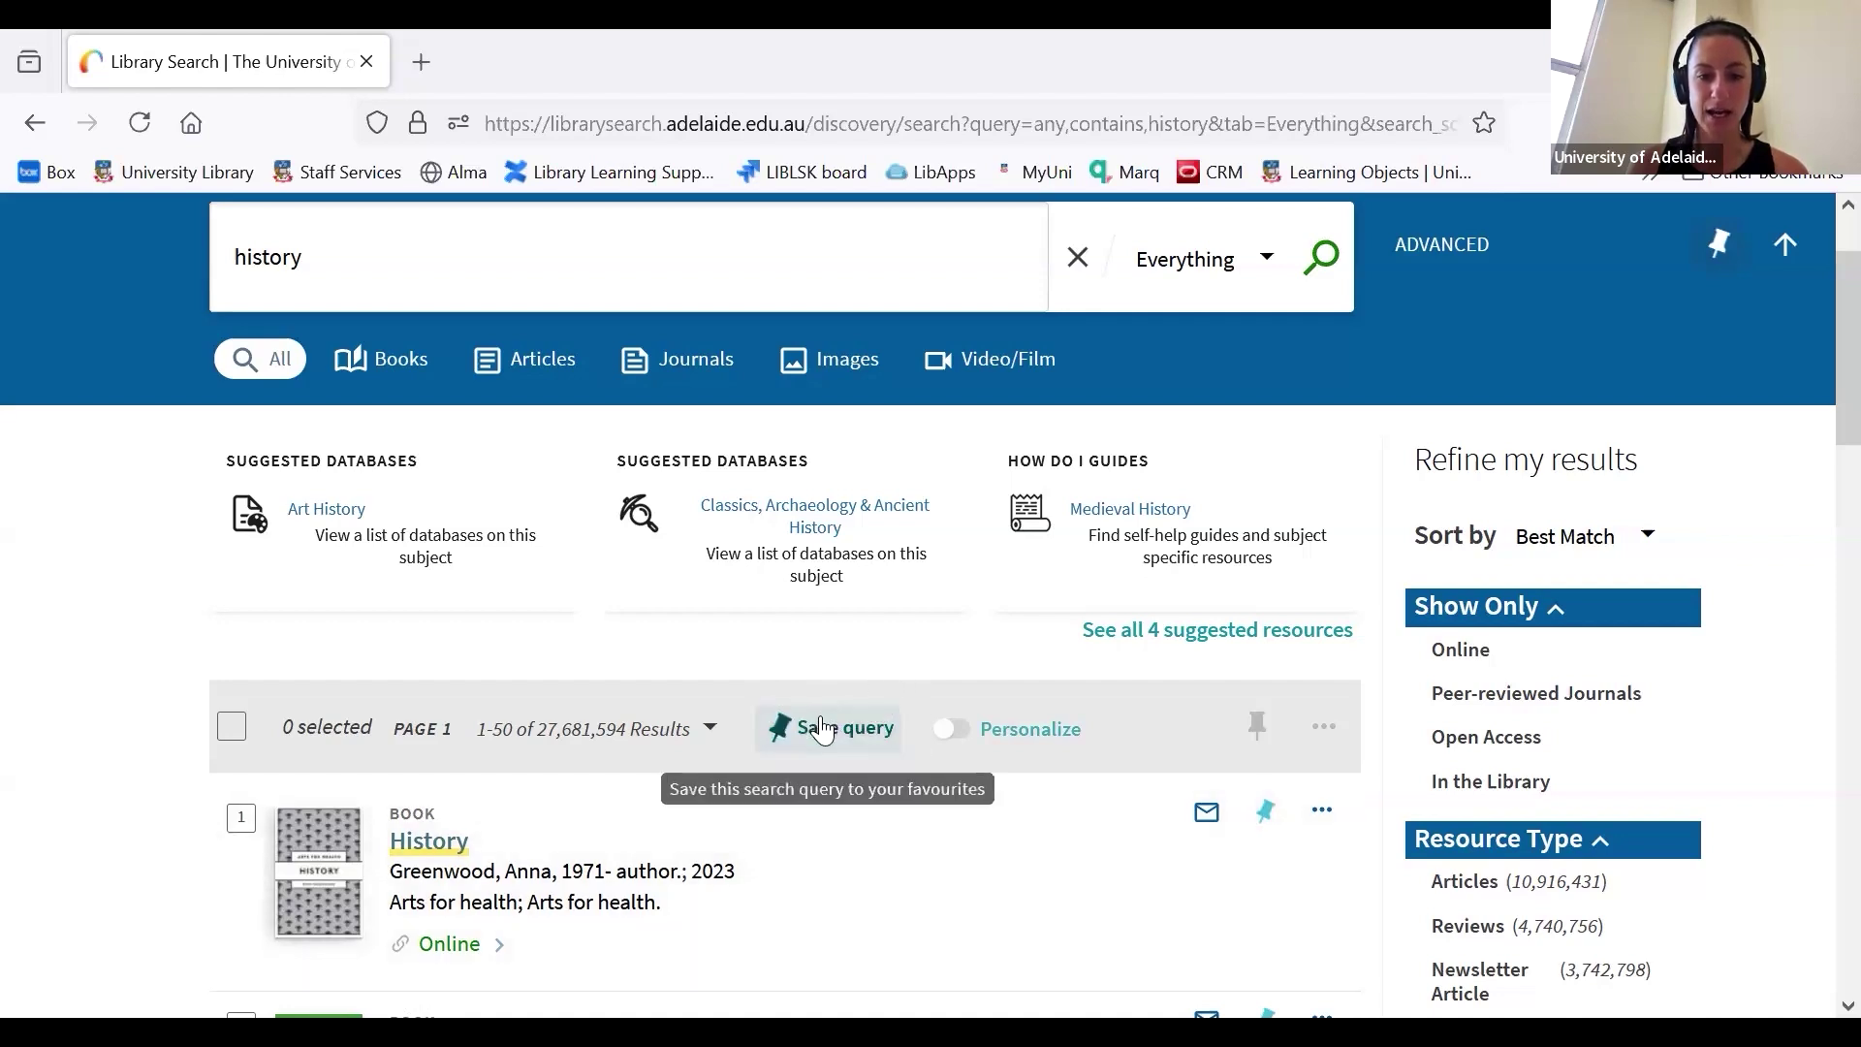
click(821, 728)
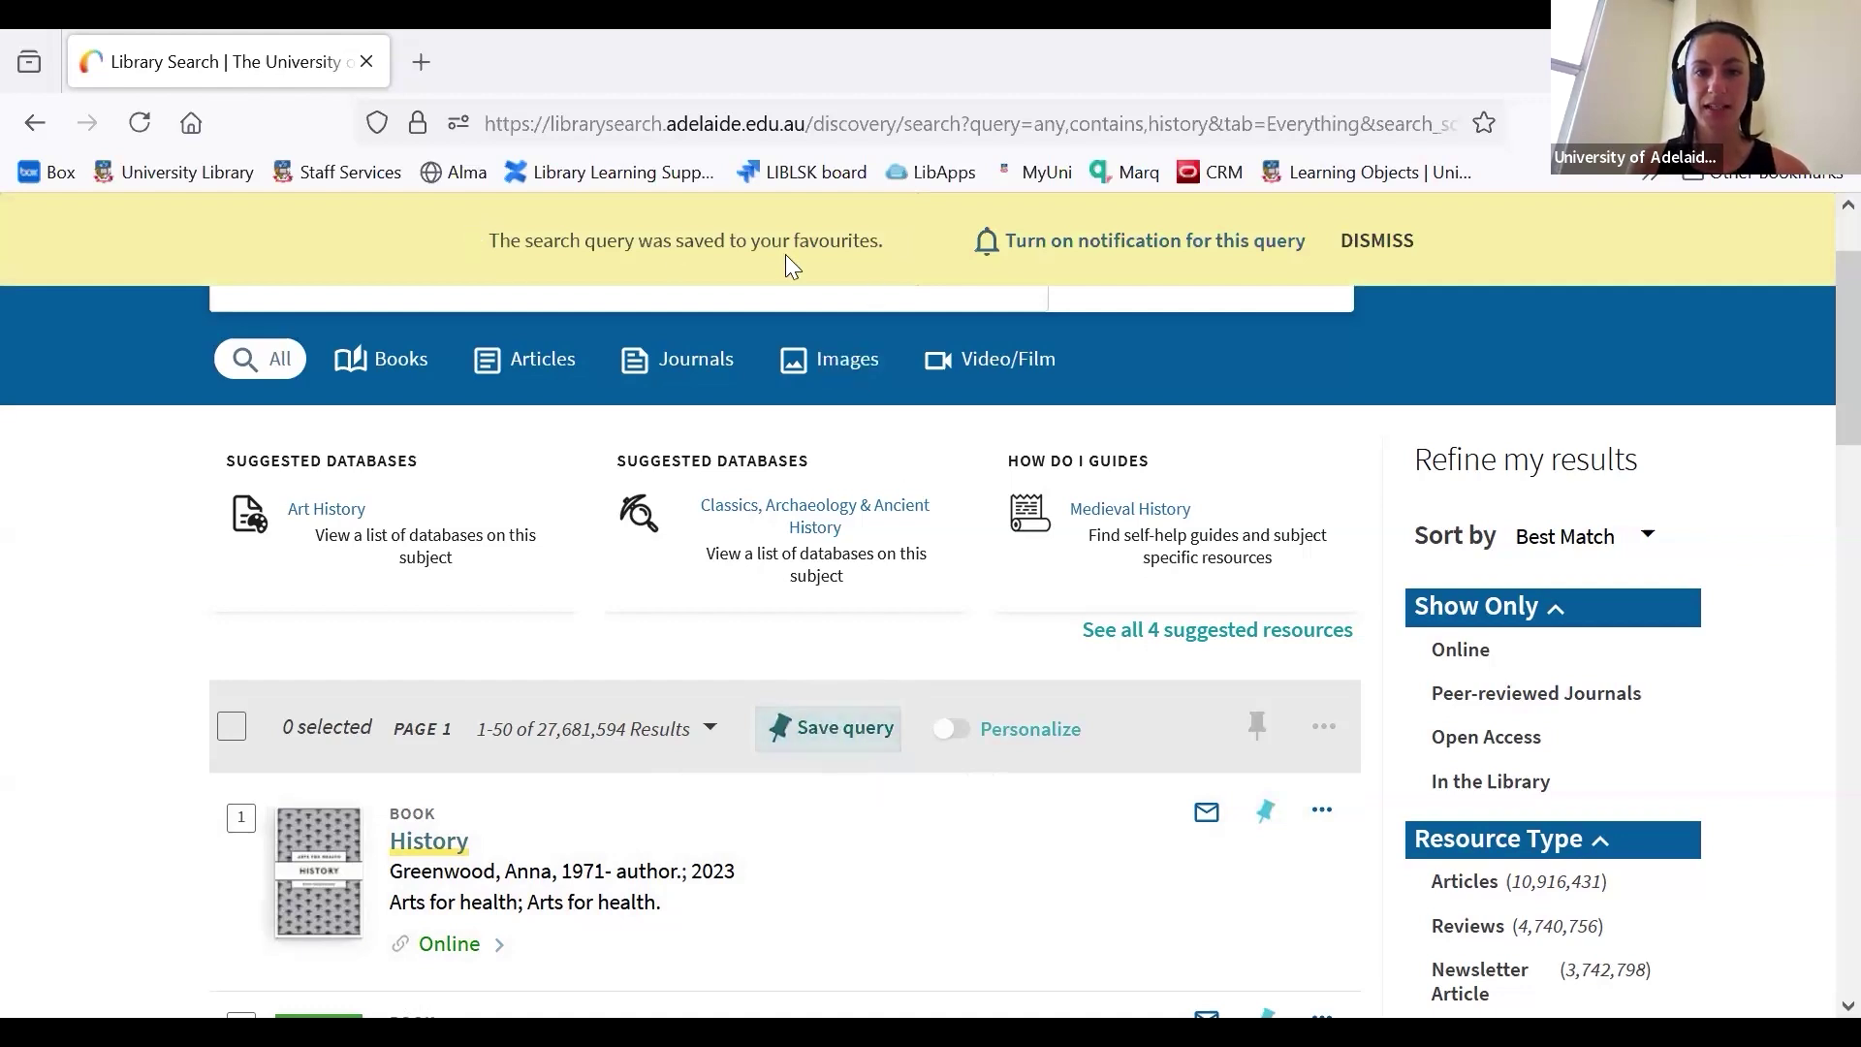
click(1377, 247)
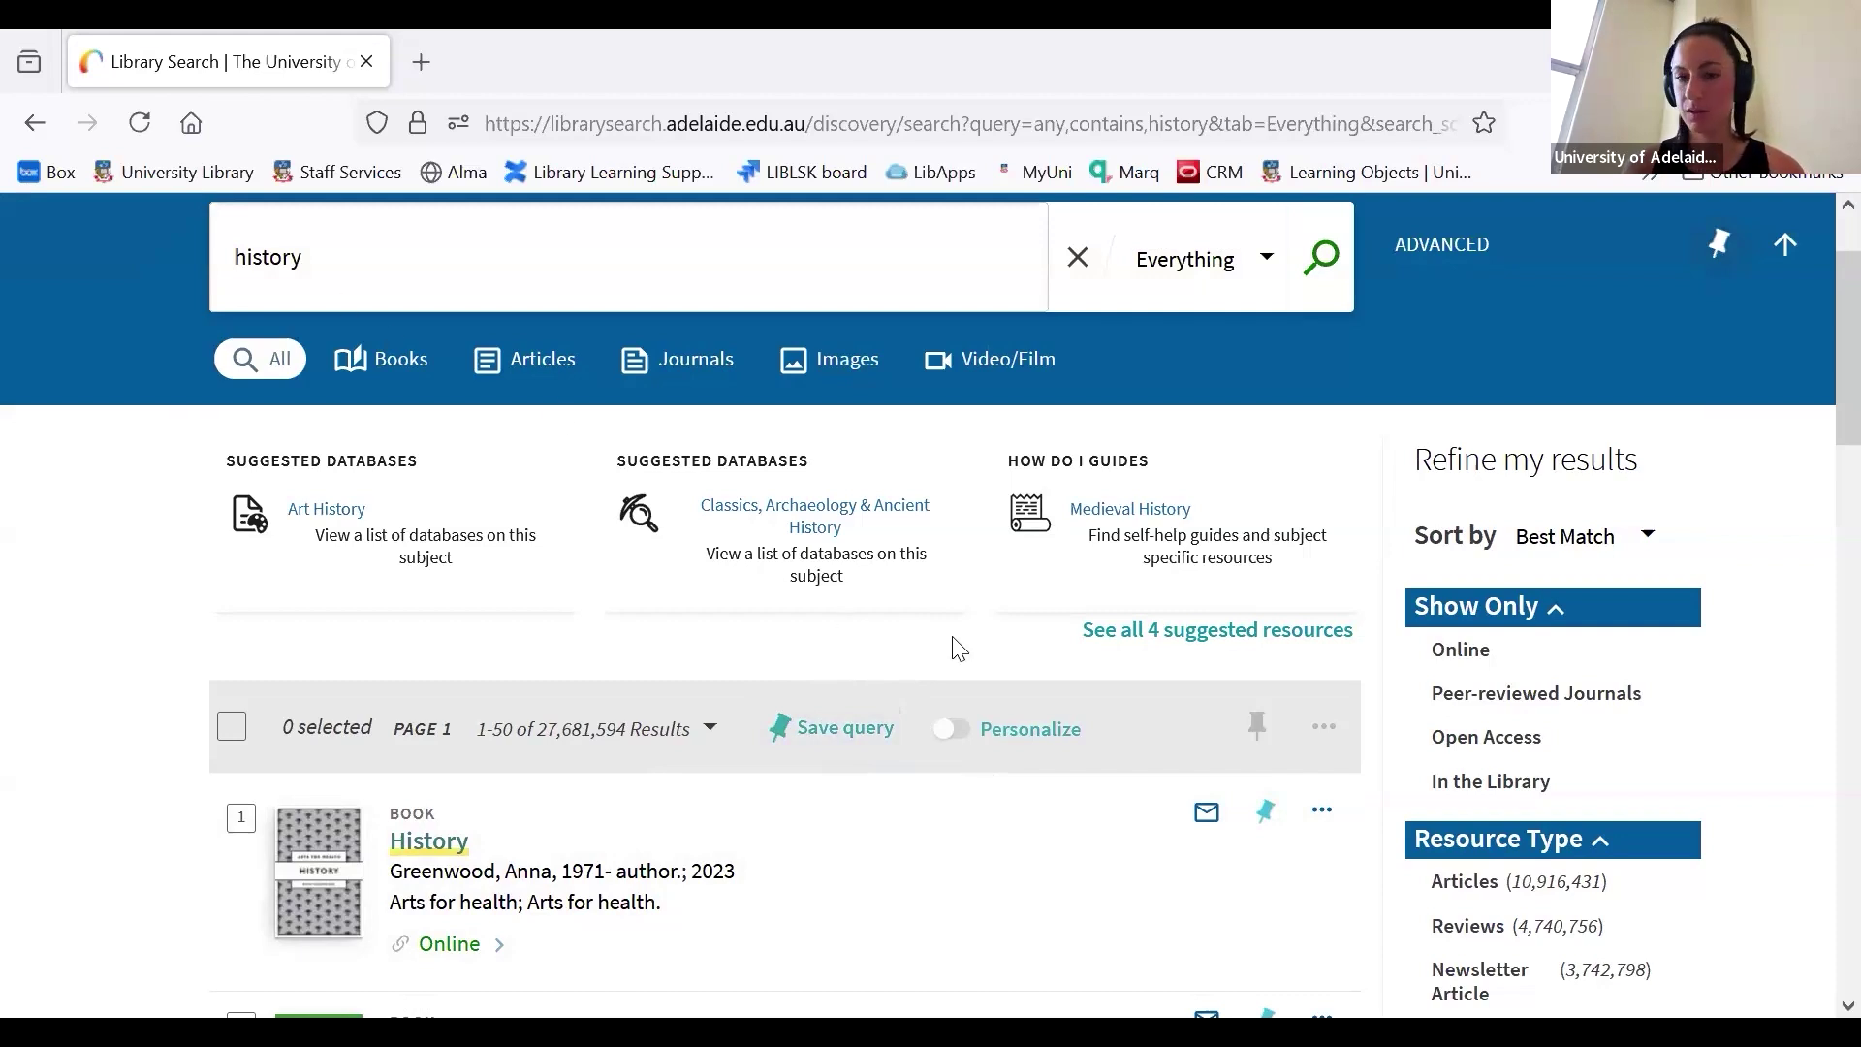
Open the account's favourites and look through the saved records.
scroll(958, 647, up, 2)
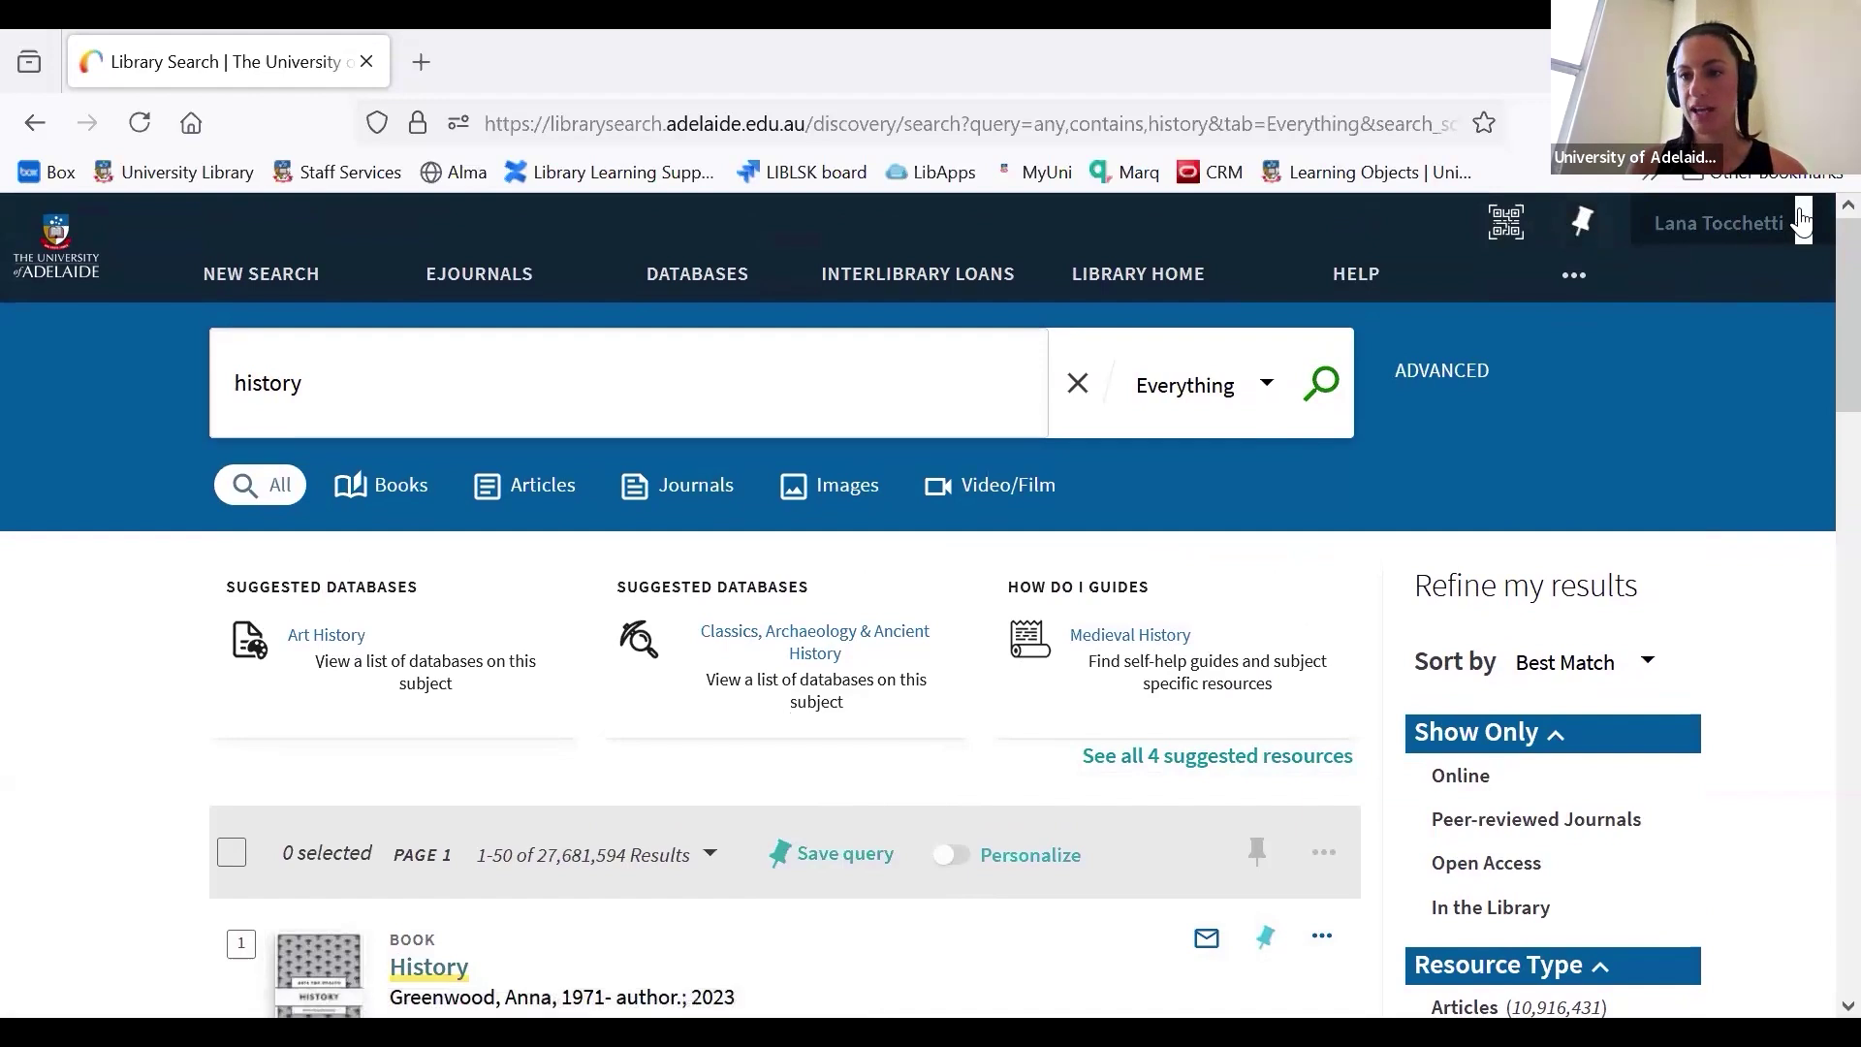
click(1720, 224)
click(1522, 676)
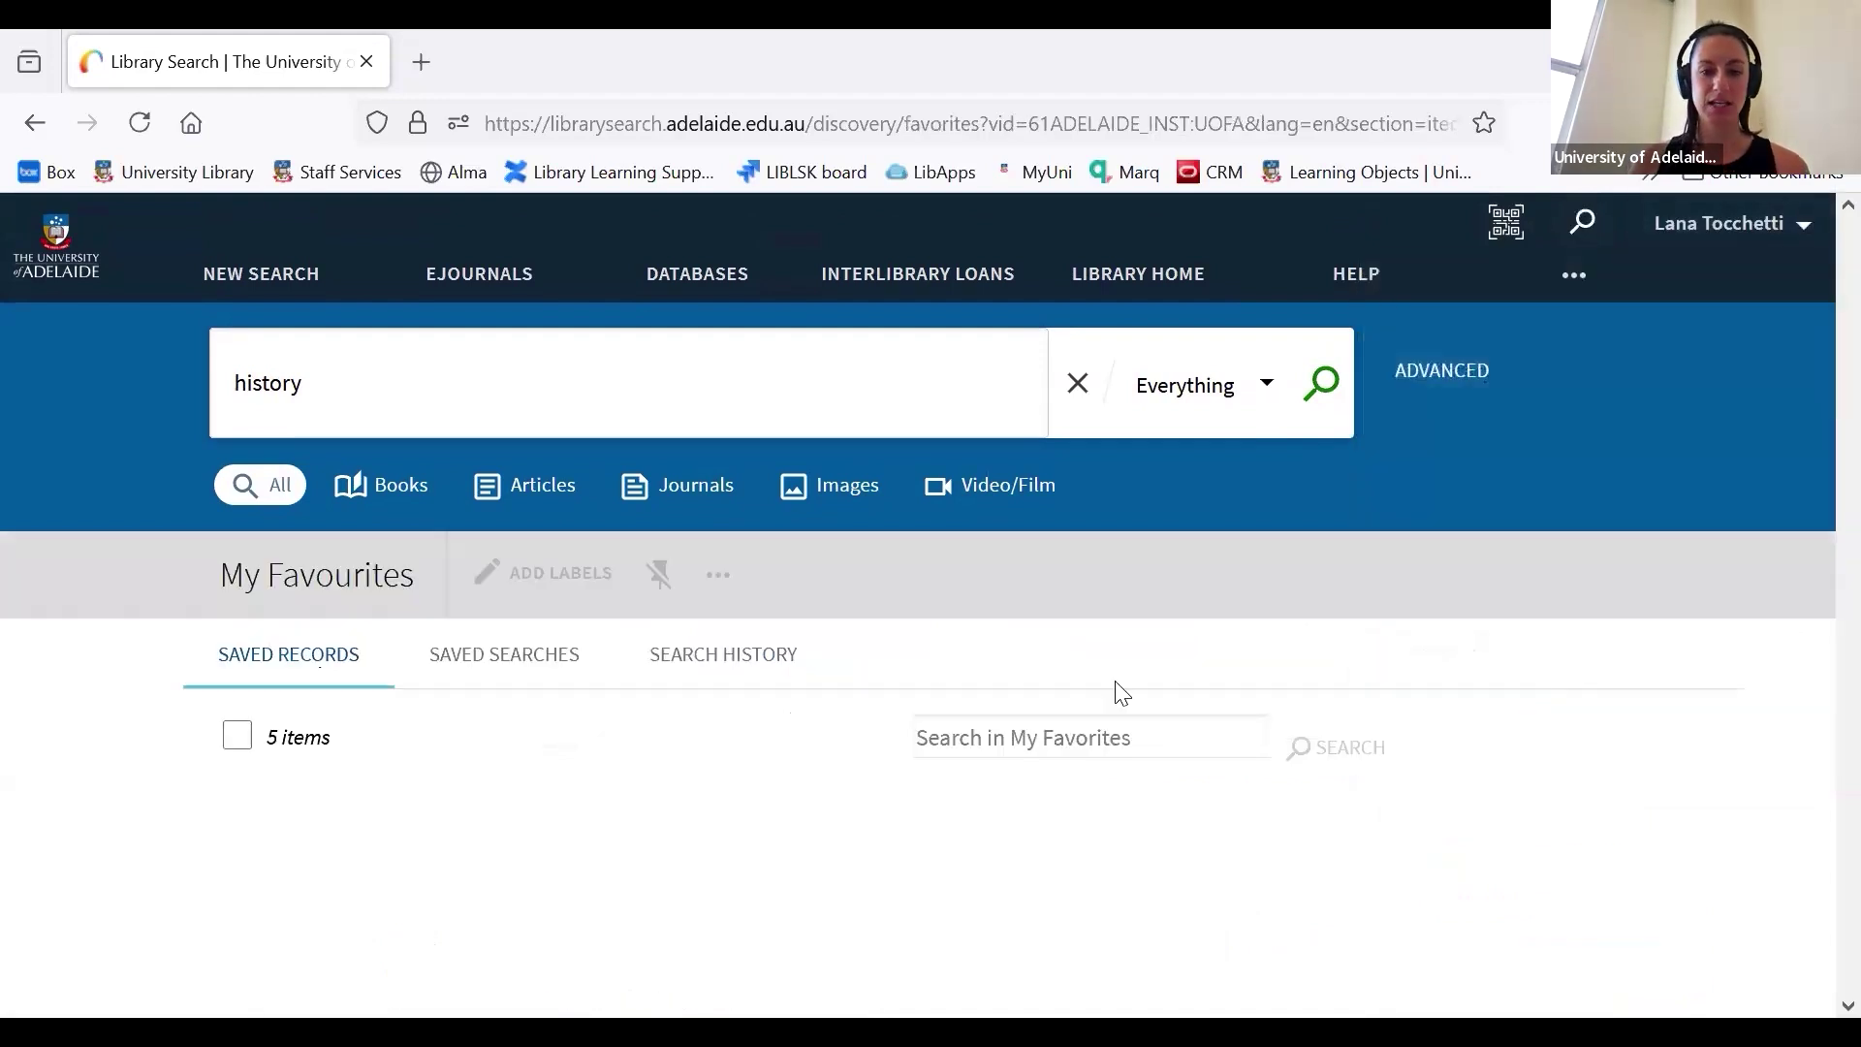
scroll(923, 668, down, 4)
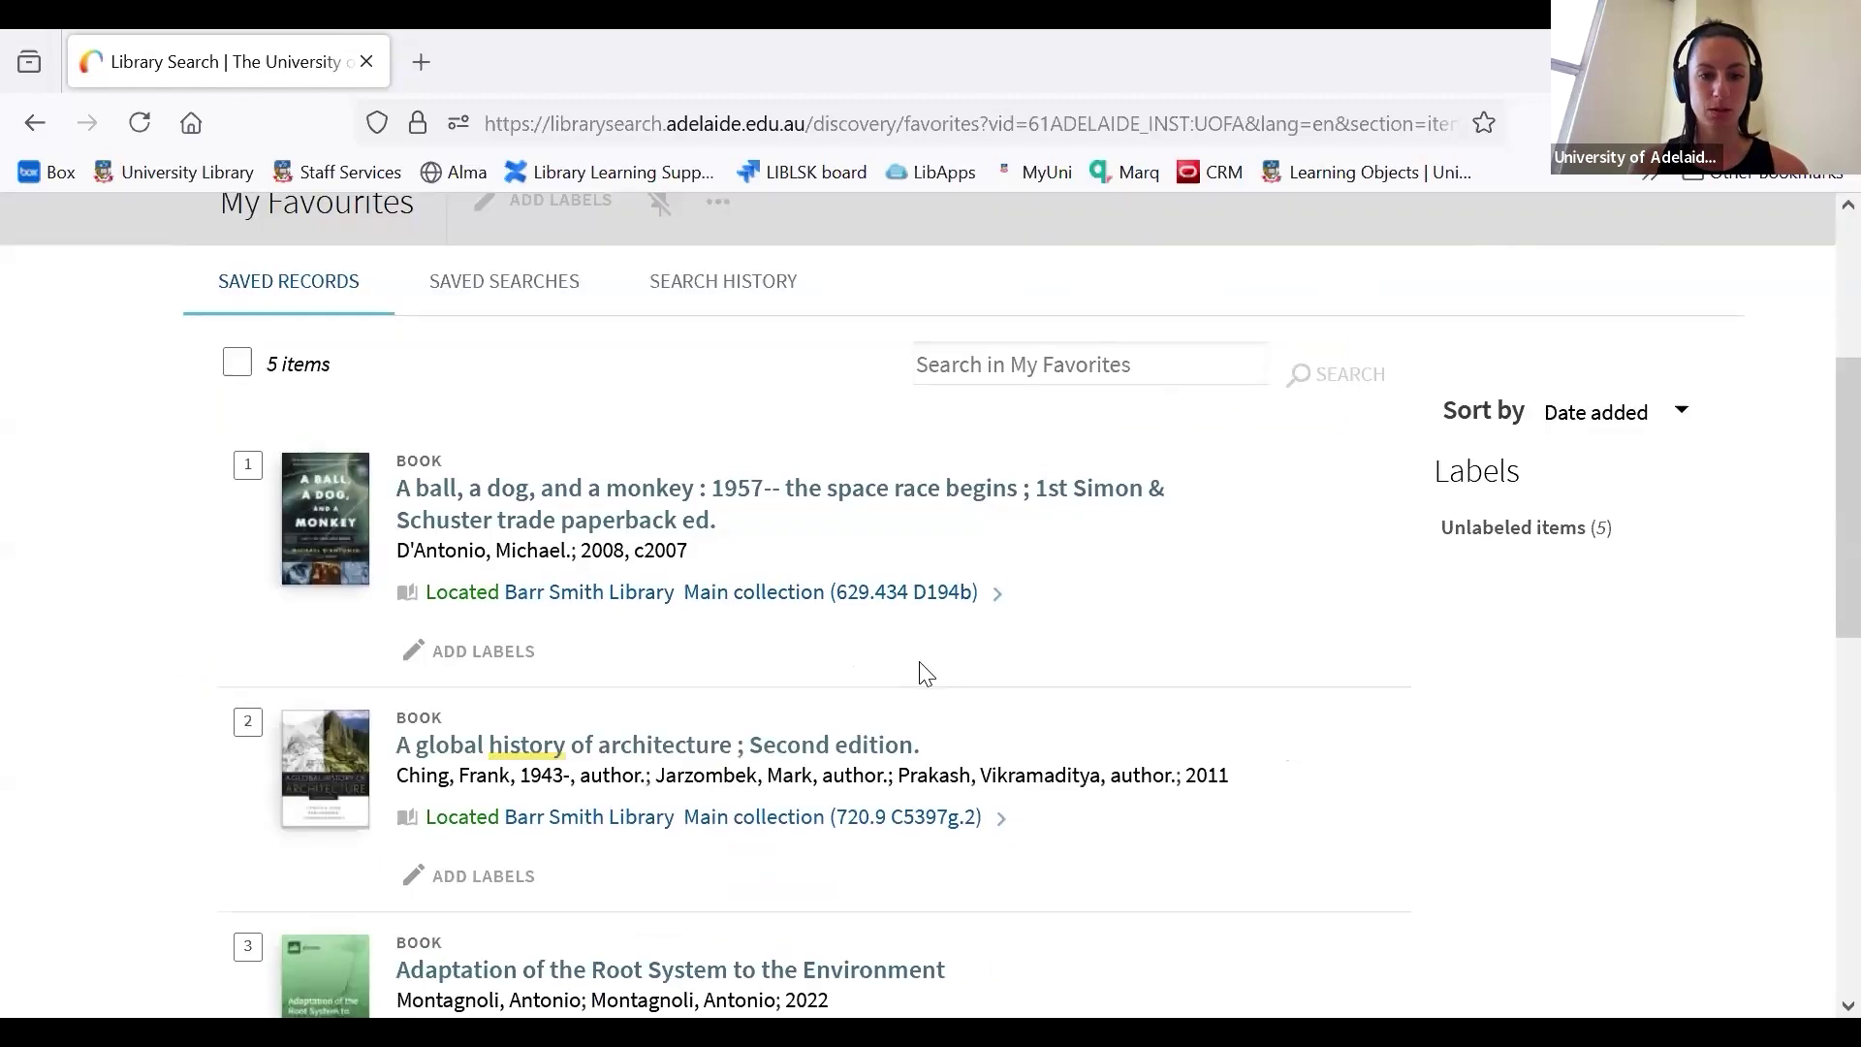
scroll(191, 340, up, 1)
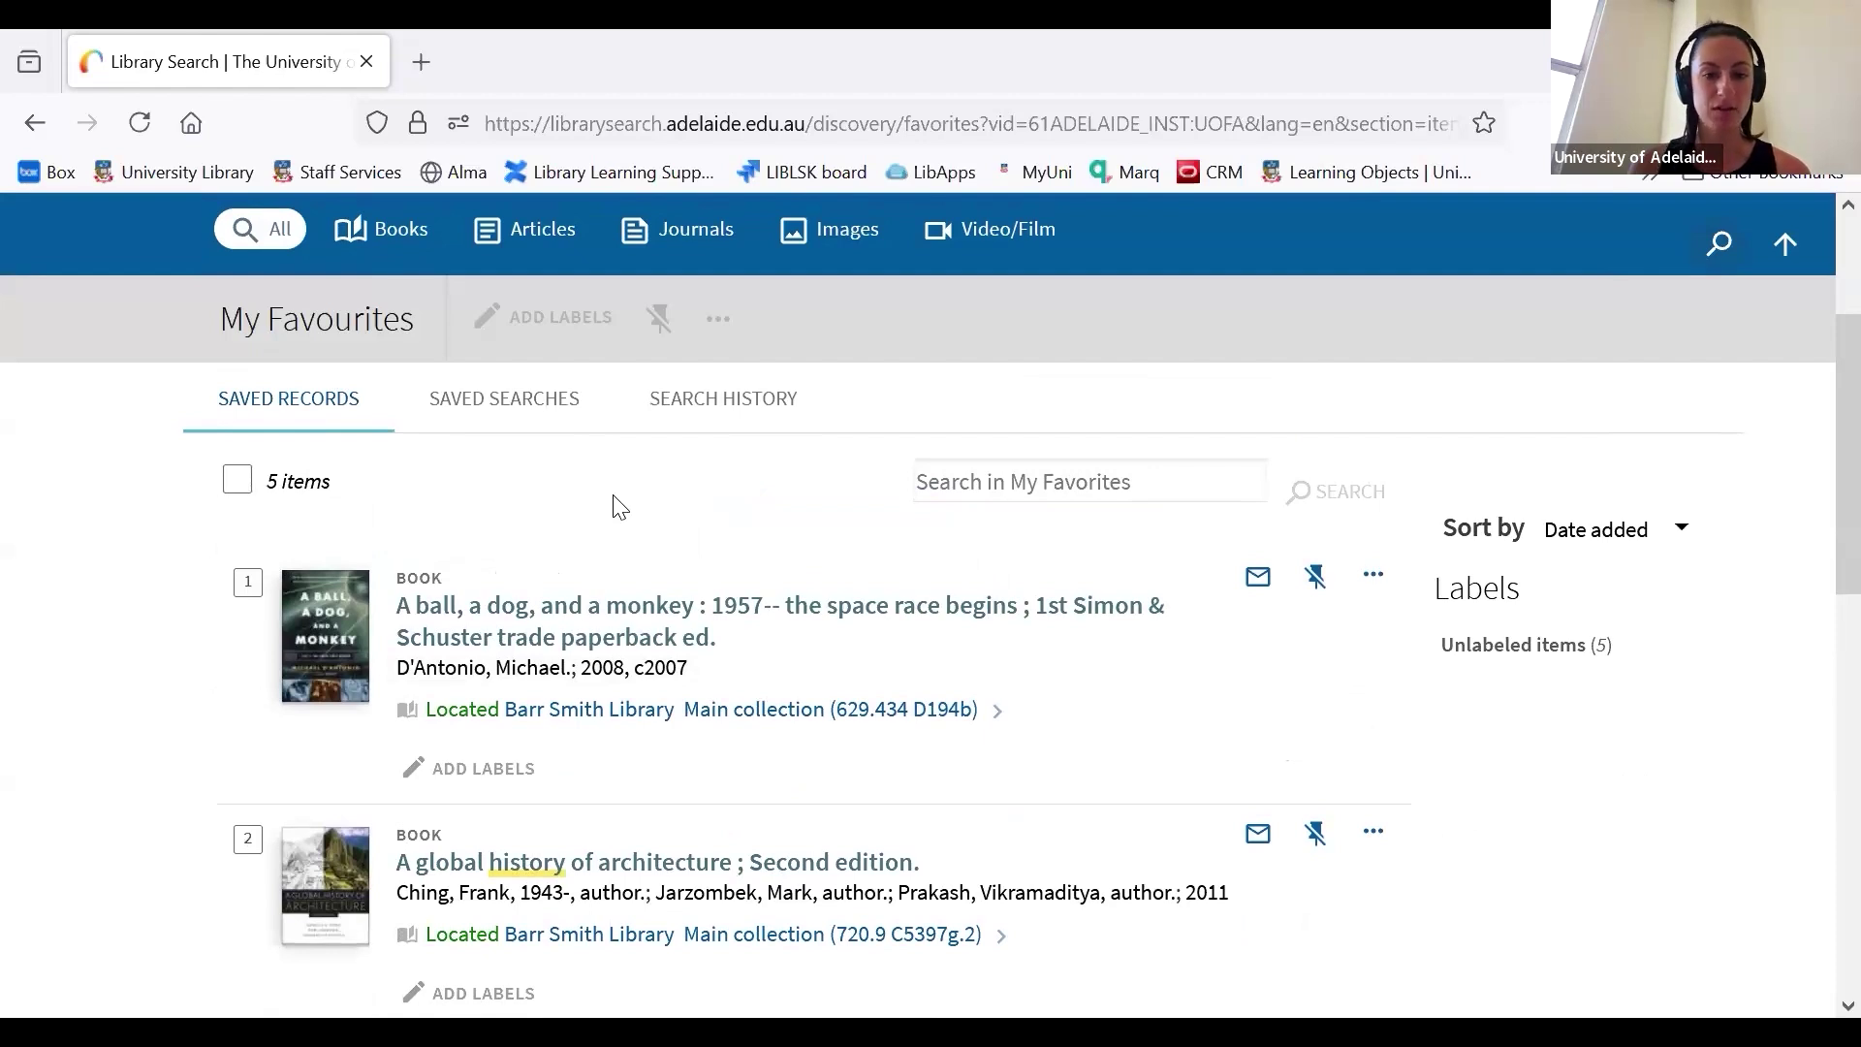
scroll(620, 506, down, 1)
scroll(613, 496, down, 2)
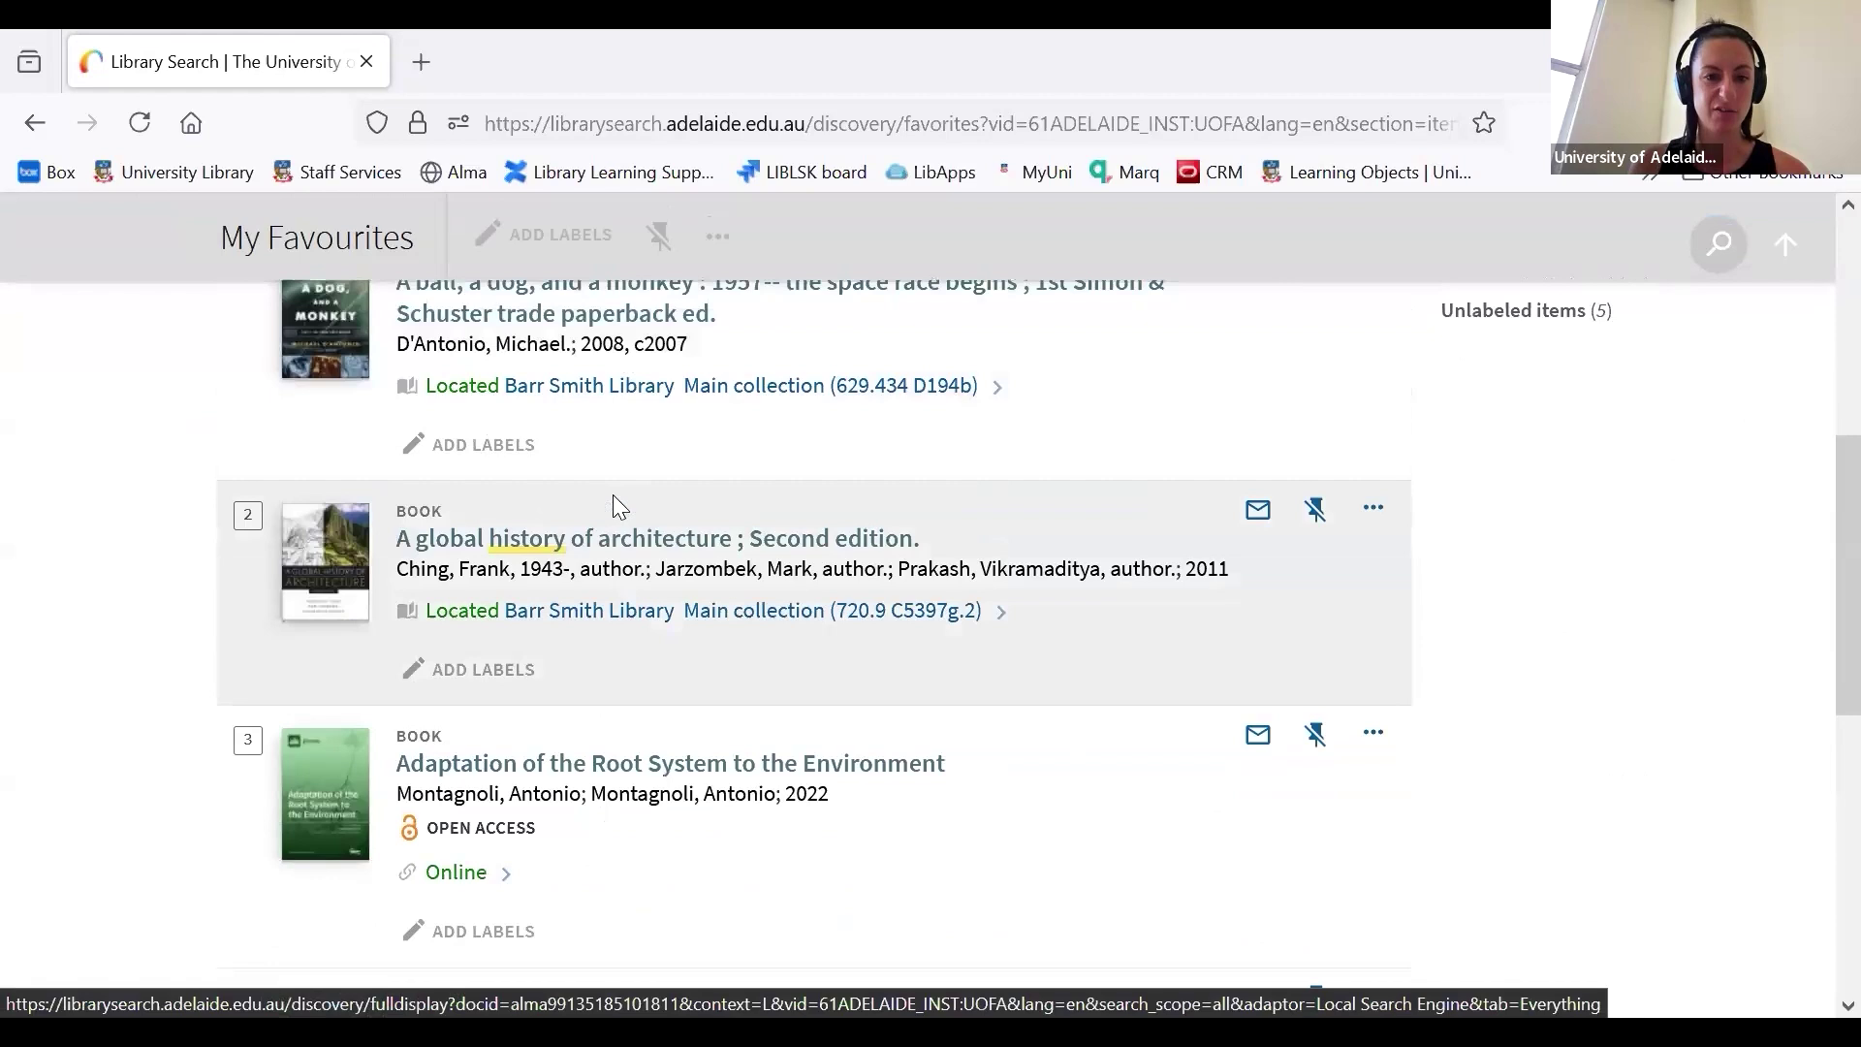
scroll(508, 423, up, 3)
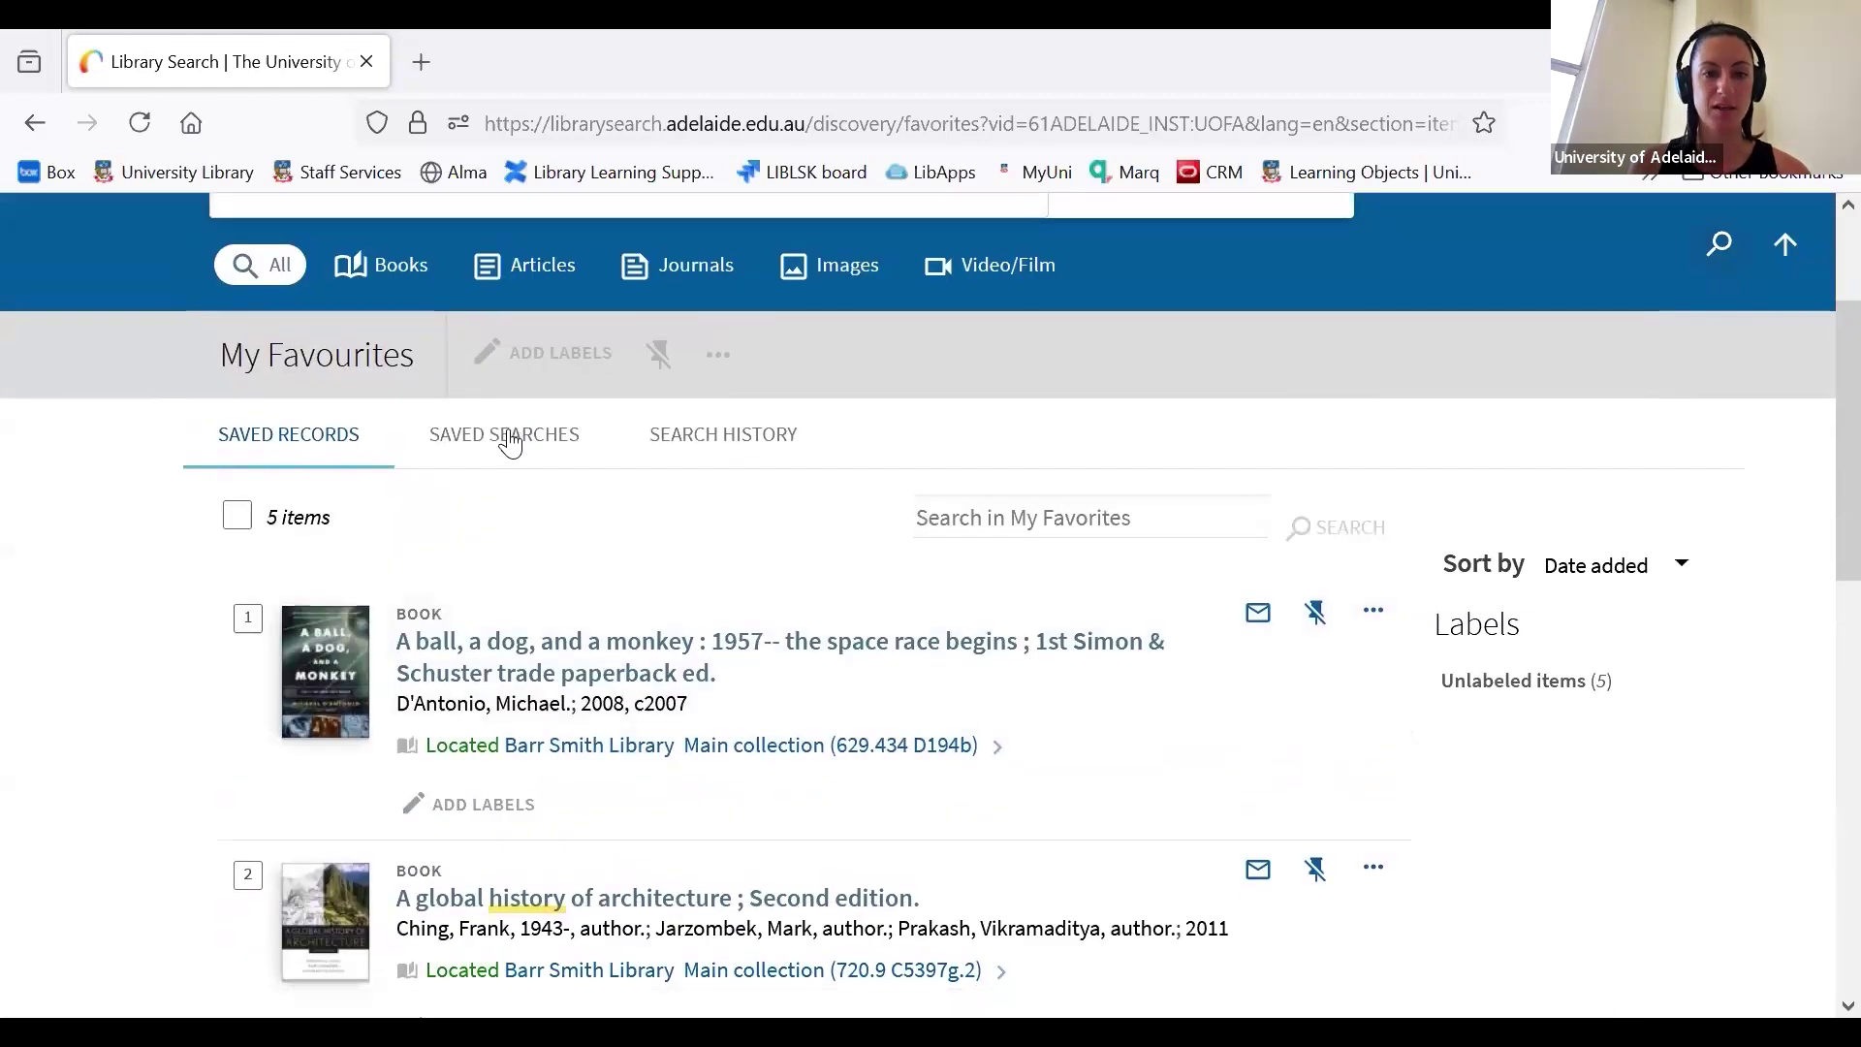
Show the saved searches in My Favourites and review the listed queries.
click(511, 438)
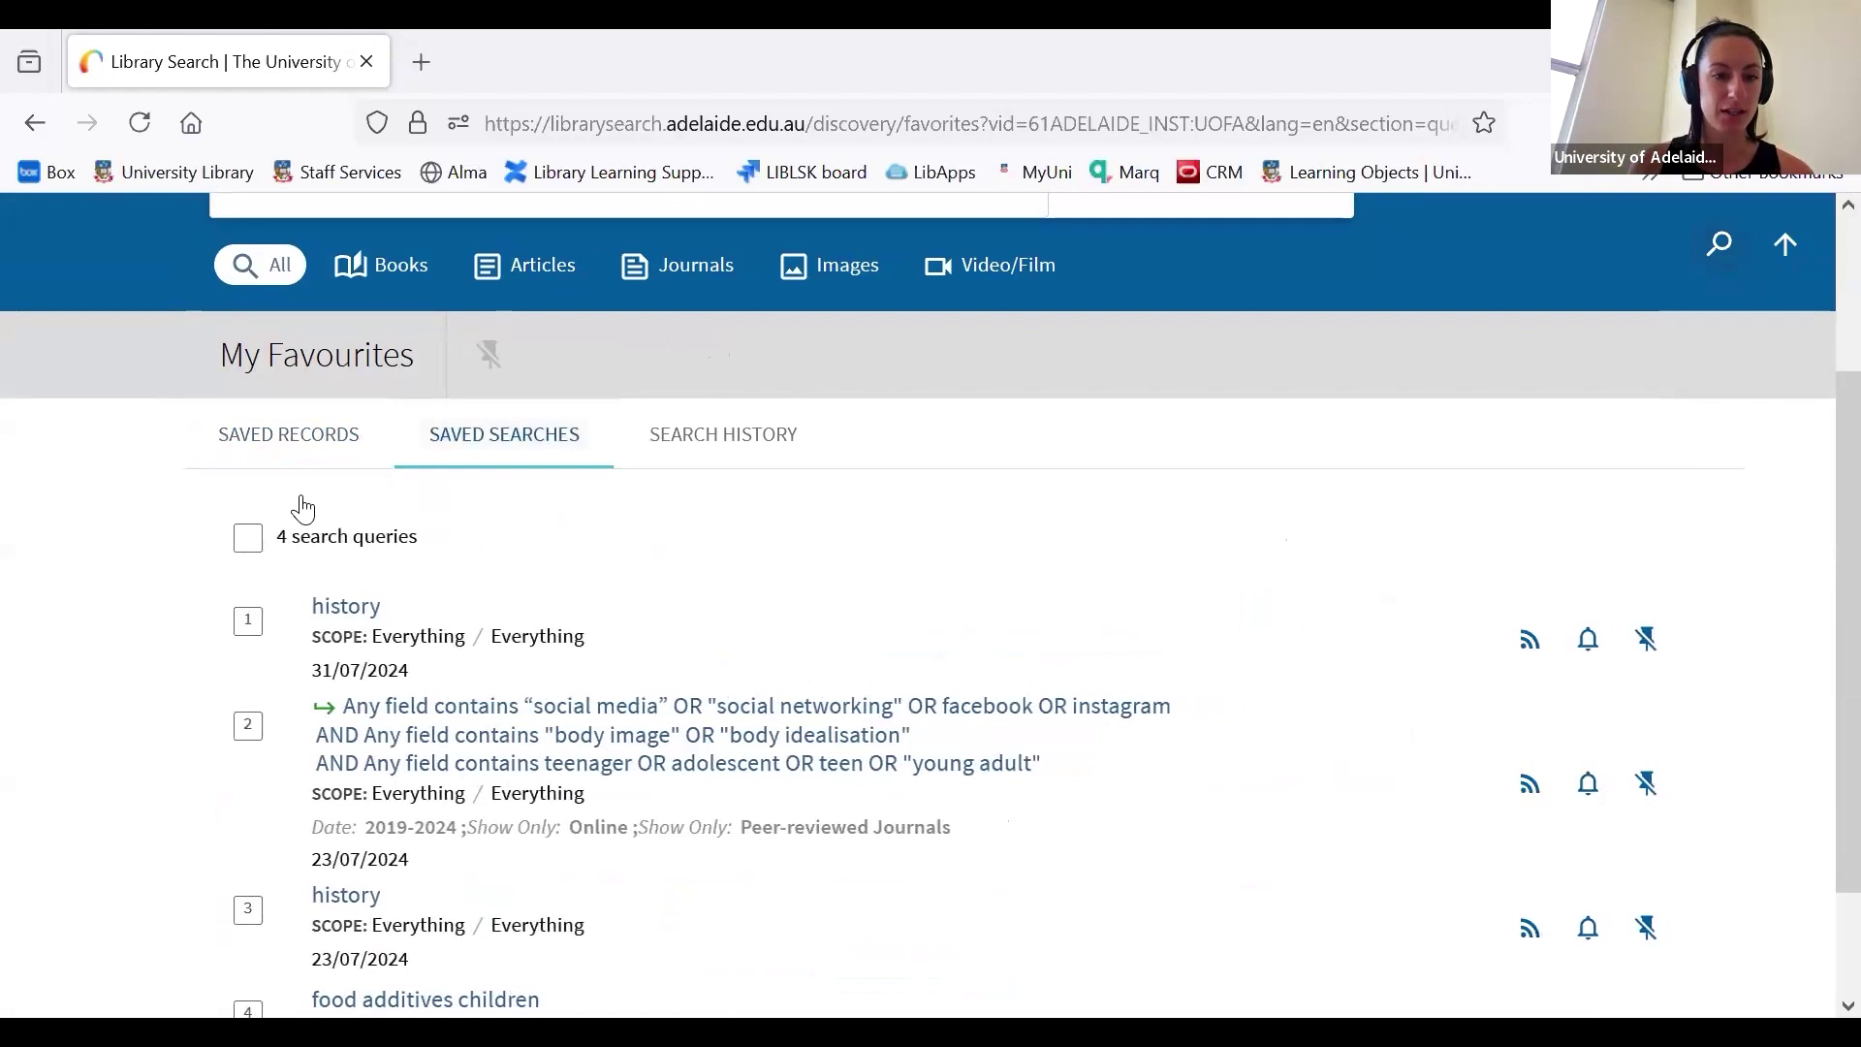
scroll(333, 545, down, 1)
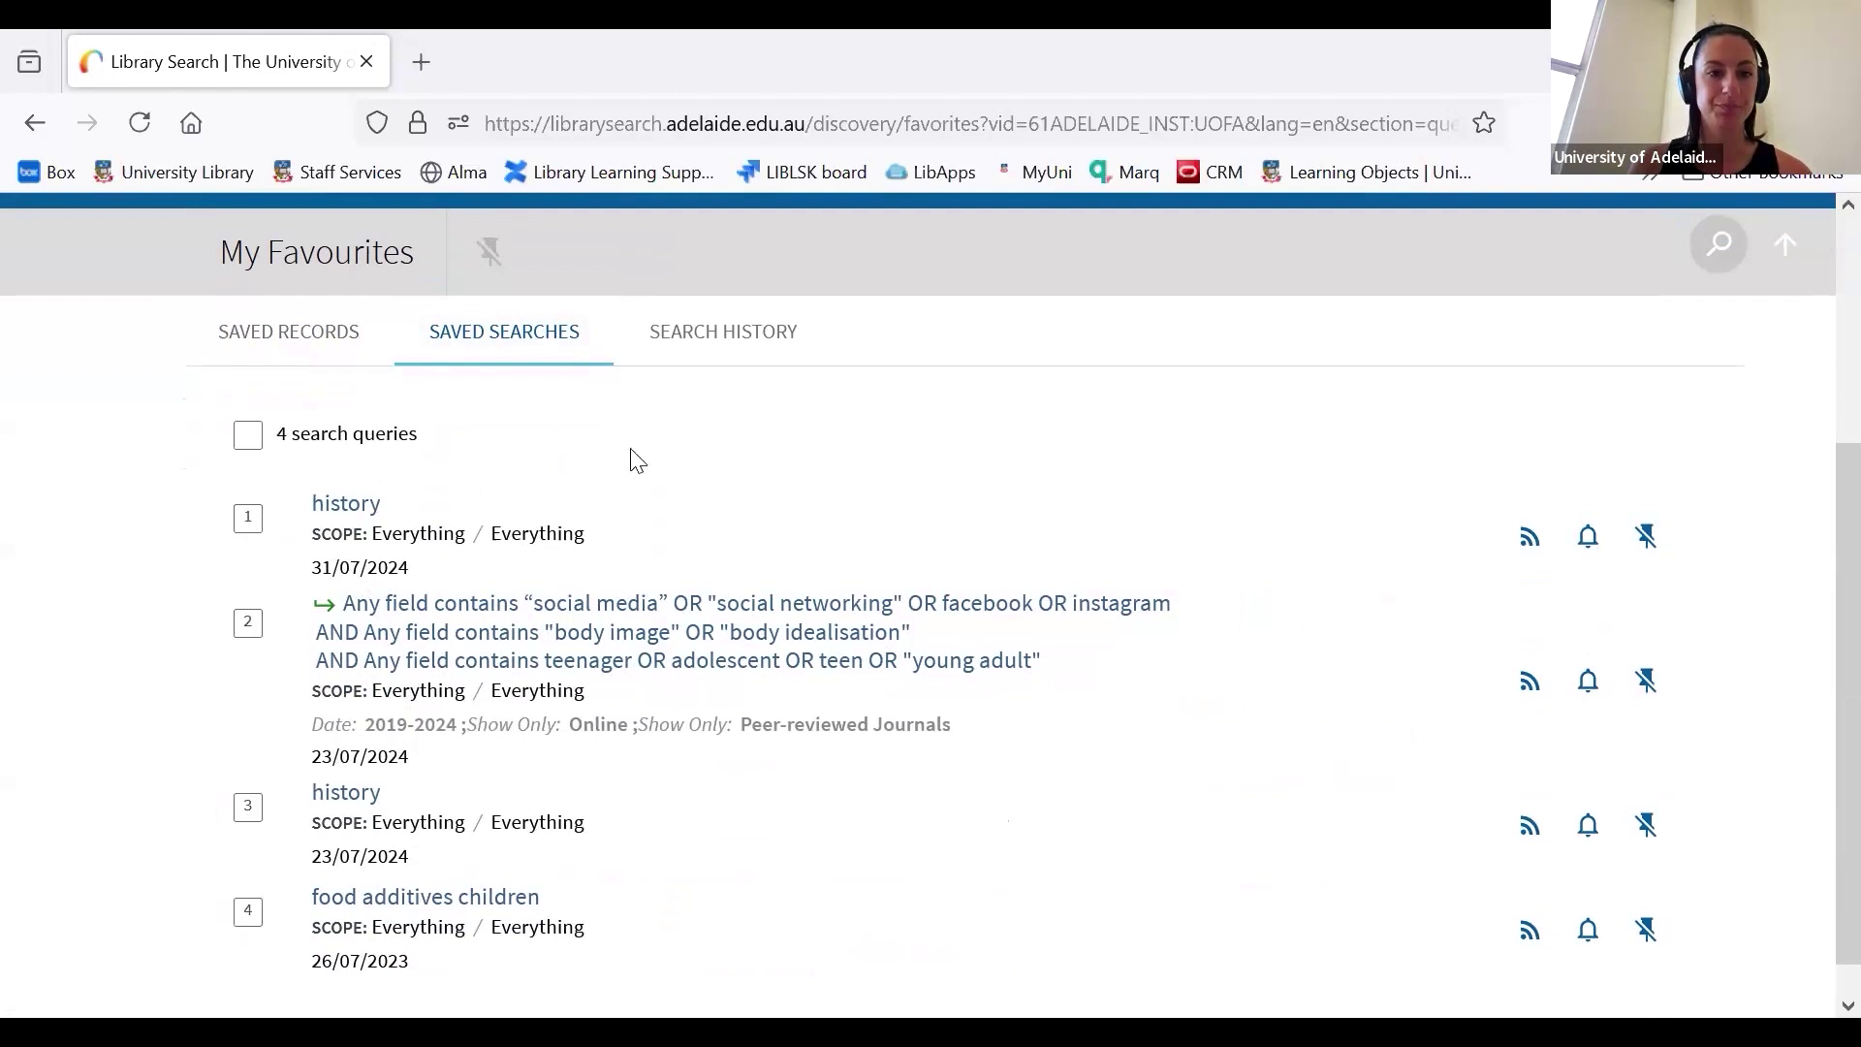
scroll(879, 772, up, 1)
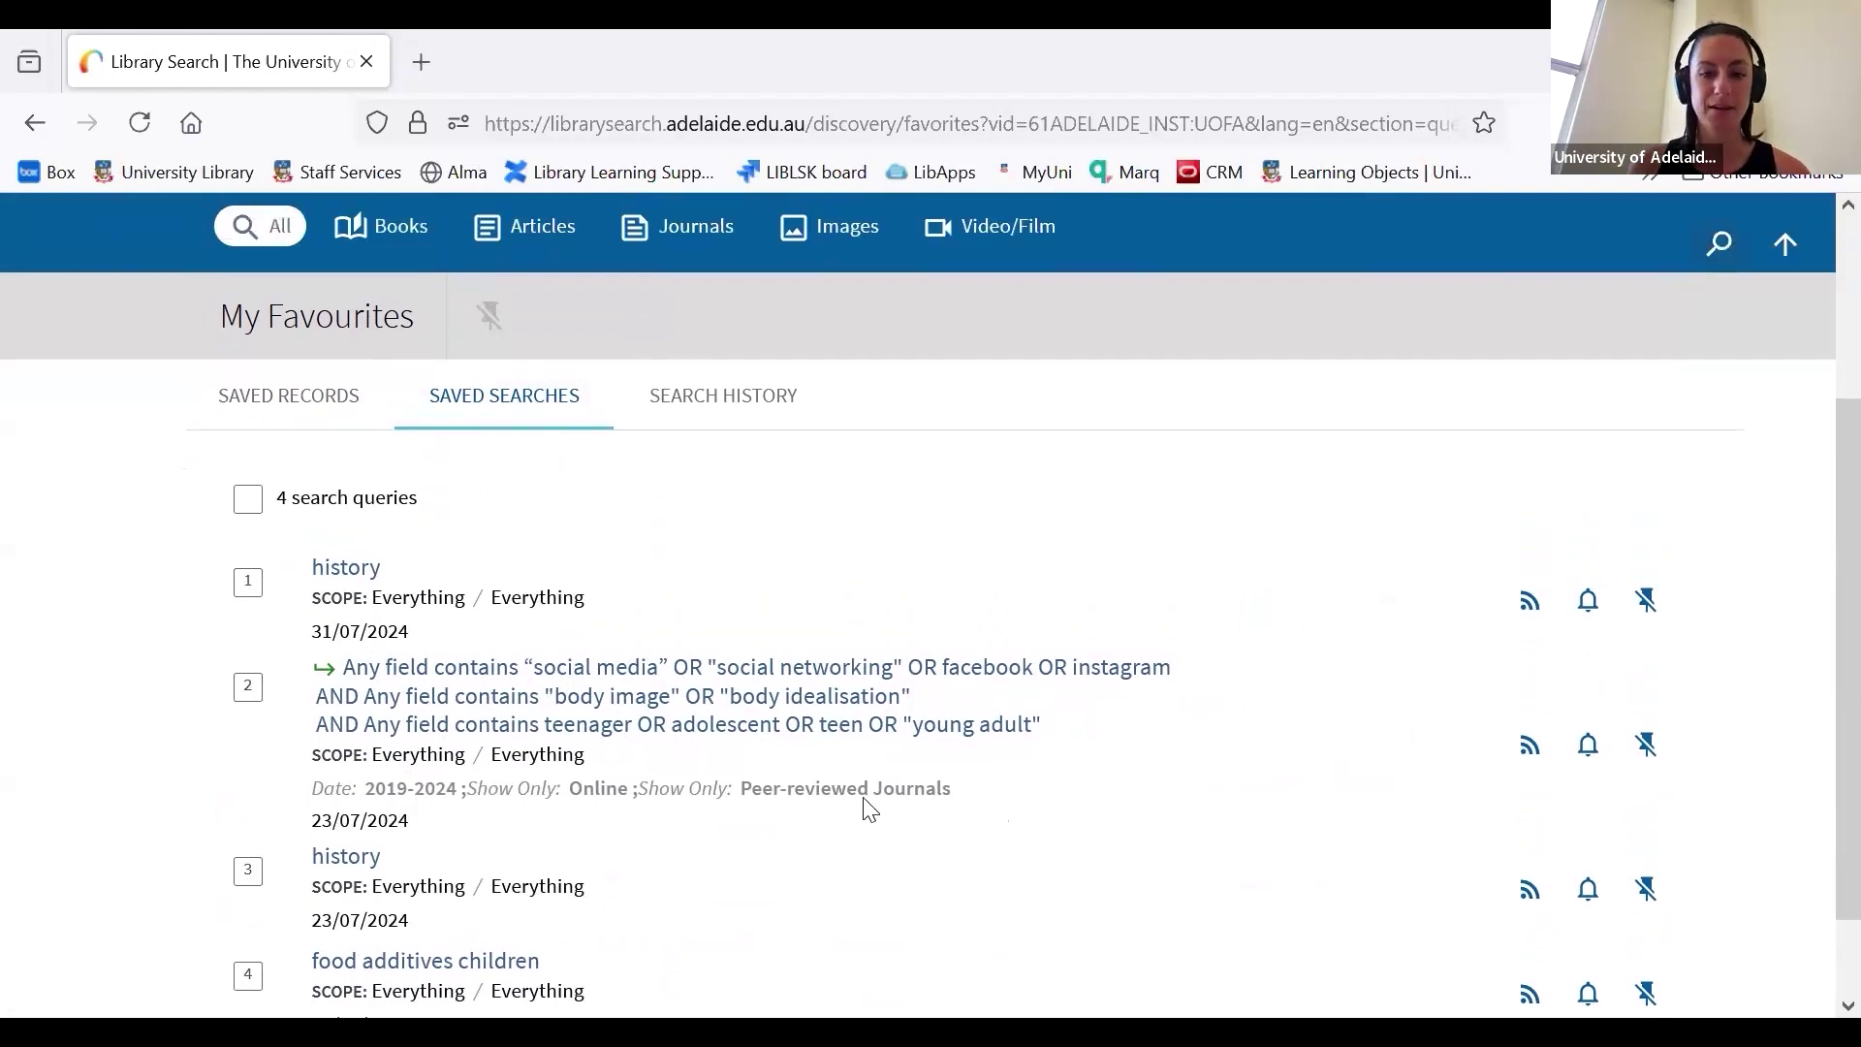
scroll(869, 810, up, 3)
scroll(866, 809, down, 2)
scroll(866, 809, up, 2)
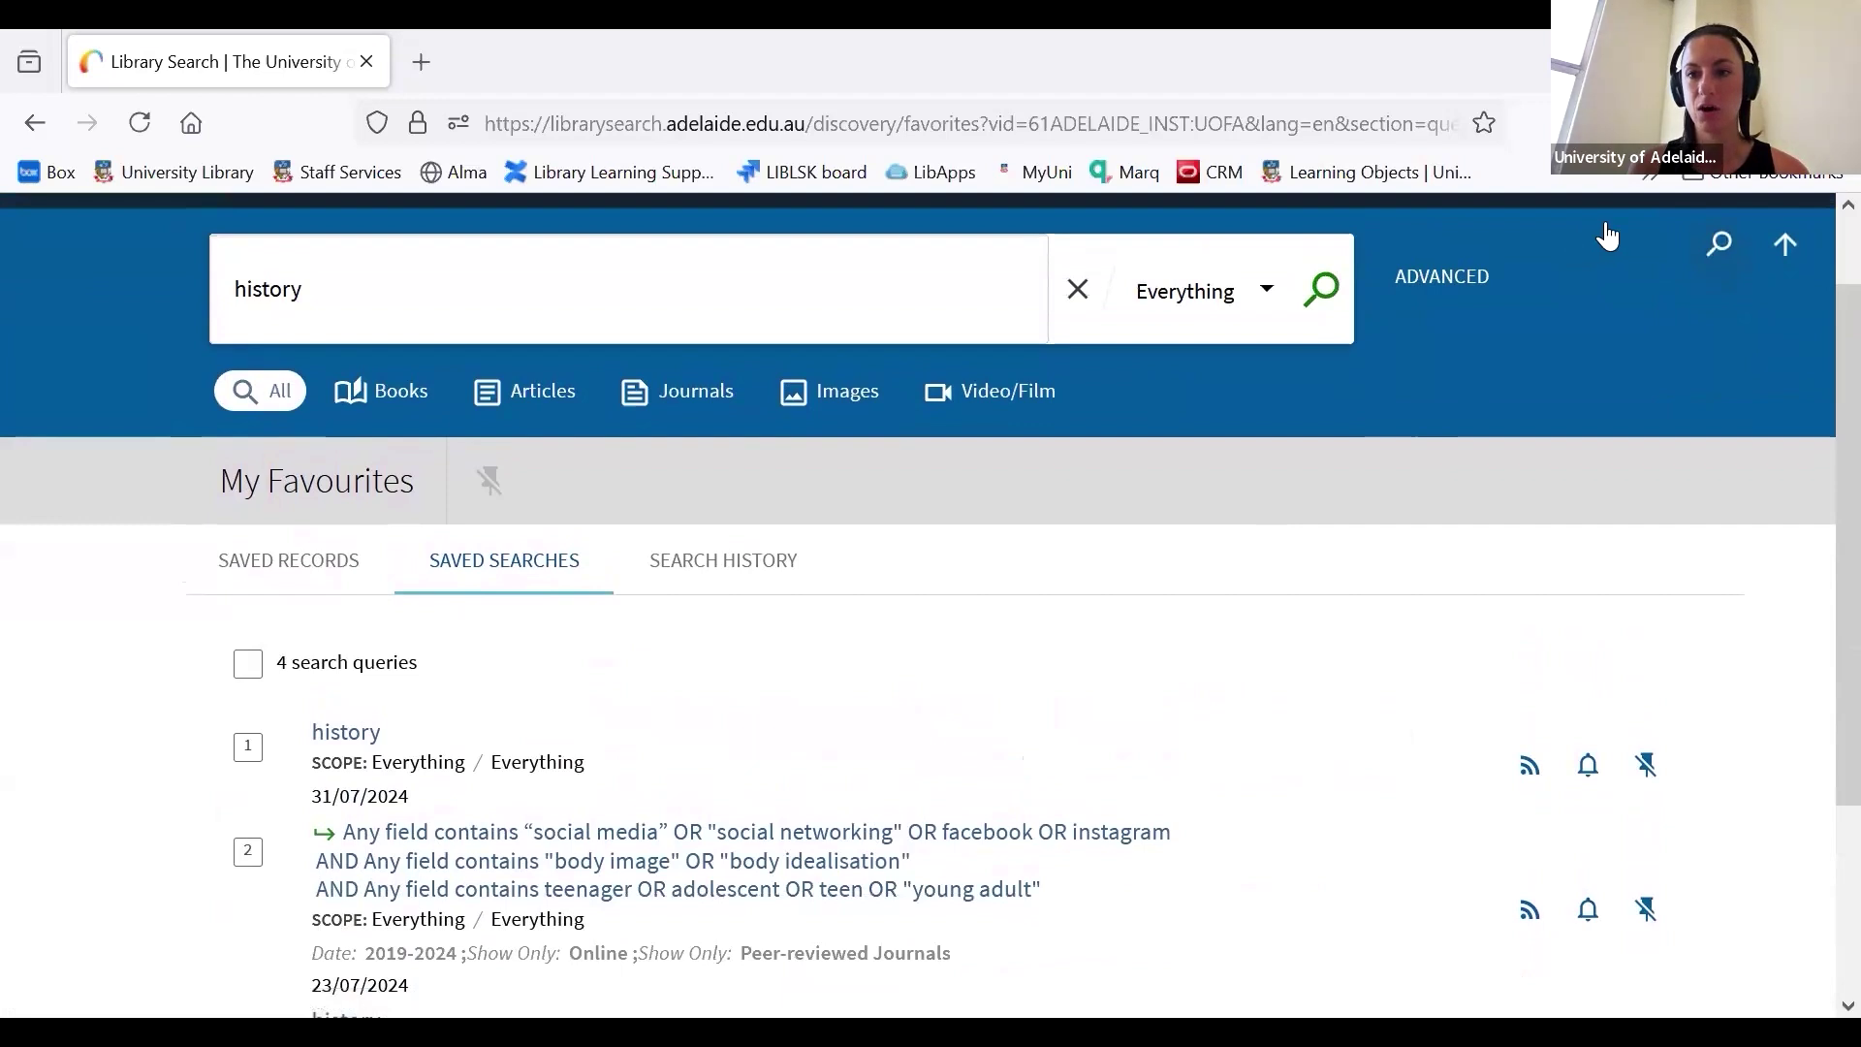
Rerun the history search dated 31/07/2024 from the saved searches.
scroll(1606, 236, up, 1)
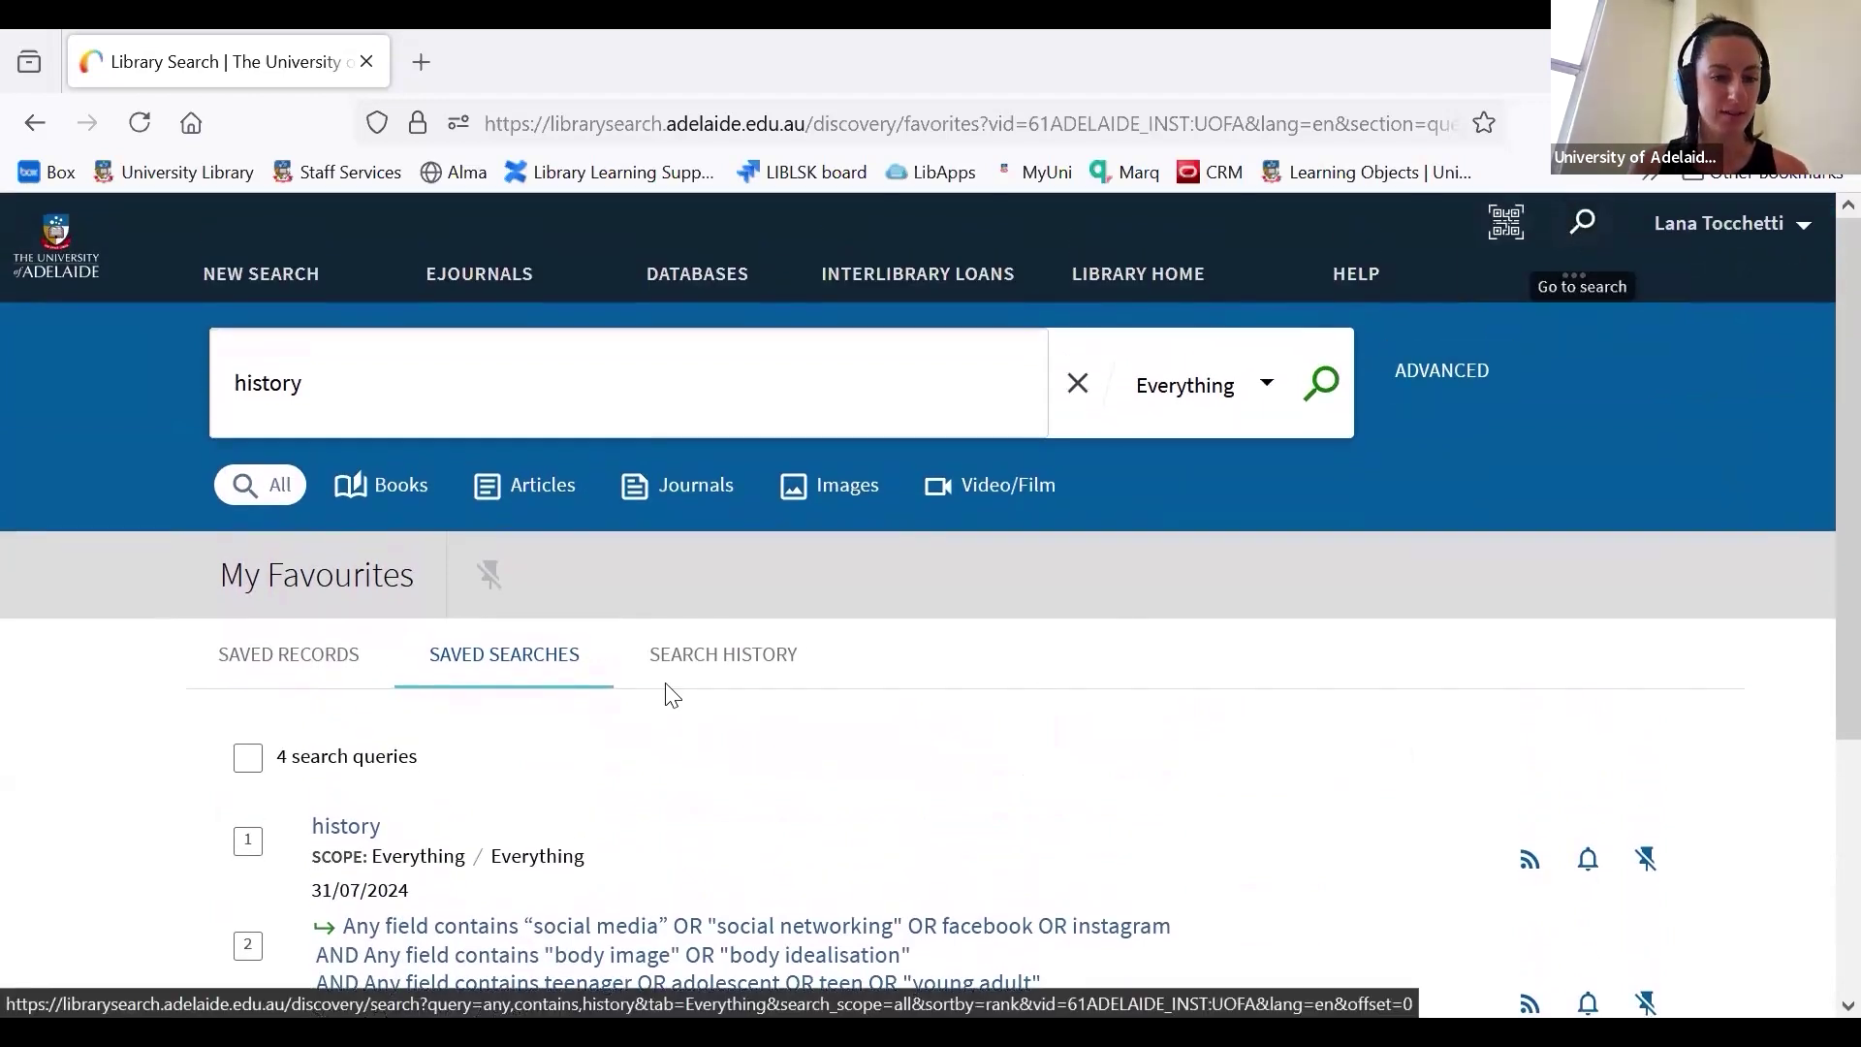
scroll(383, 744, down, 1)
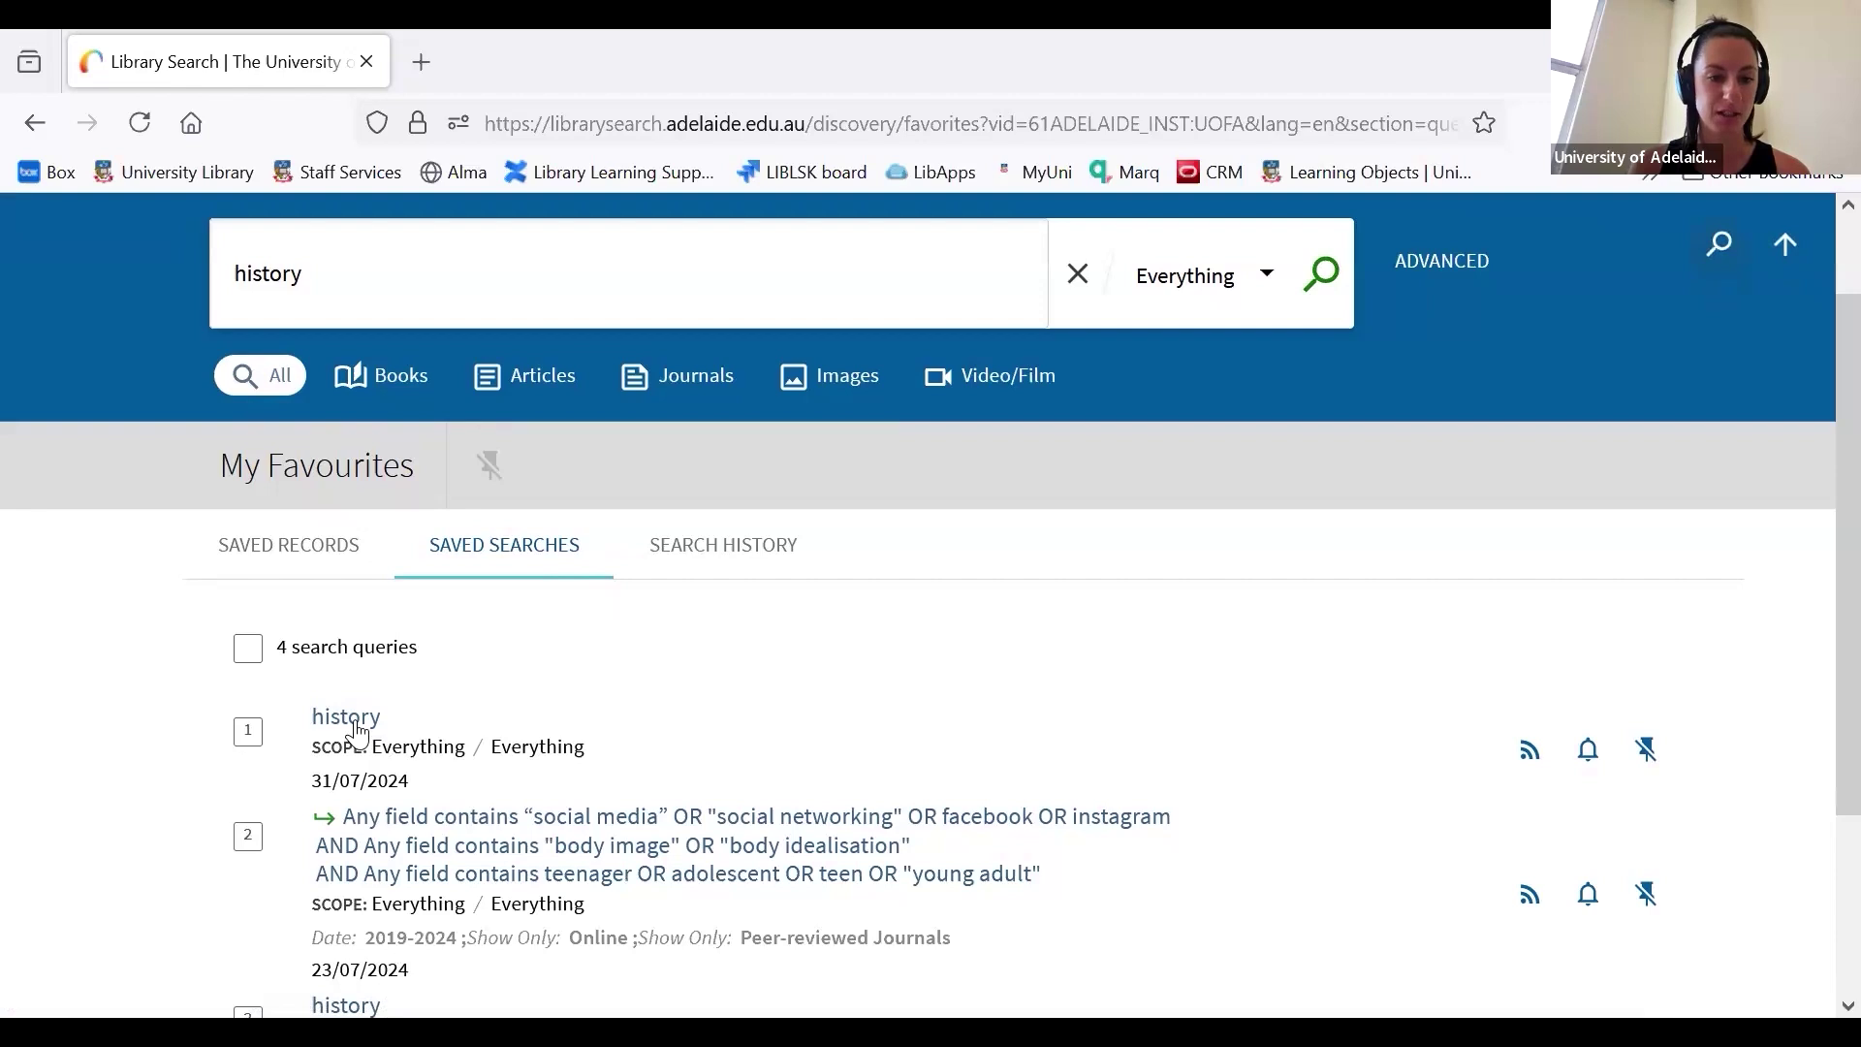
click(357, 723)
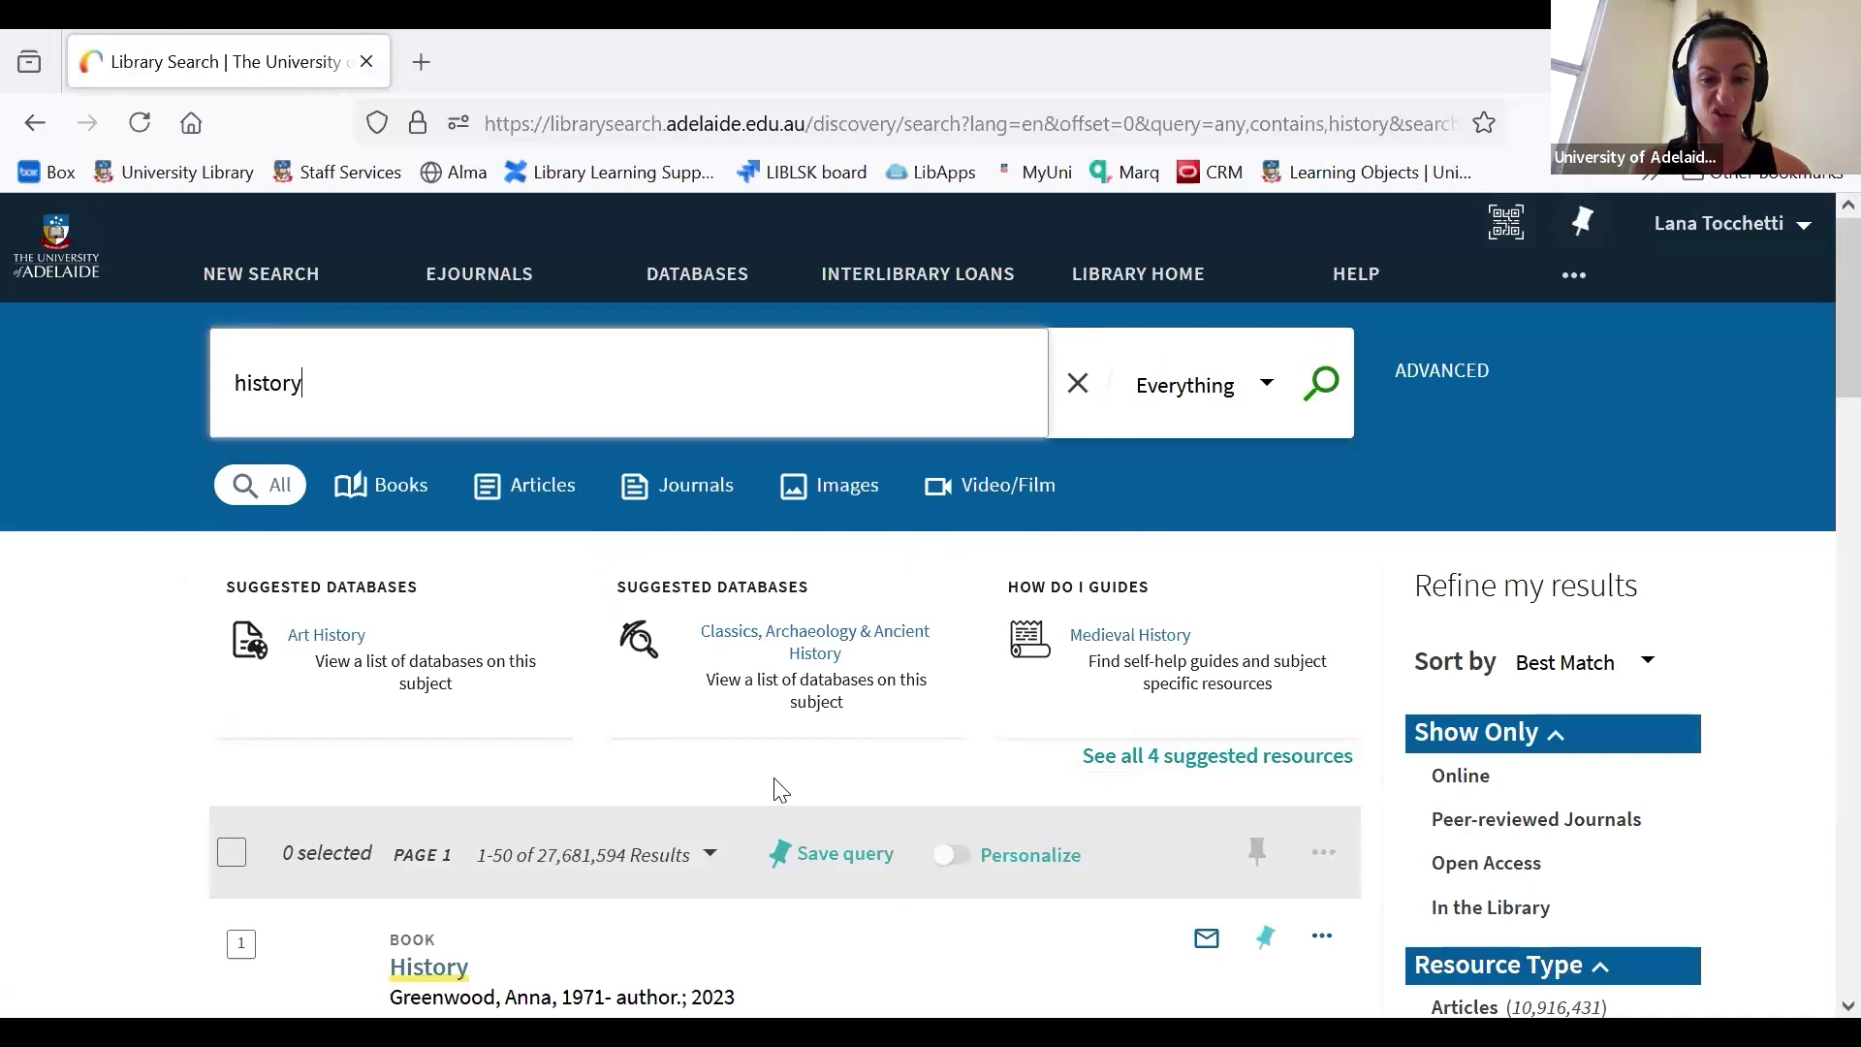
Look through the history results, checking each item's resource type and online or physical availability.
scroll(774, 777, down, 3)
scroll(773, 777, down, 3)
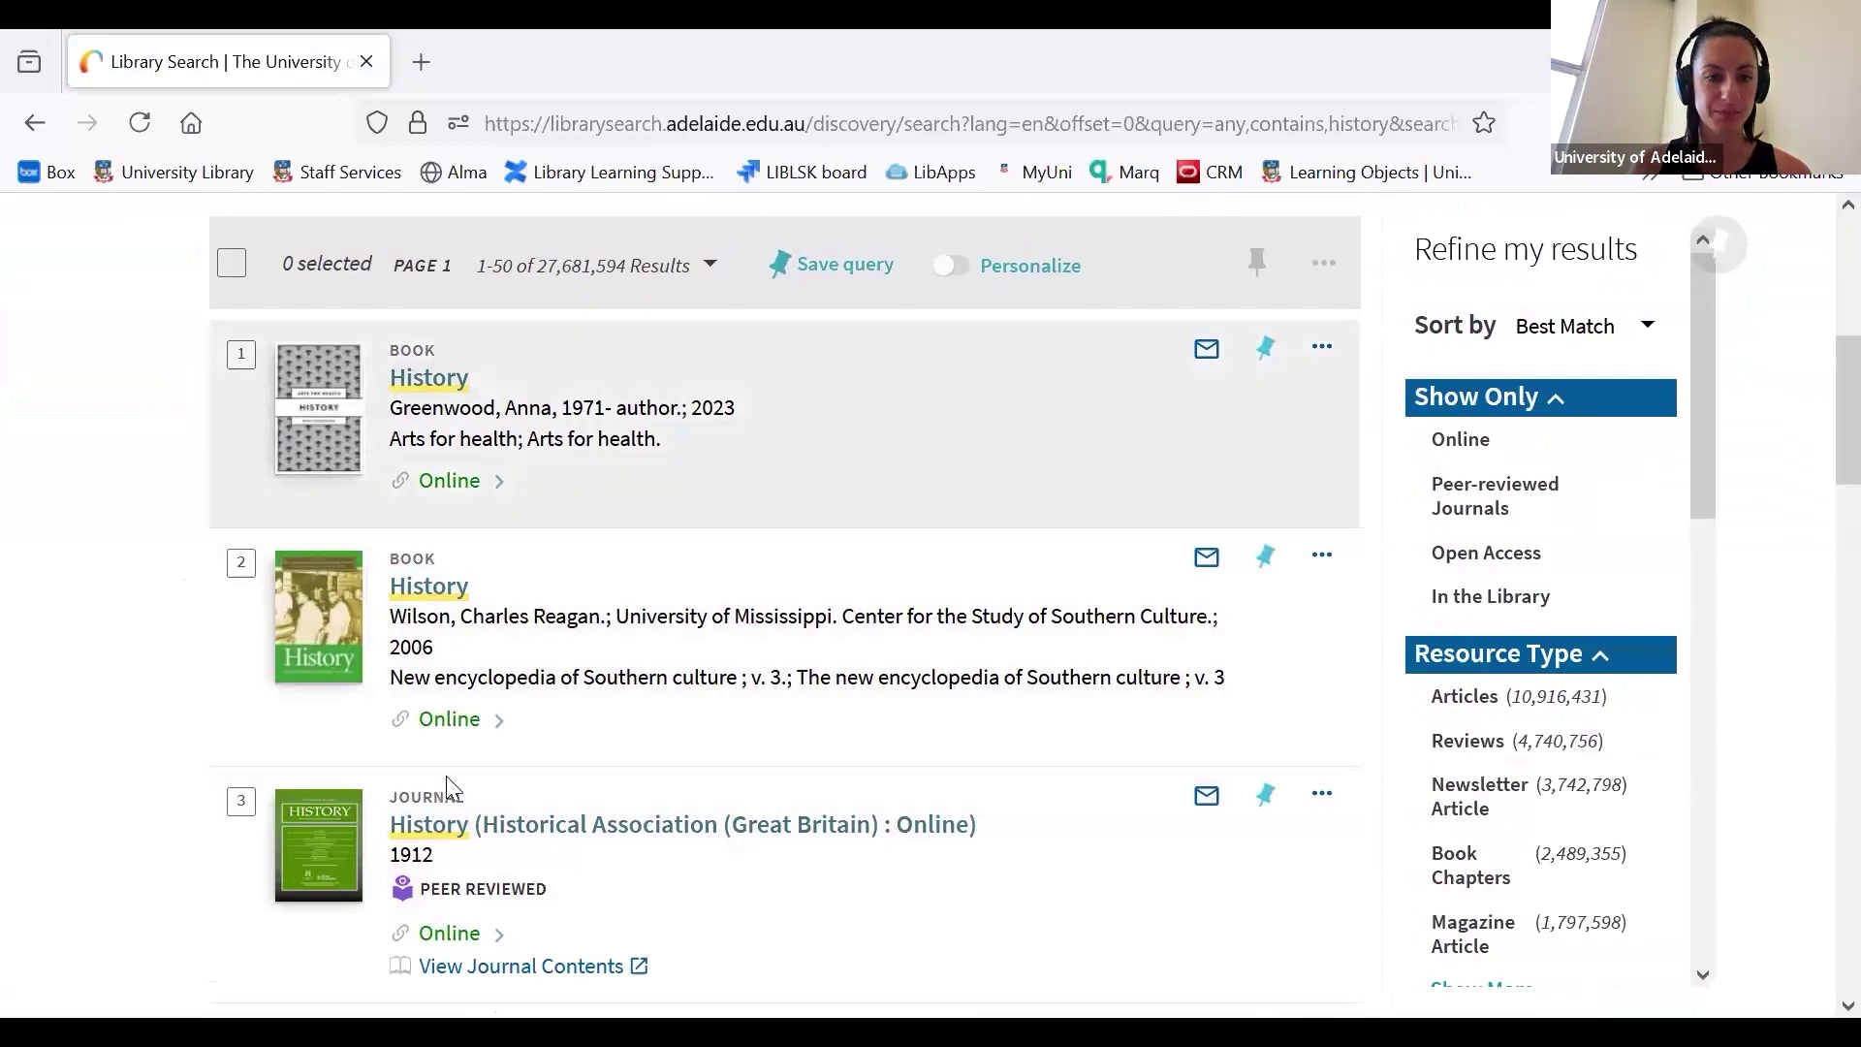
scroll(382, 618, down, 2)
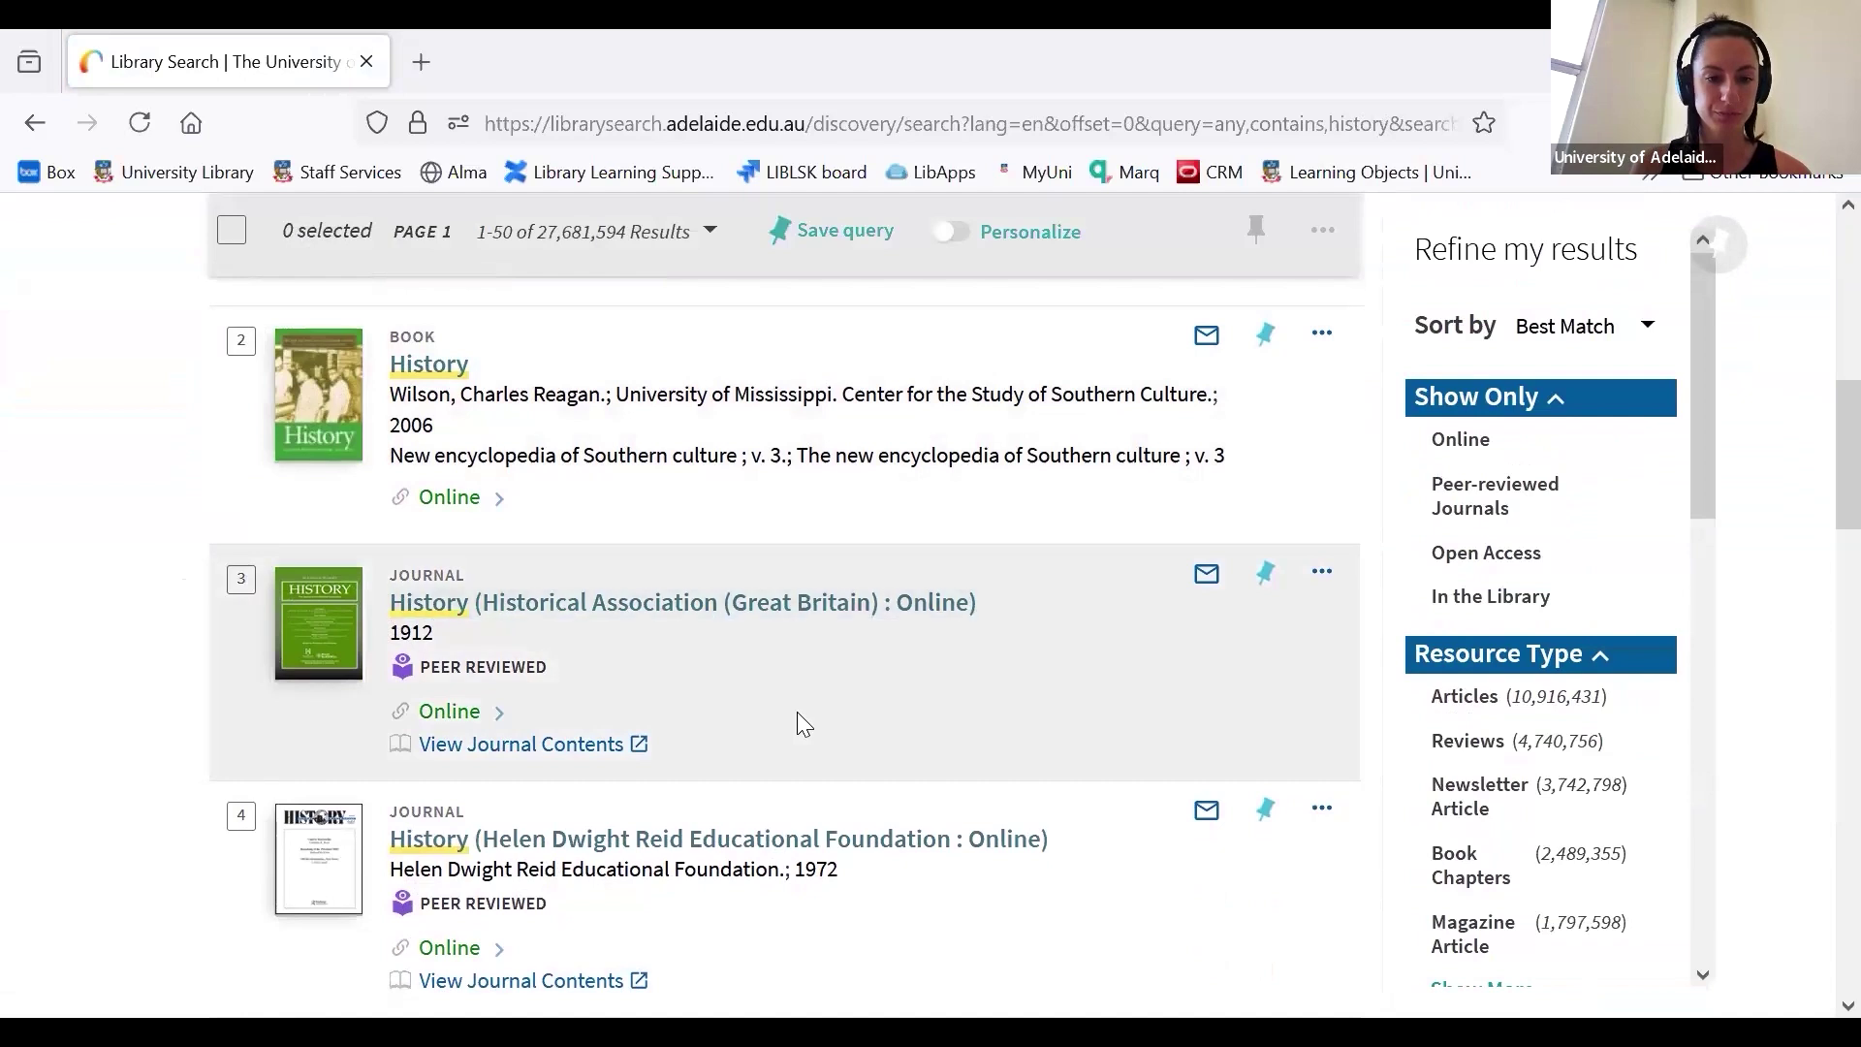
scroll(798, 714, down, 3)
scroll(797, 722, down, 3)
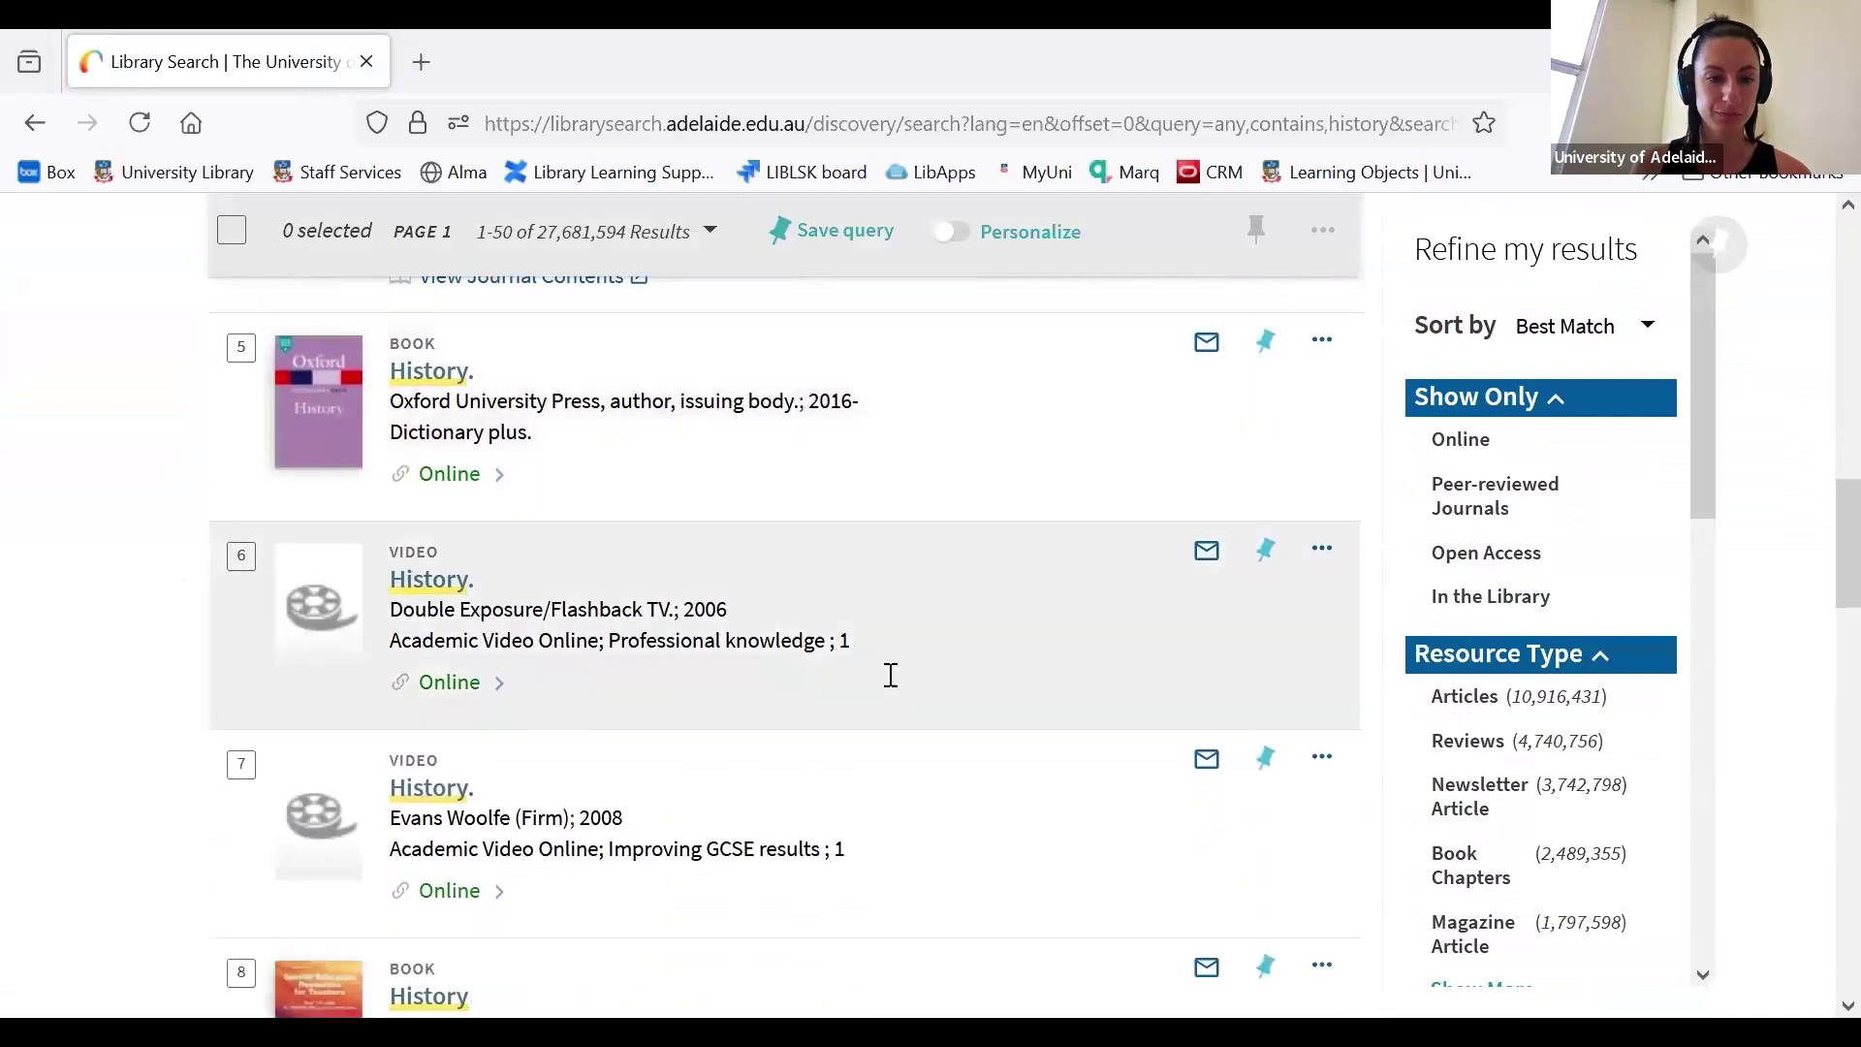
scroll(888, 675, down, 3)
scroll(890, 674, down, 3)
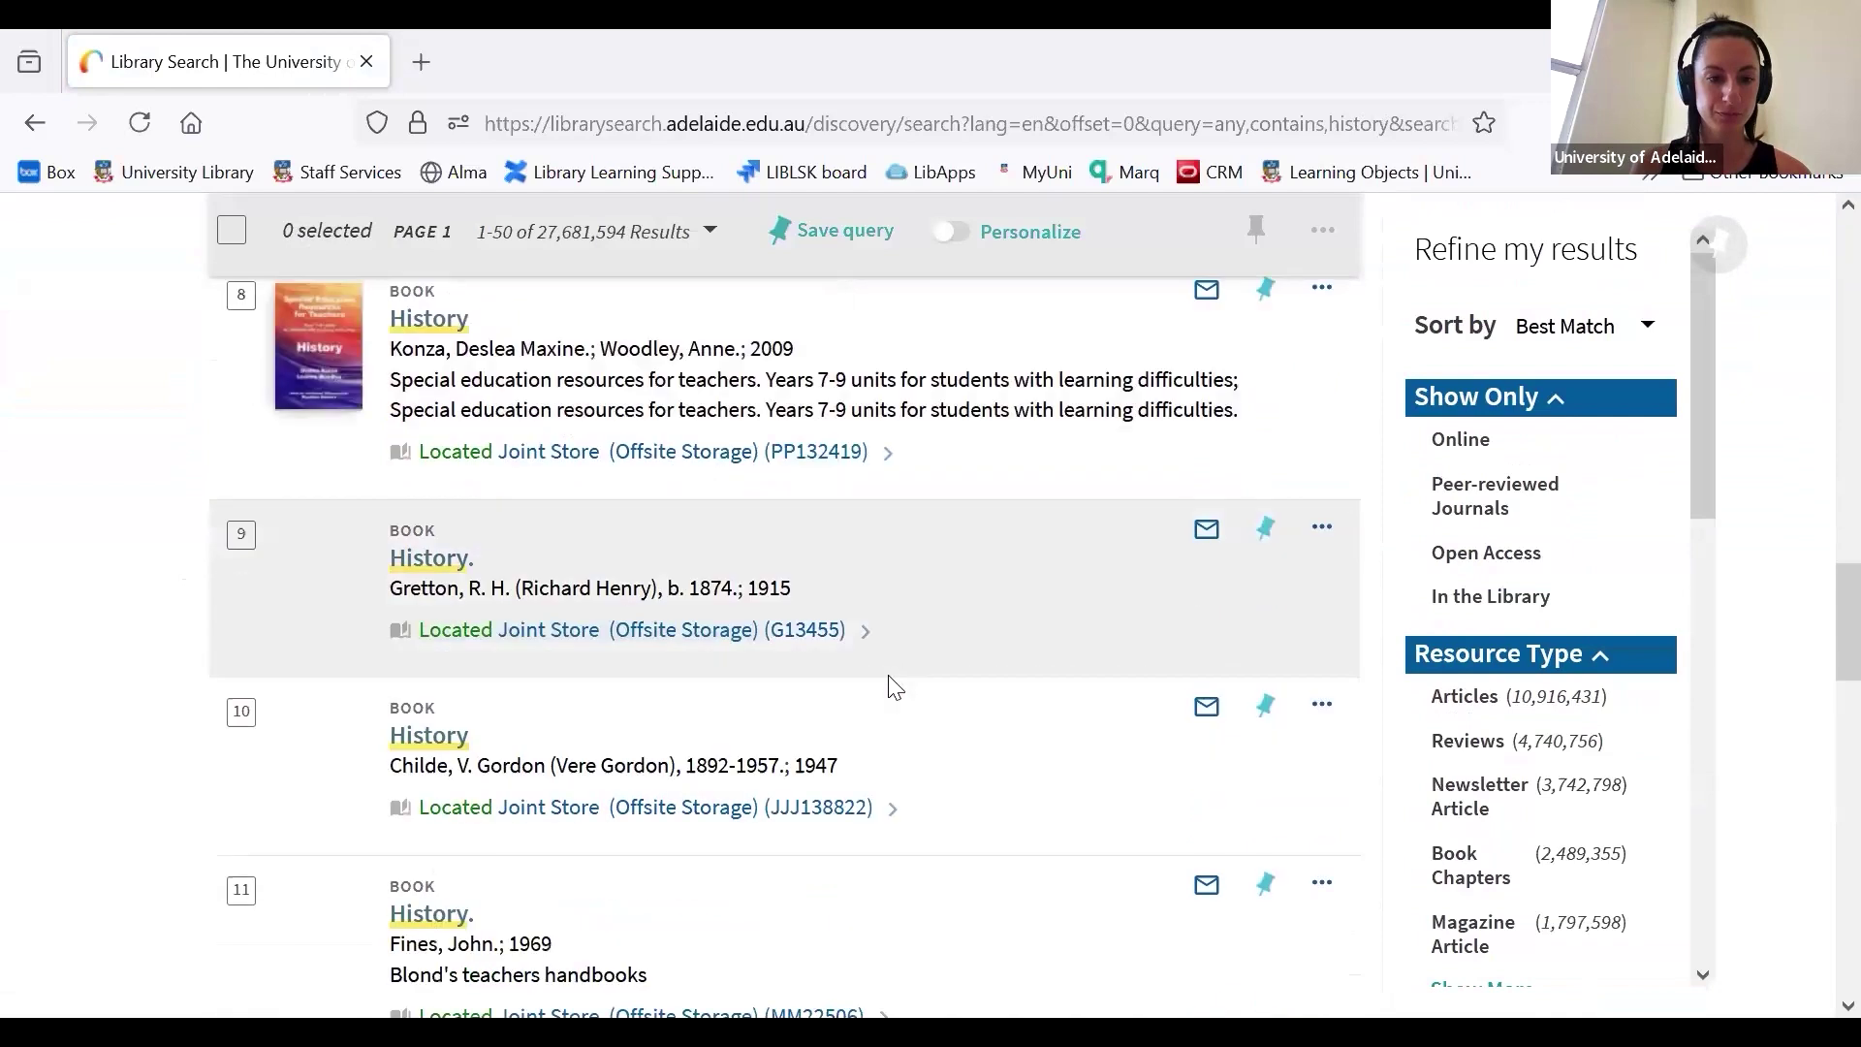
Open page 3 of the history search results with 50 results shown per page.
scroll(887, 675, down, 15)
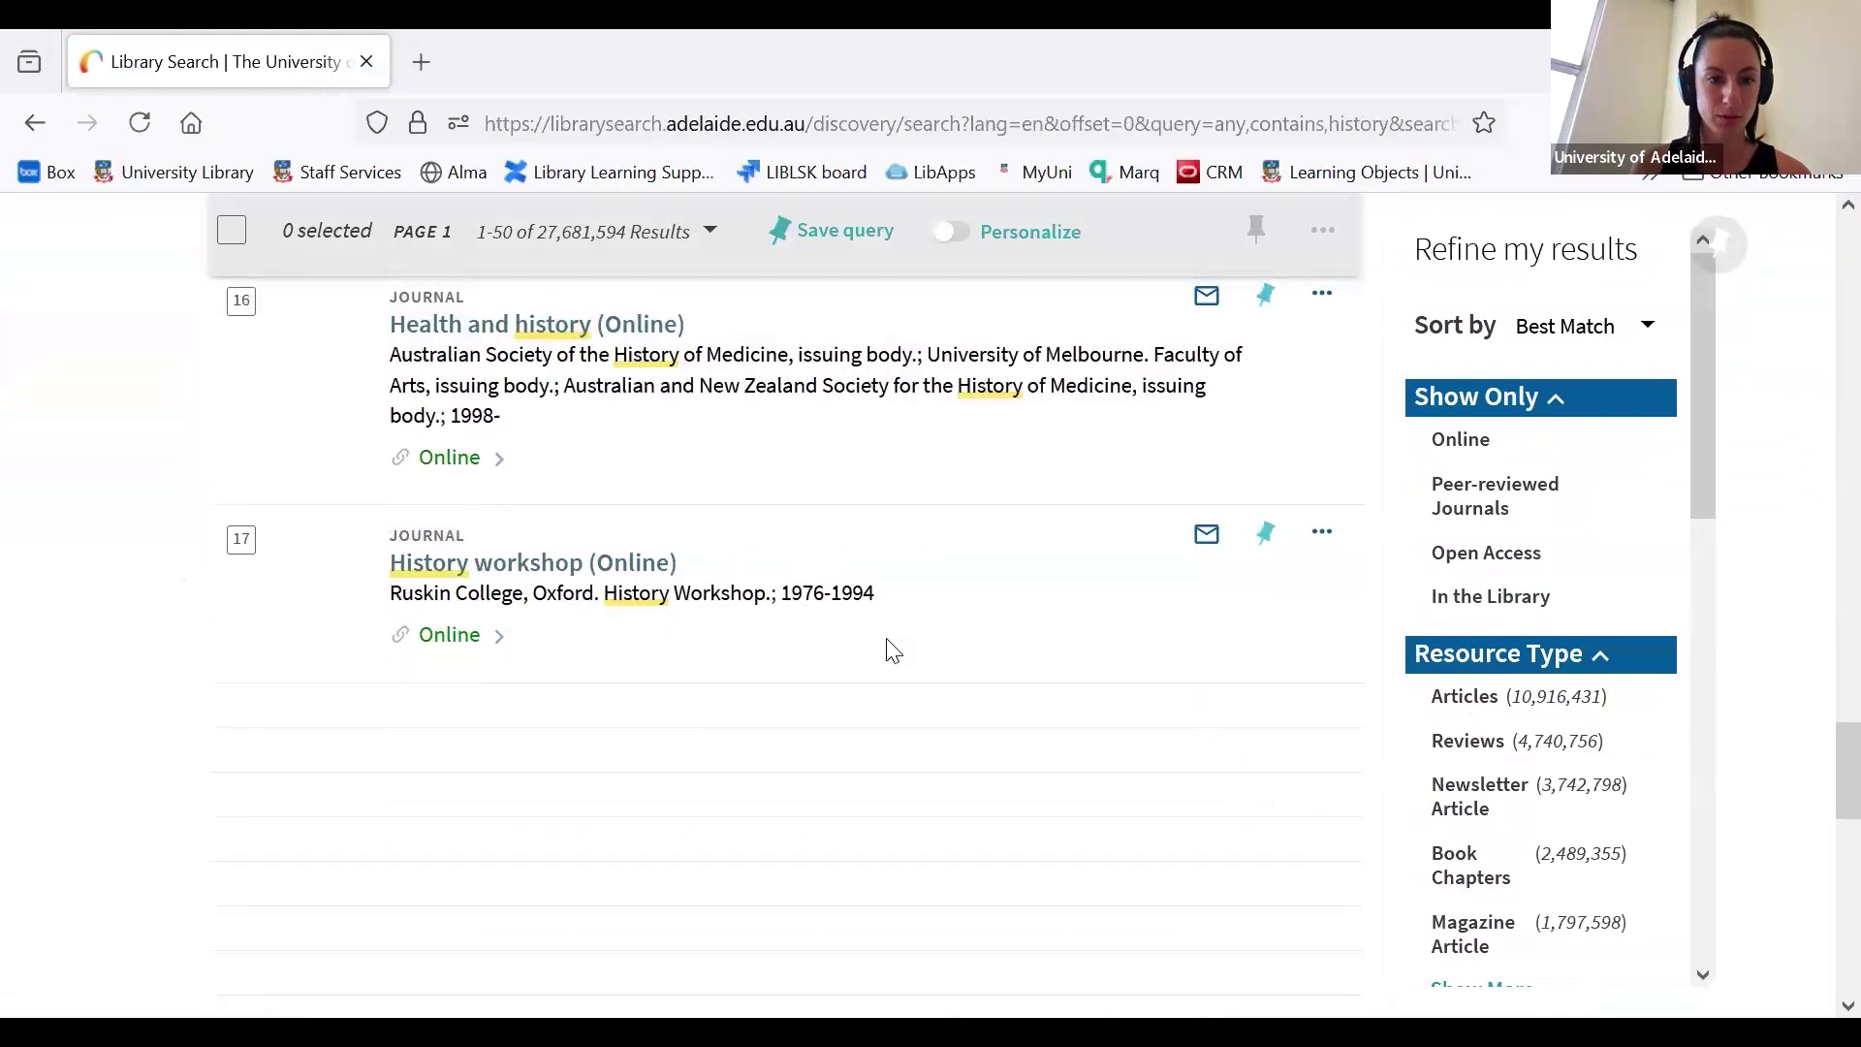
scroll(887, 643, down, 10)
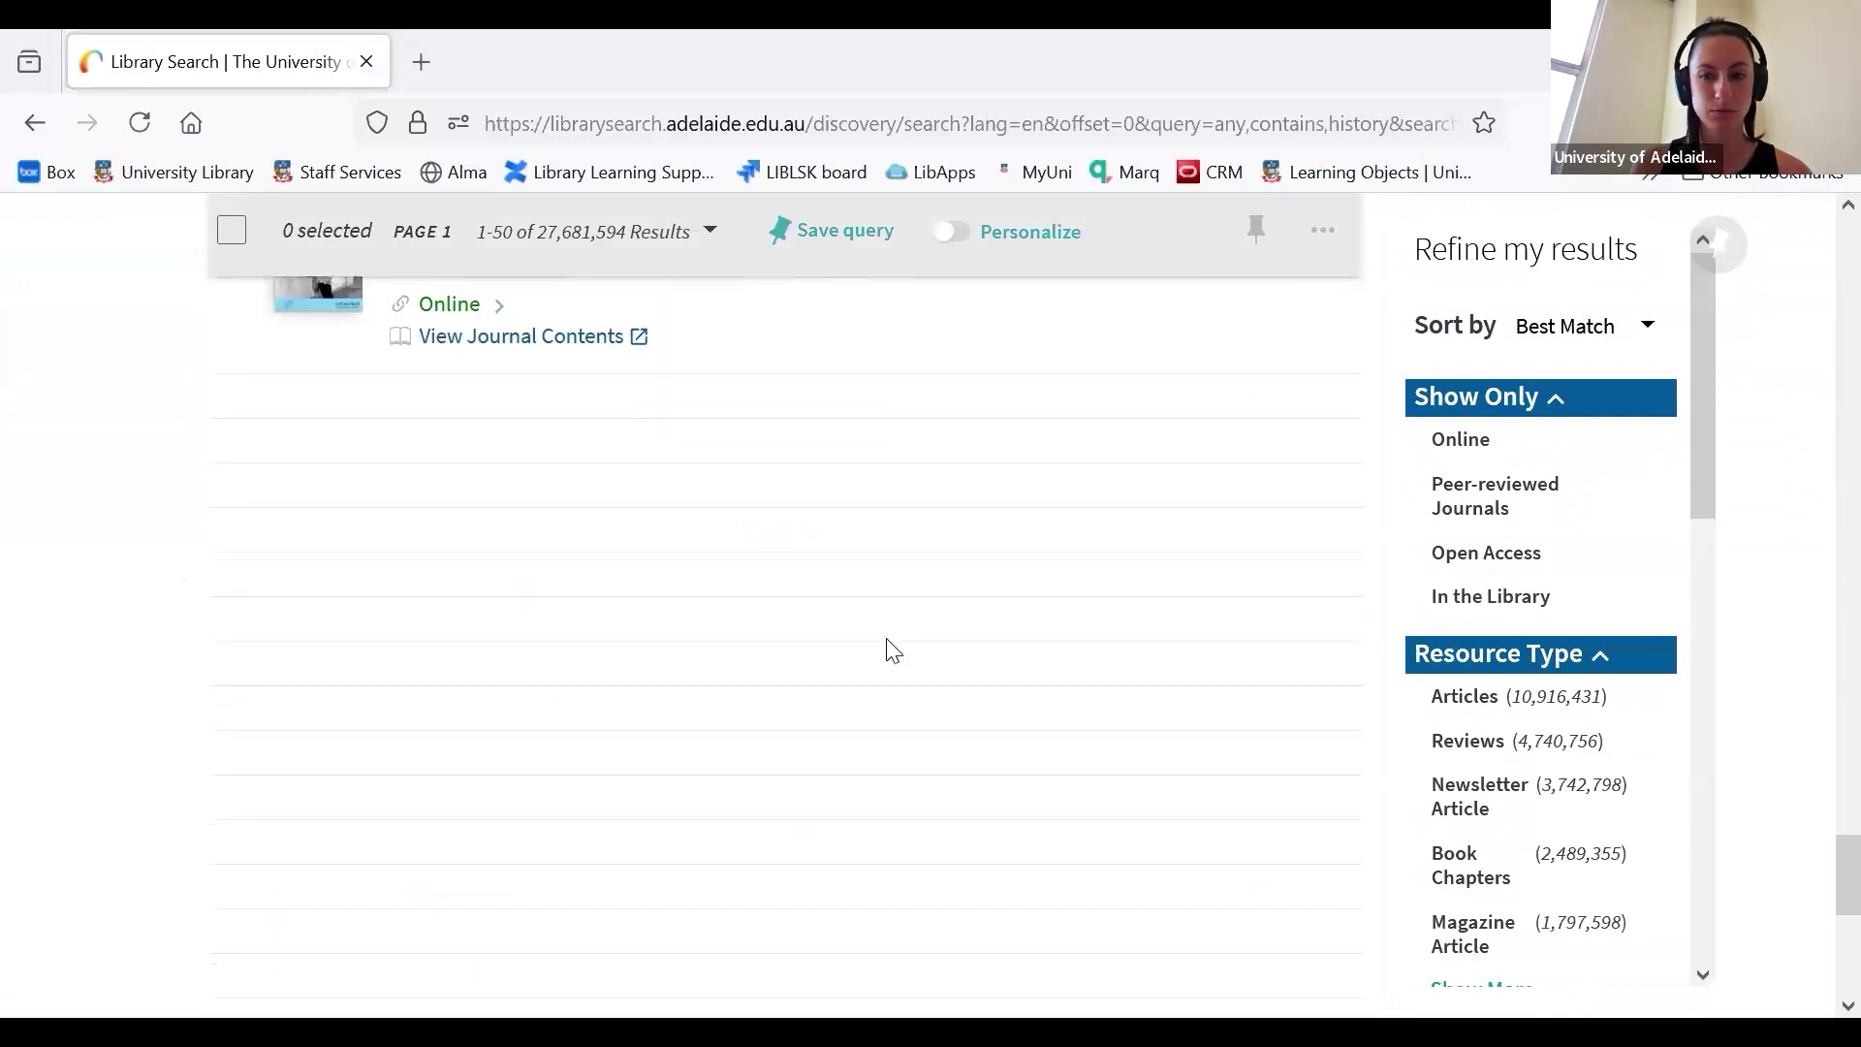
scroll(885, 637, down, 15)
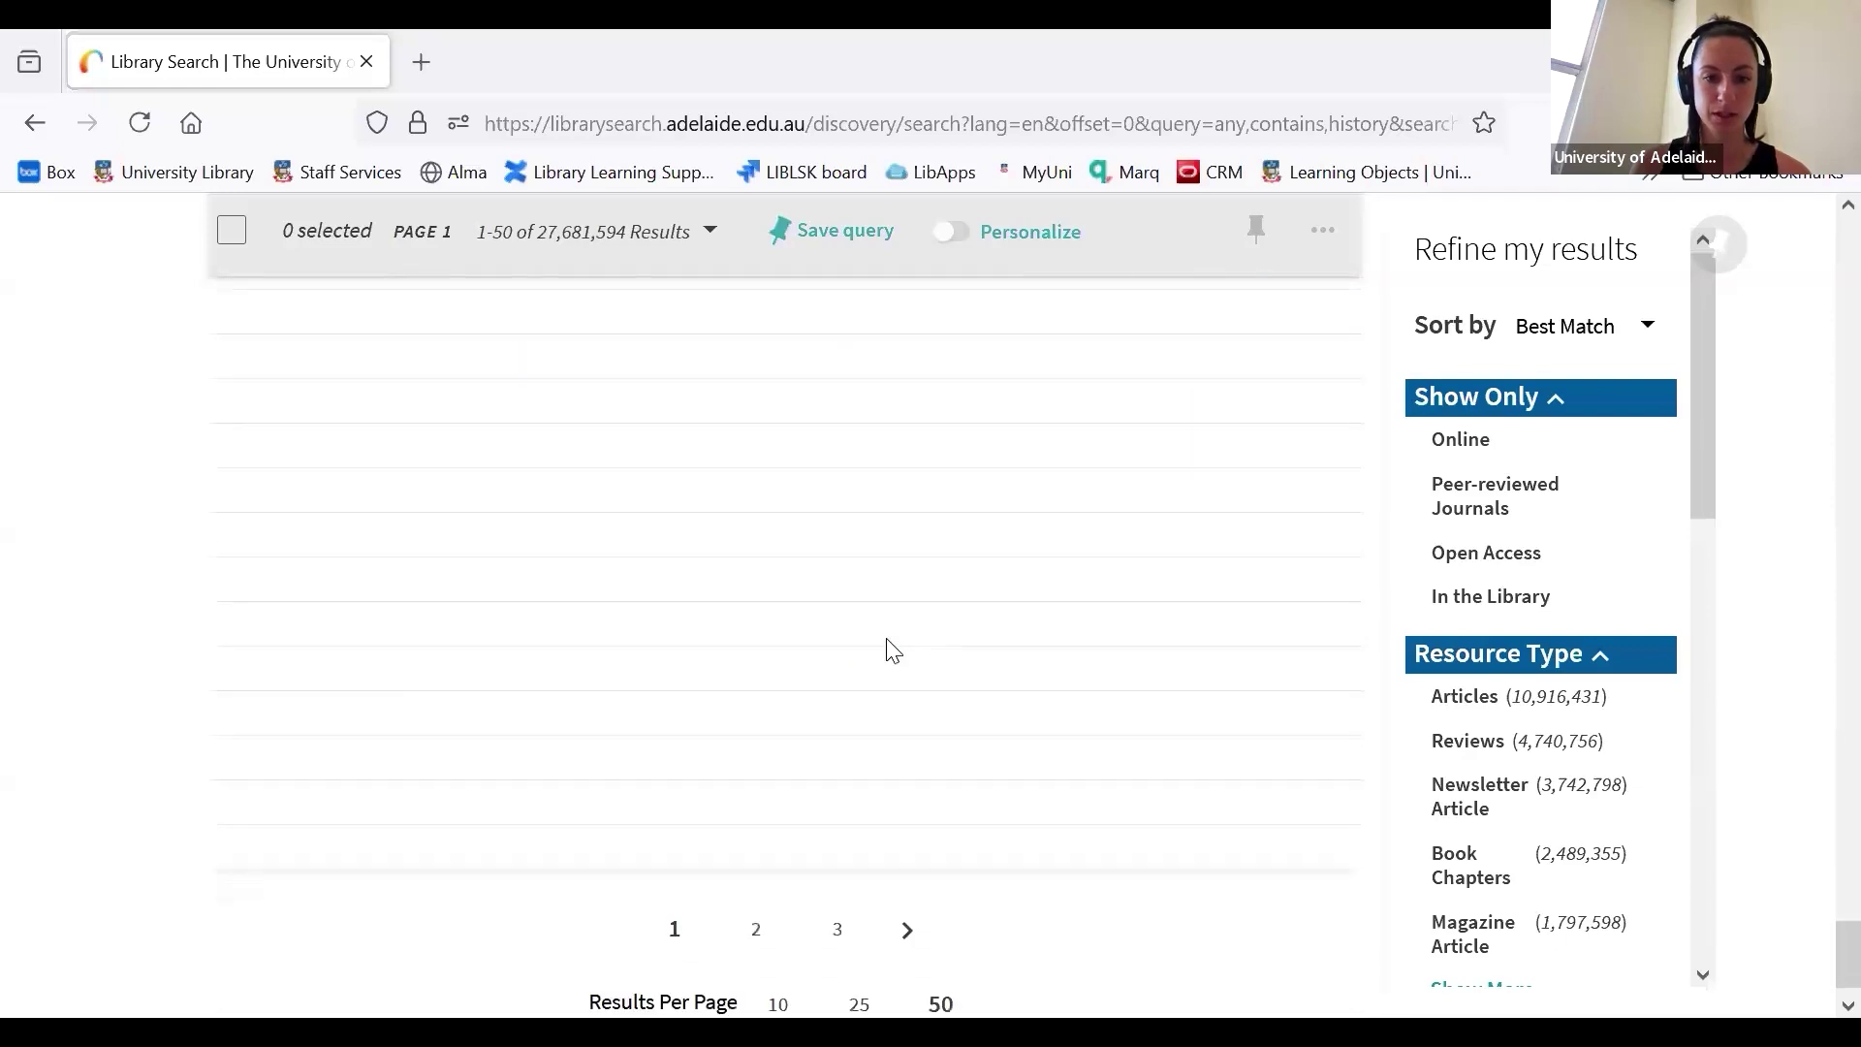
scroll(886, 638, down, 15)
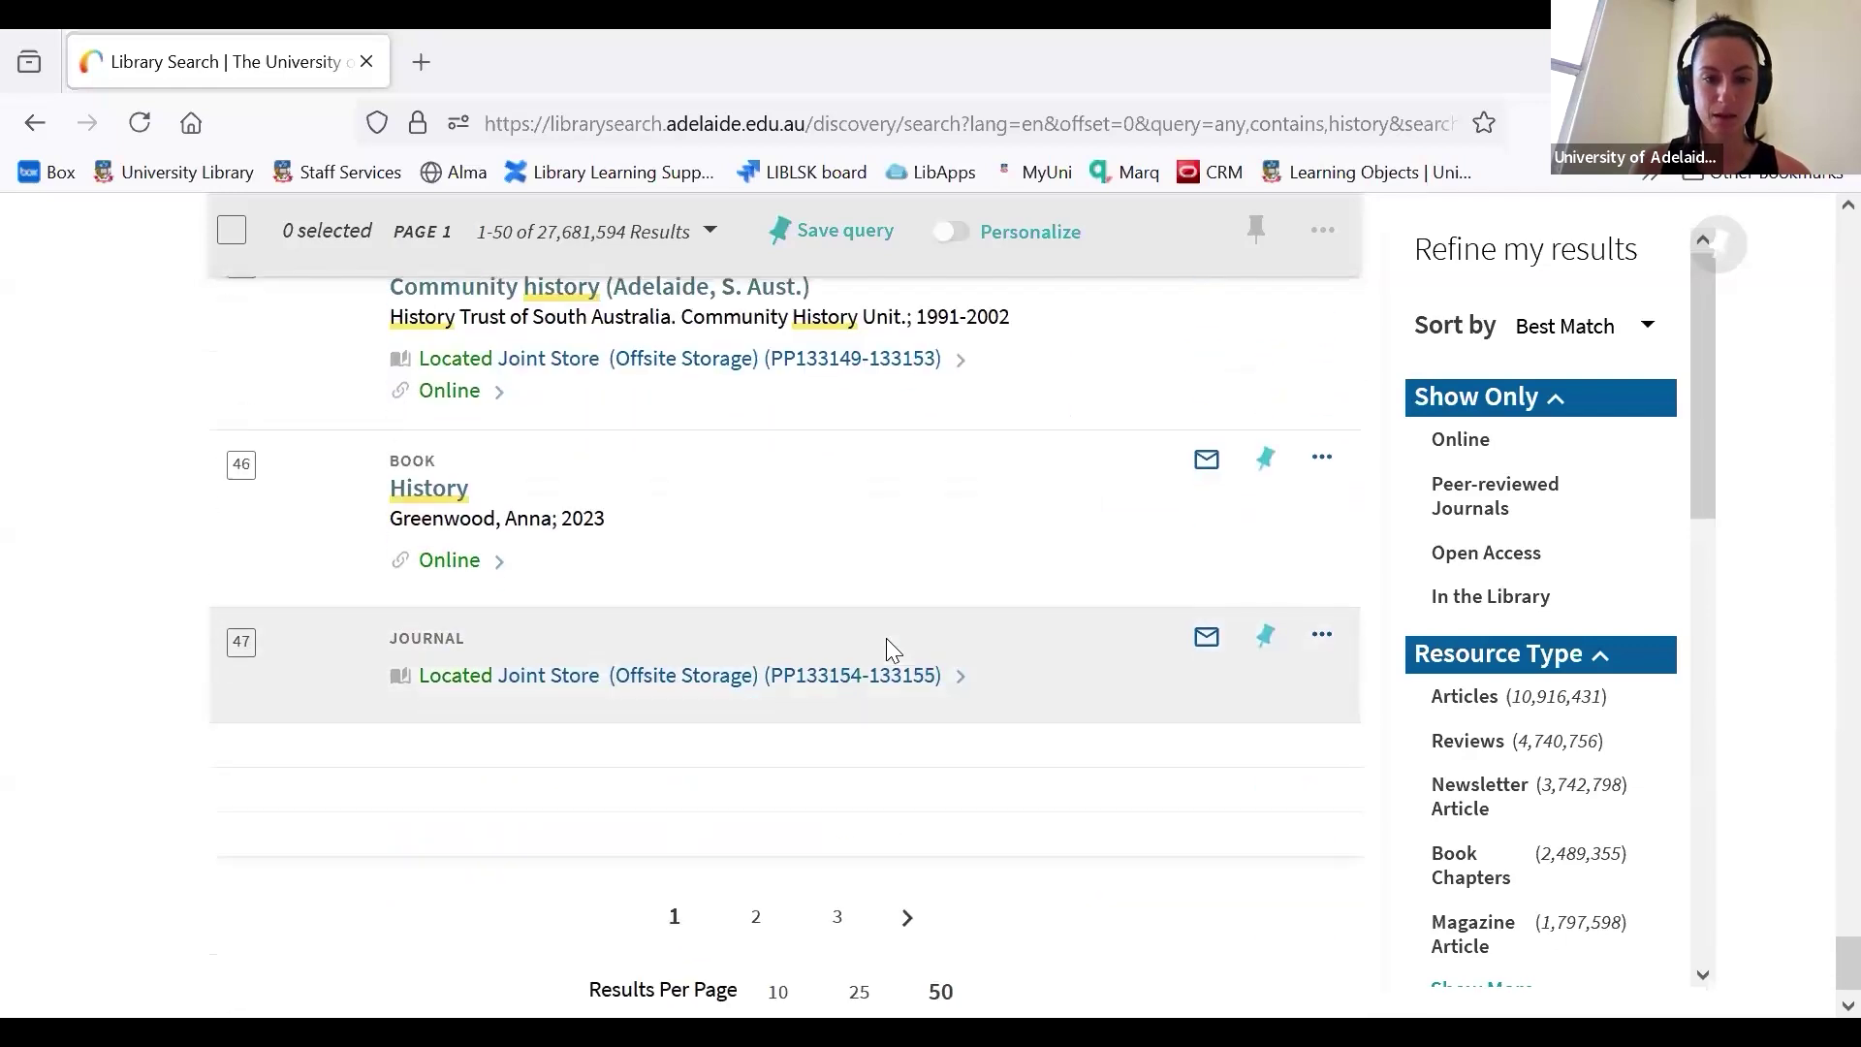
scroll(844, 886, down, 3)
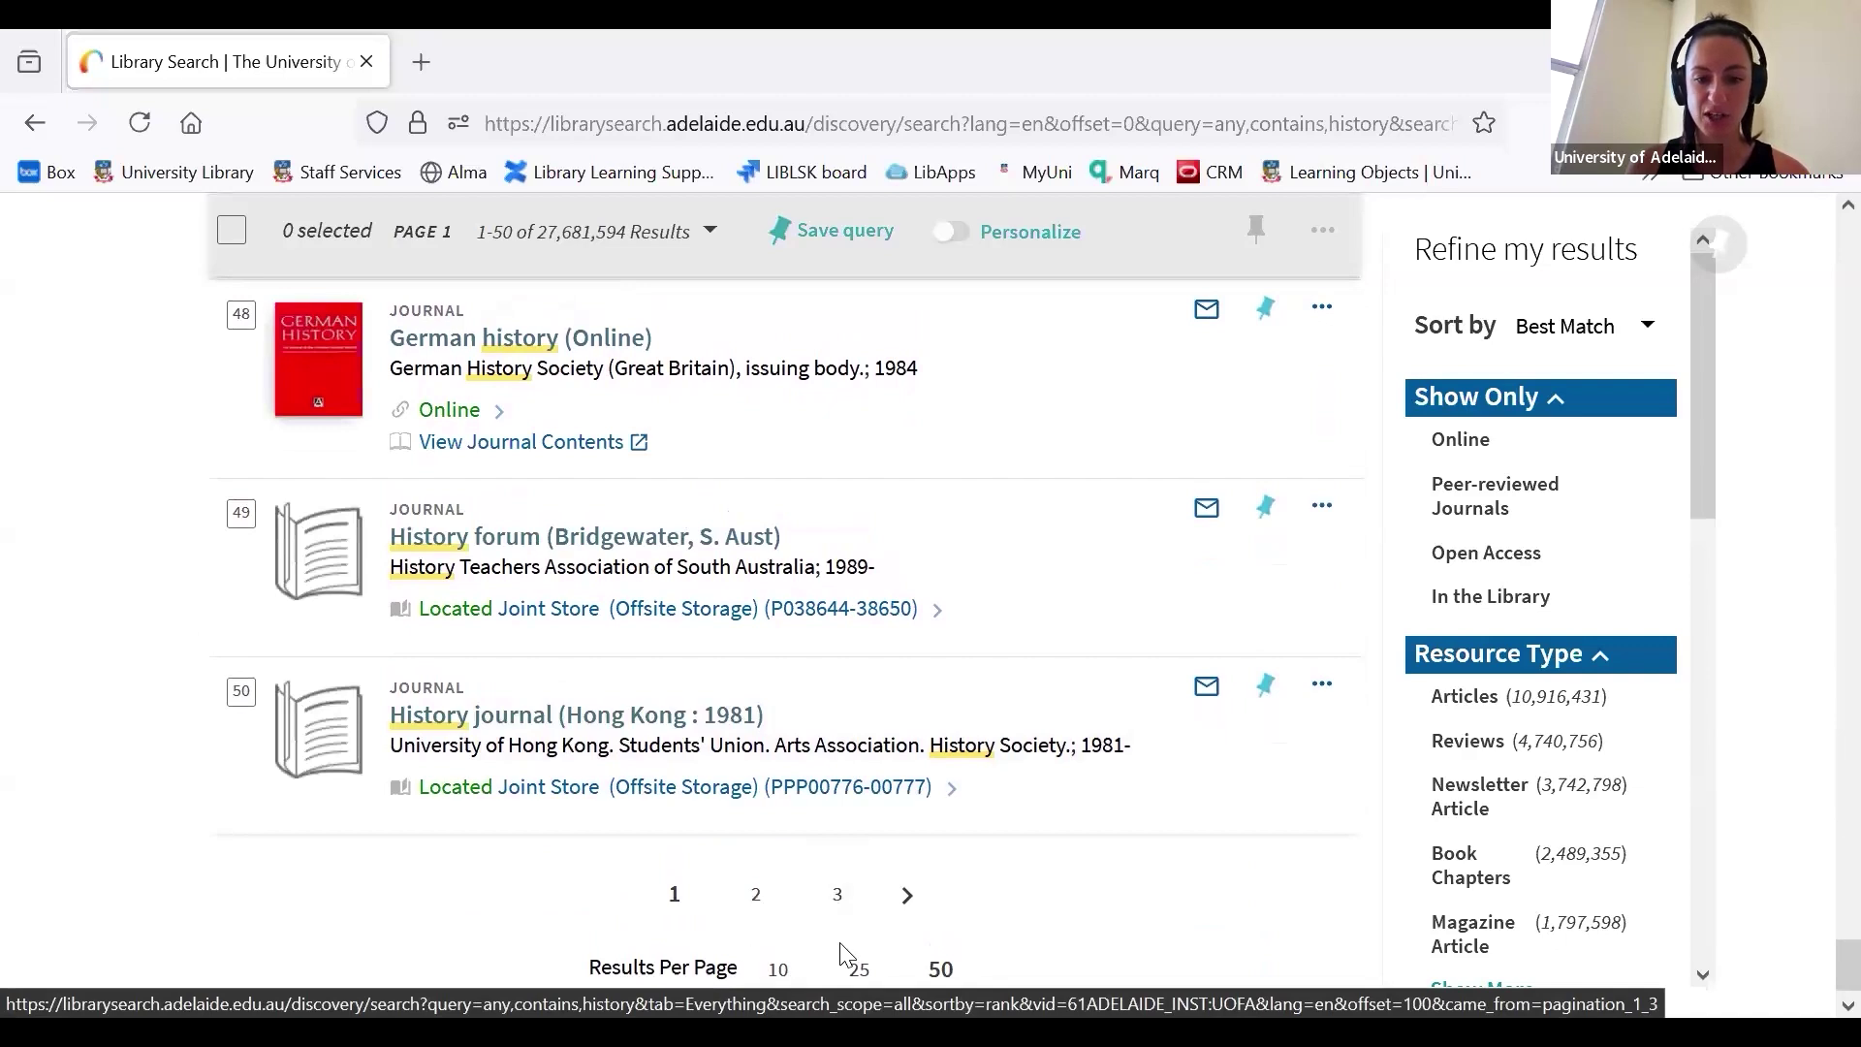
scroll(843, 959, down, 1)
click(939, 951)
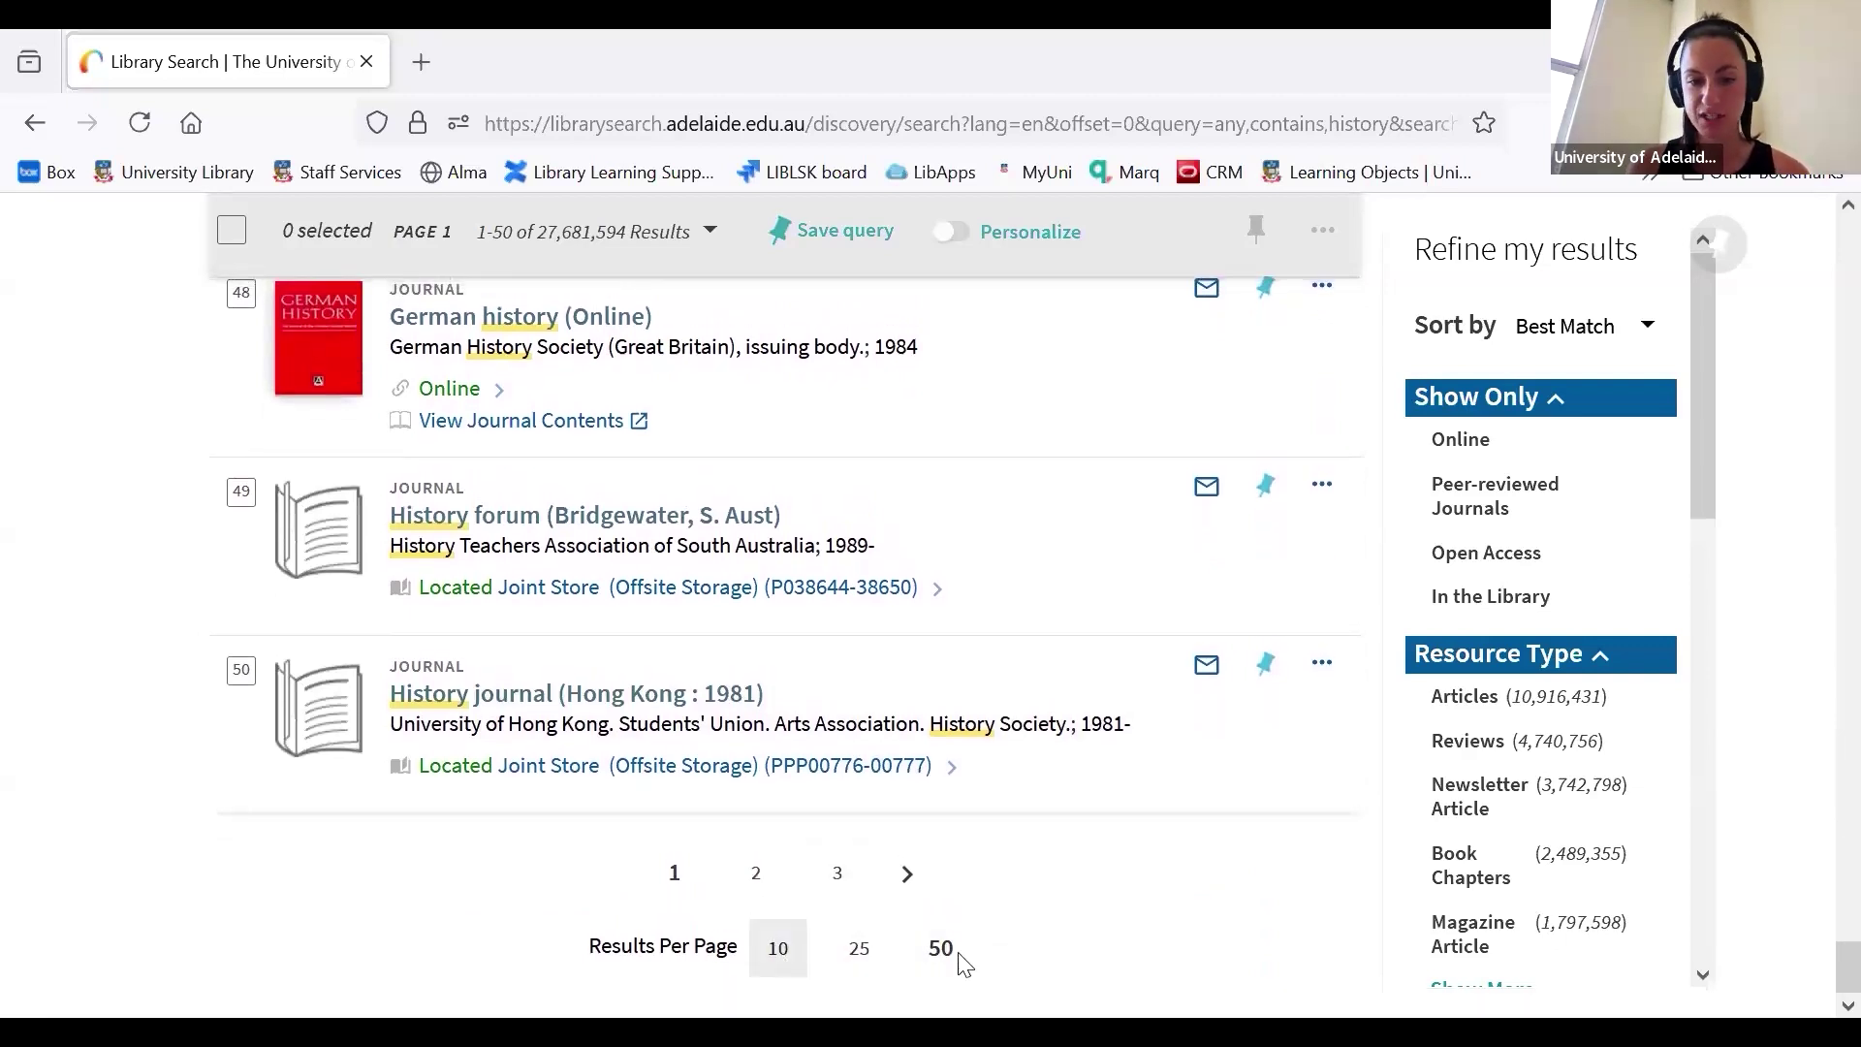
click(839, 874)
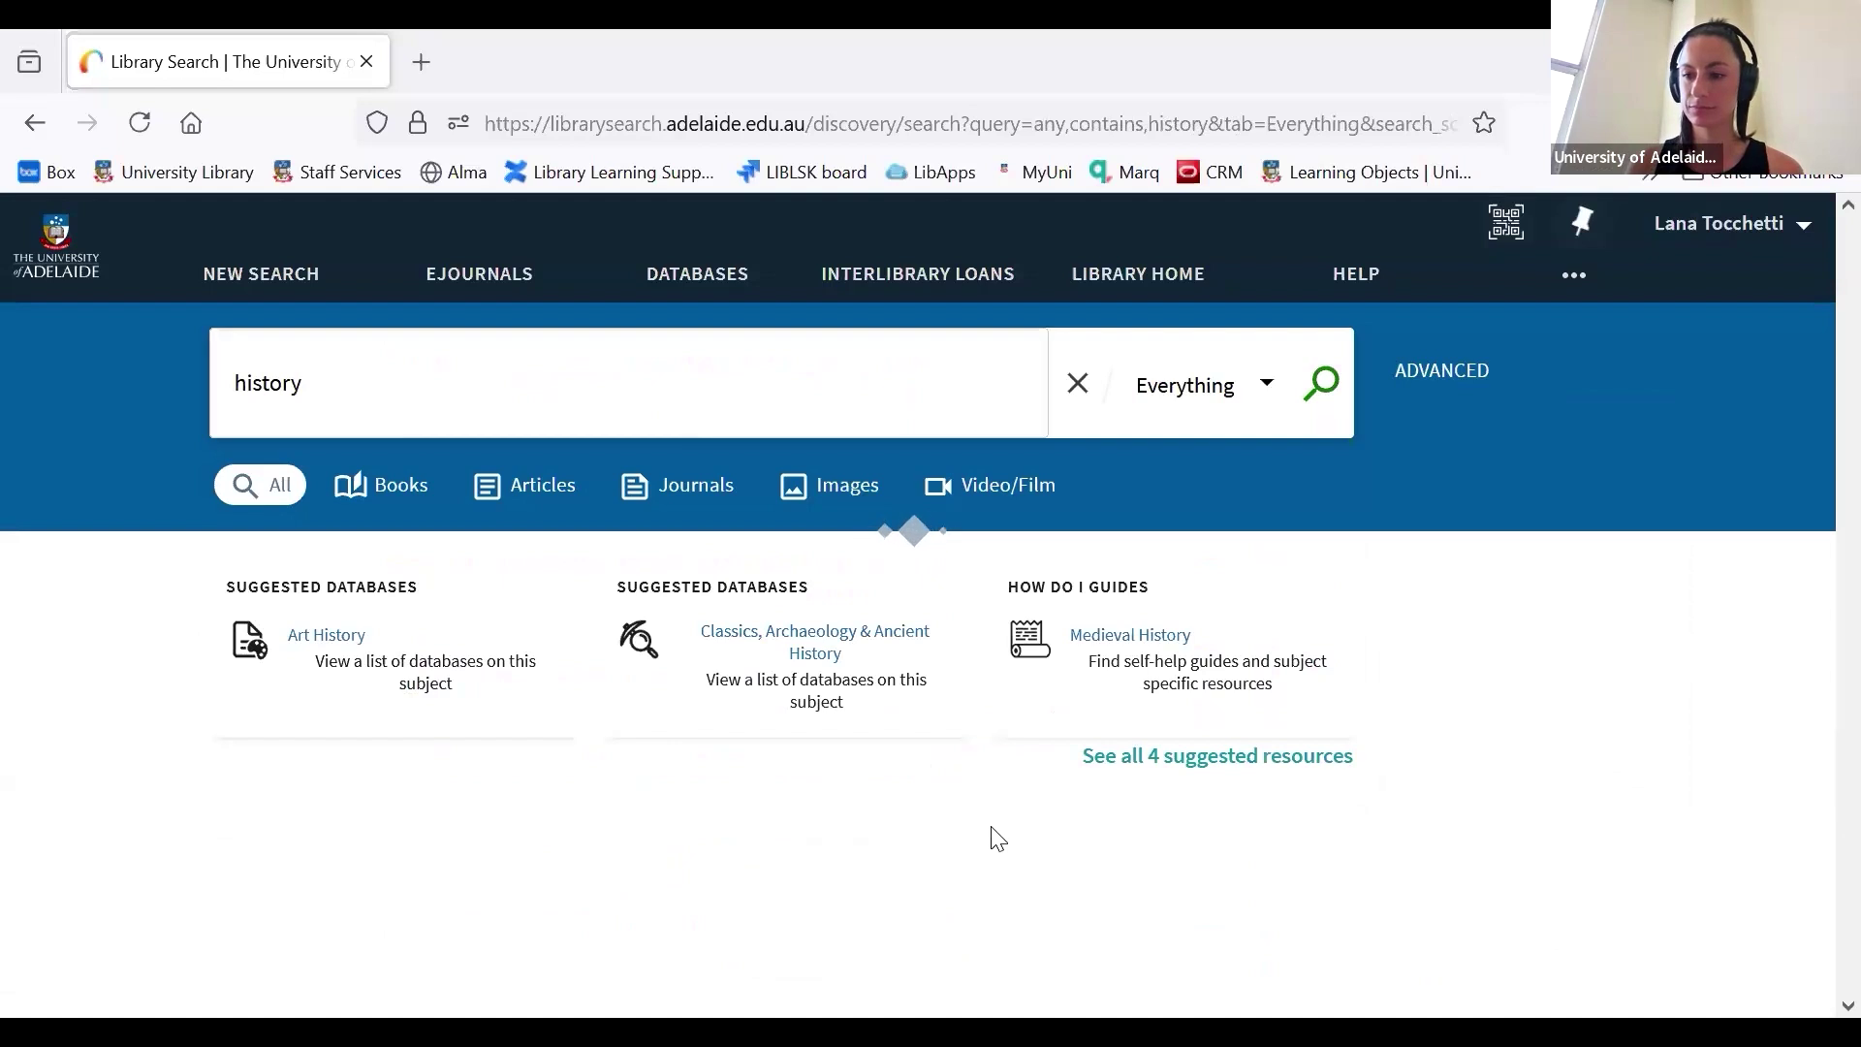
Look through the page 3 results, examining resource types, online access links, and peer-reviewed and open access labels.
scroll(993, 836, down, 3)
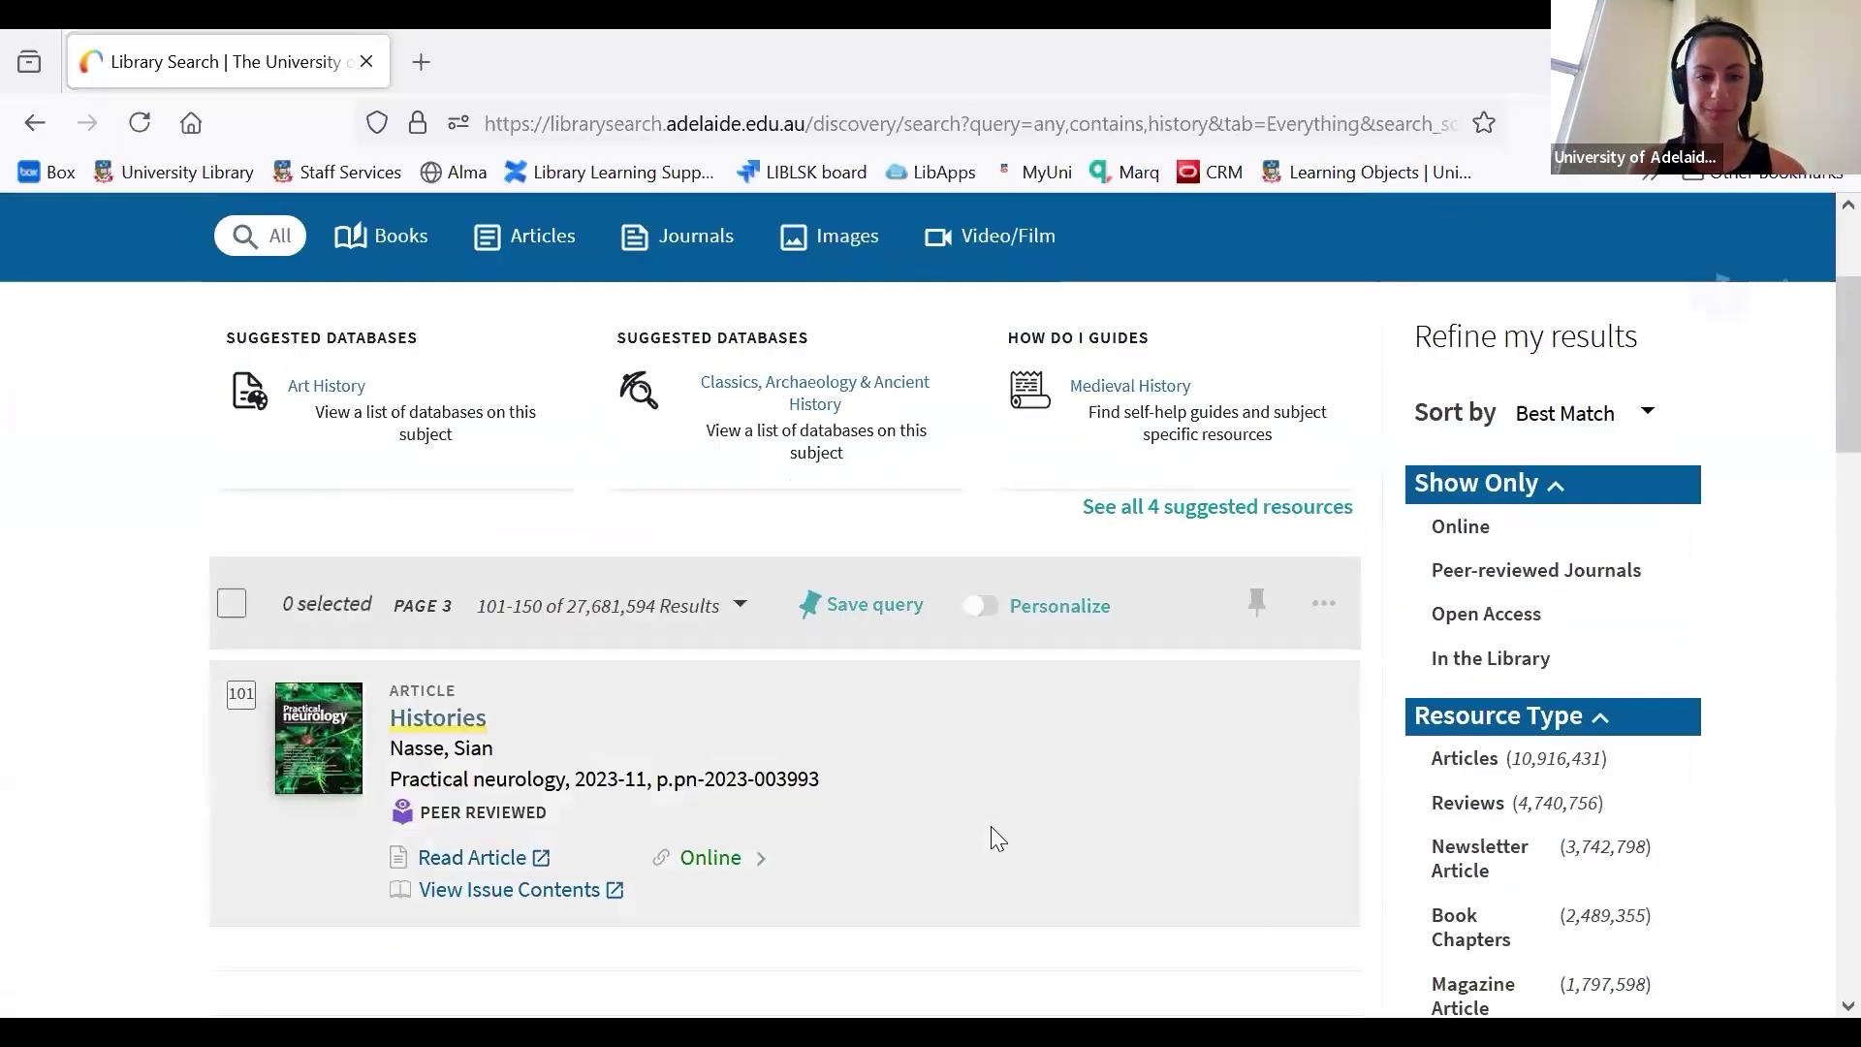
scroll(858, 504, down, 2)
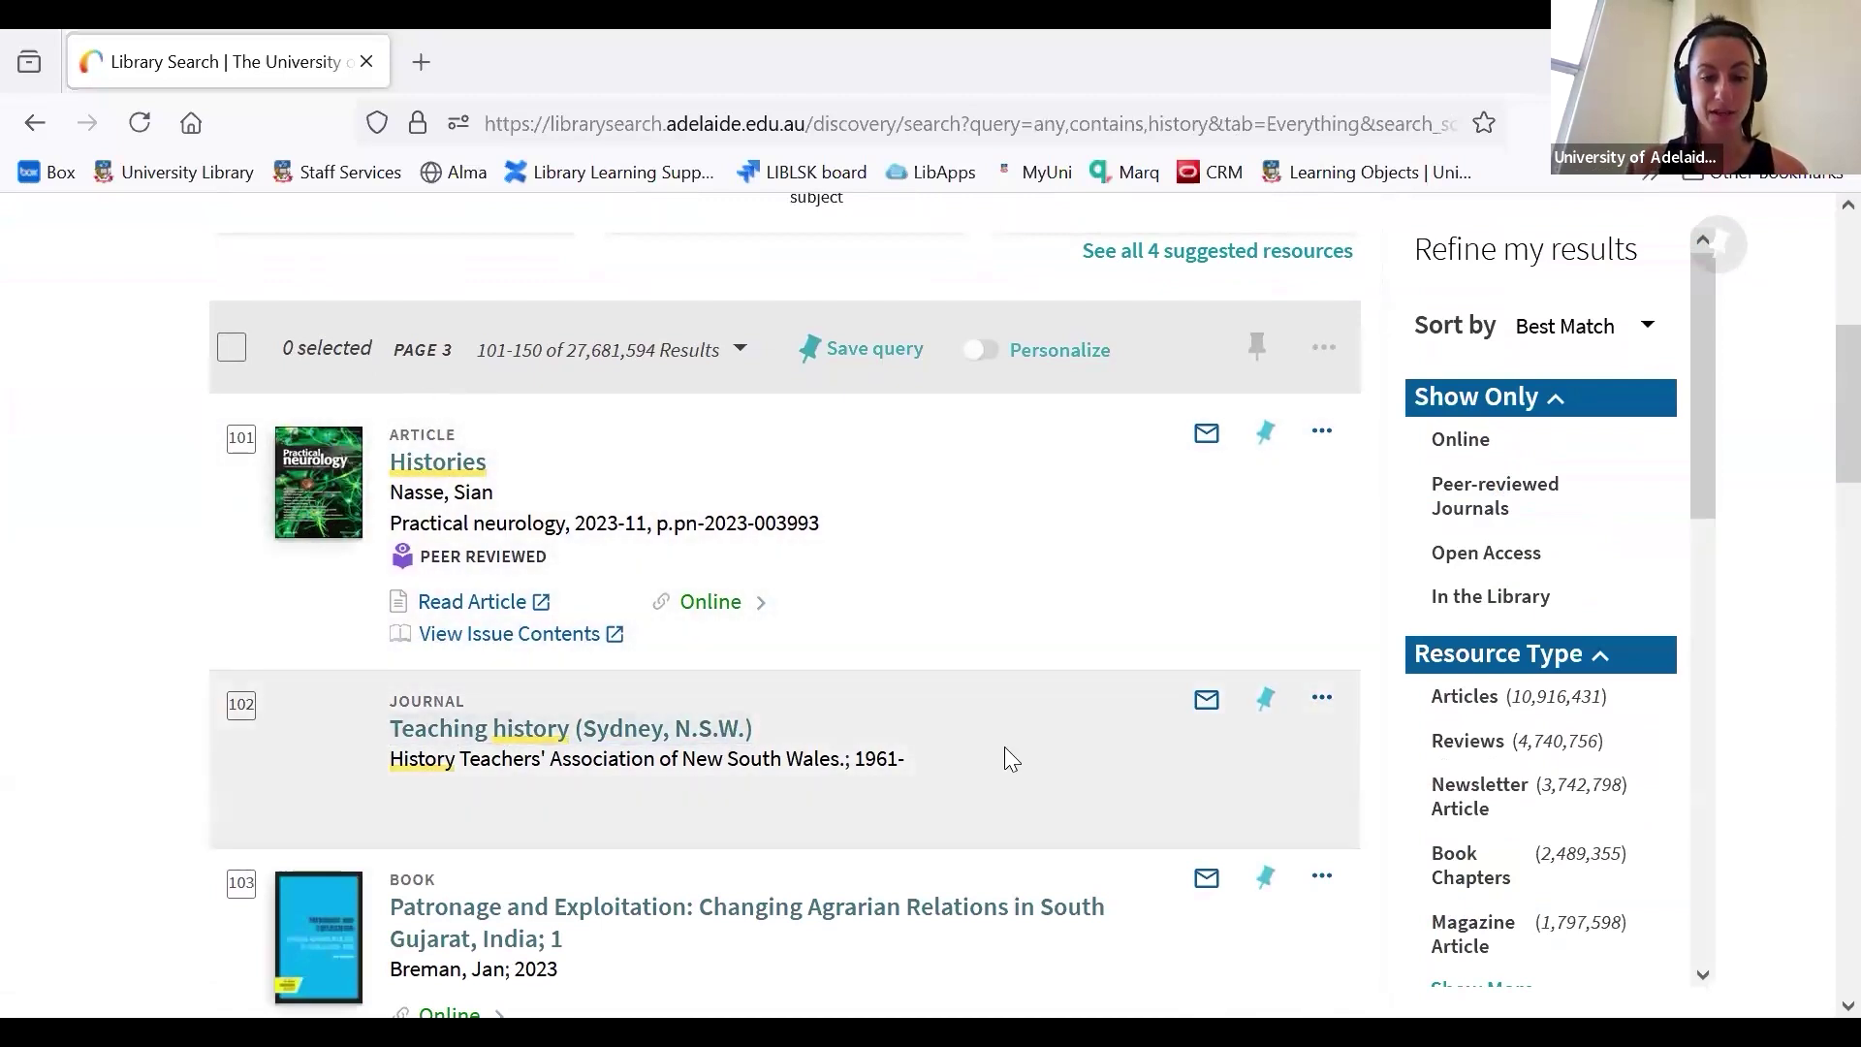
scroll(1005, 748, down, 5)
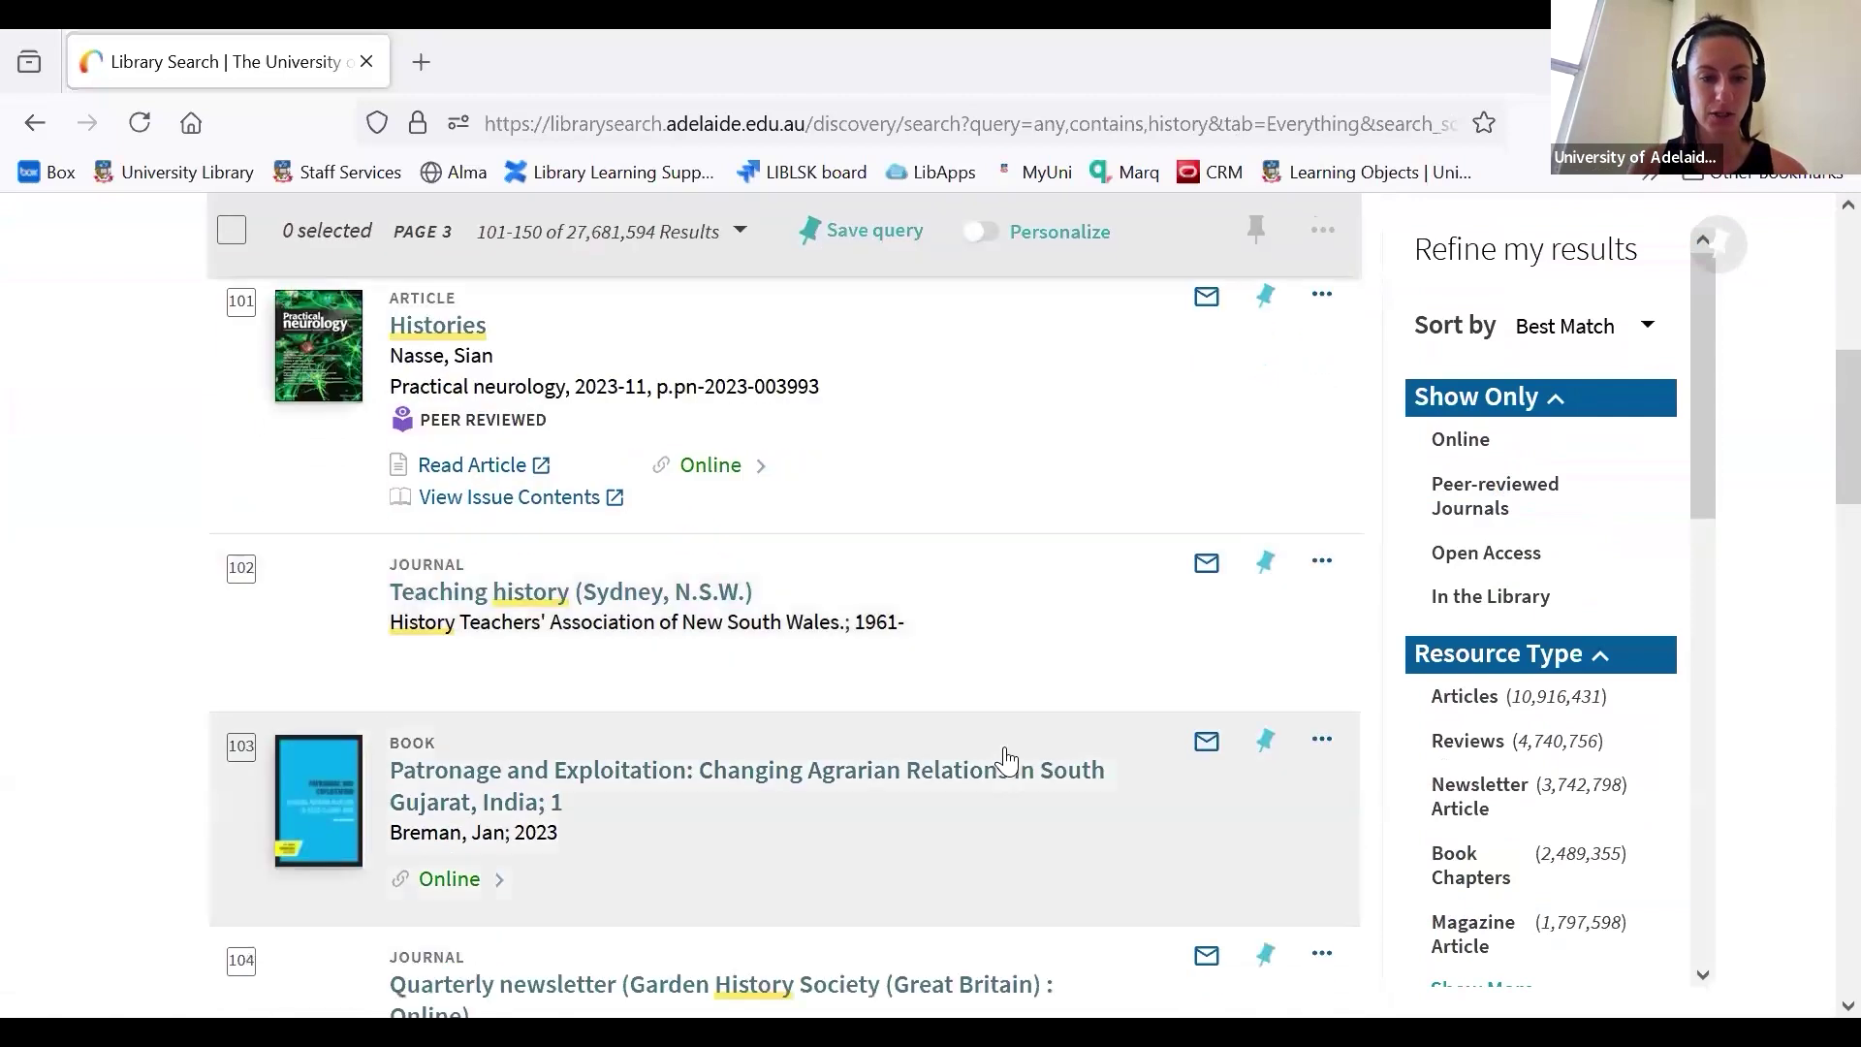
scroll(1004, 756, down, 4)
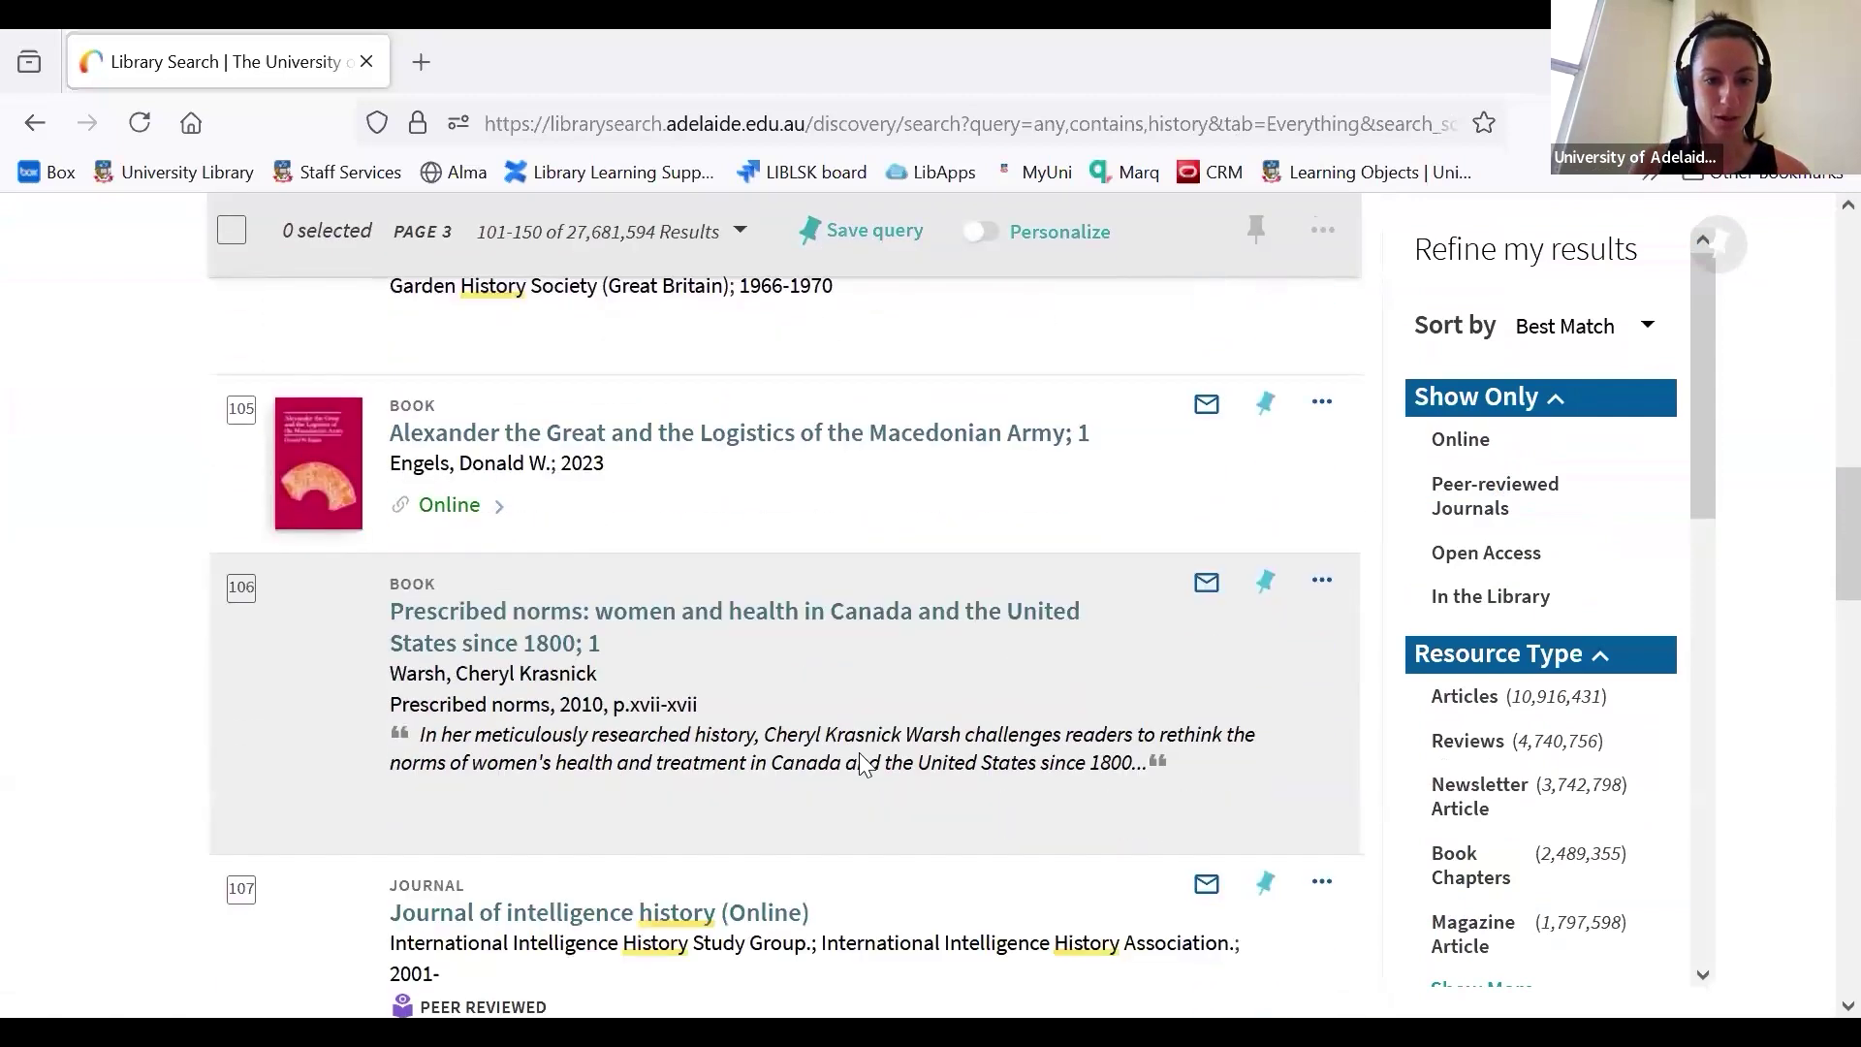
scroll(807, 751, down, 7)
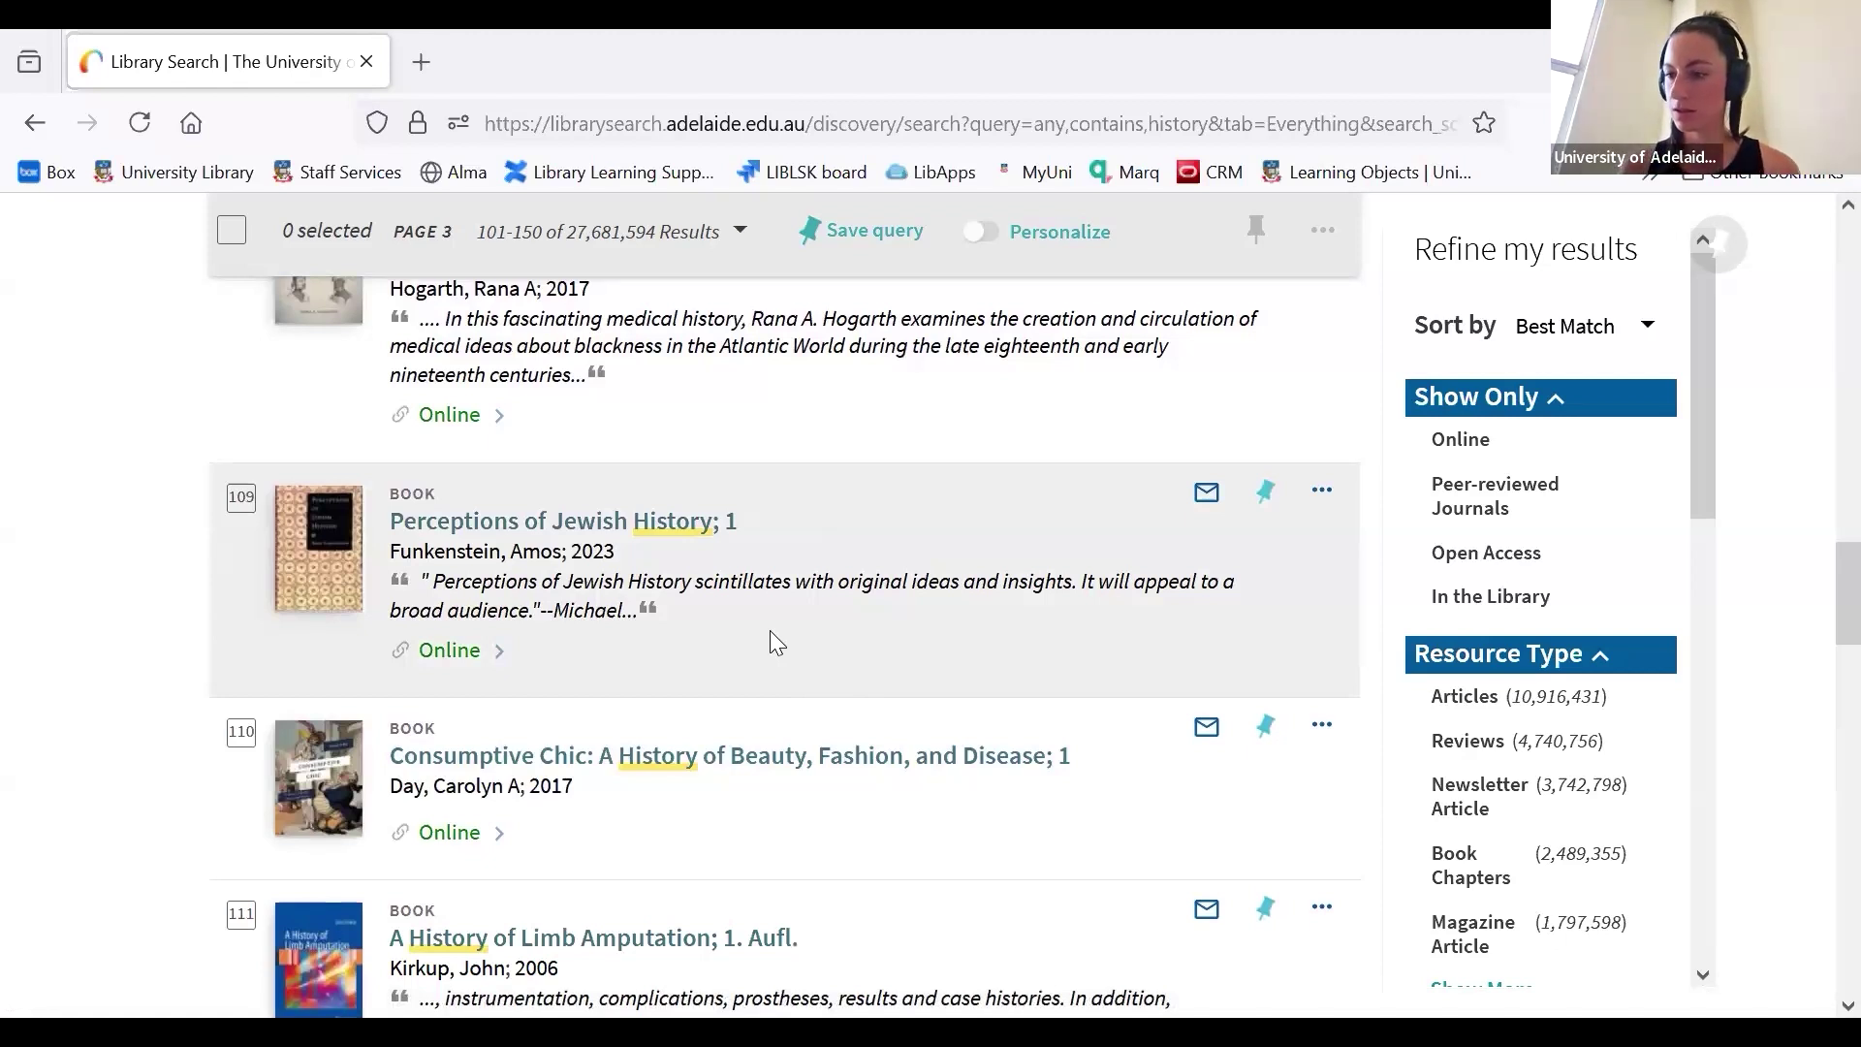
scroll(644, 630, down, 6)
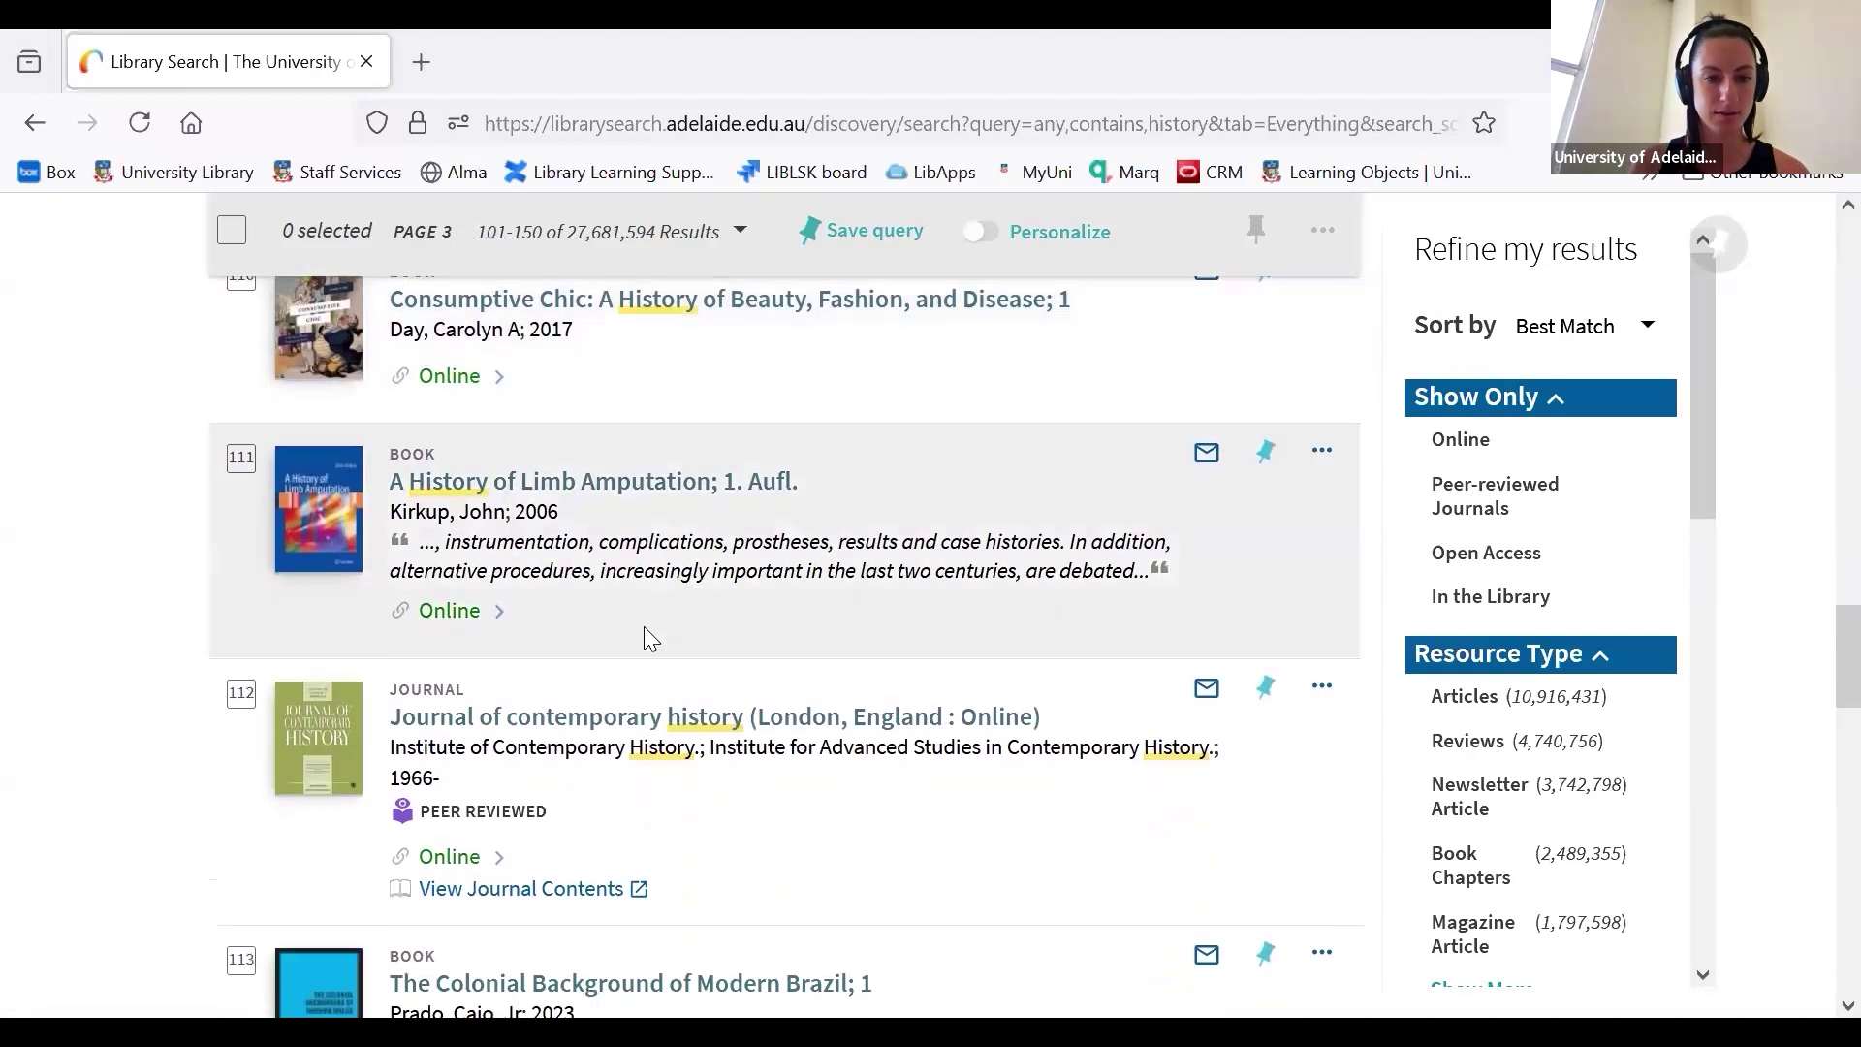
scroll(812, 654, down, 4)
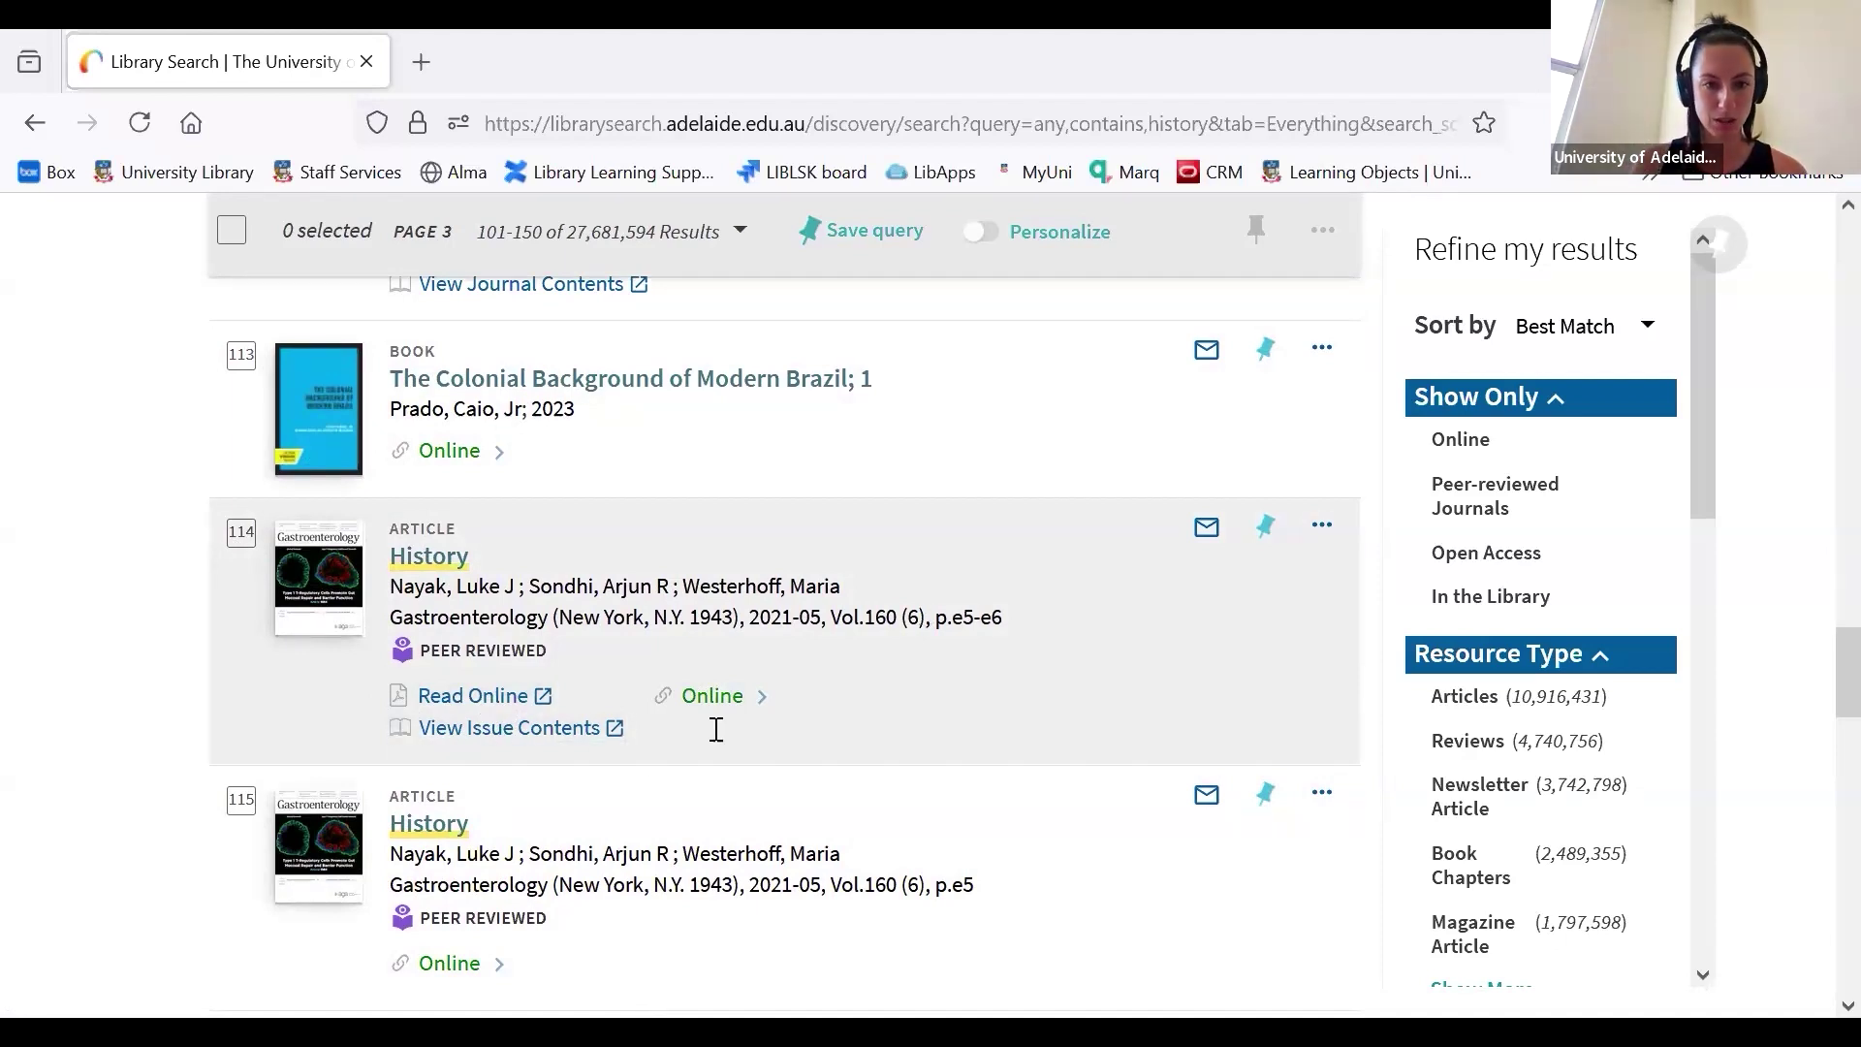
scroll(717, 729, down, 9)
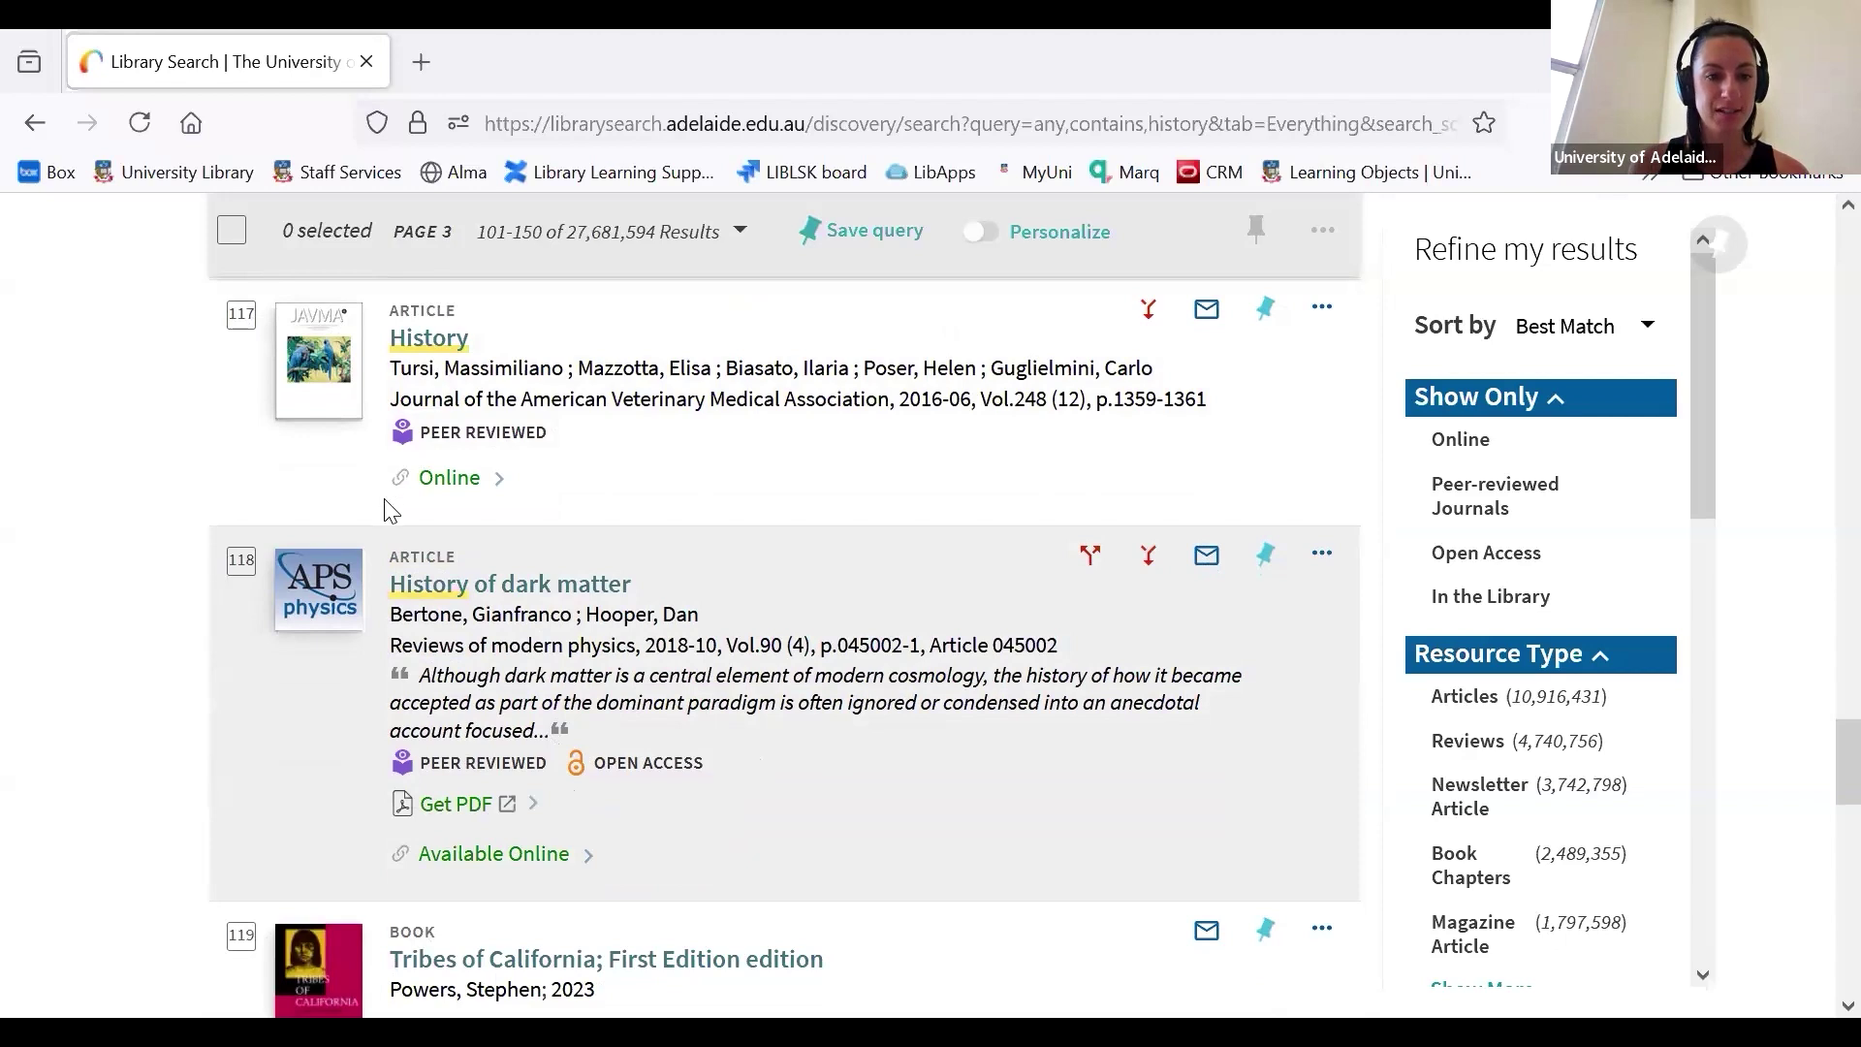
scroll(392, 511, up, 1)
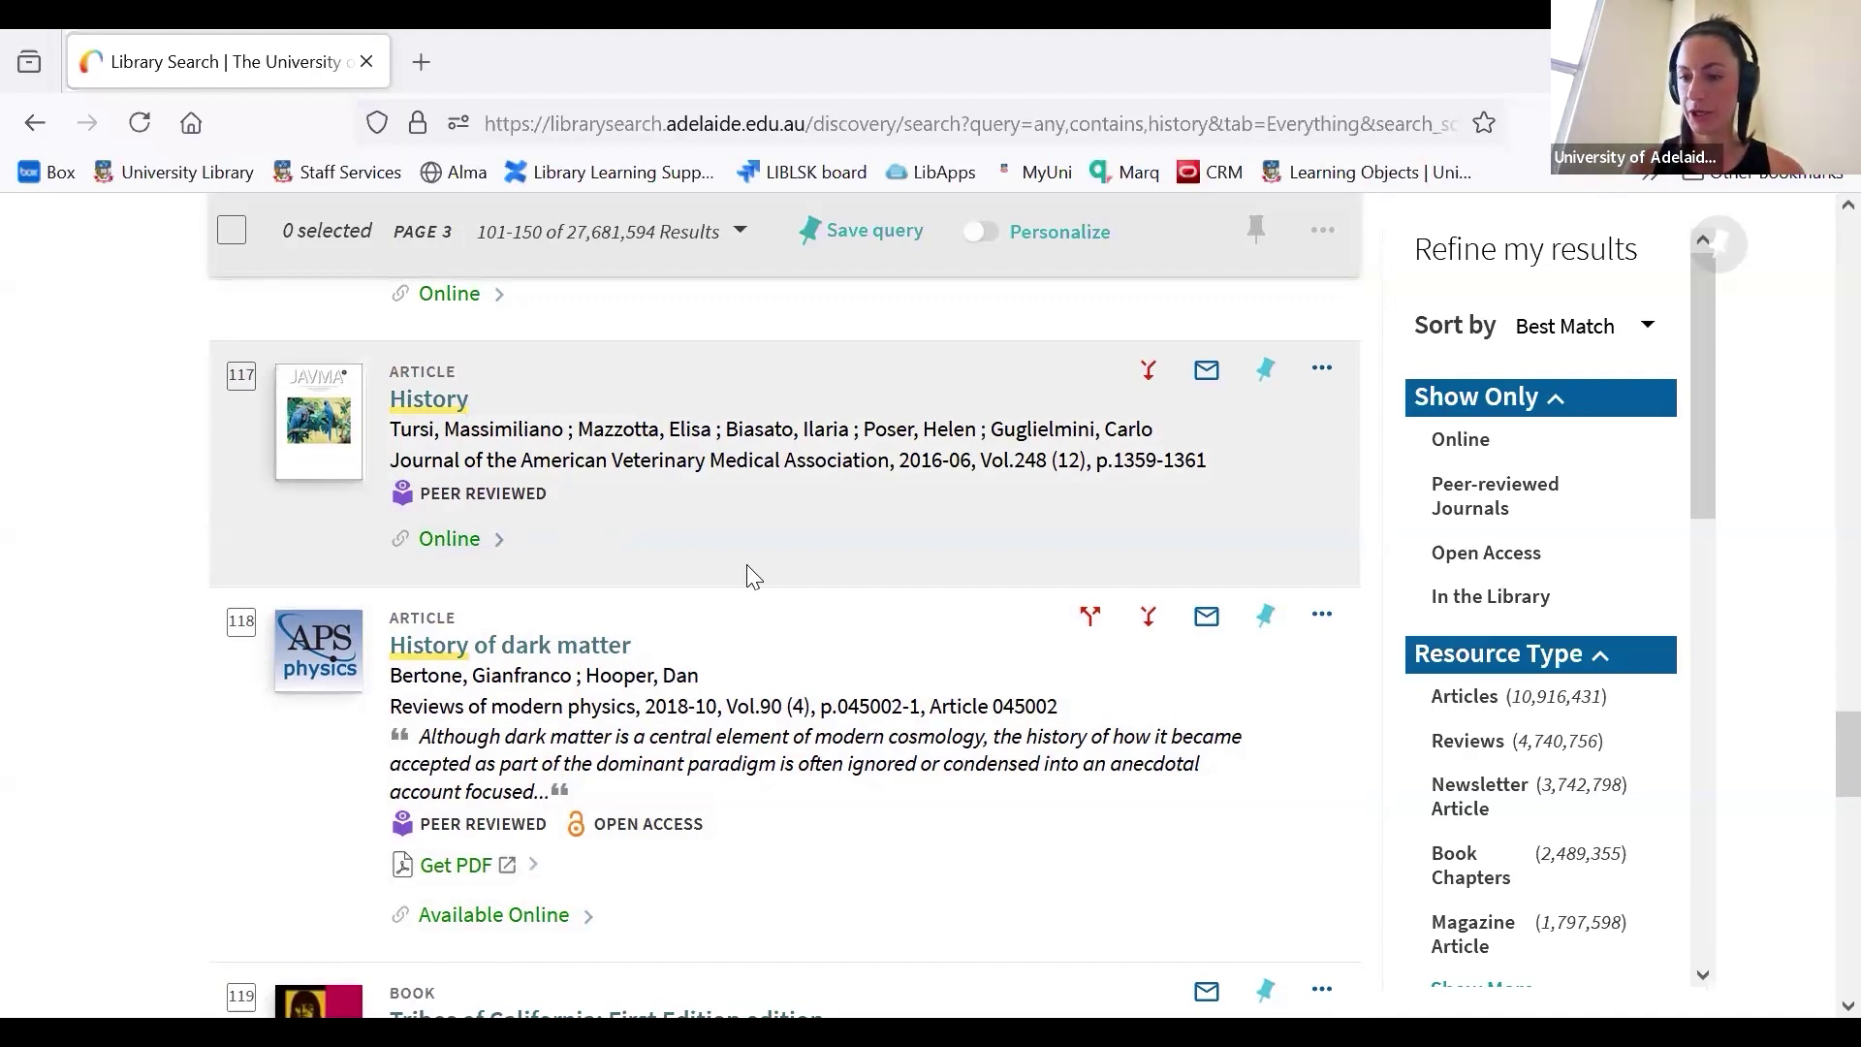
scroll(747, 567, up, 15)
scroll(751, 574, up, 20)
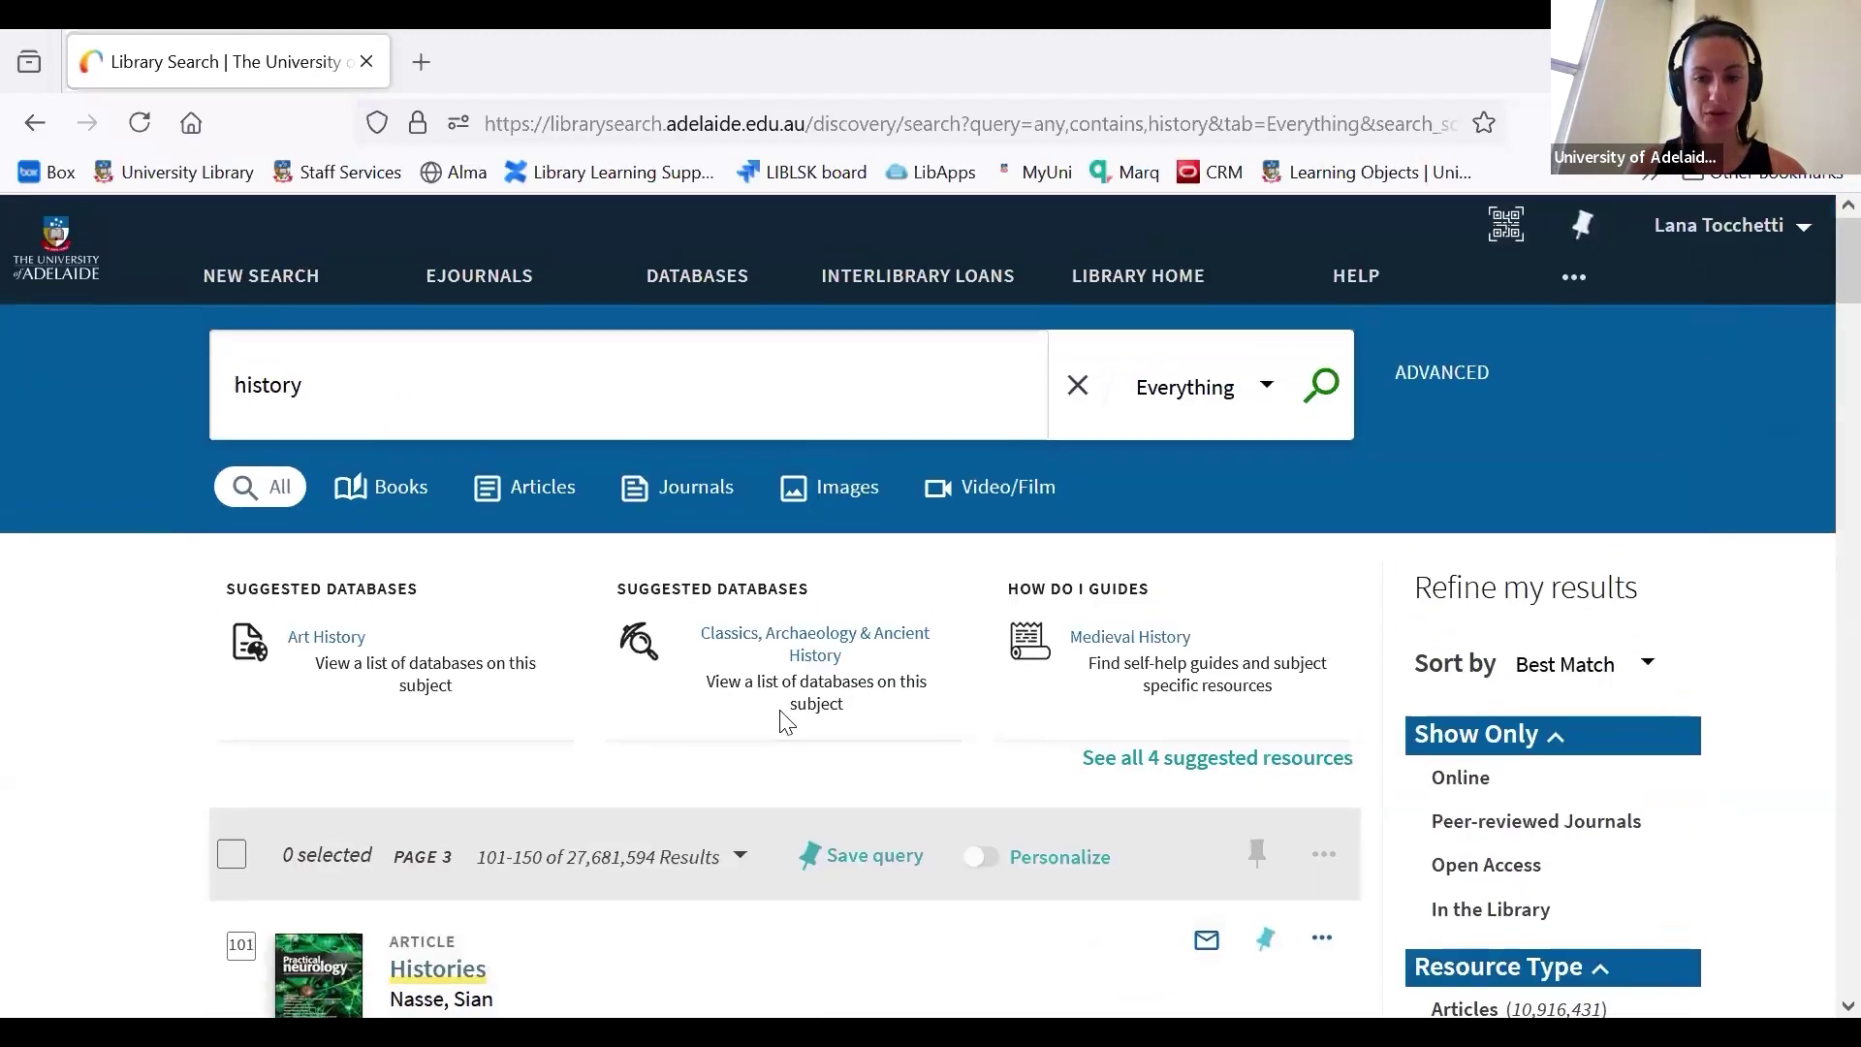
Review the available sort orders for the history results.
scroll(785, 722, down, 2)
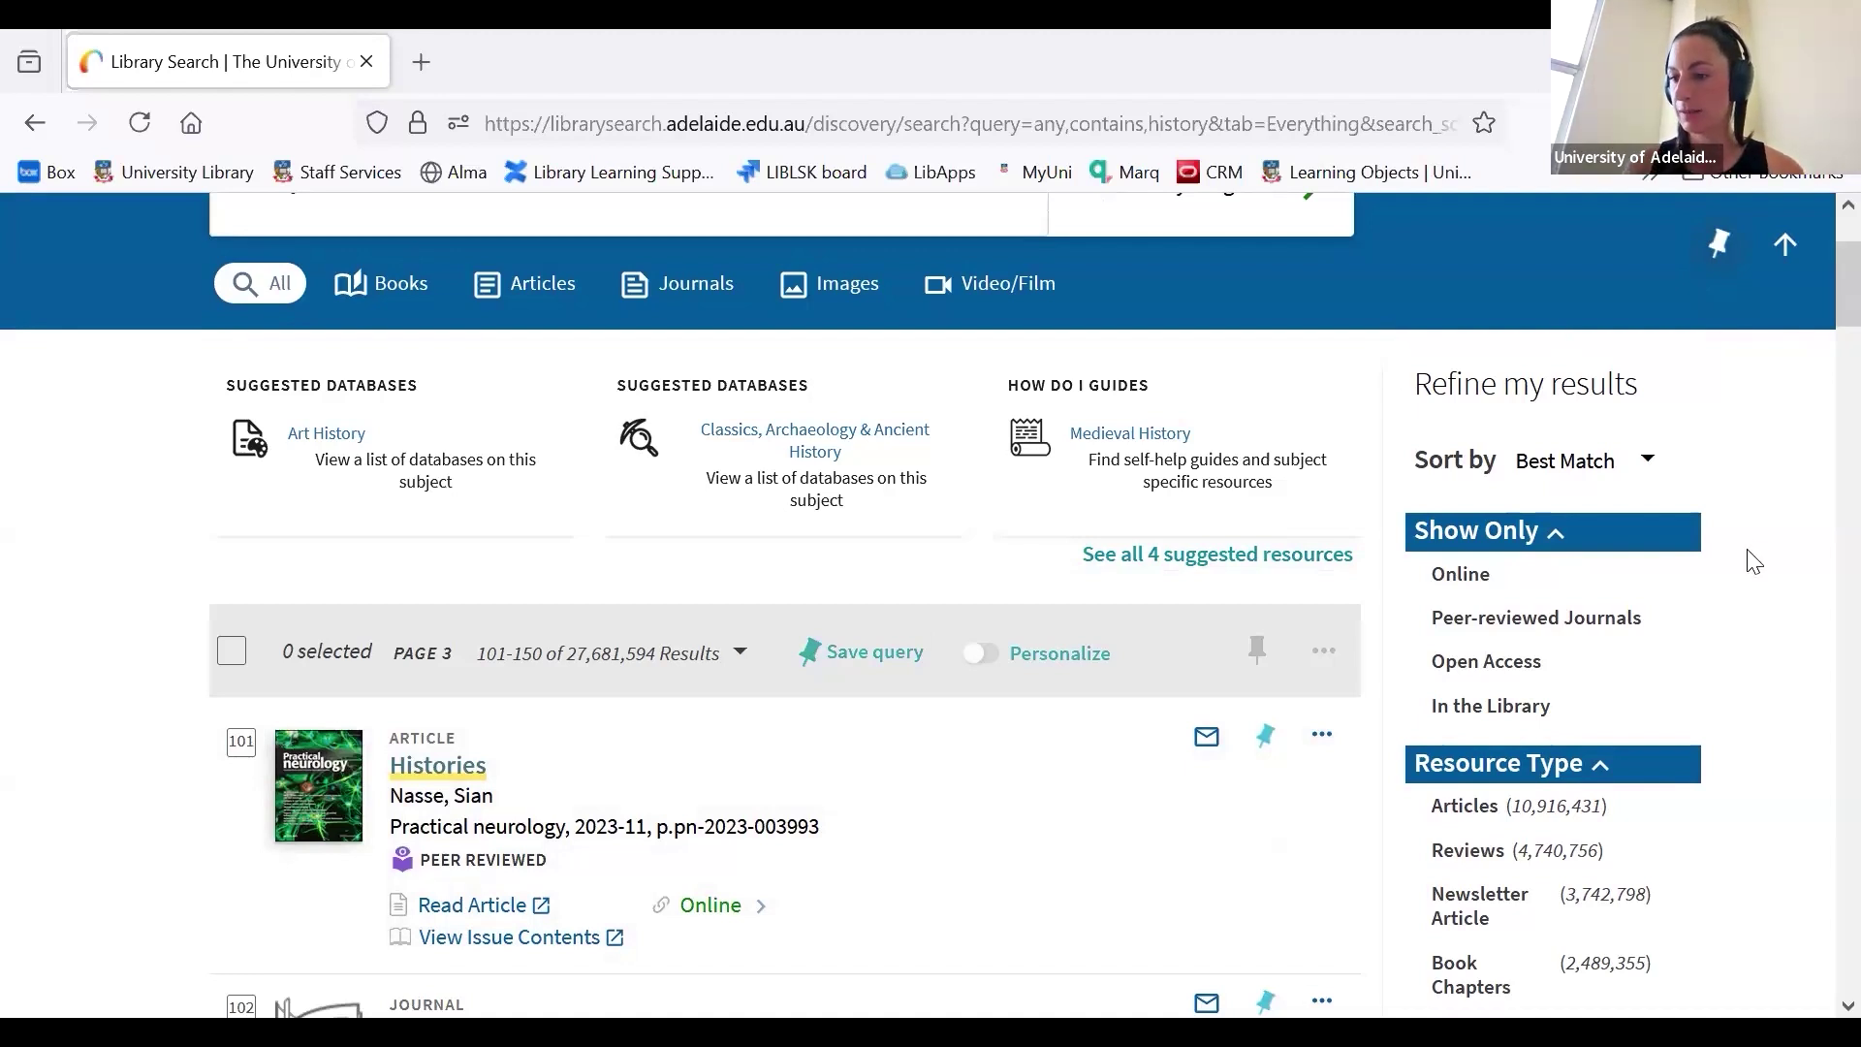
click(1633, 473)
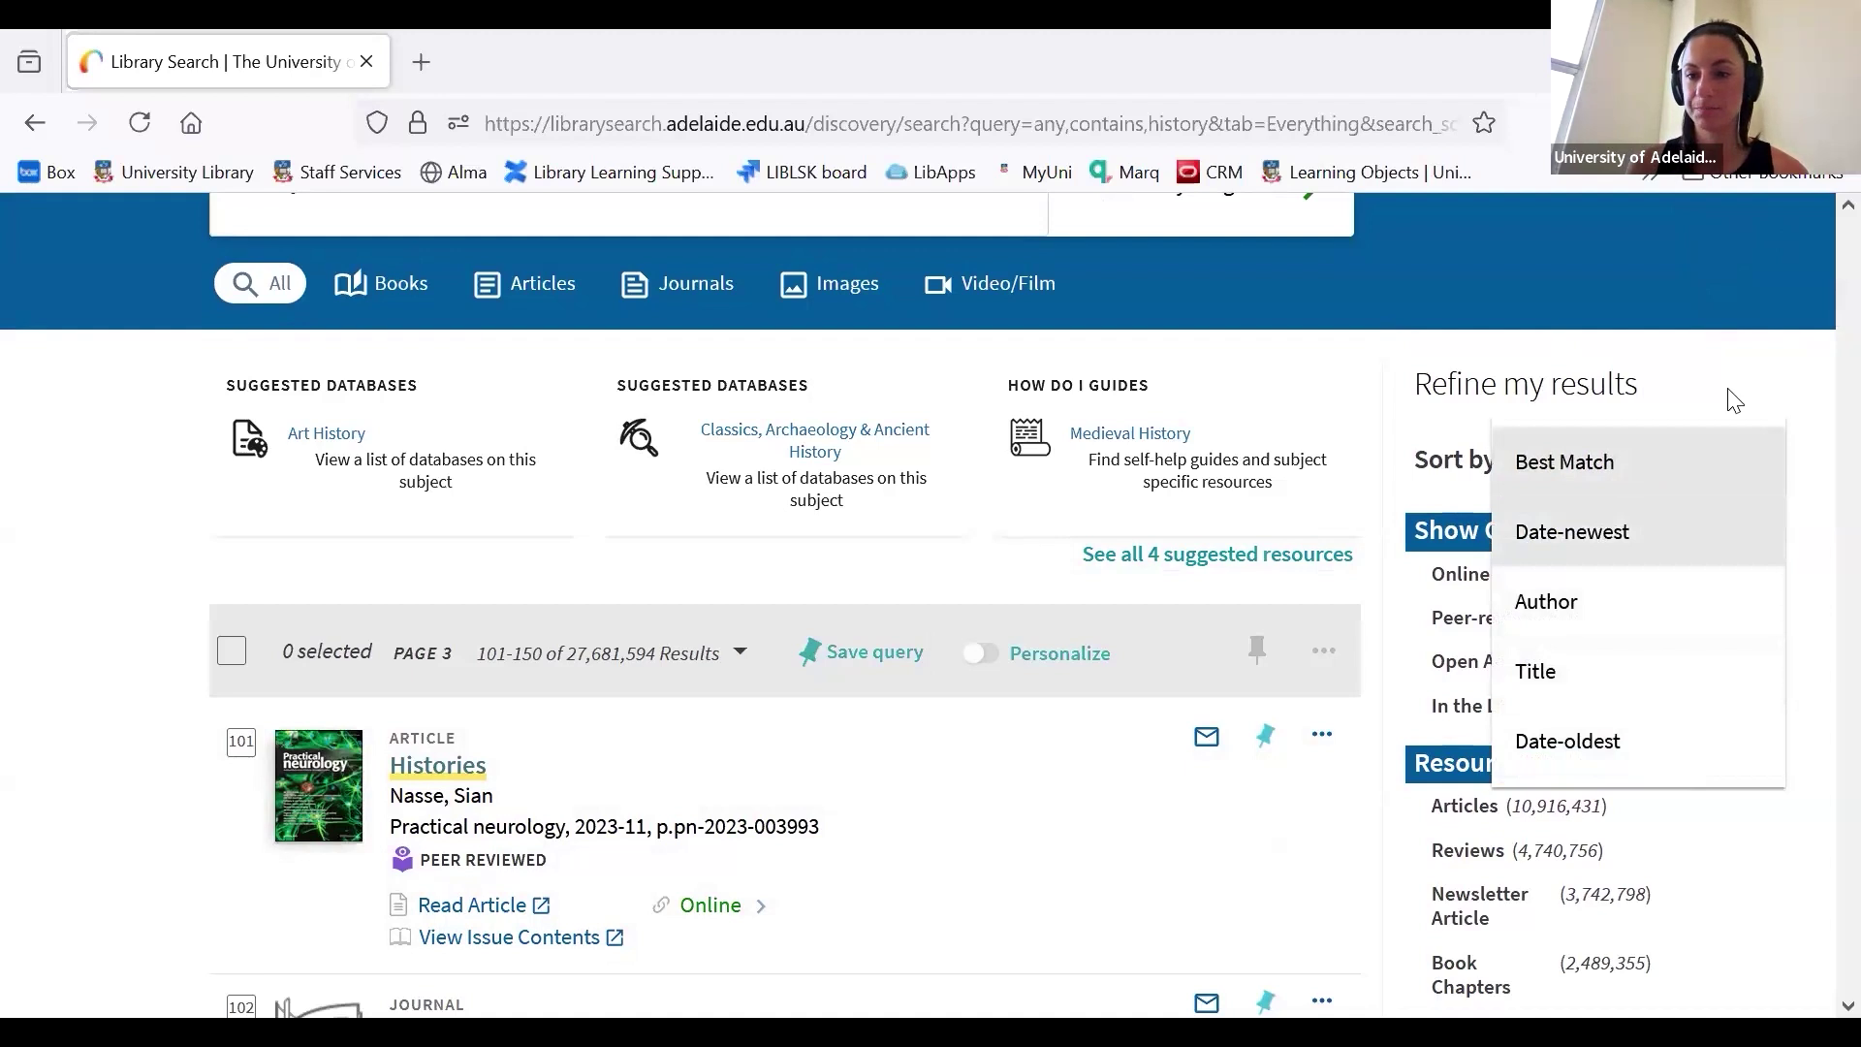
click(1584, 412)
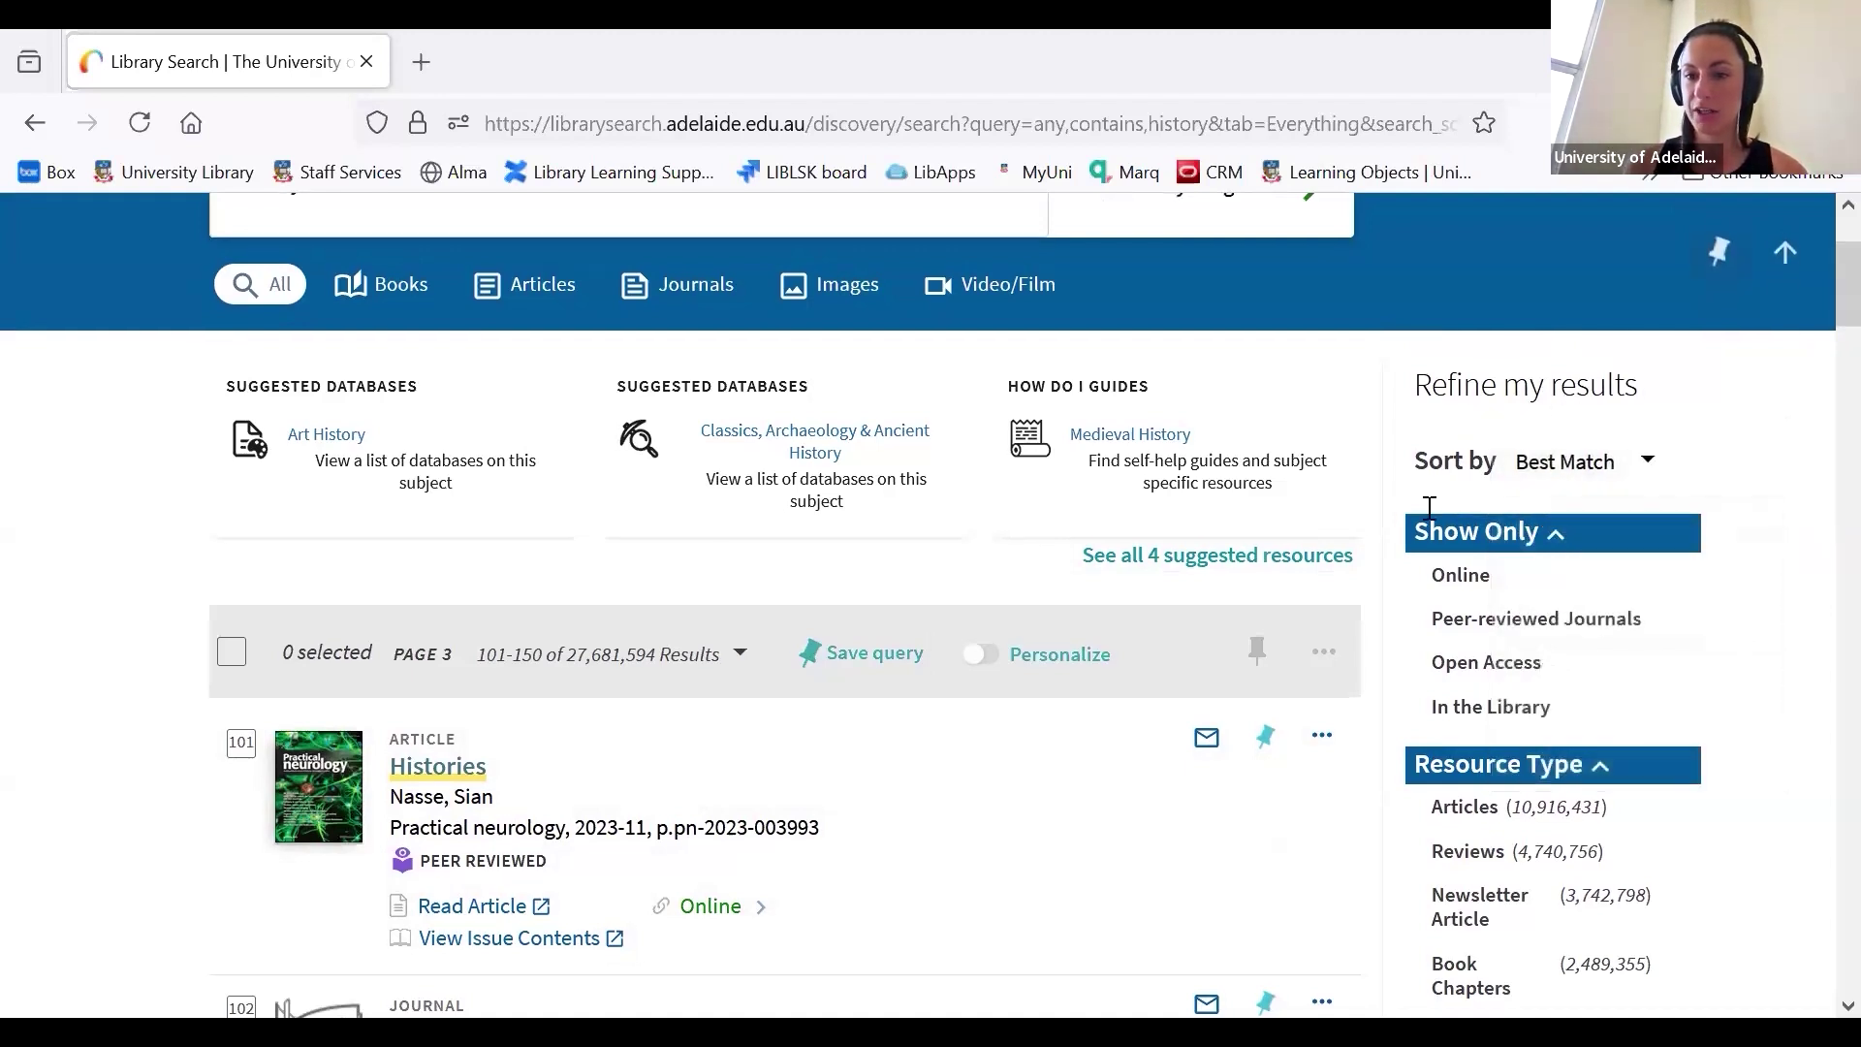
Review the Show Only filters and expand the Resource Type filter to its full list.
scroll(1512, 431, down, 2)
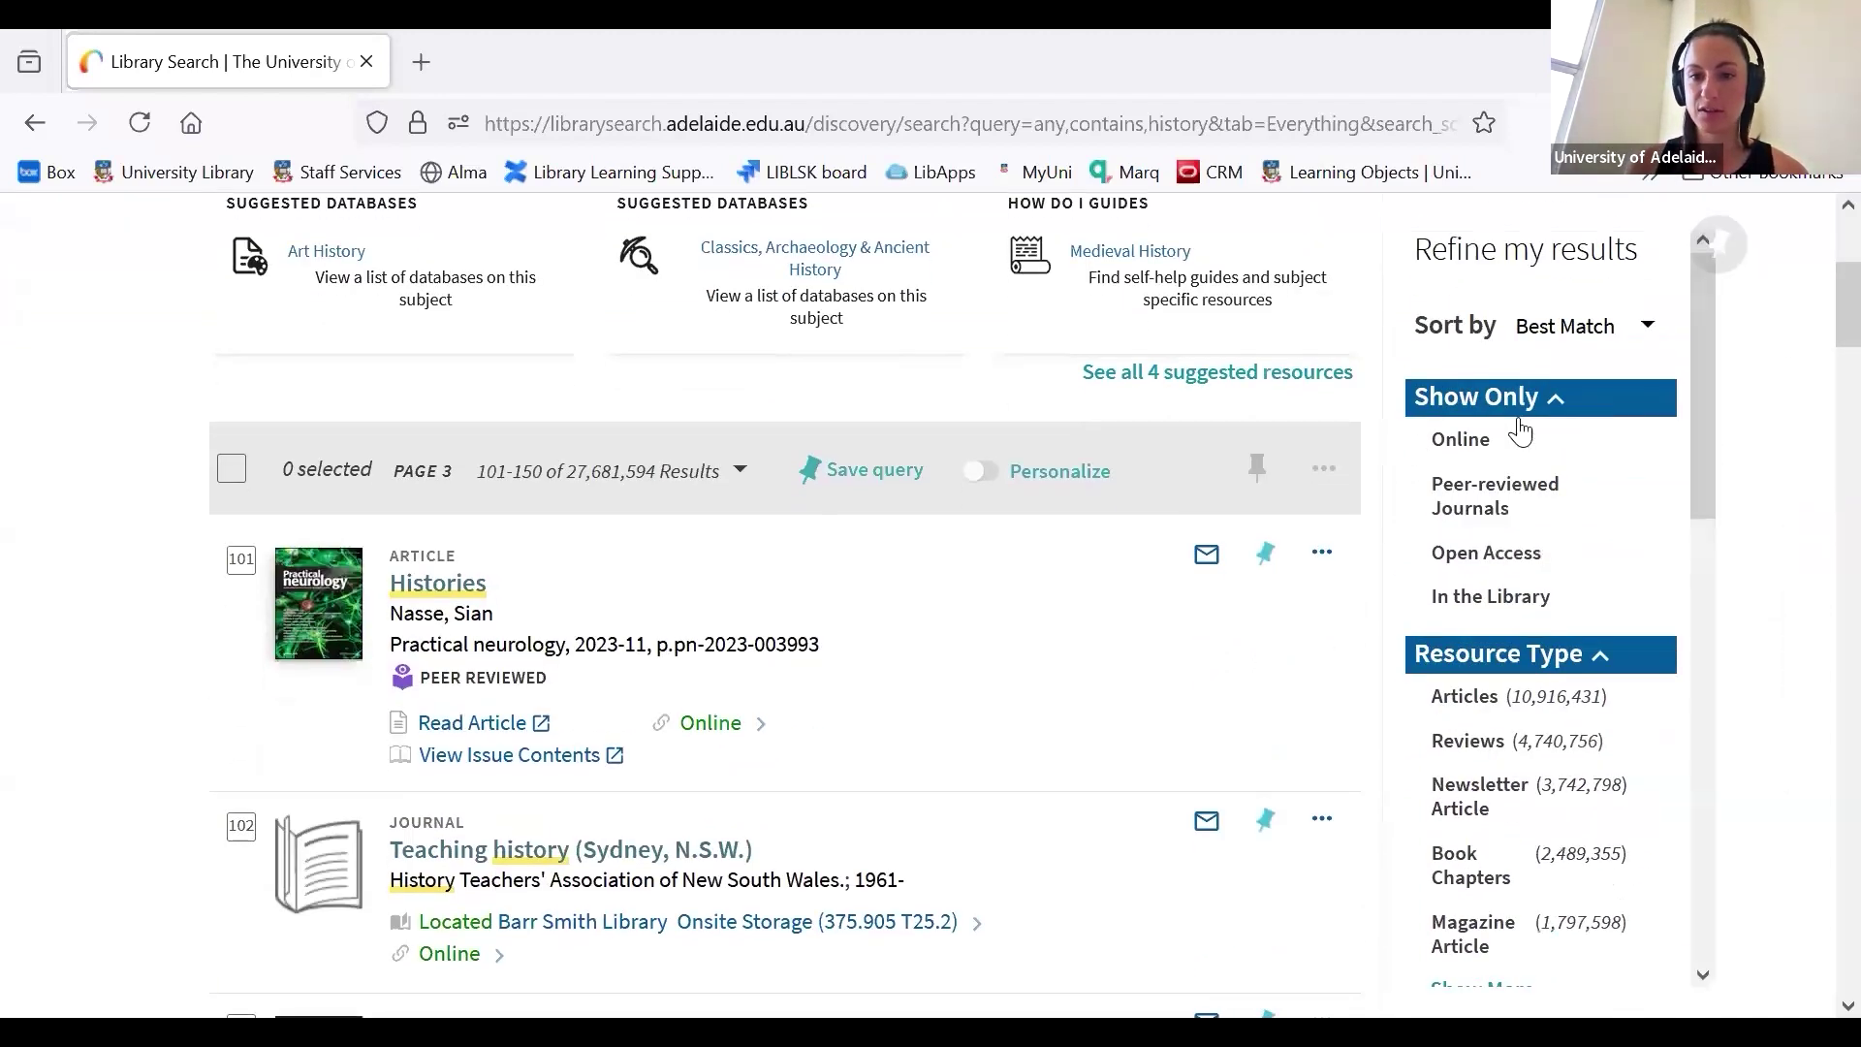
click(1405, 487)
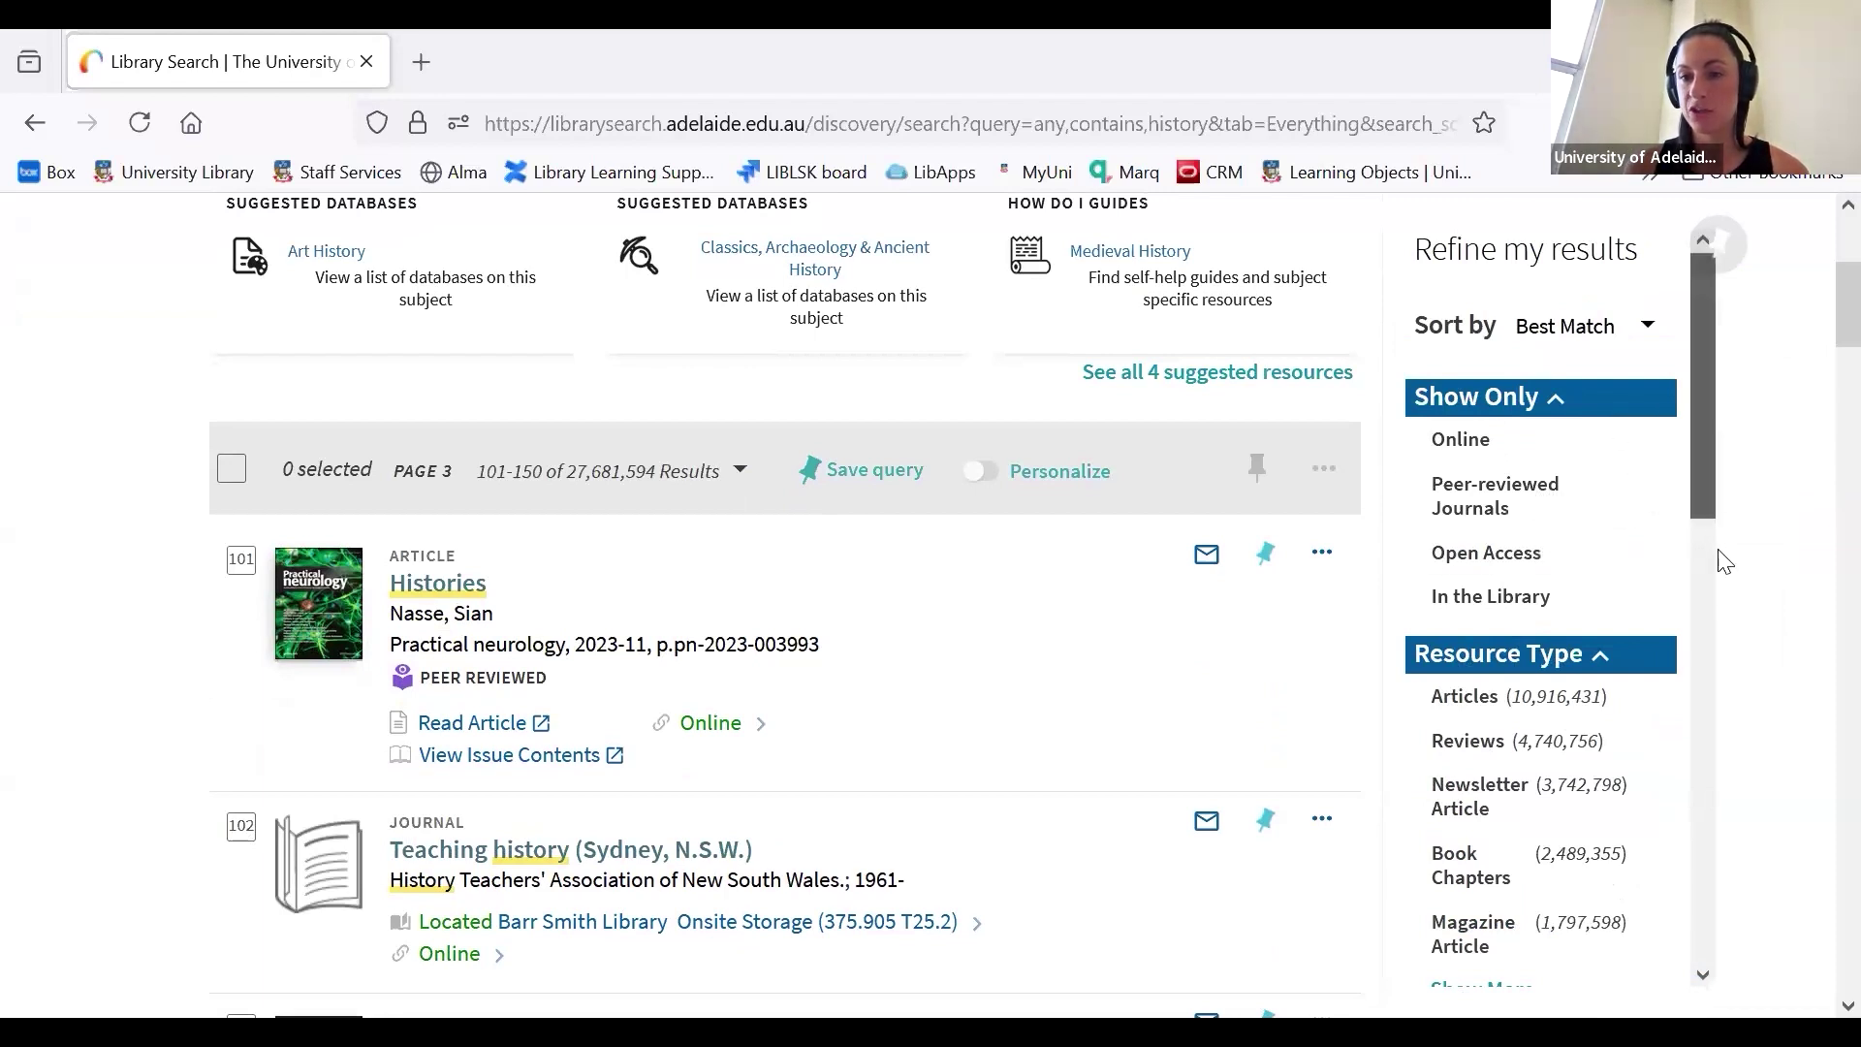
scroll(1601, 398, down, 4)
scroll(1601, 397, up, 1)
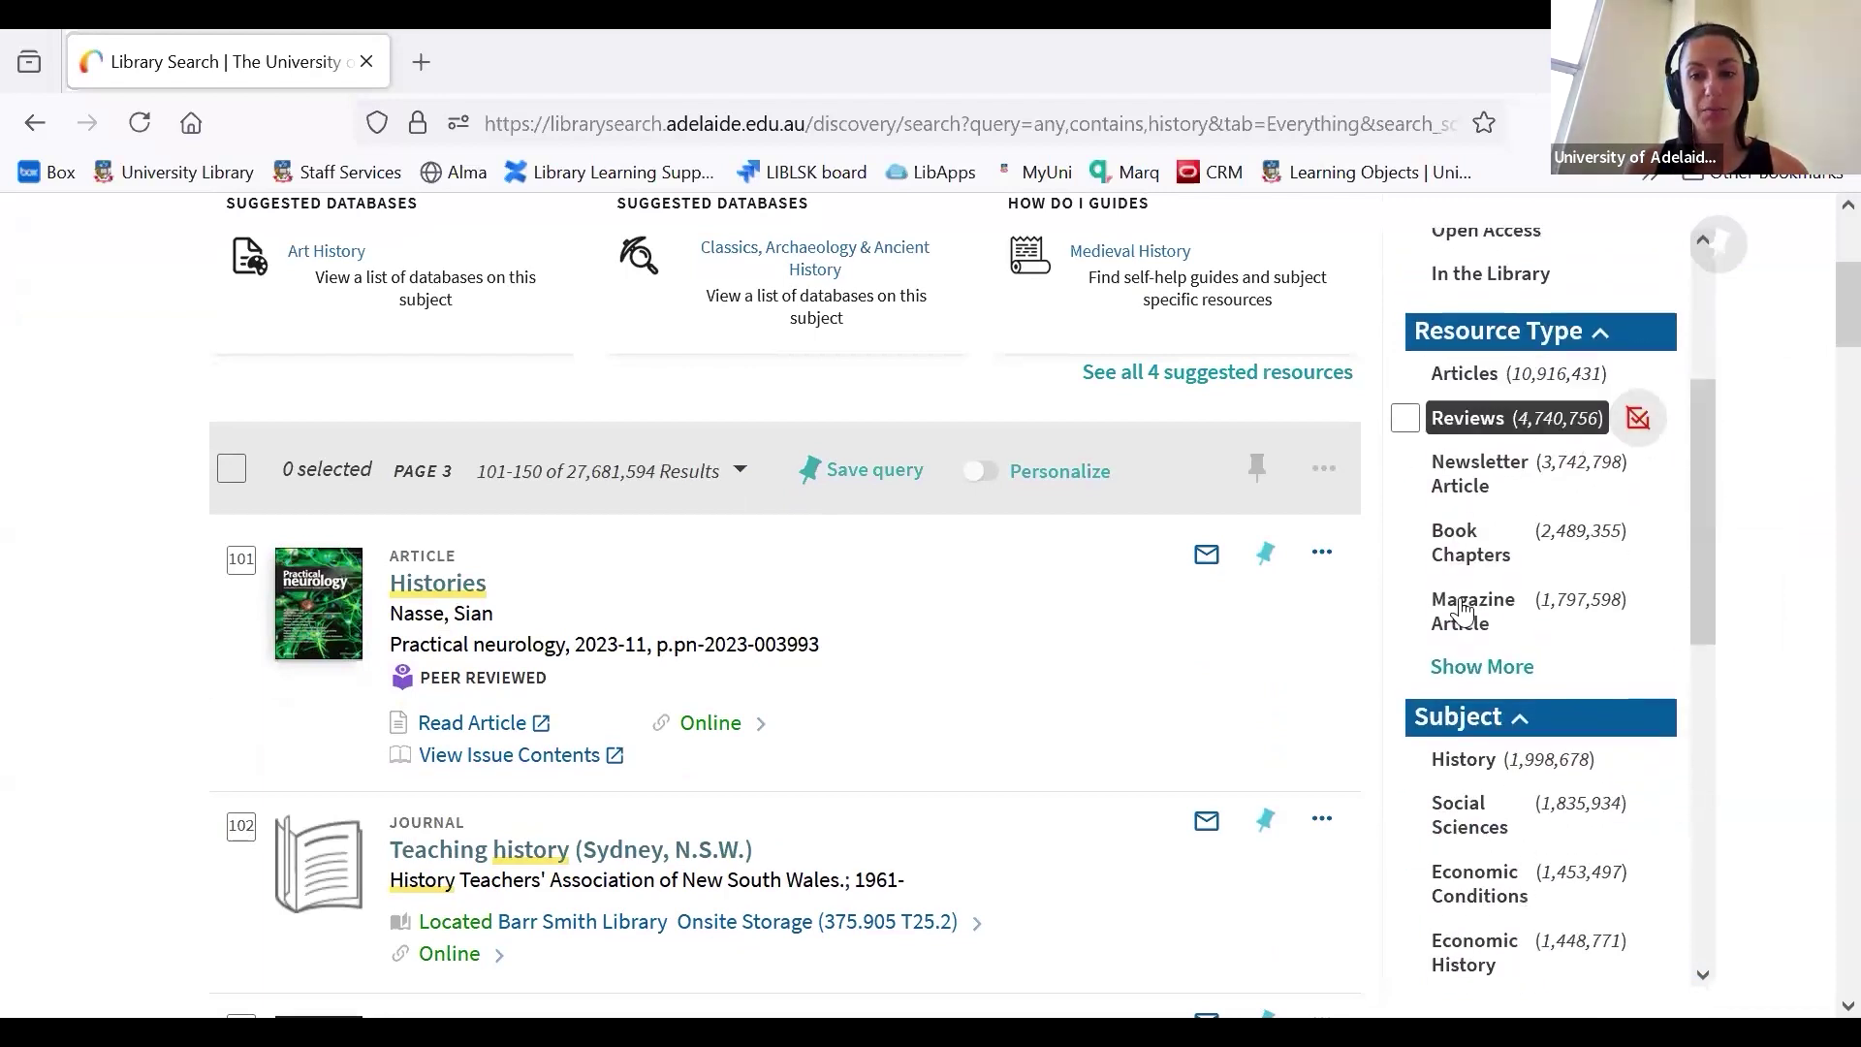
click(1485, 668)
Expand the Subject filter to its full list and look through the subjects.
drag(1702, 378, 1707, 752)
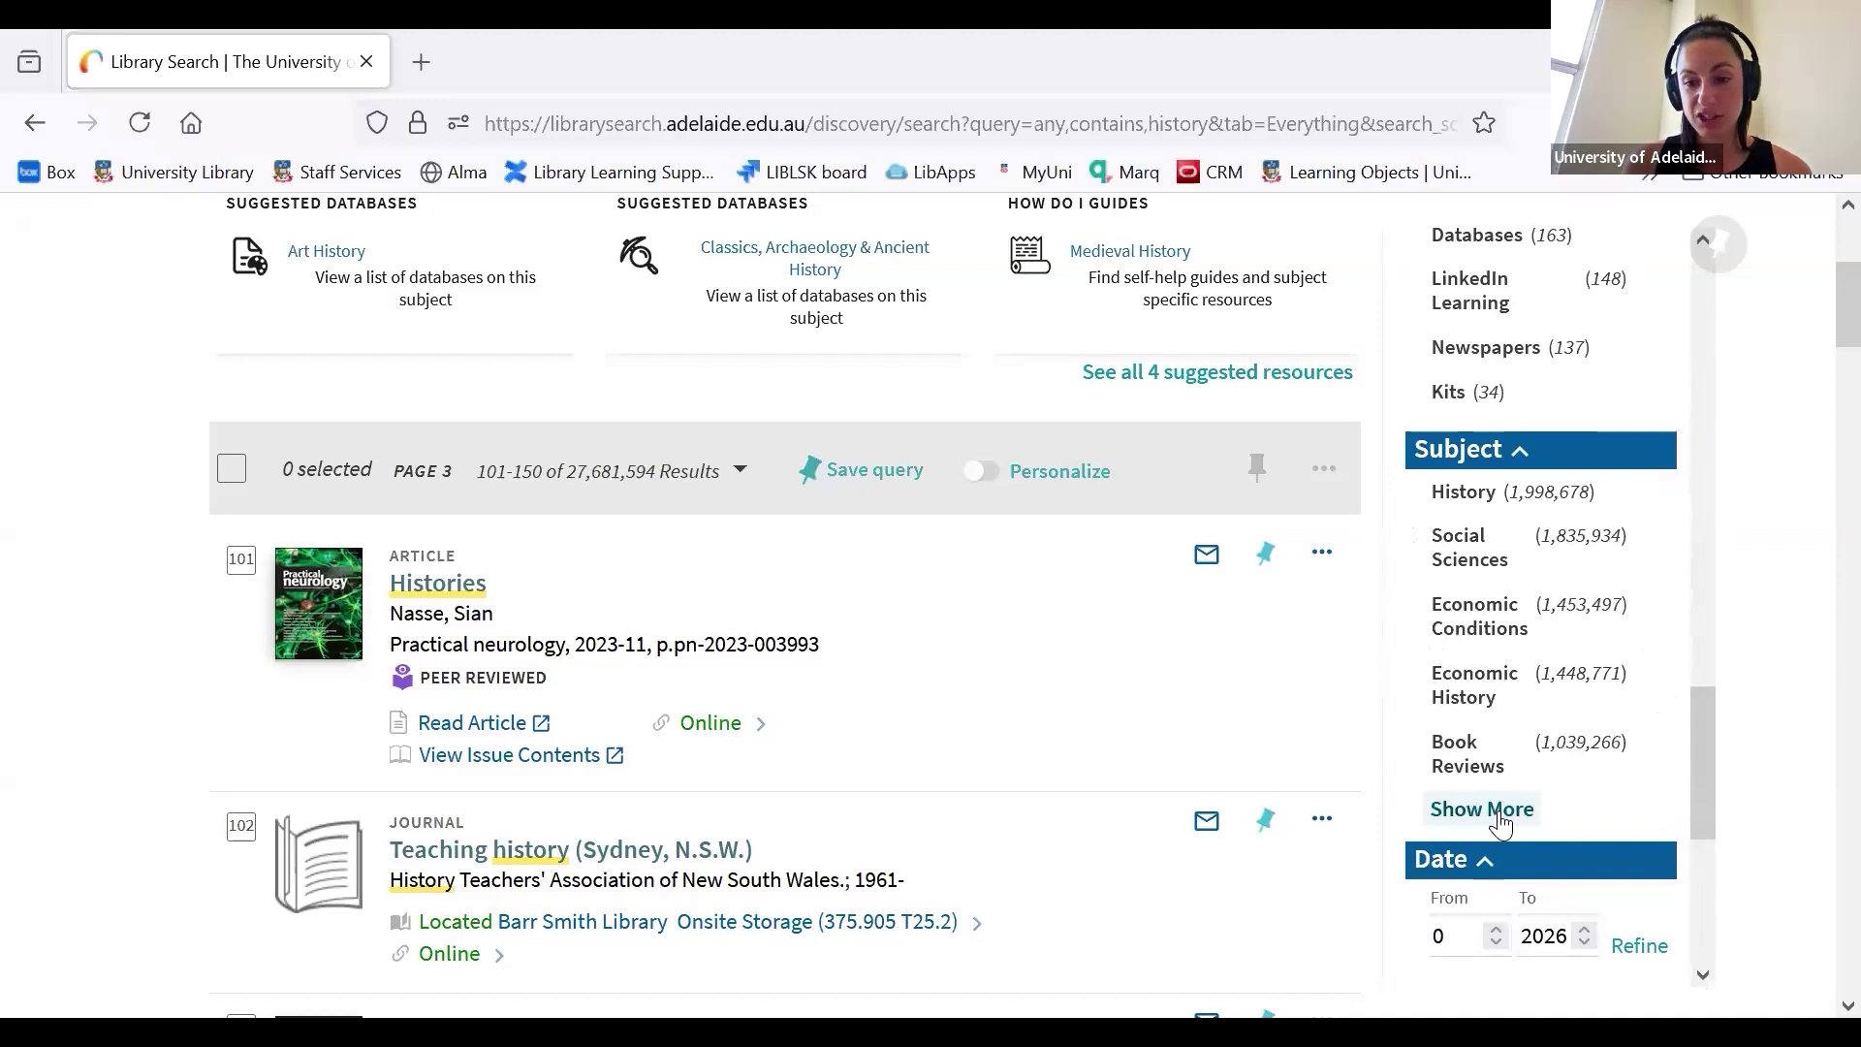
click(1501, 814)
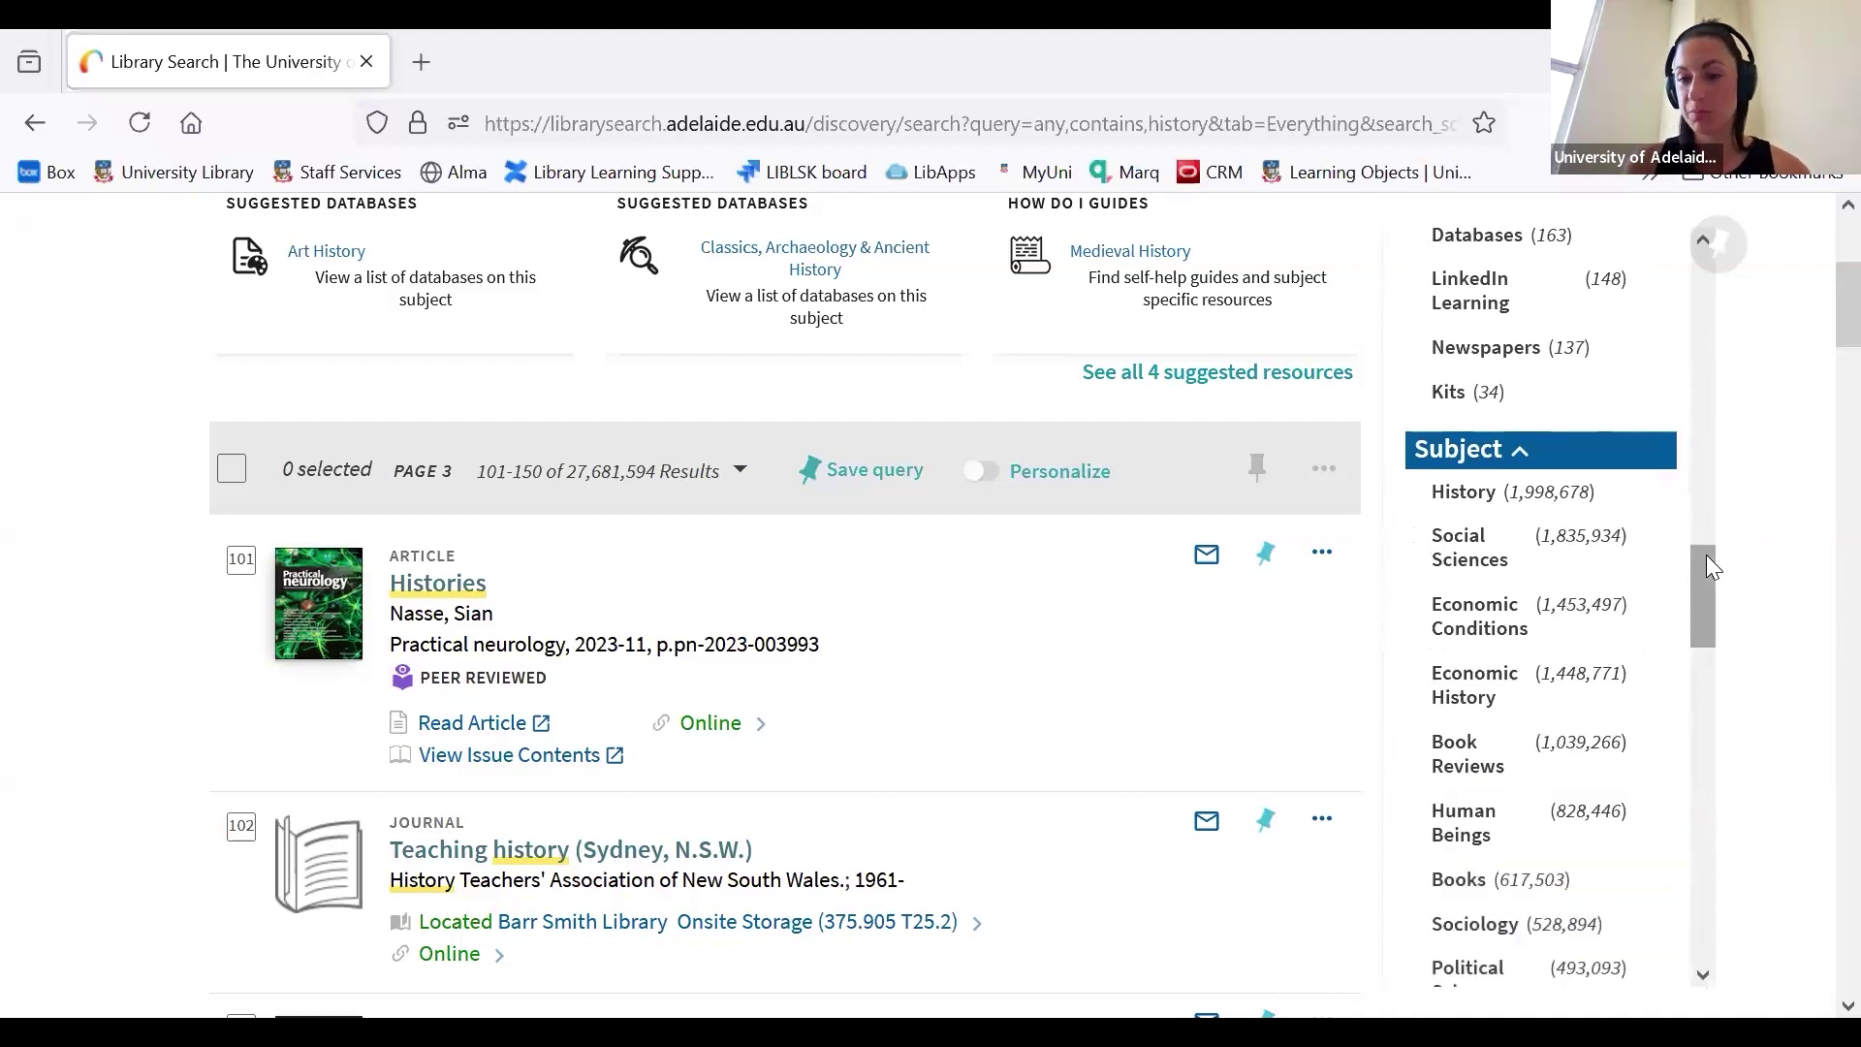
drag(1706, 554, 1706, 554)
scroll(1708, 616, down, 2)
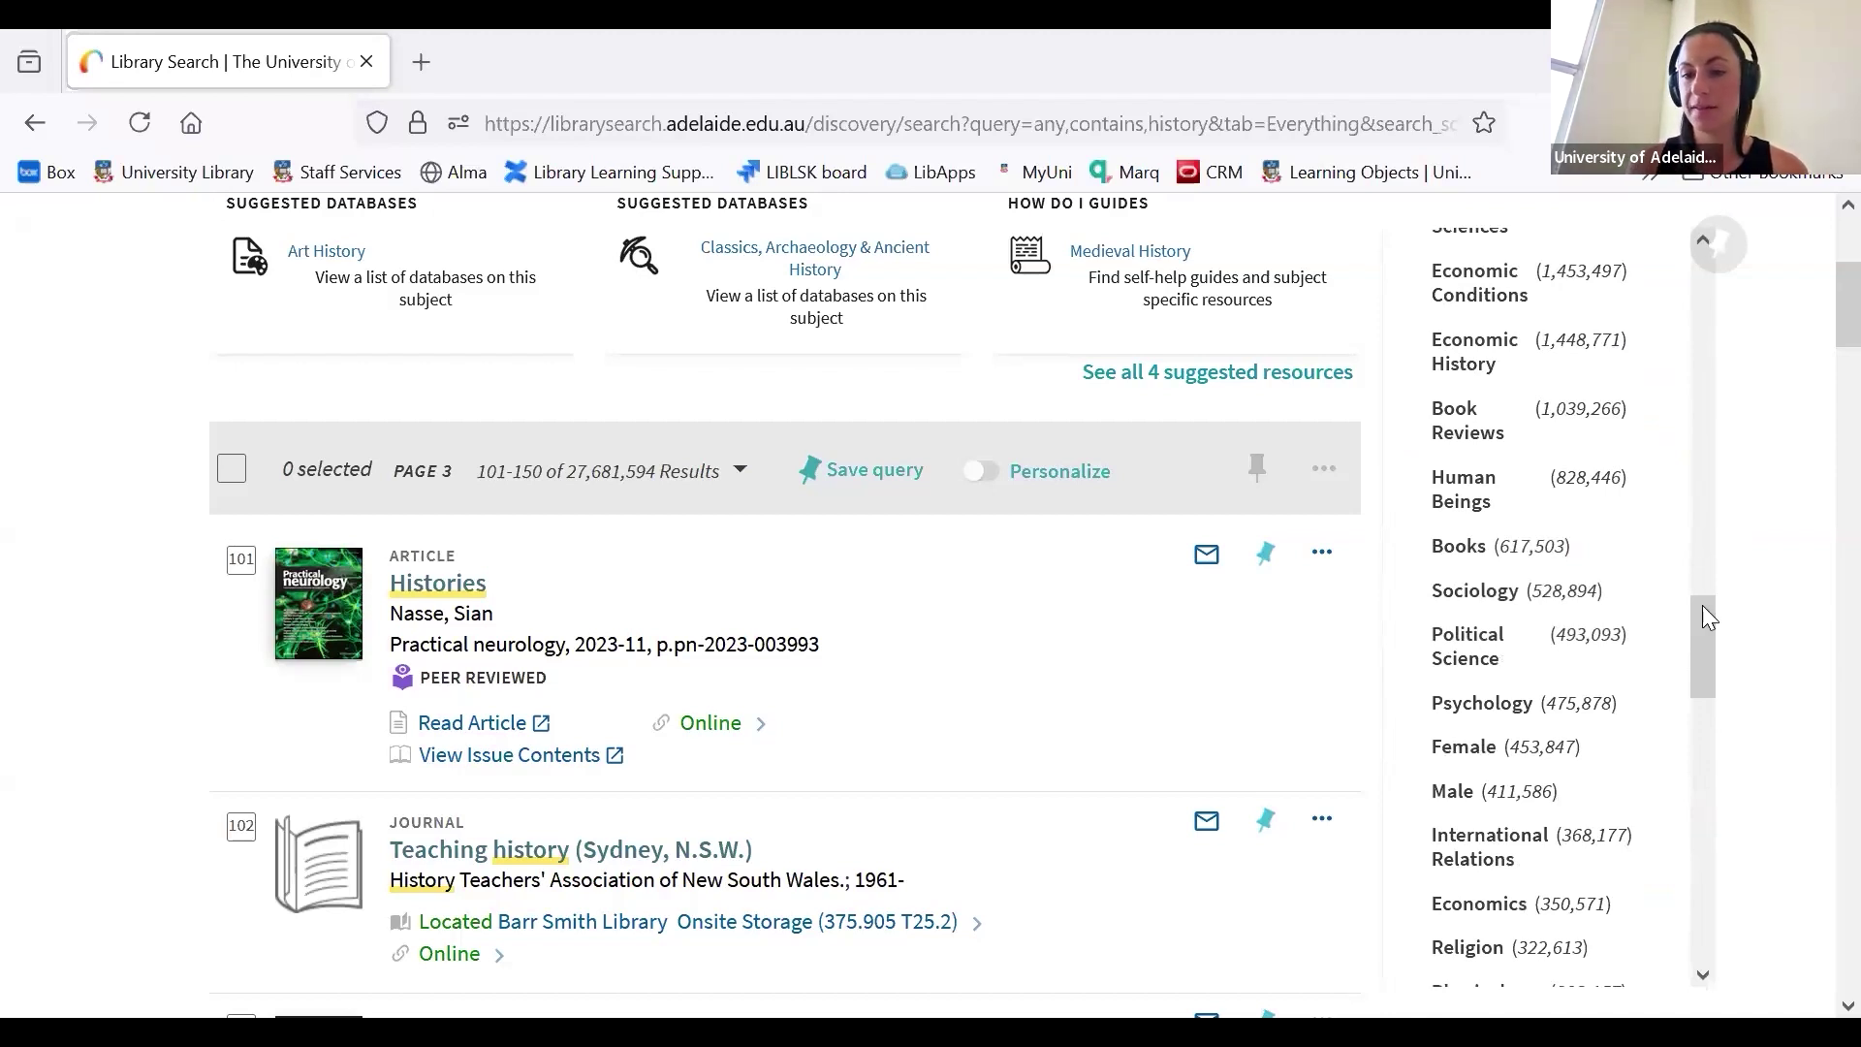
drag(1703, 607, 1704, 549)
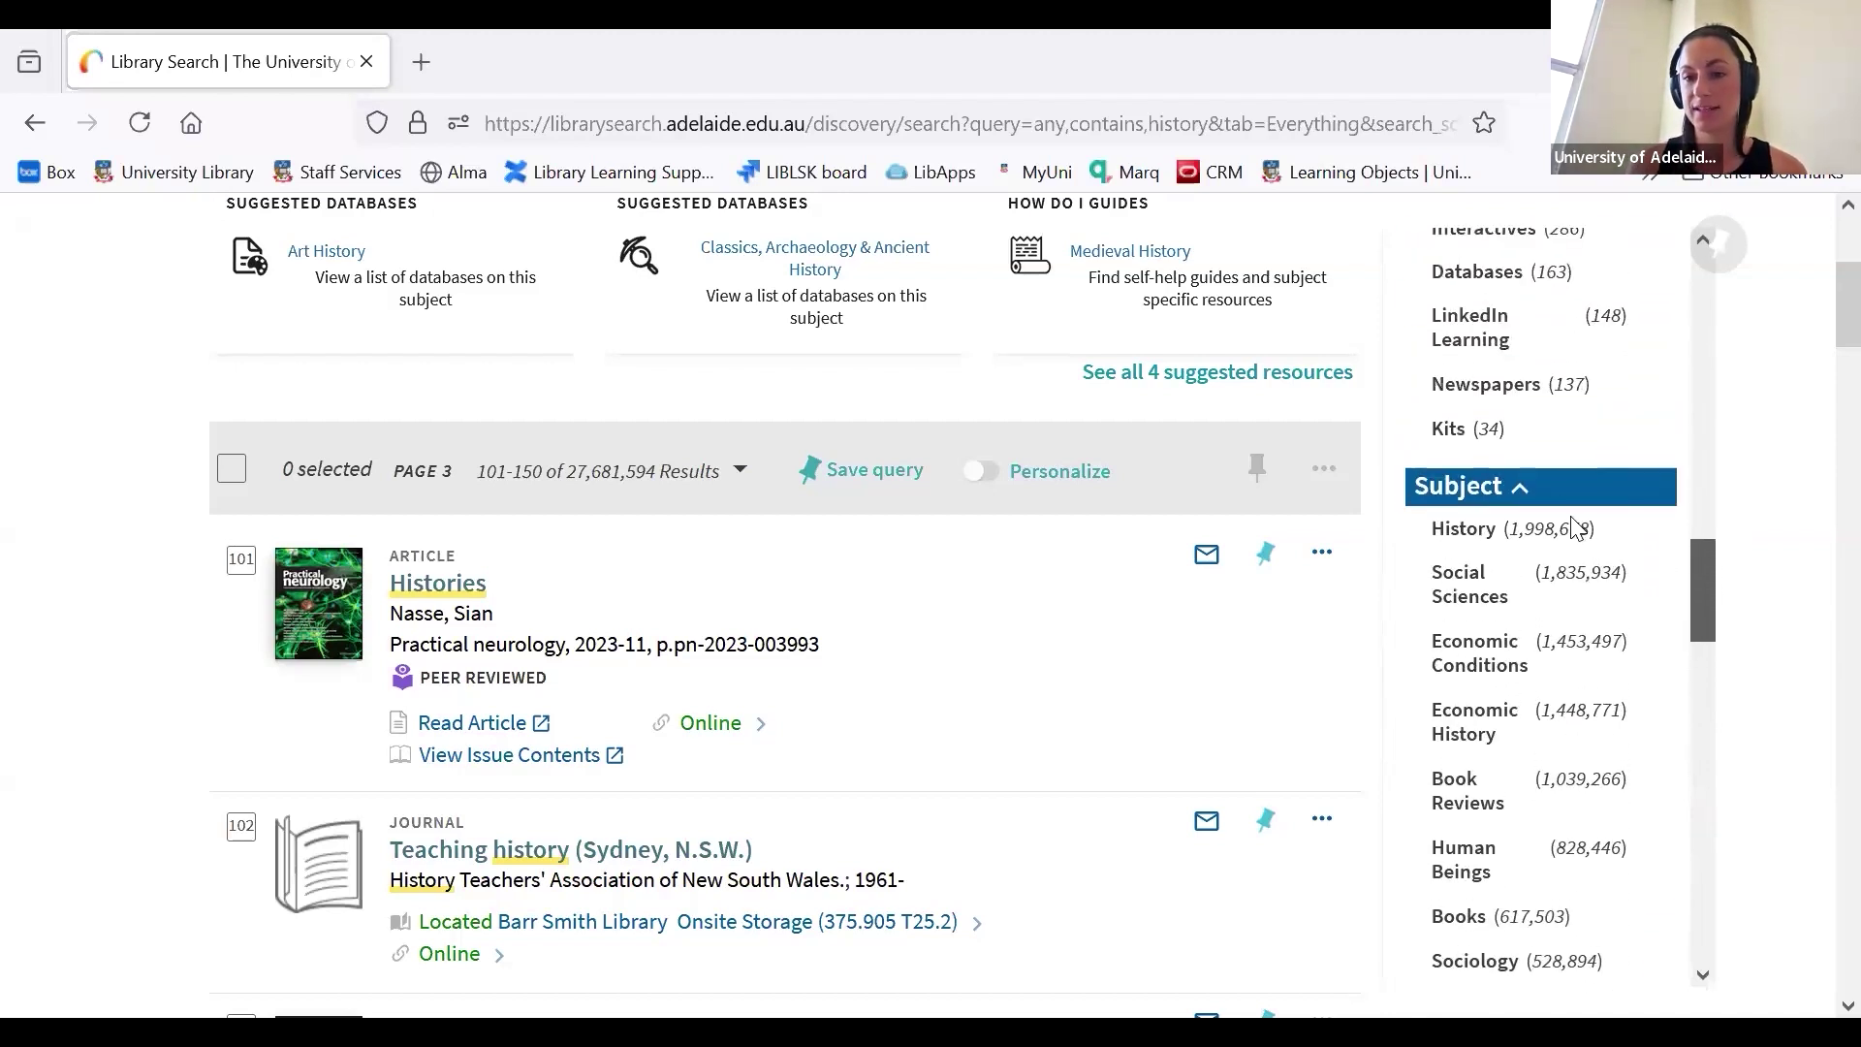
Collapse the Subject filter and review the remaining categories such as Date, Author, Library, Collection and Language.
click(1538, 484)
click(1644, 605)
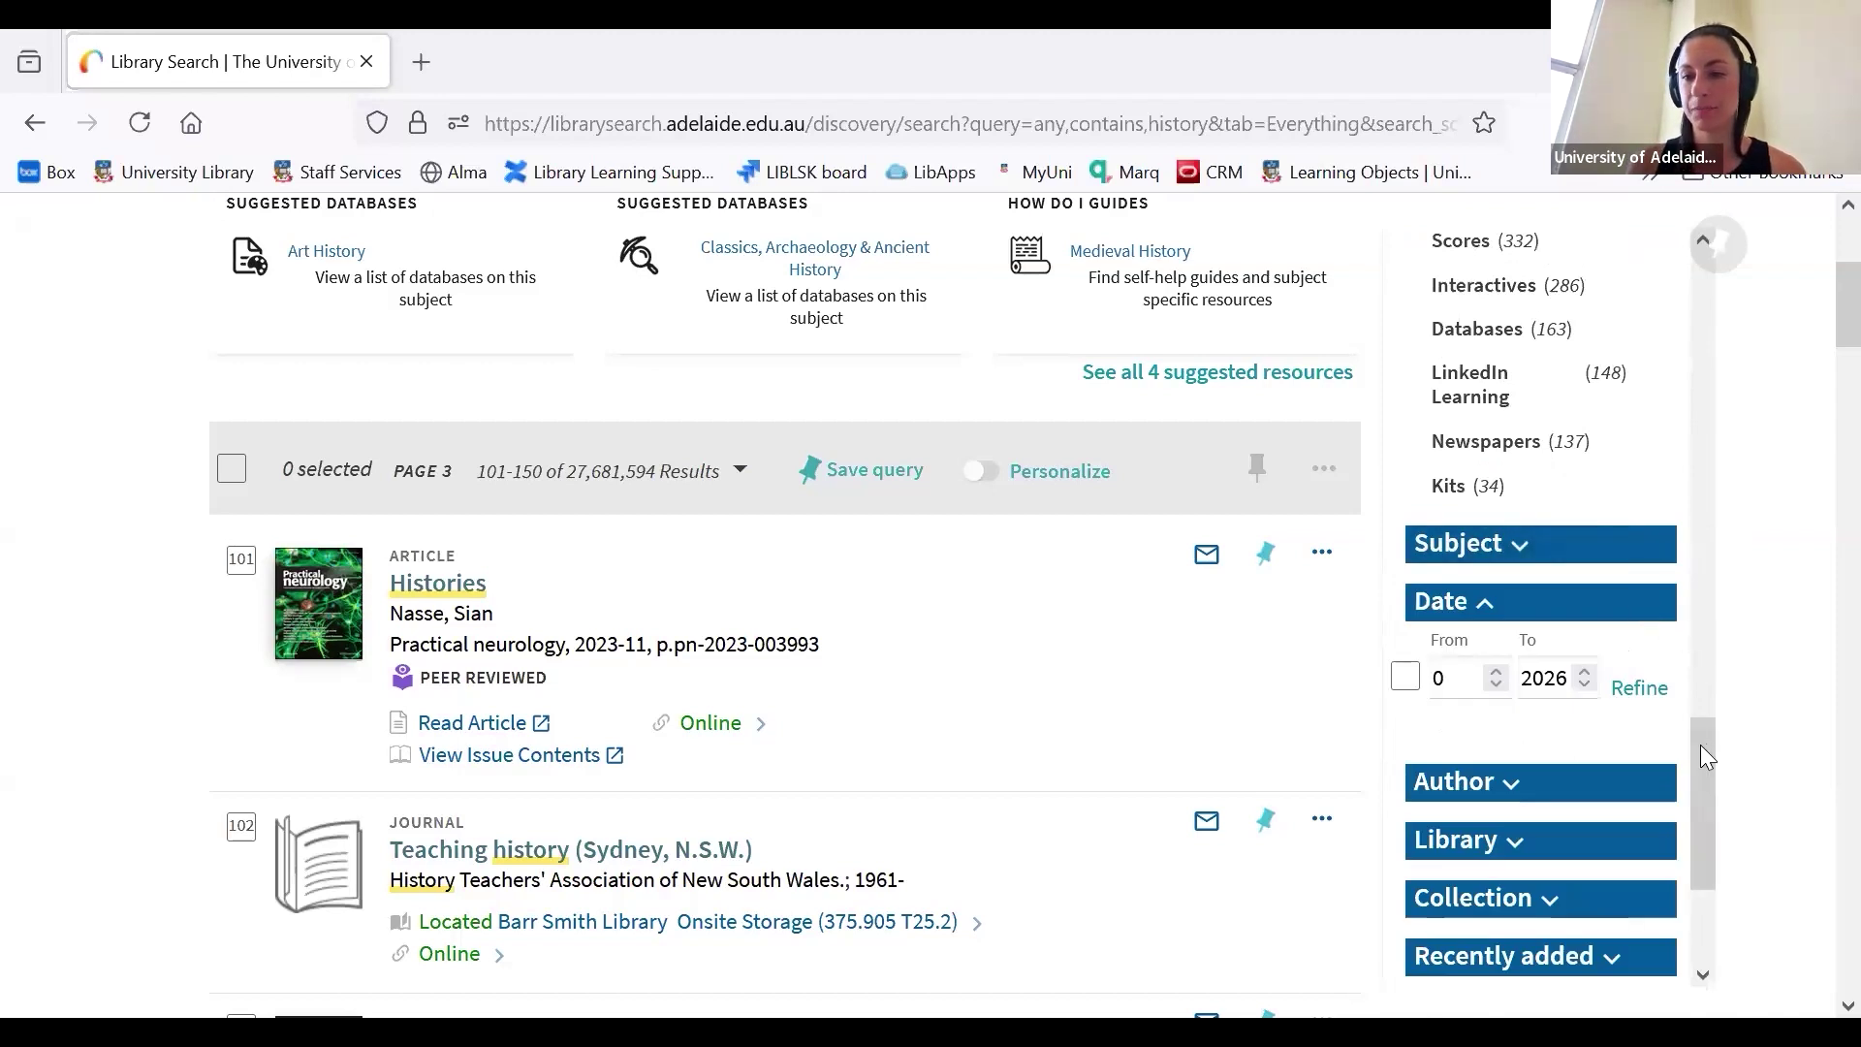
drag(1700, 770, 1701, 797)
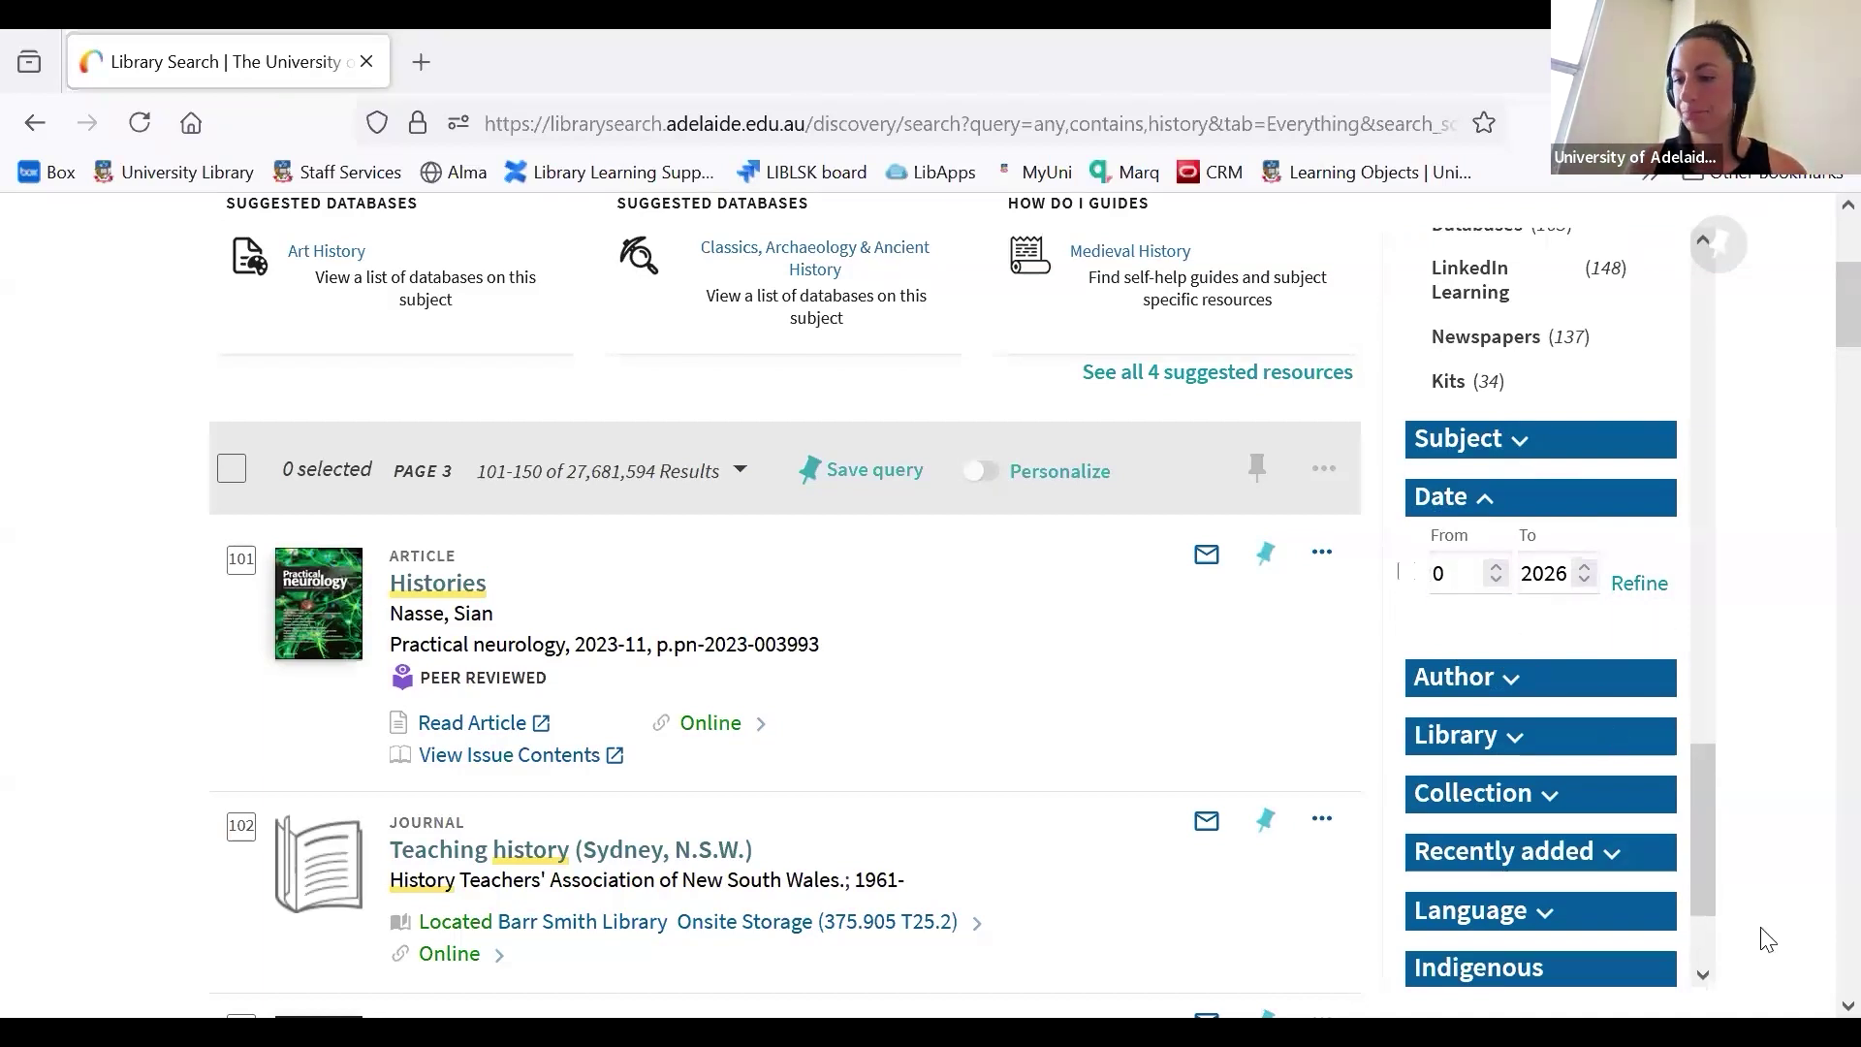
Select the Online and Peer-reviewed Journals filters under Show Only.
drag(1711, 831, 1741, 256)
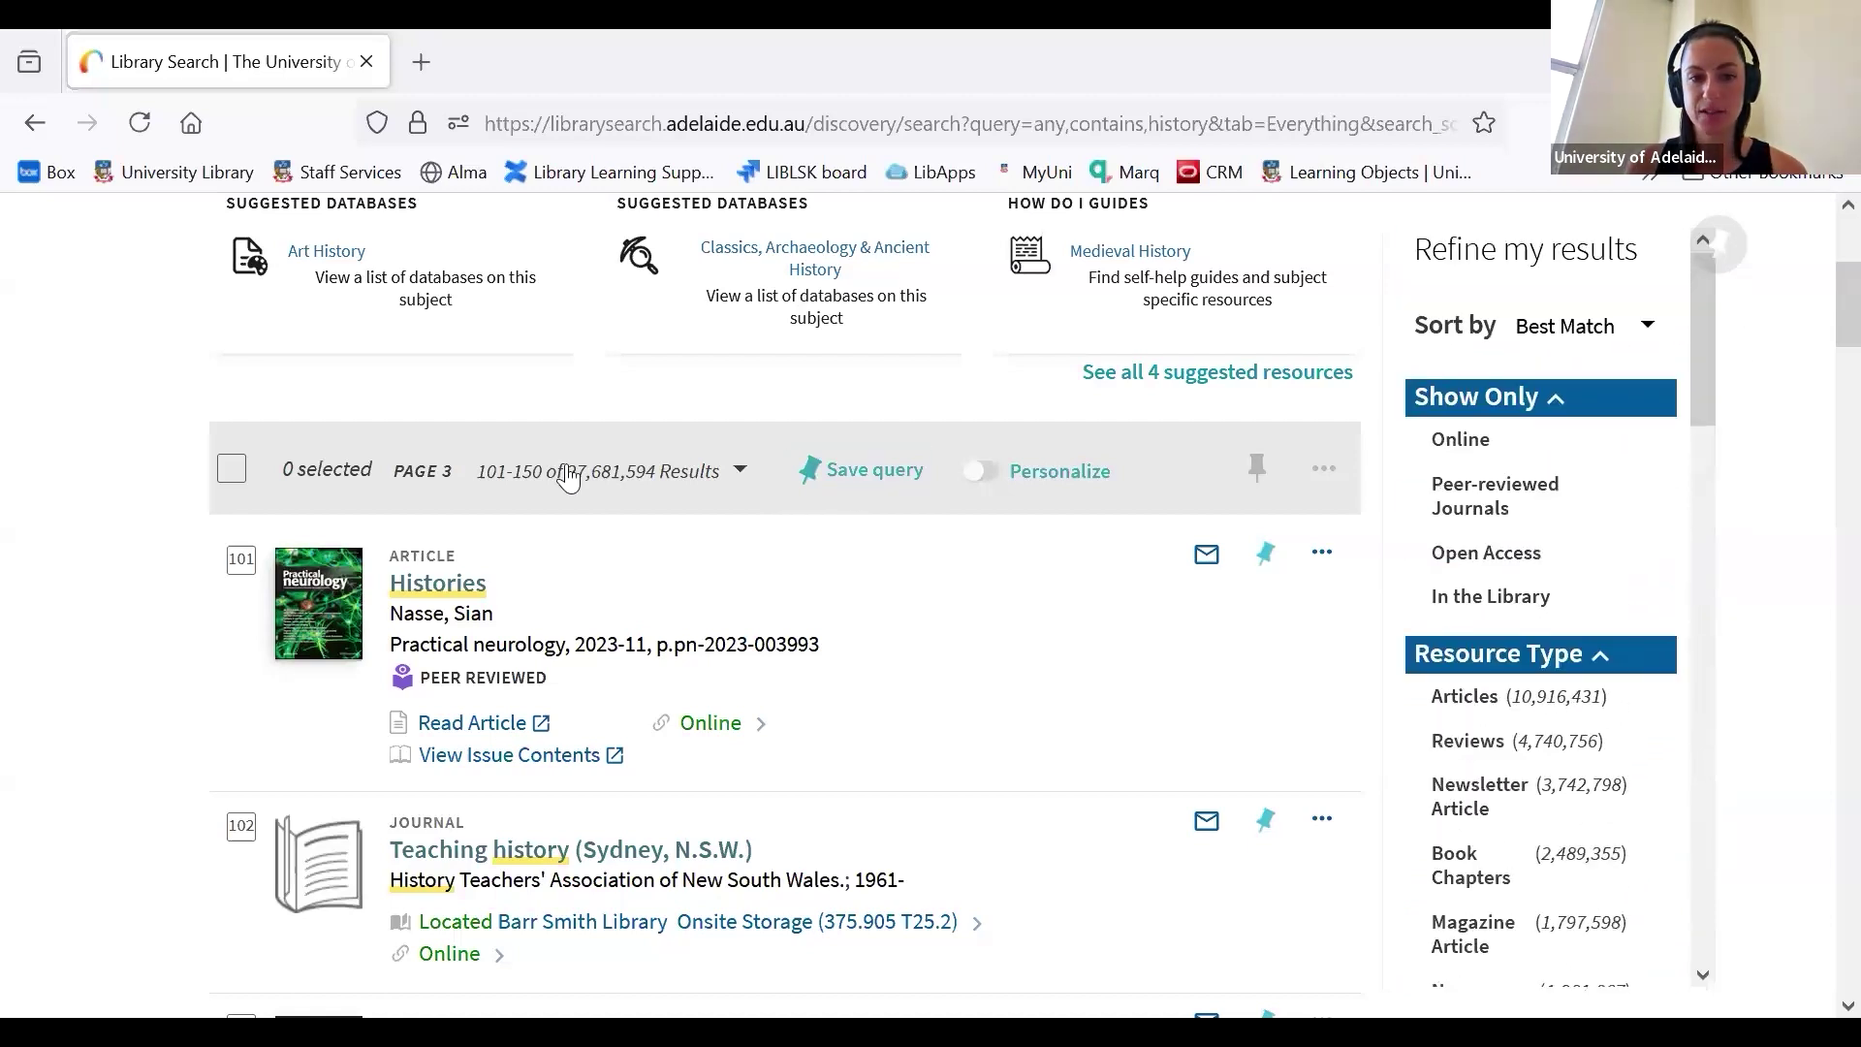
click(1406, 448)
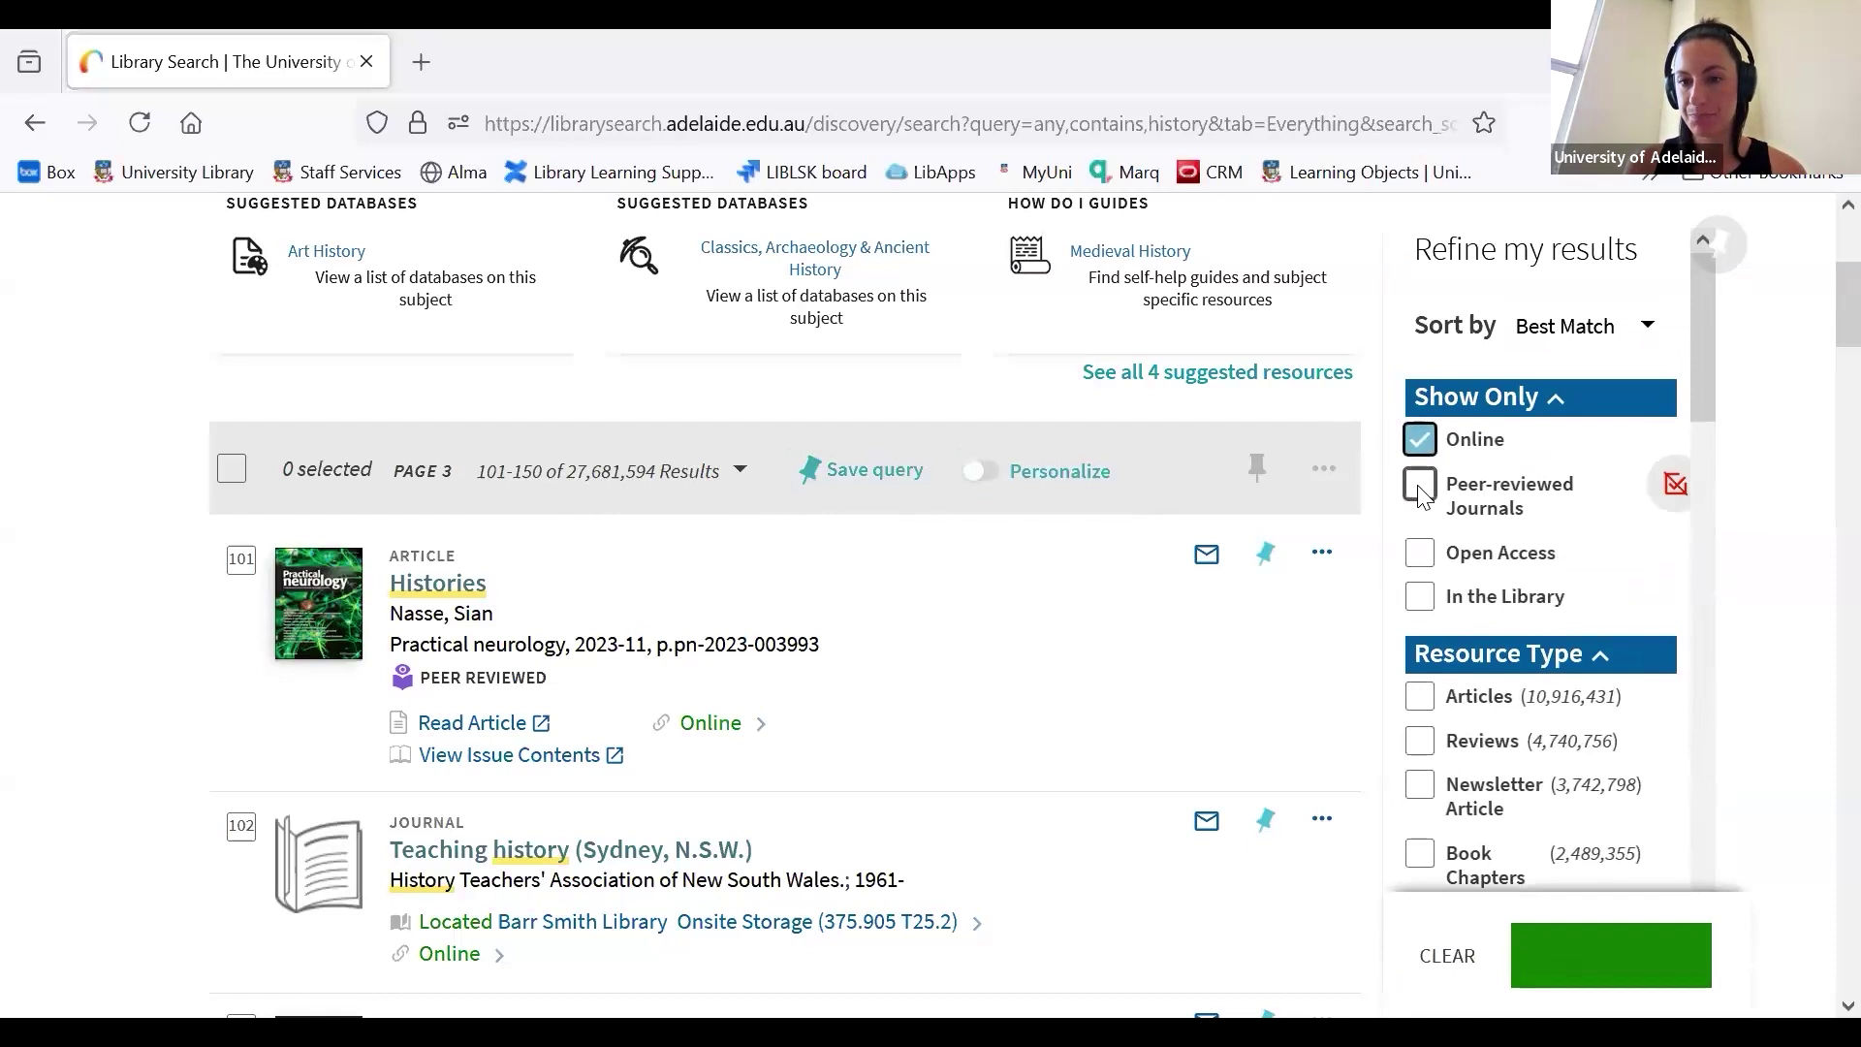
click(1419, 489)
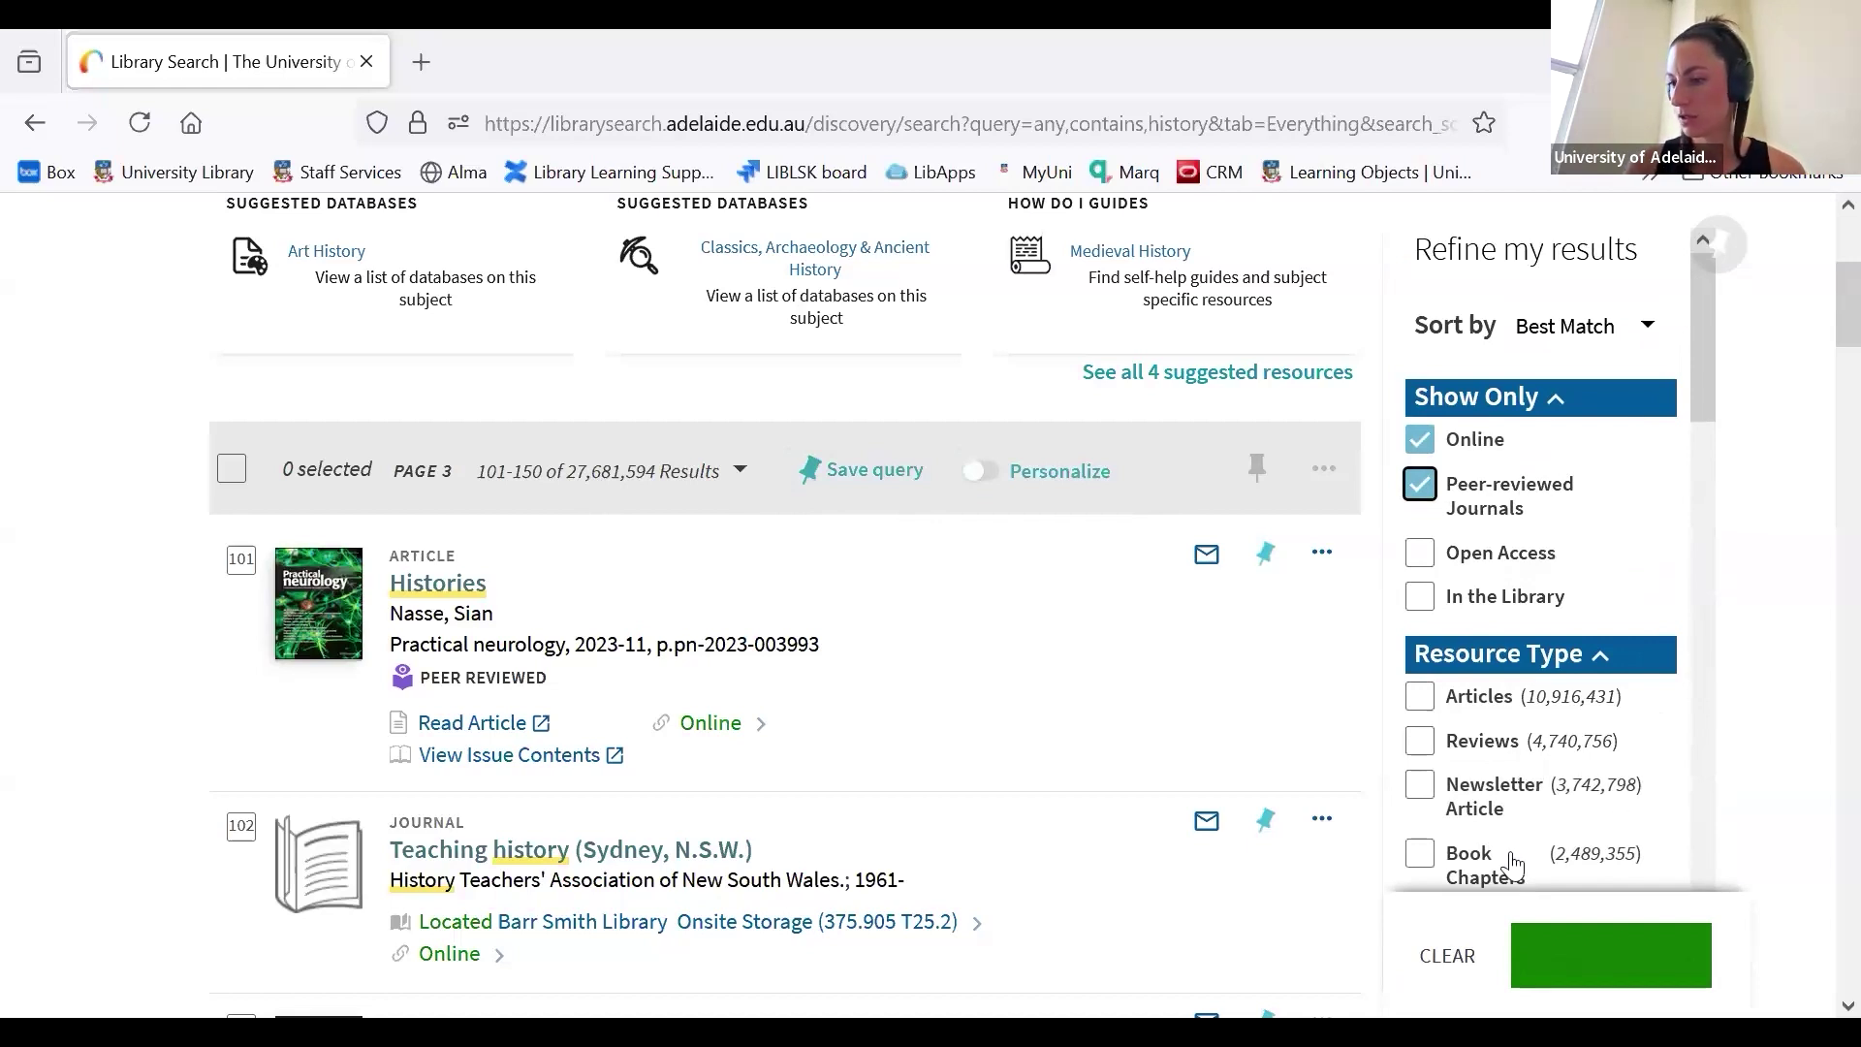
Add the Technology subject to the selected filters and apply them all to the history results.
scroll(1511, 851, down, 2)
scroll(1512, 851, down, 15)
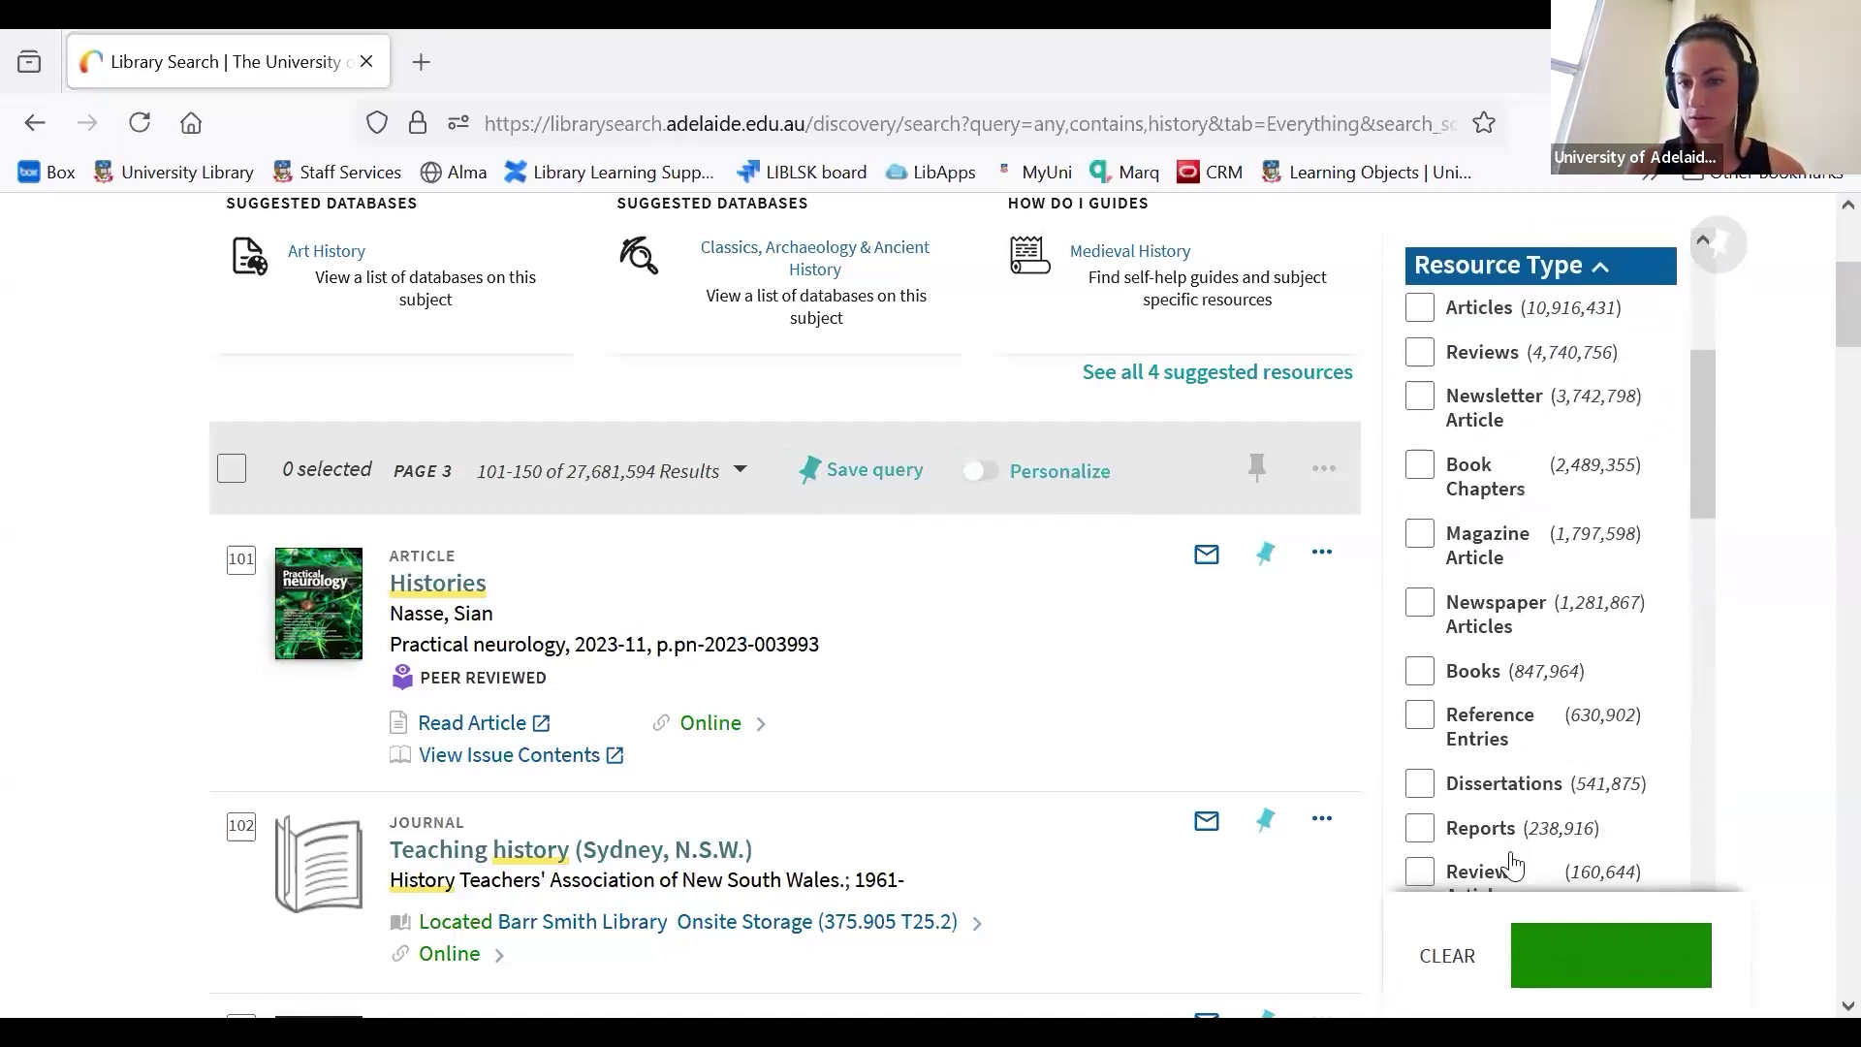
scroll(1522, 620, down, 2)
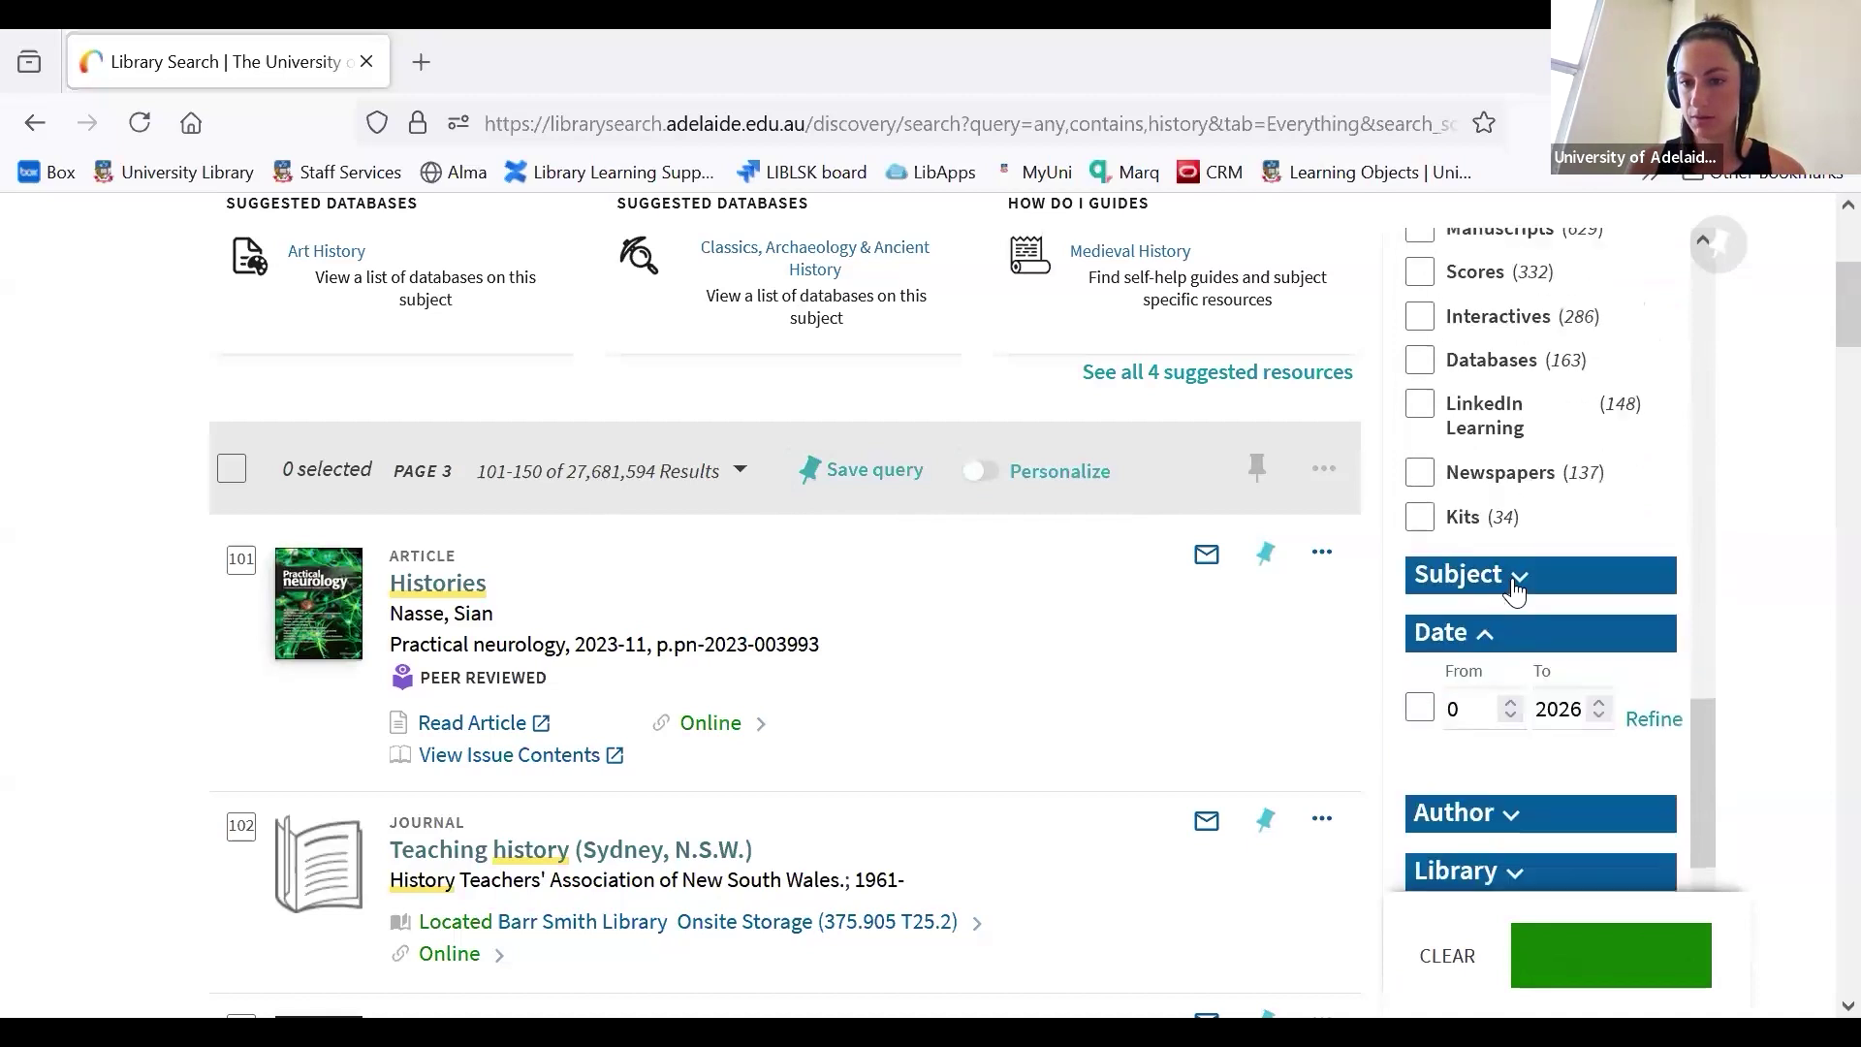
click(1517, 581)
scroll(1497, 659, down, 3)
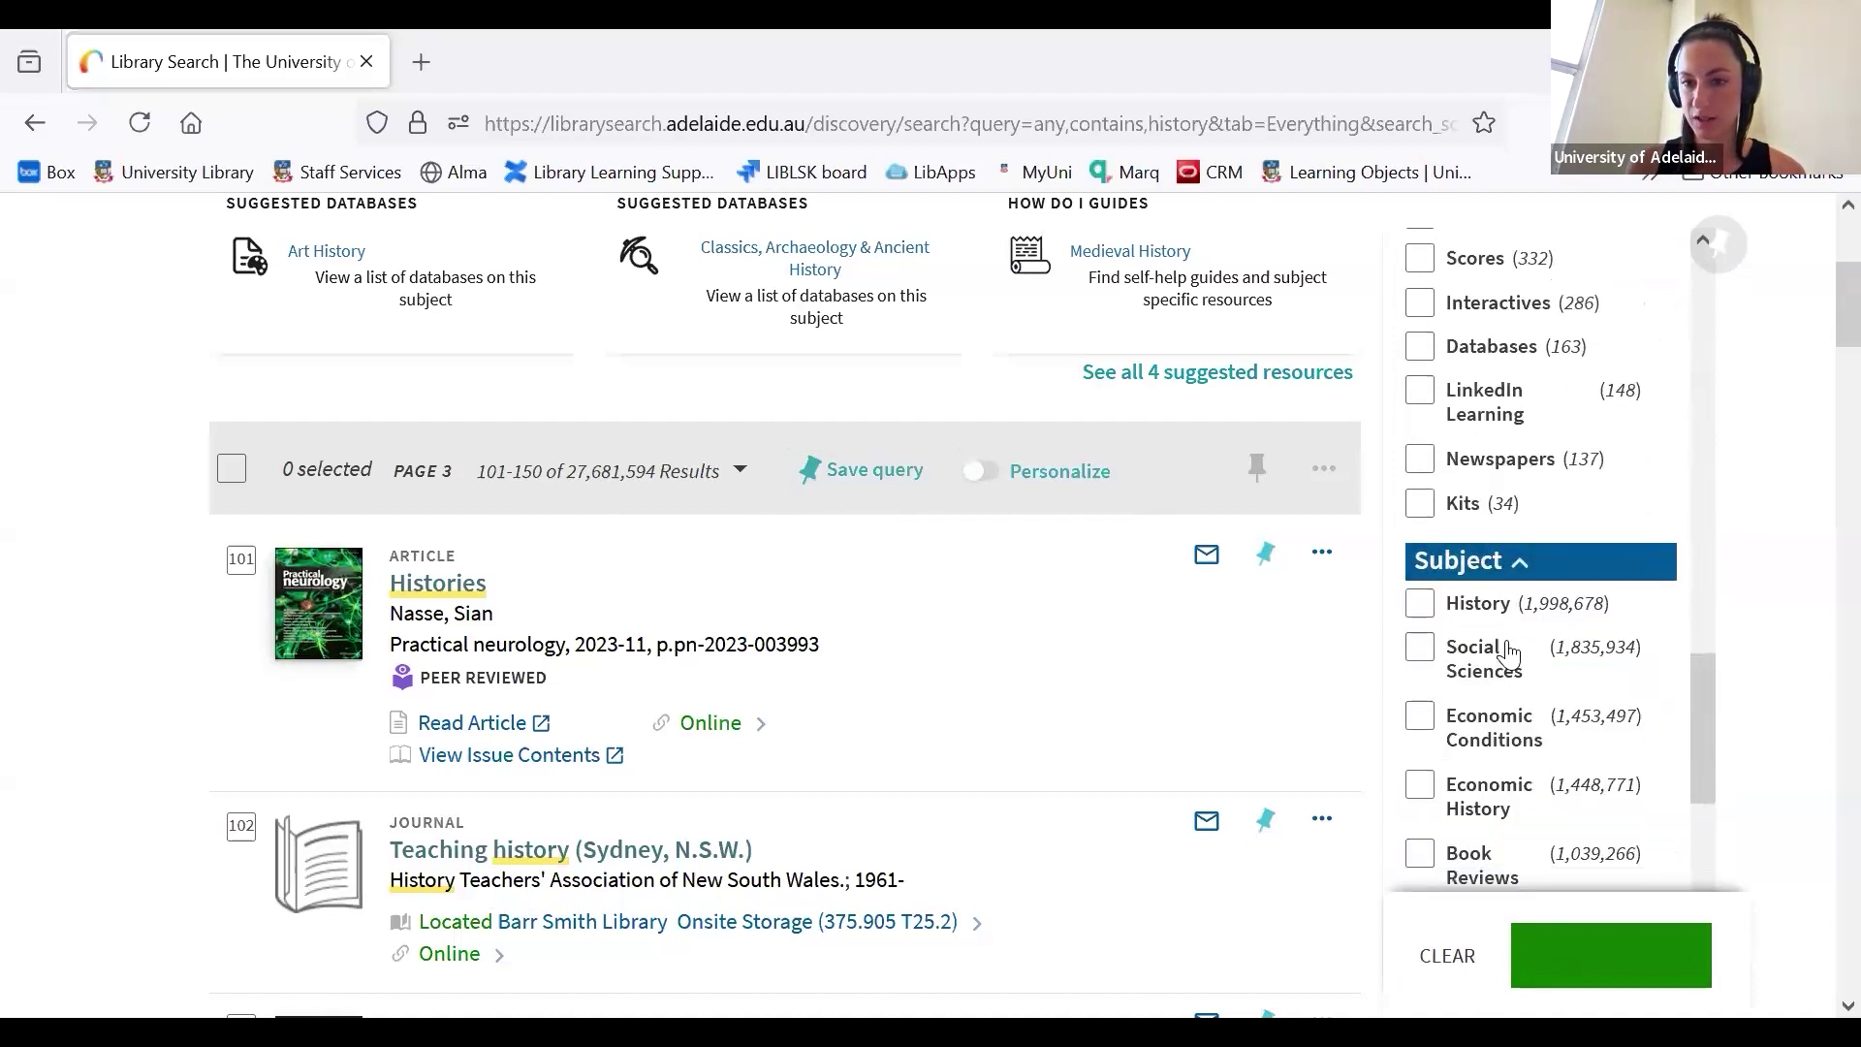
click(1482, 686)
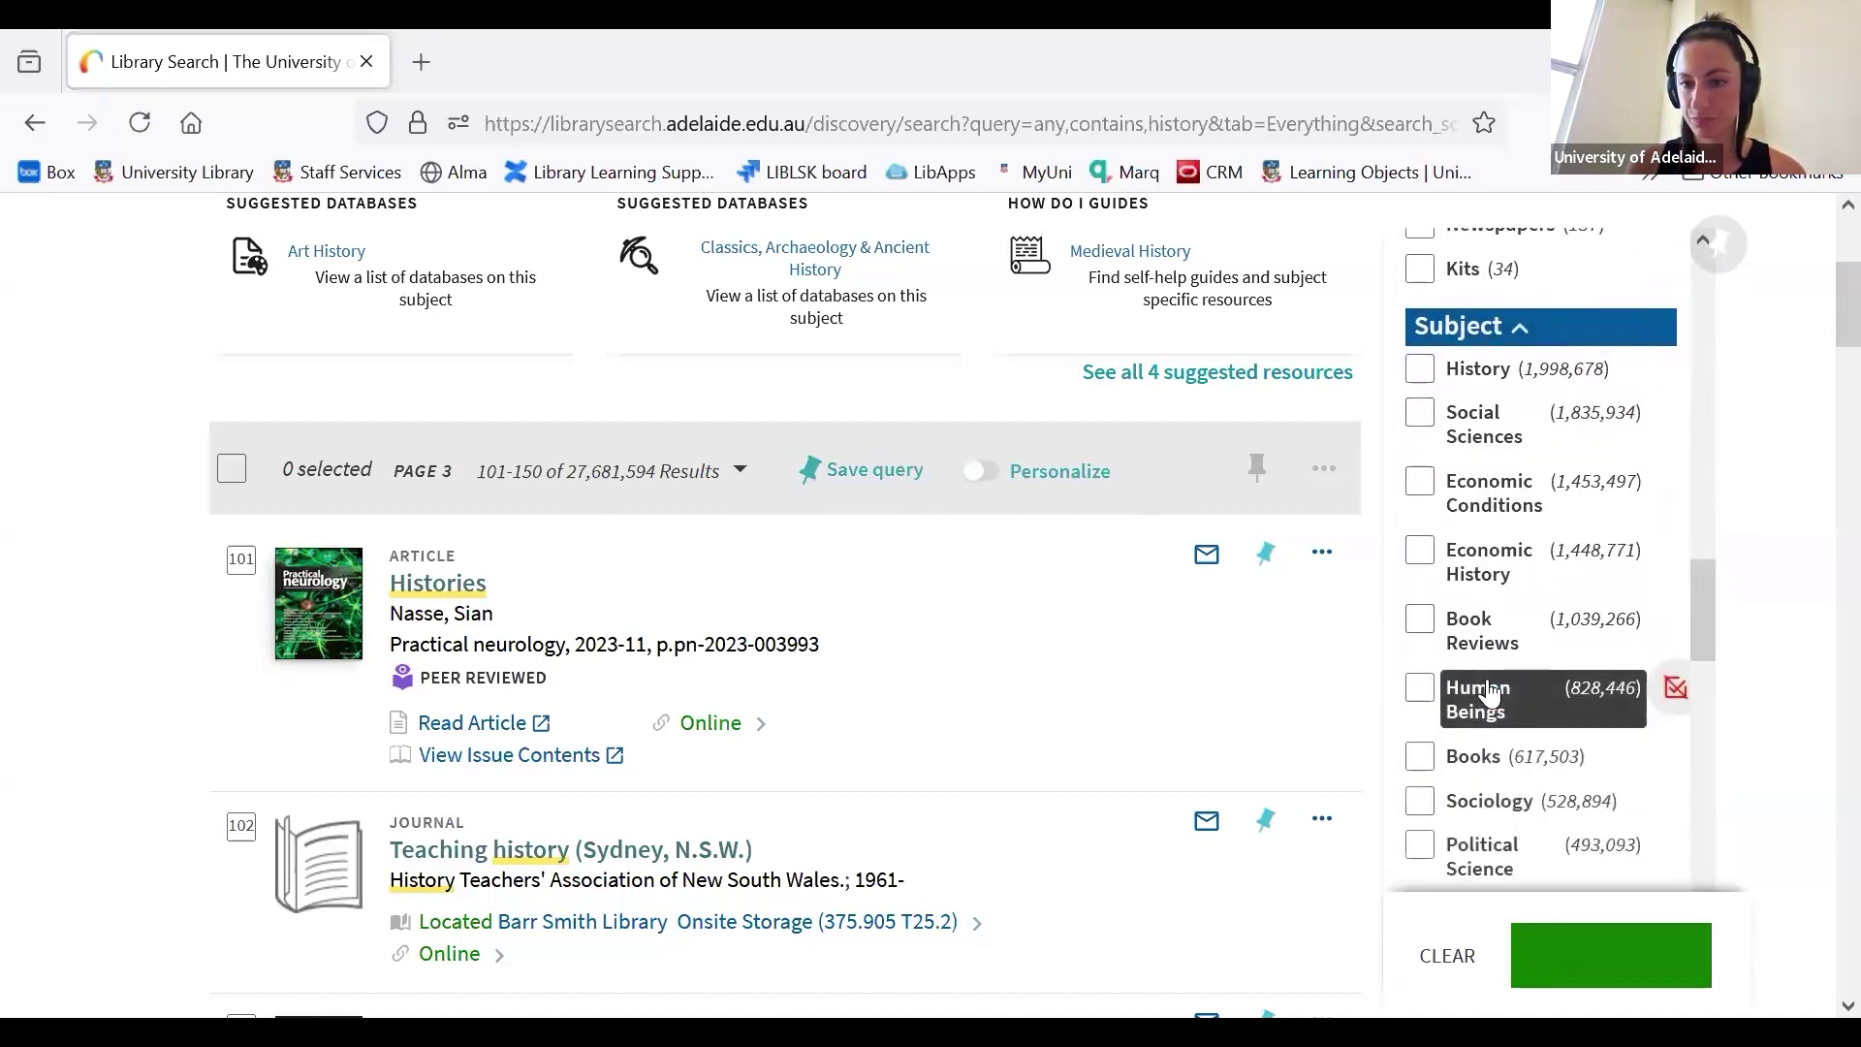
scroll(1489, 690, down, 2)
scroll(1489, 690, down, 9)
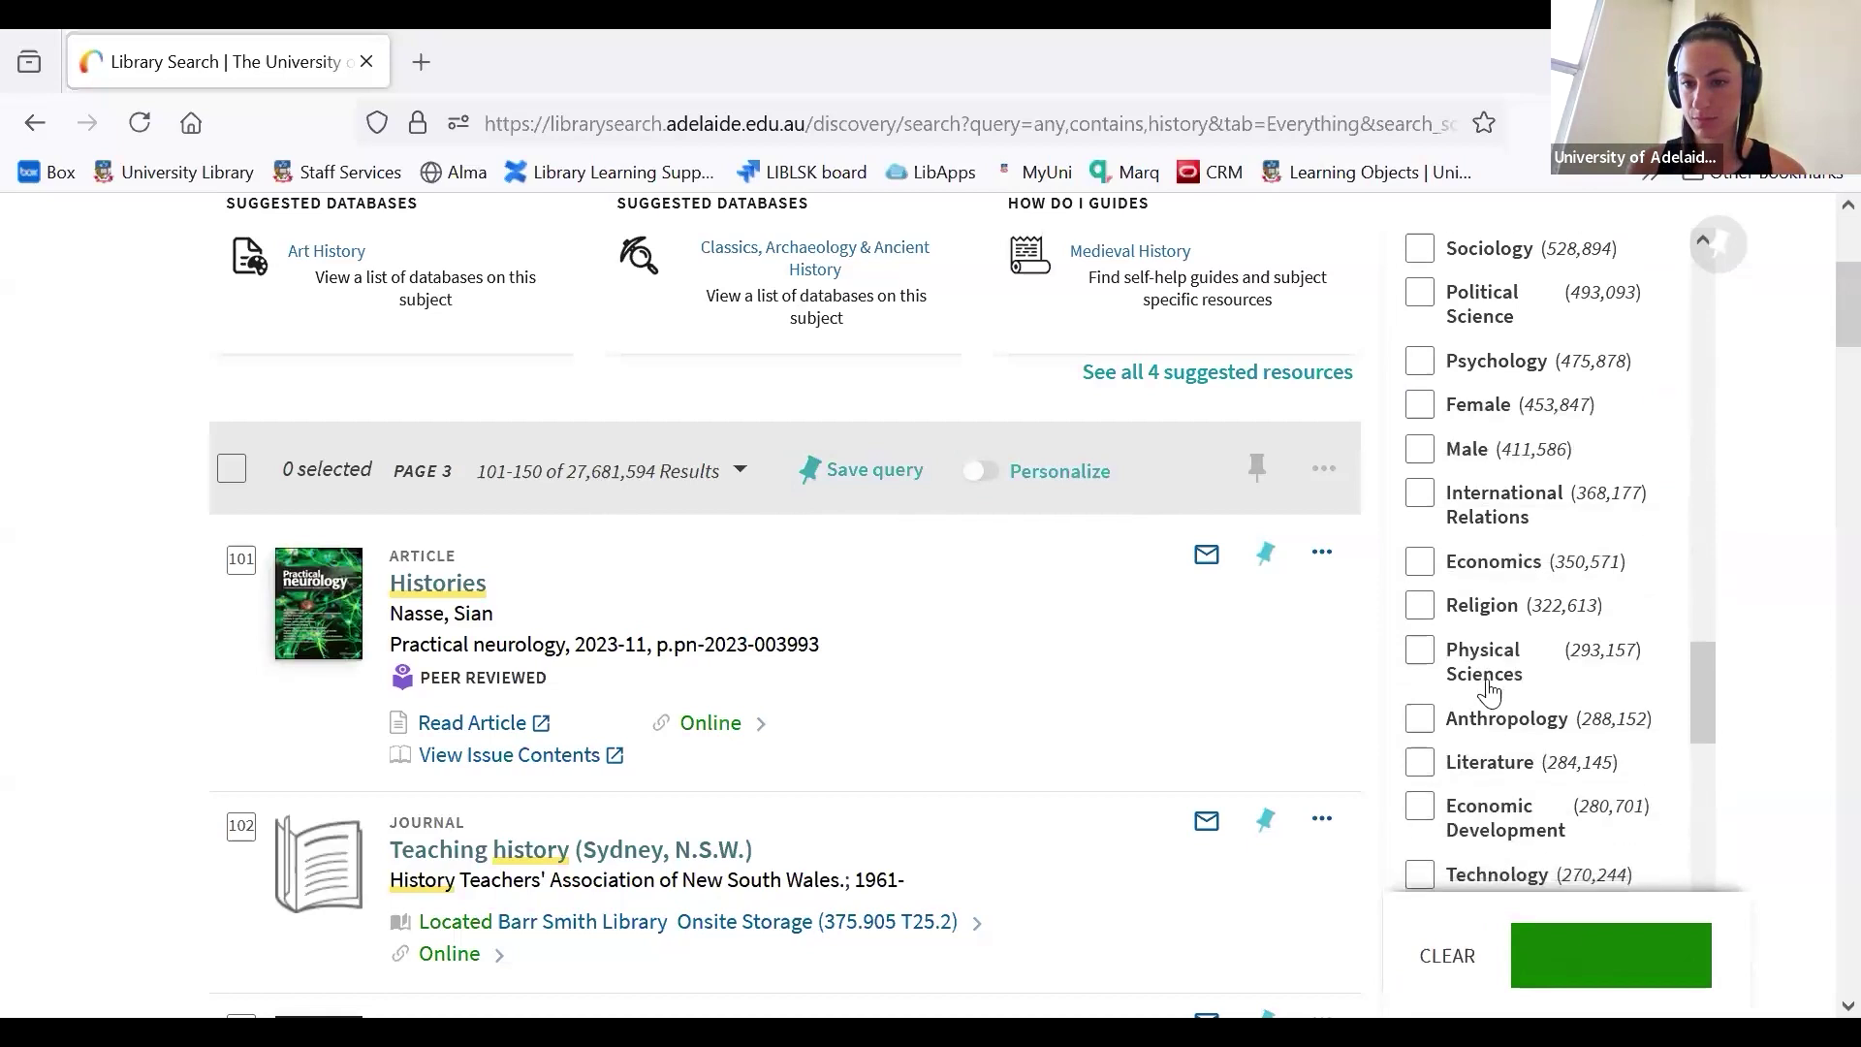
scroll(1489, 690, down, 2)
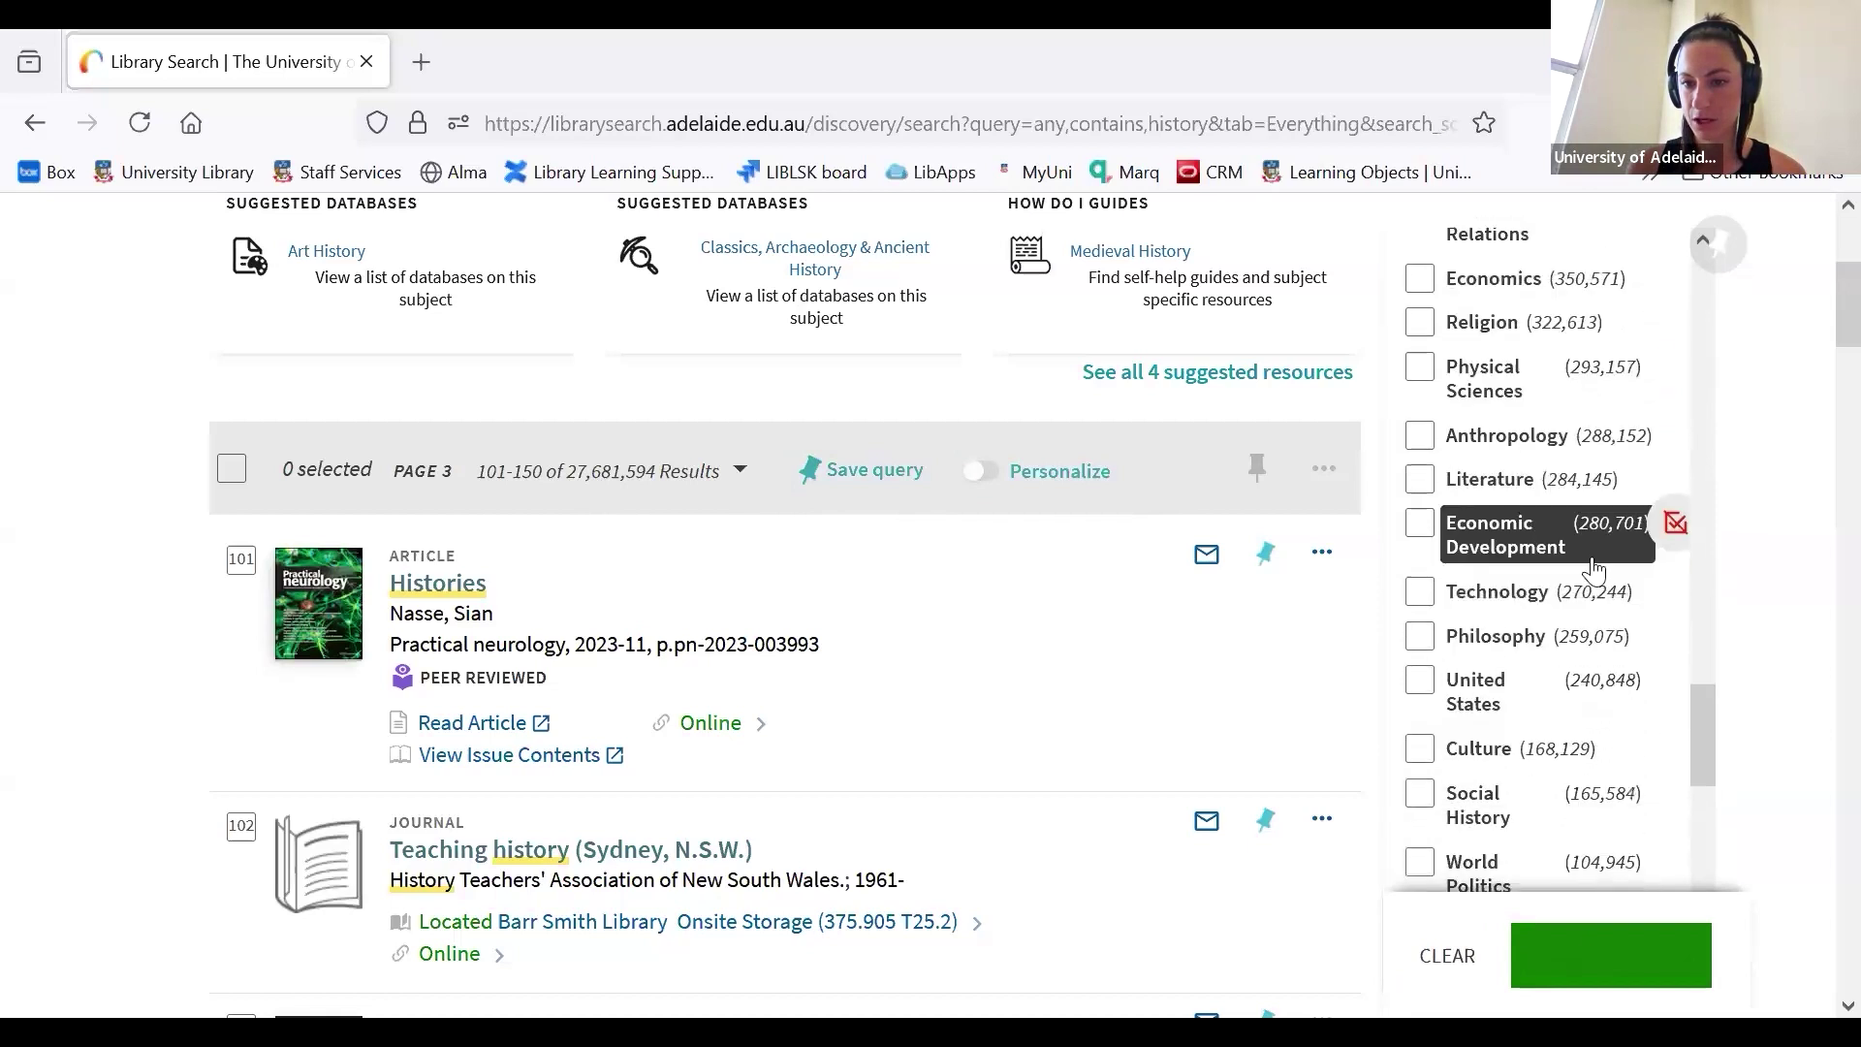
click(1419, 590)
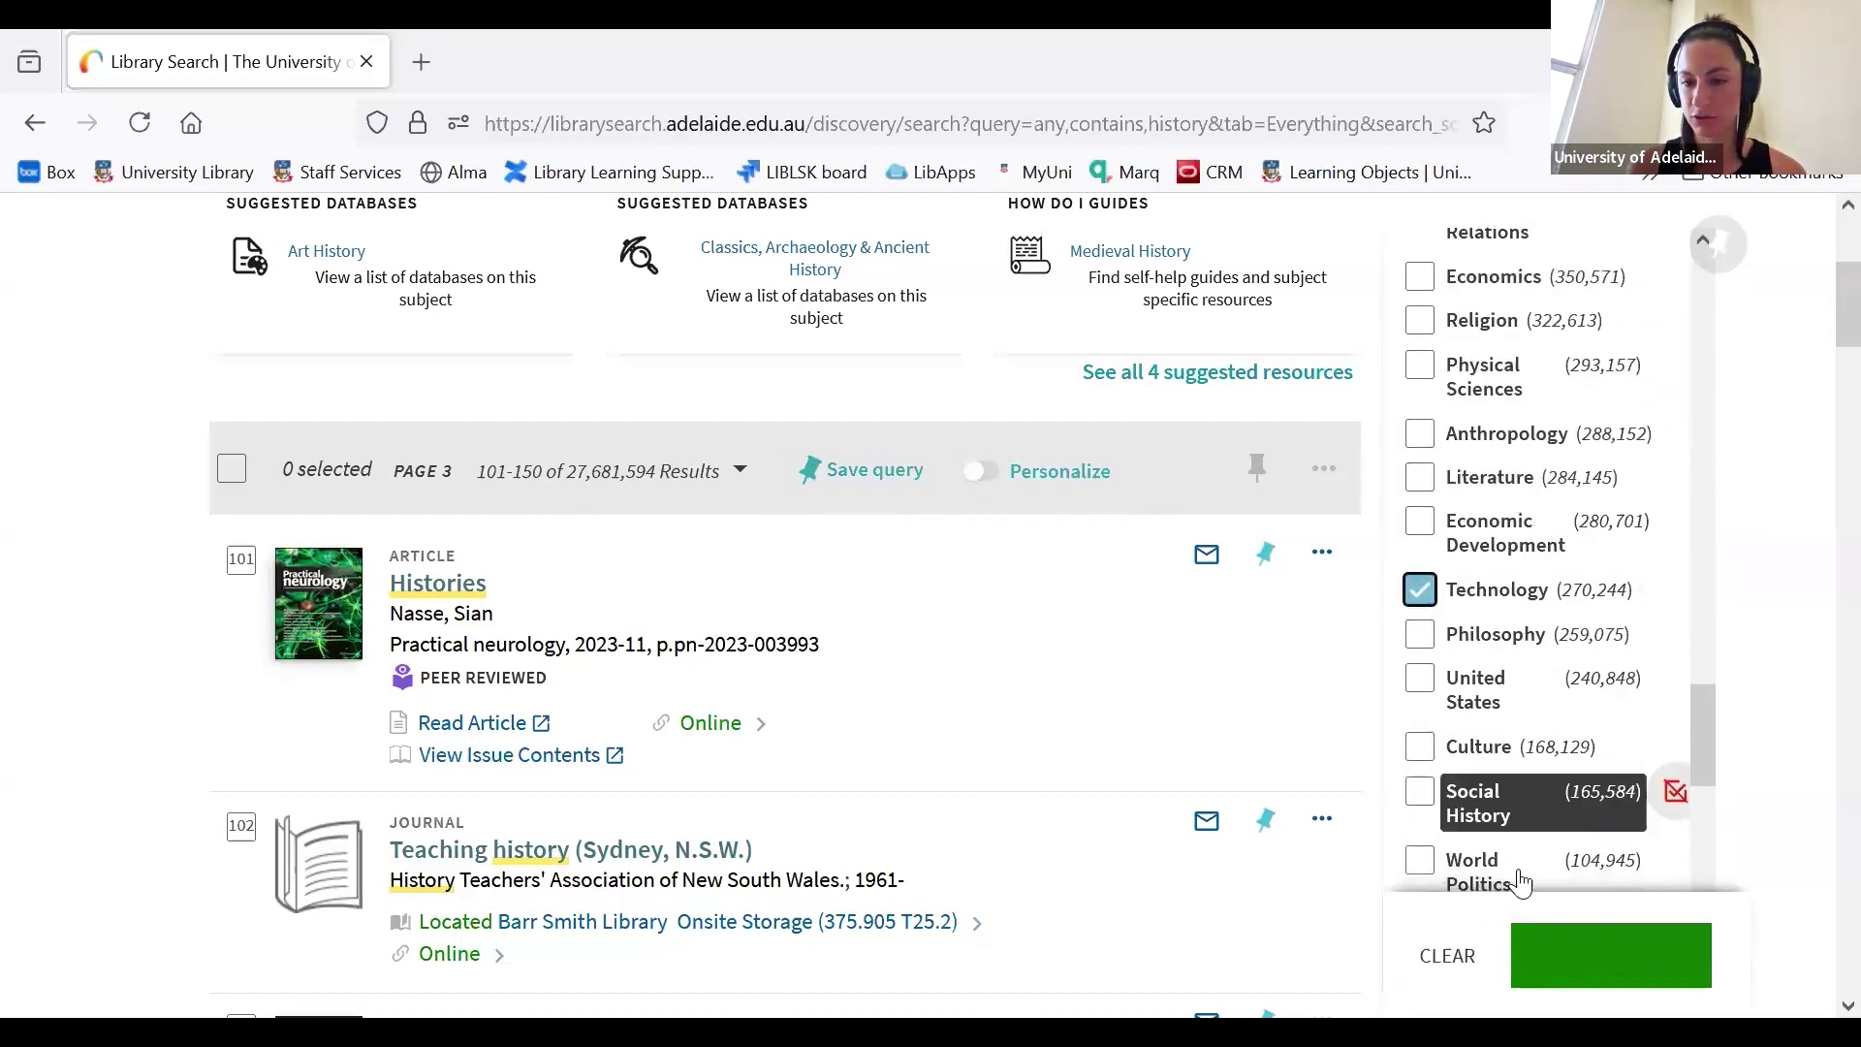
click(1609, 960)
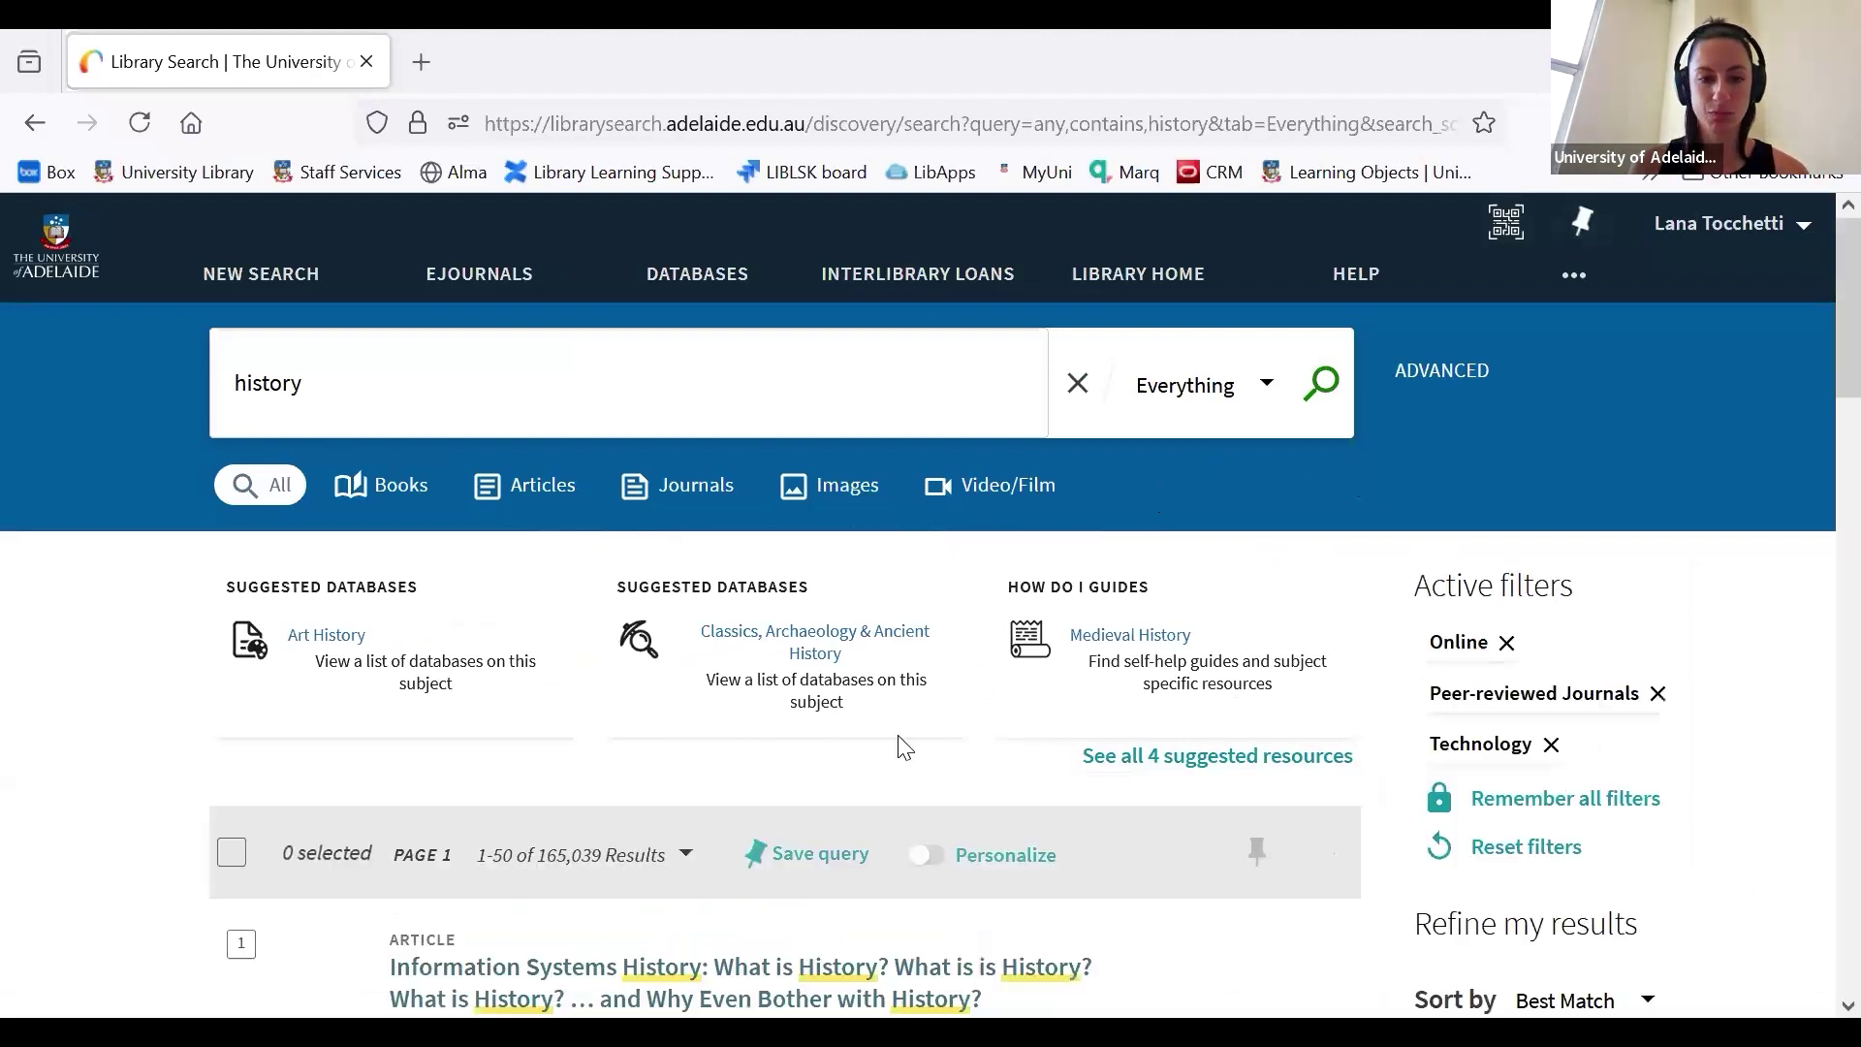
Set the start year of the Date filter to 2019 and refine the results by it.
scroll(900, 738, down, 2)
scroll(900, 739, down, 1)
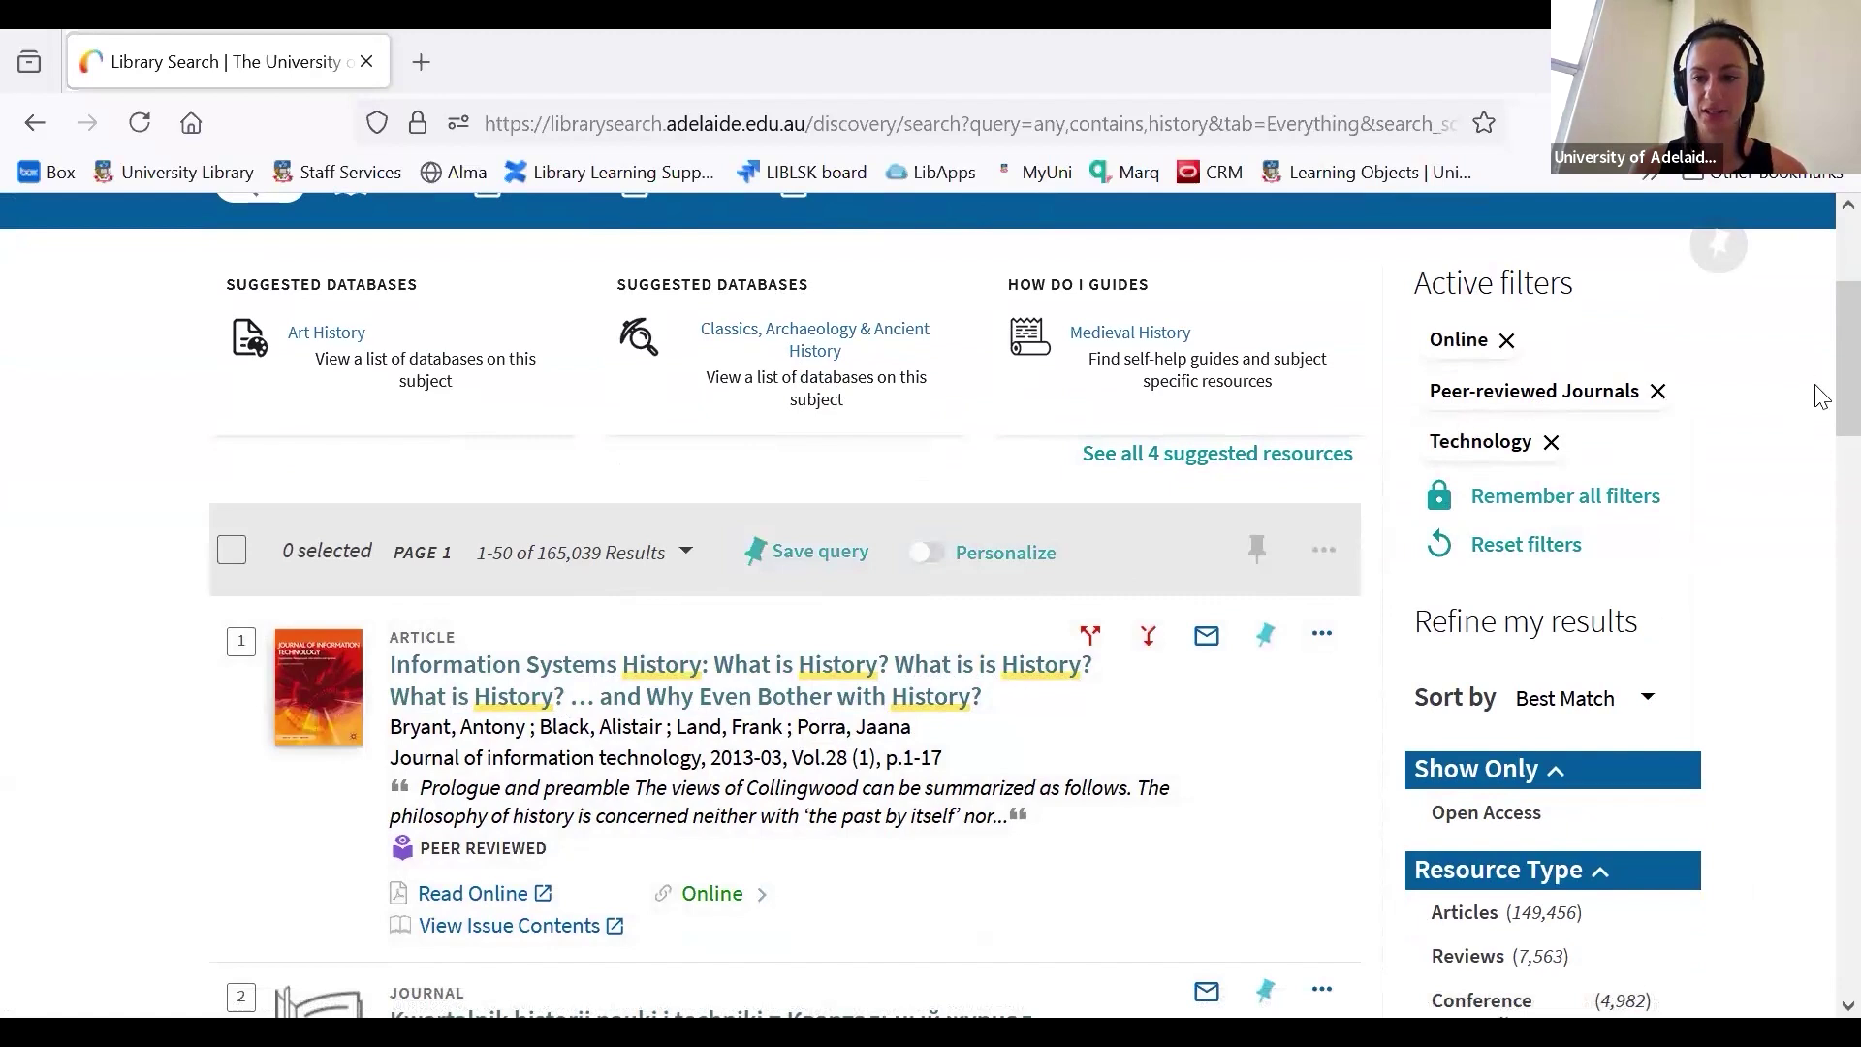
scroll(1812, 523, down, 7)
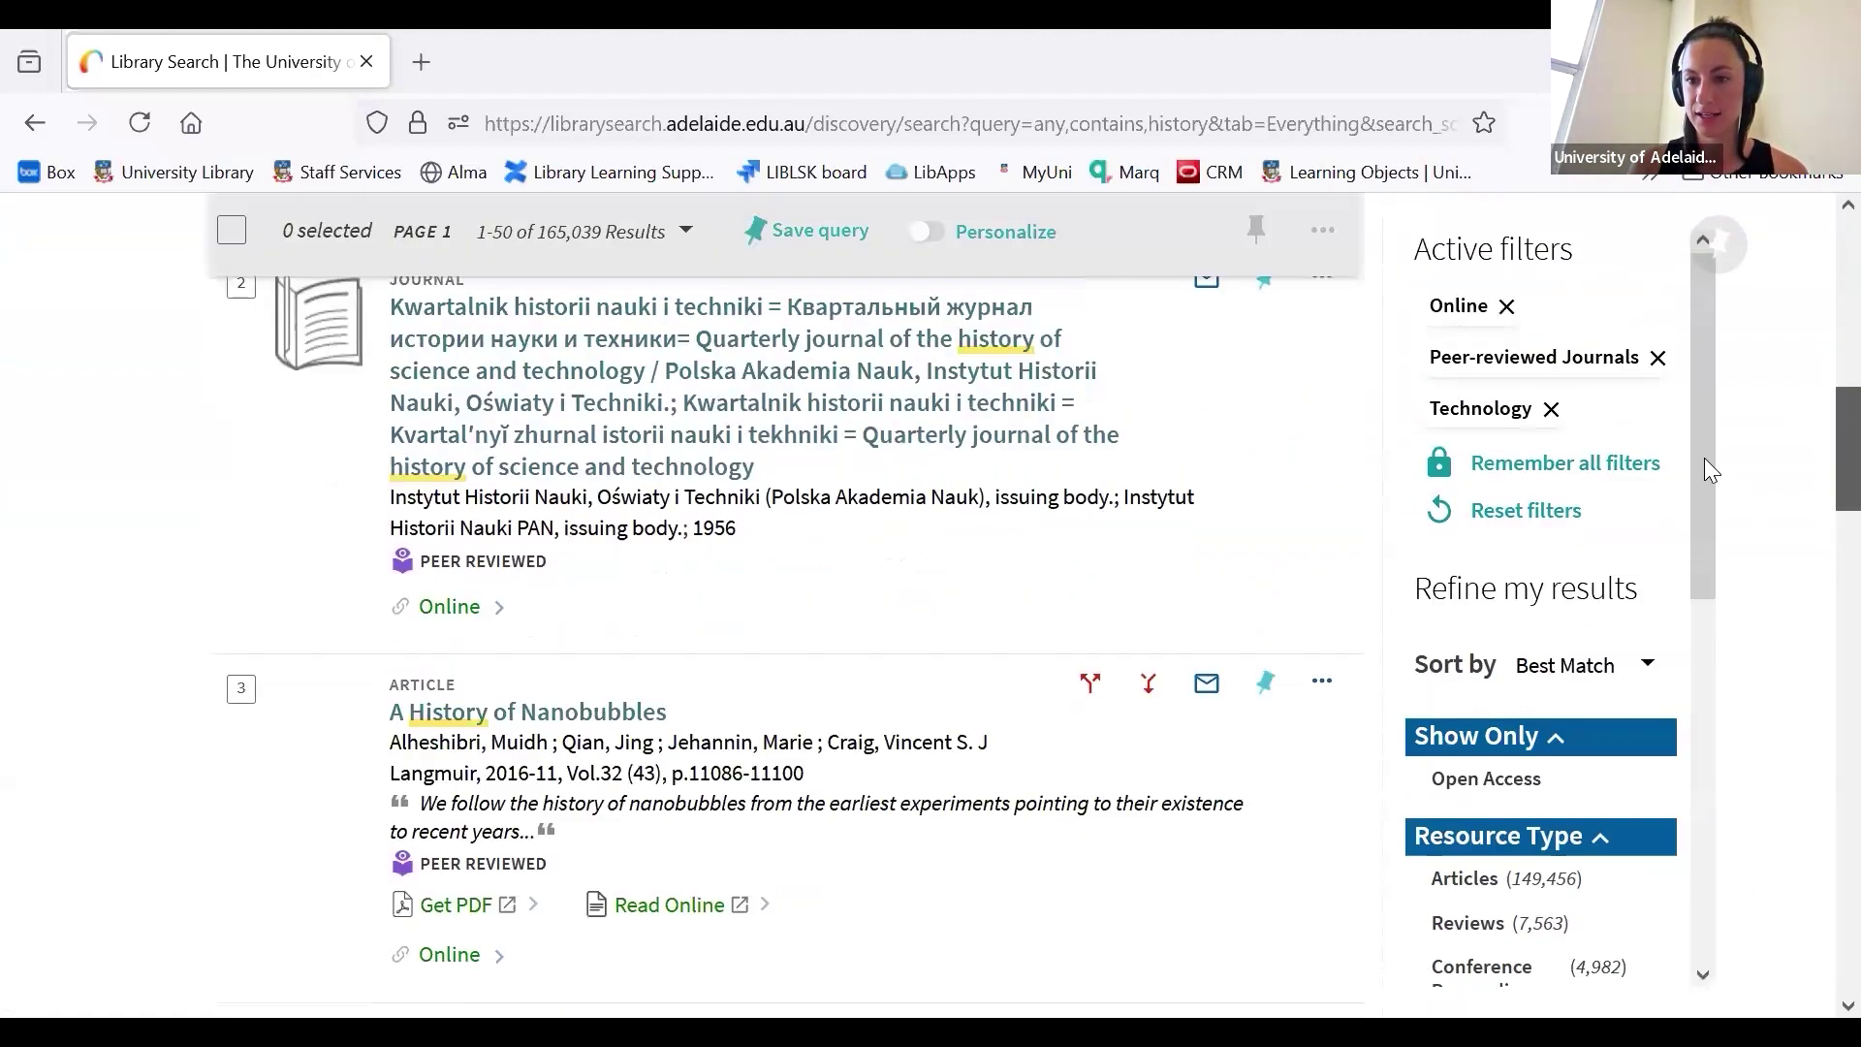
scroll(1717, 558, down, 7)
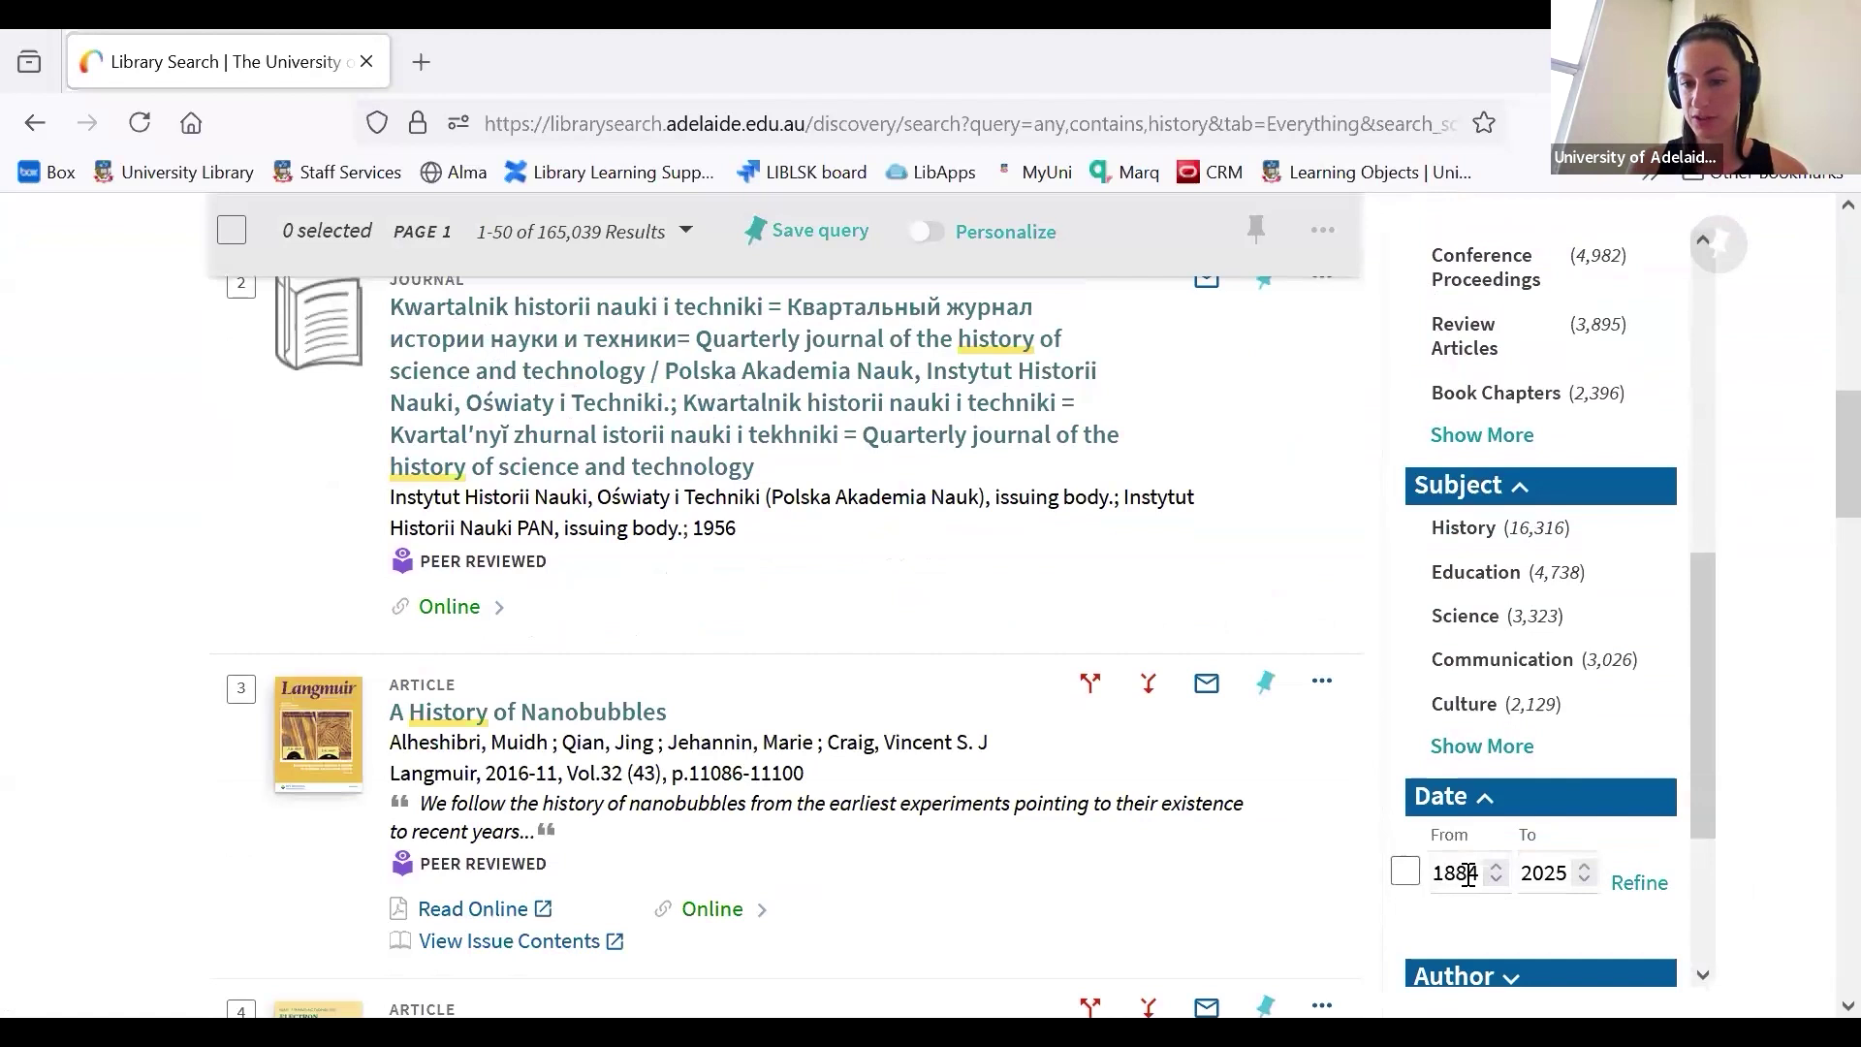
click(1460, 873)
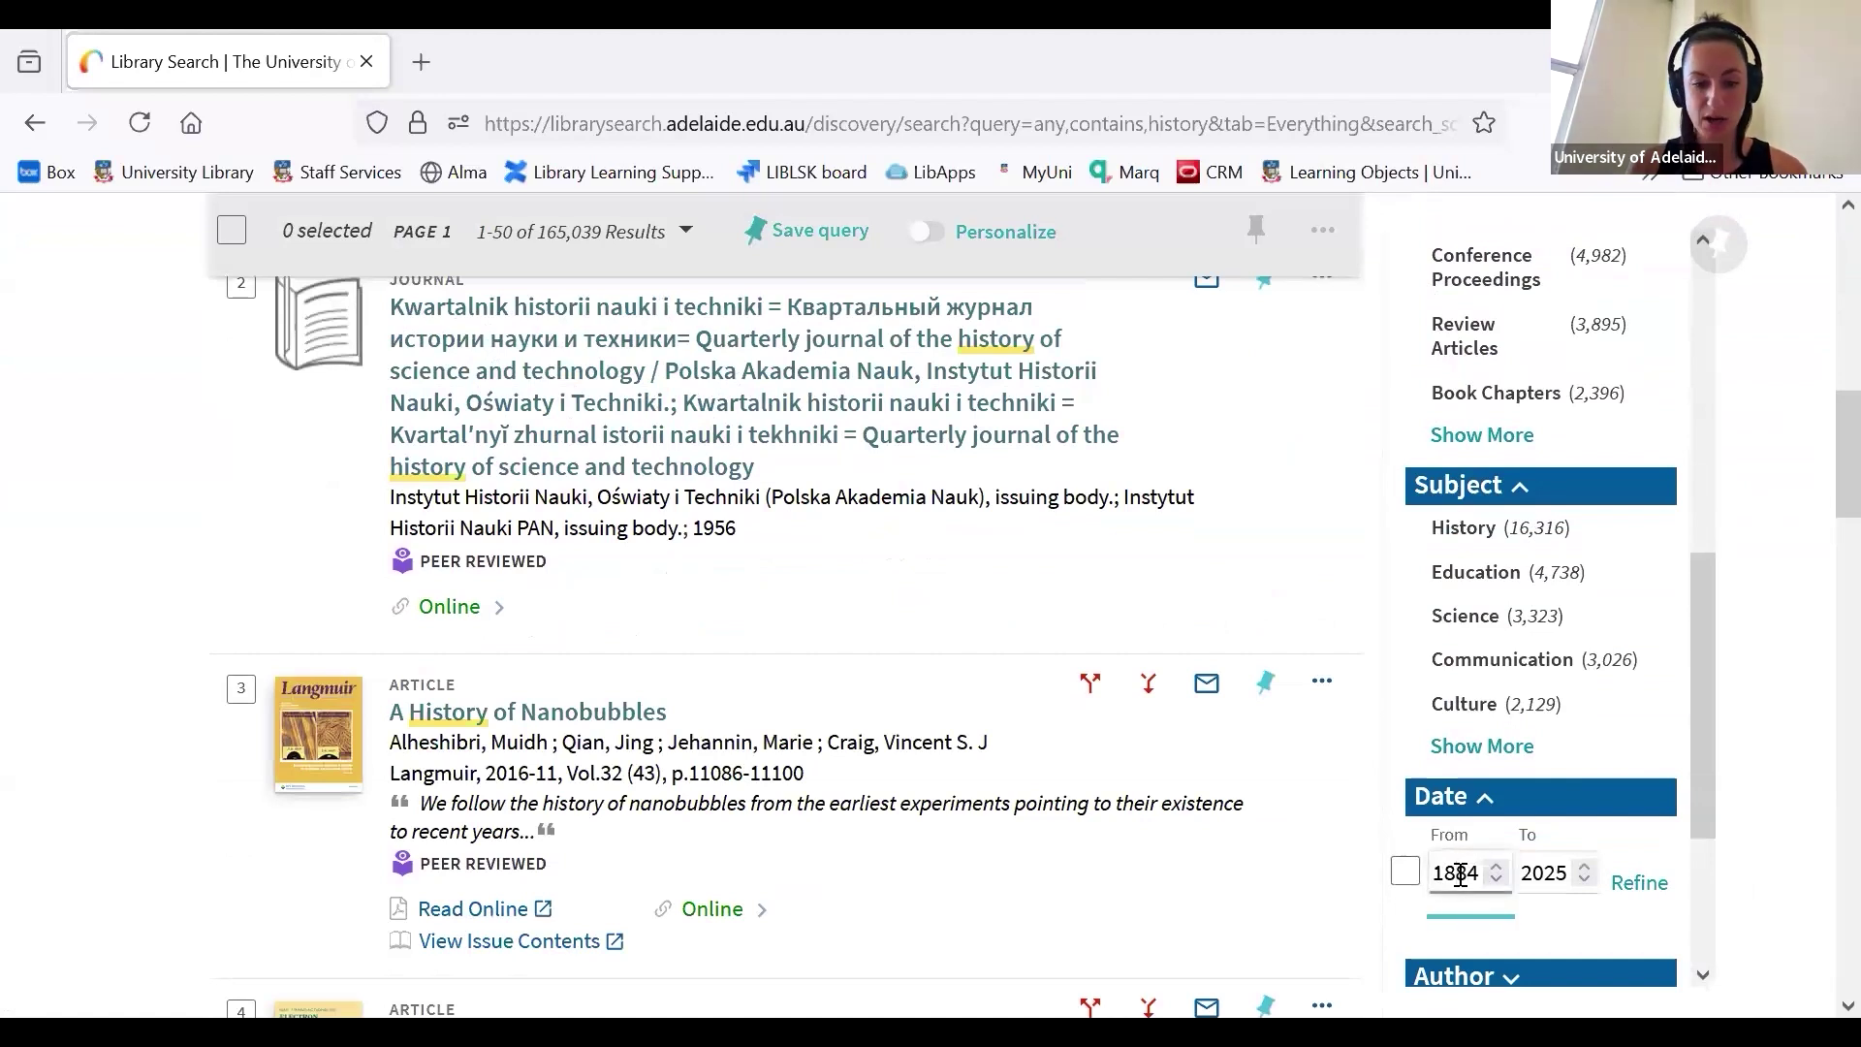
text(20)
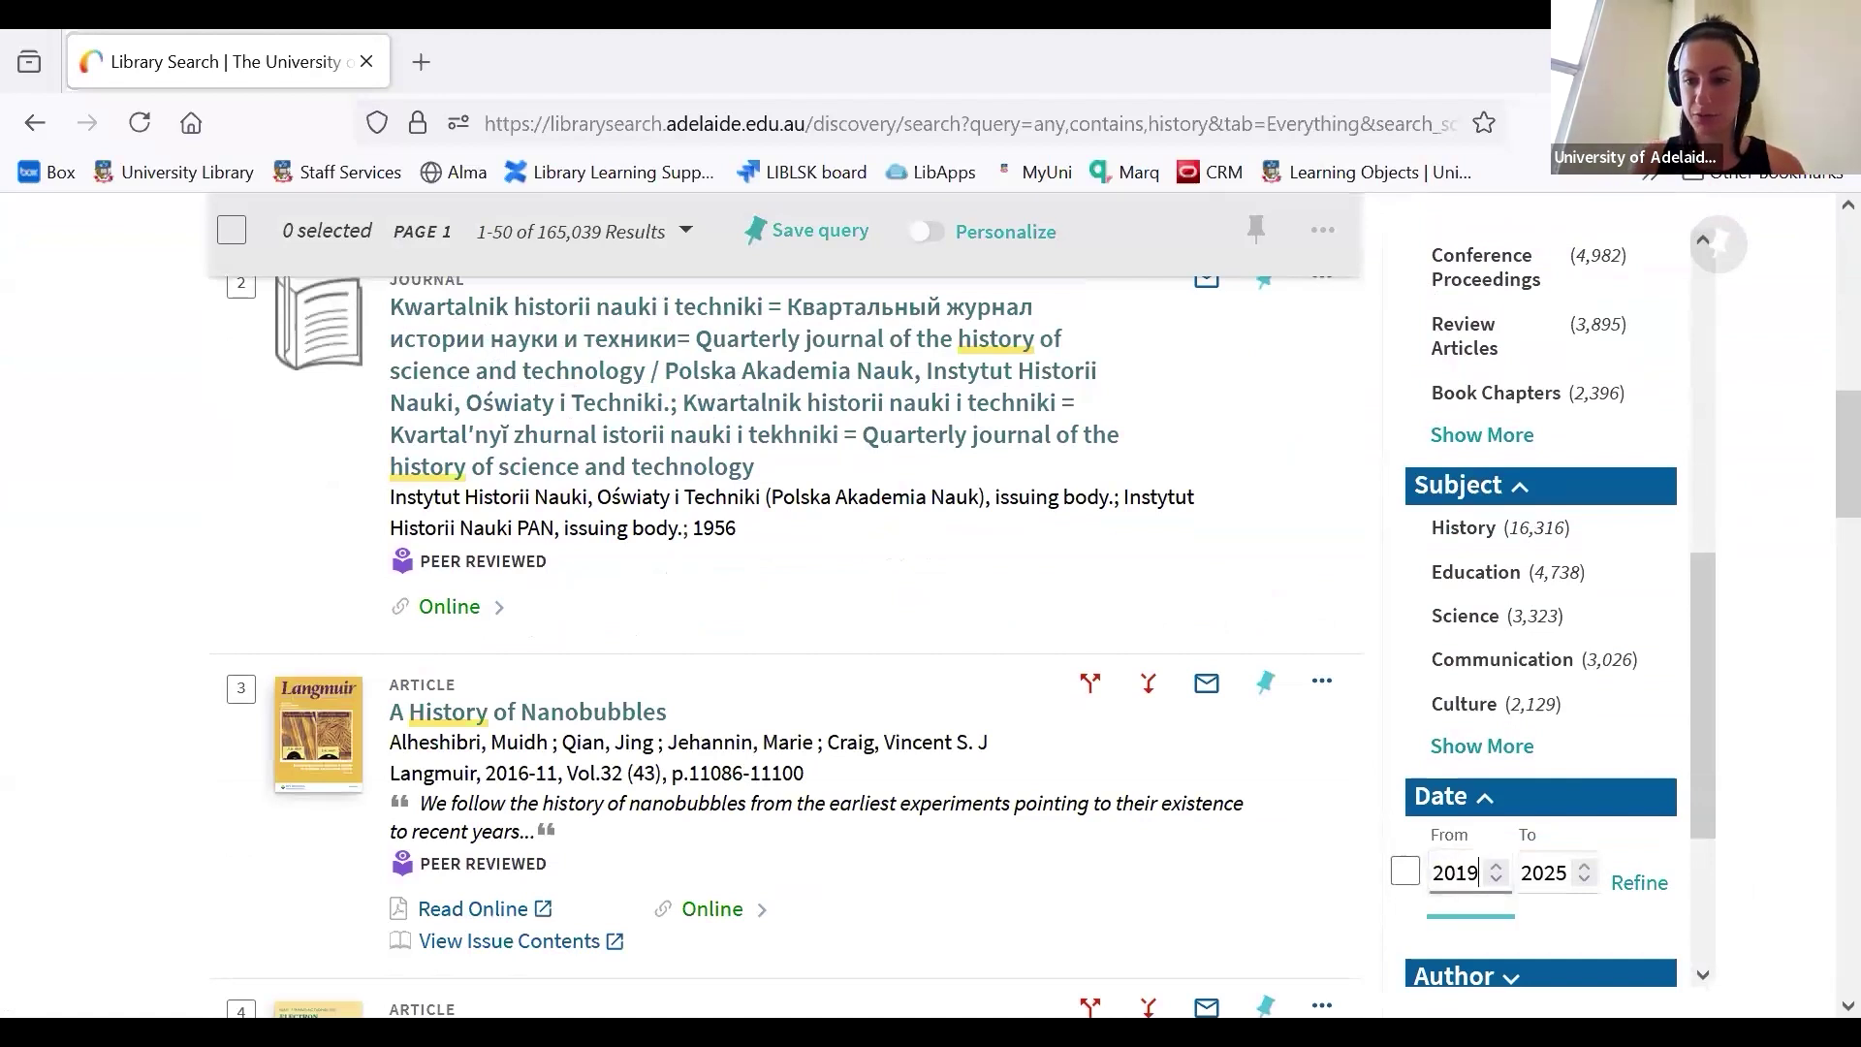
text(19)
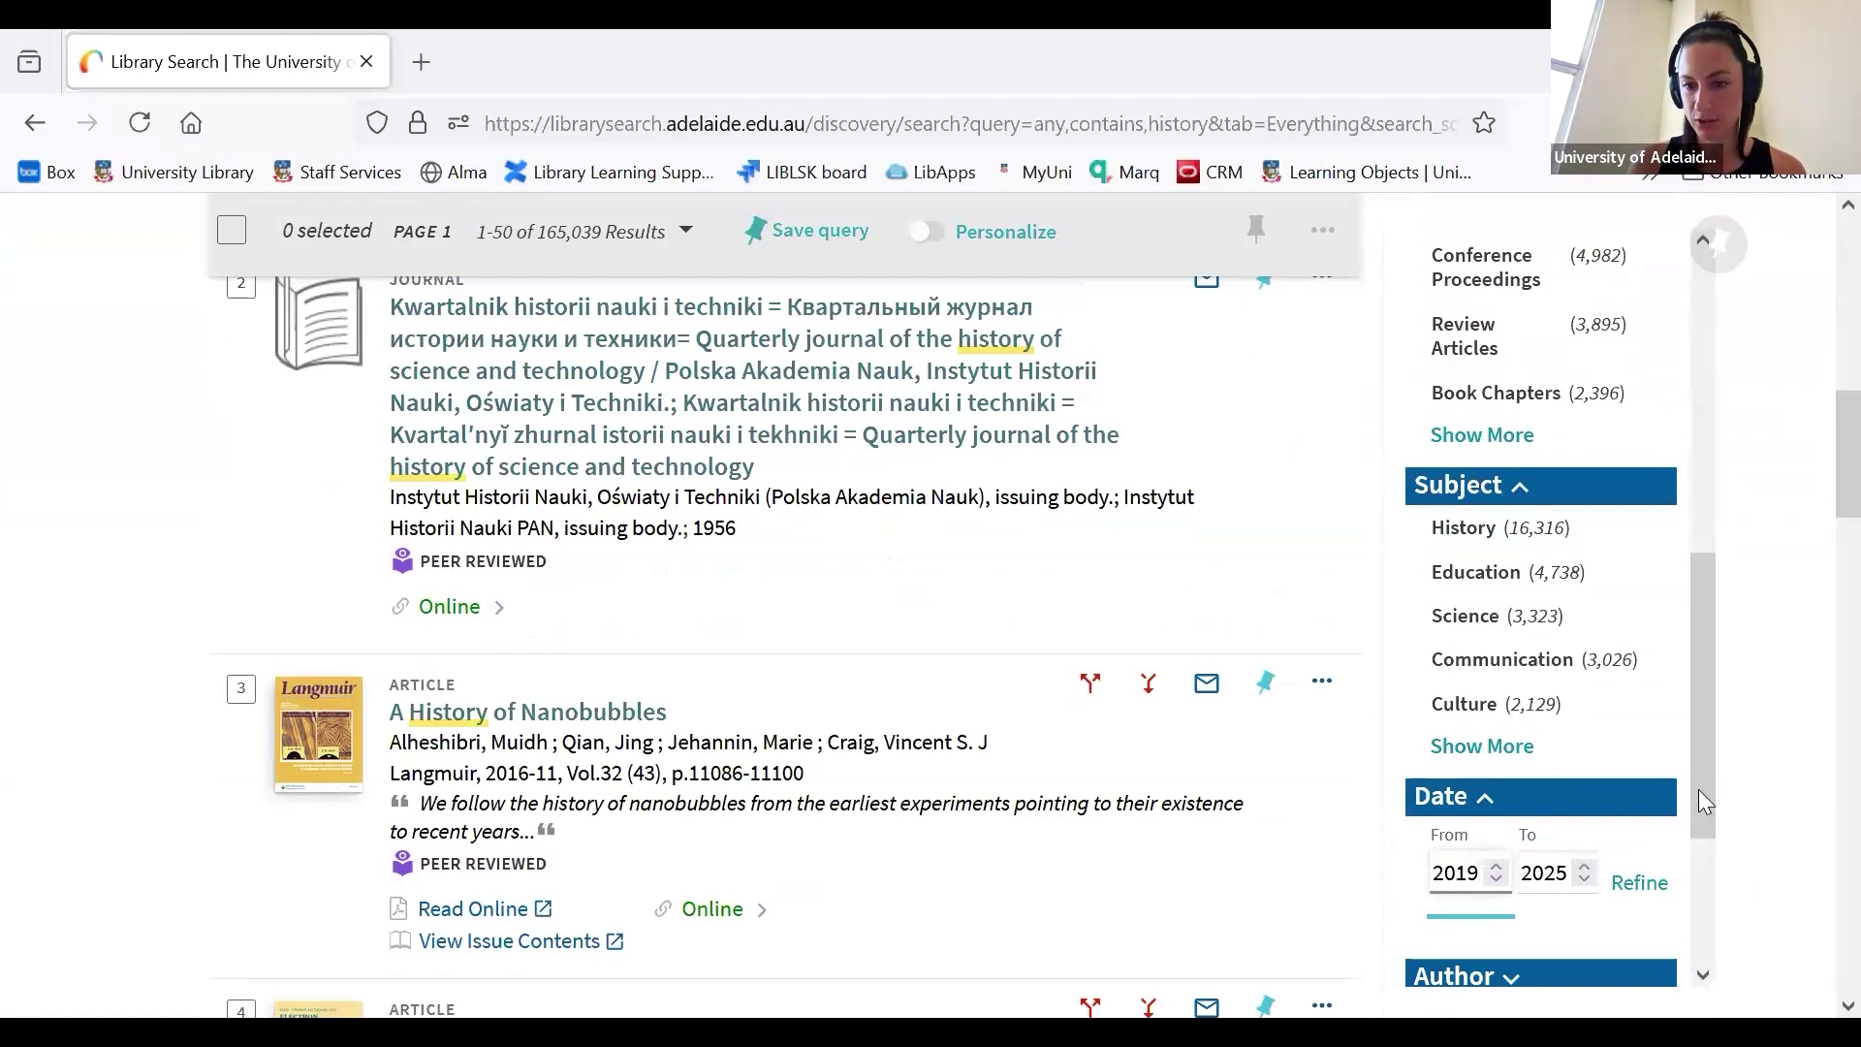
scroll(1703, 860, down, 1)
scroll(1721, 947, down, 3)
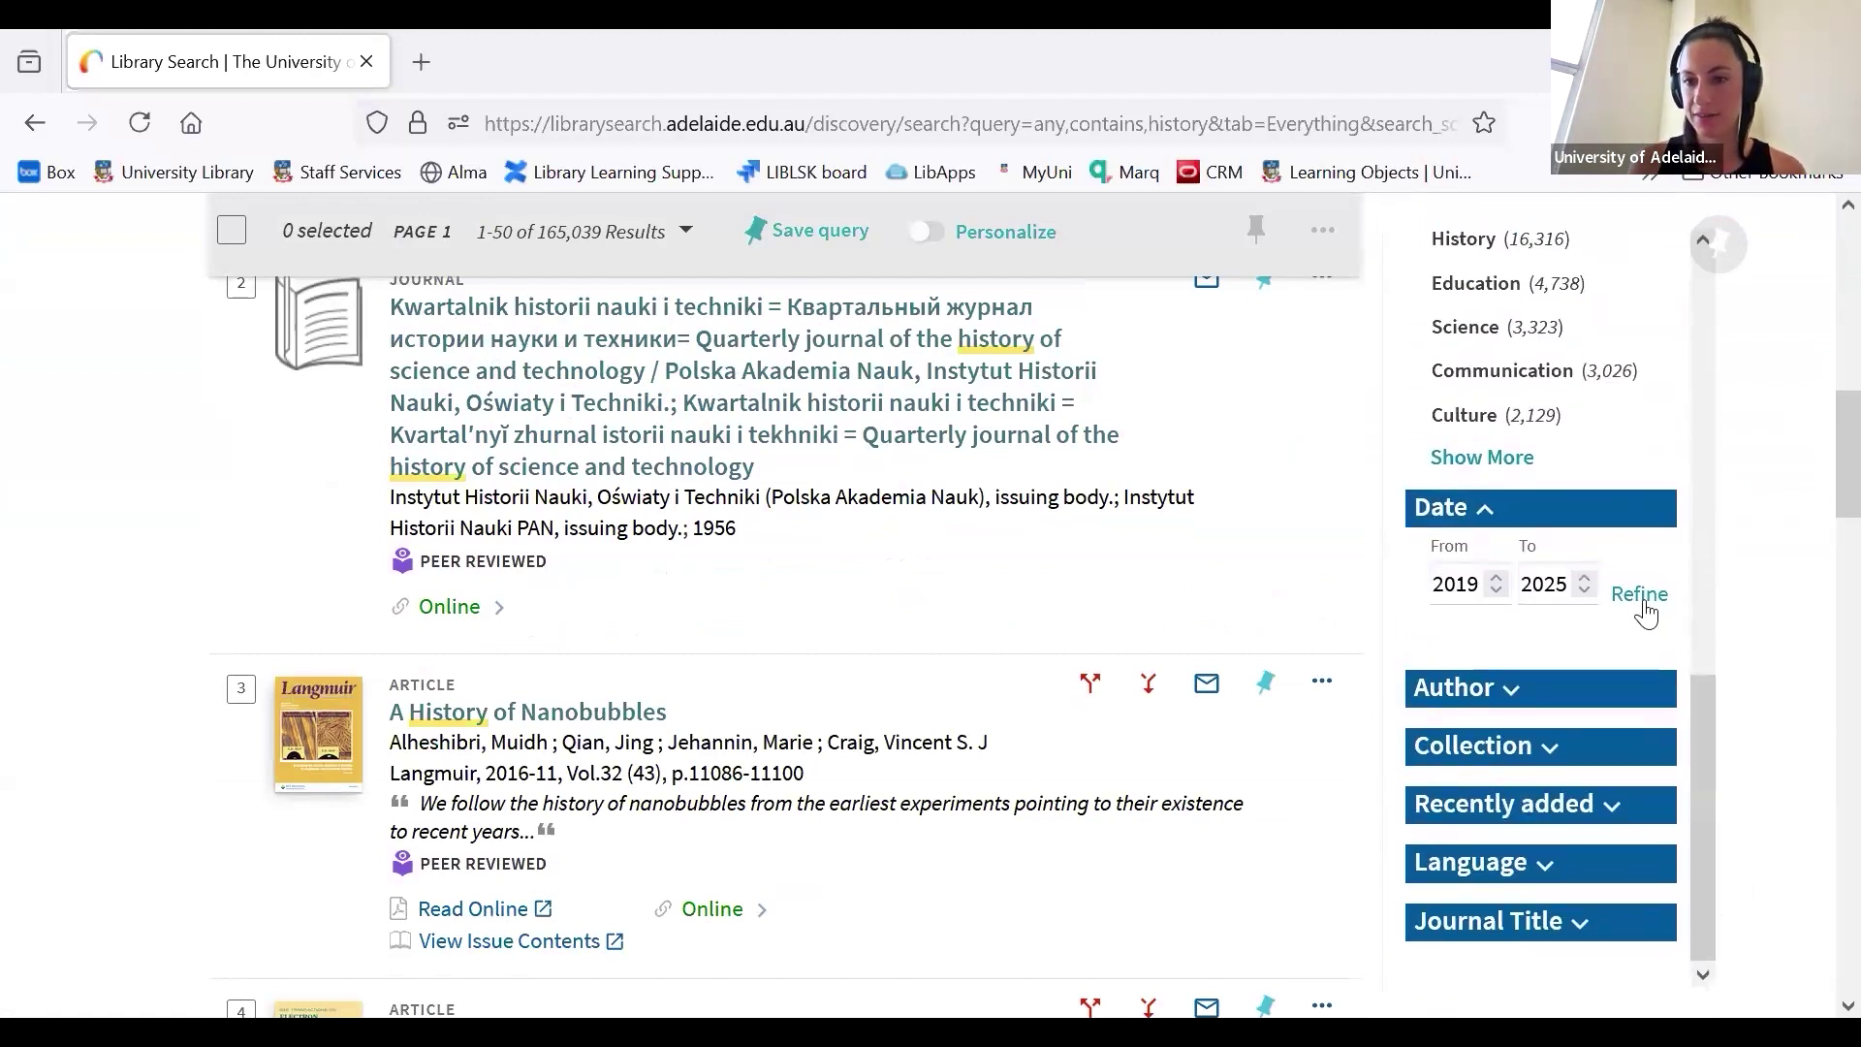
click(1639, 596)
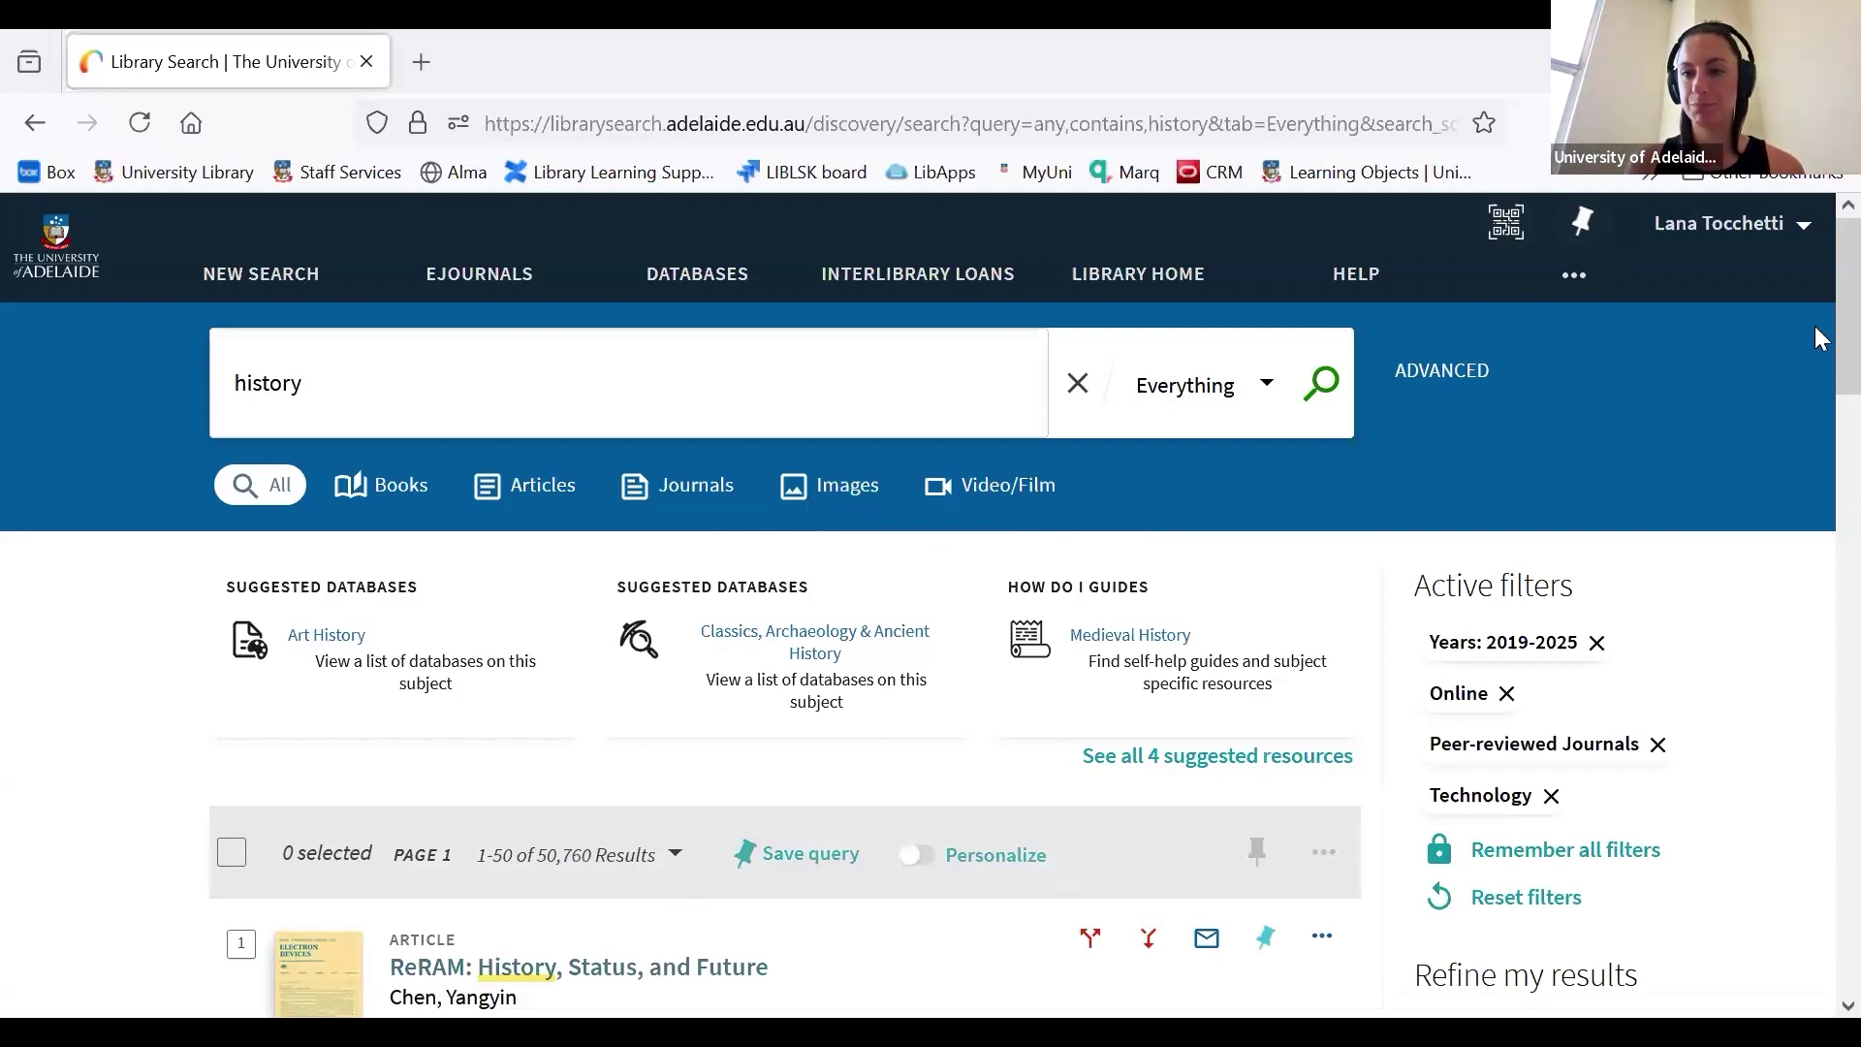
Remove the Technology filter from the active filters and look over the refreshed results.
scroll(1816, 378, down, 2)
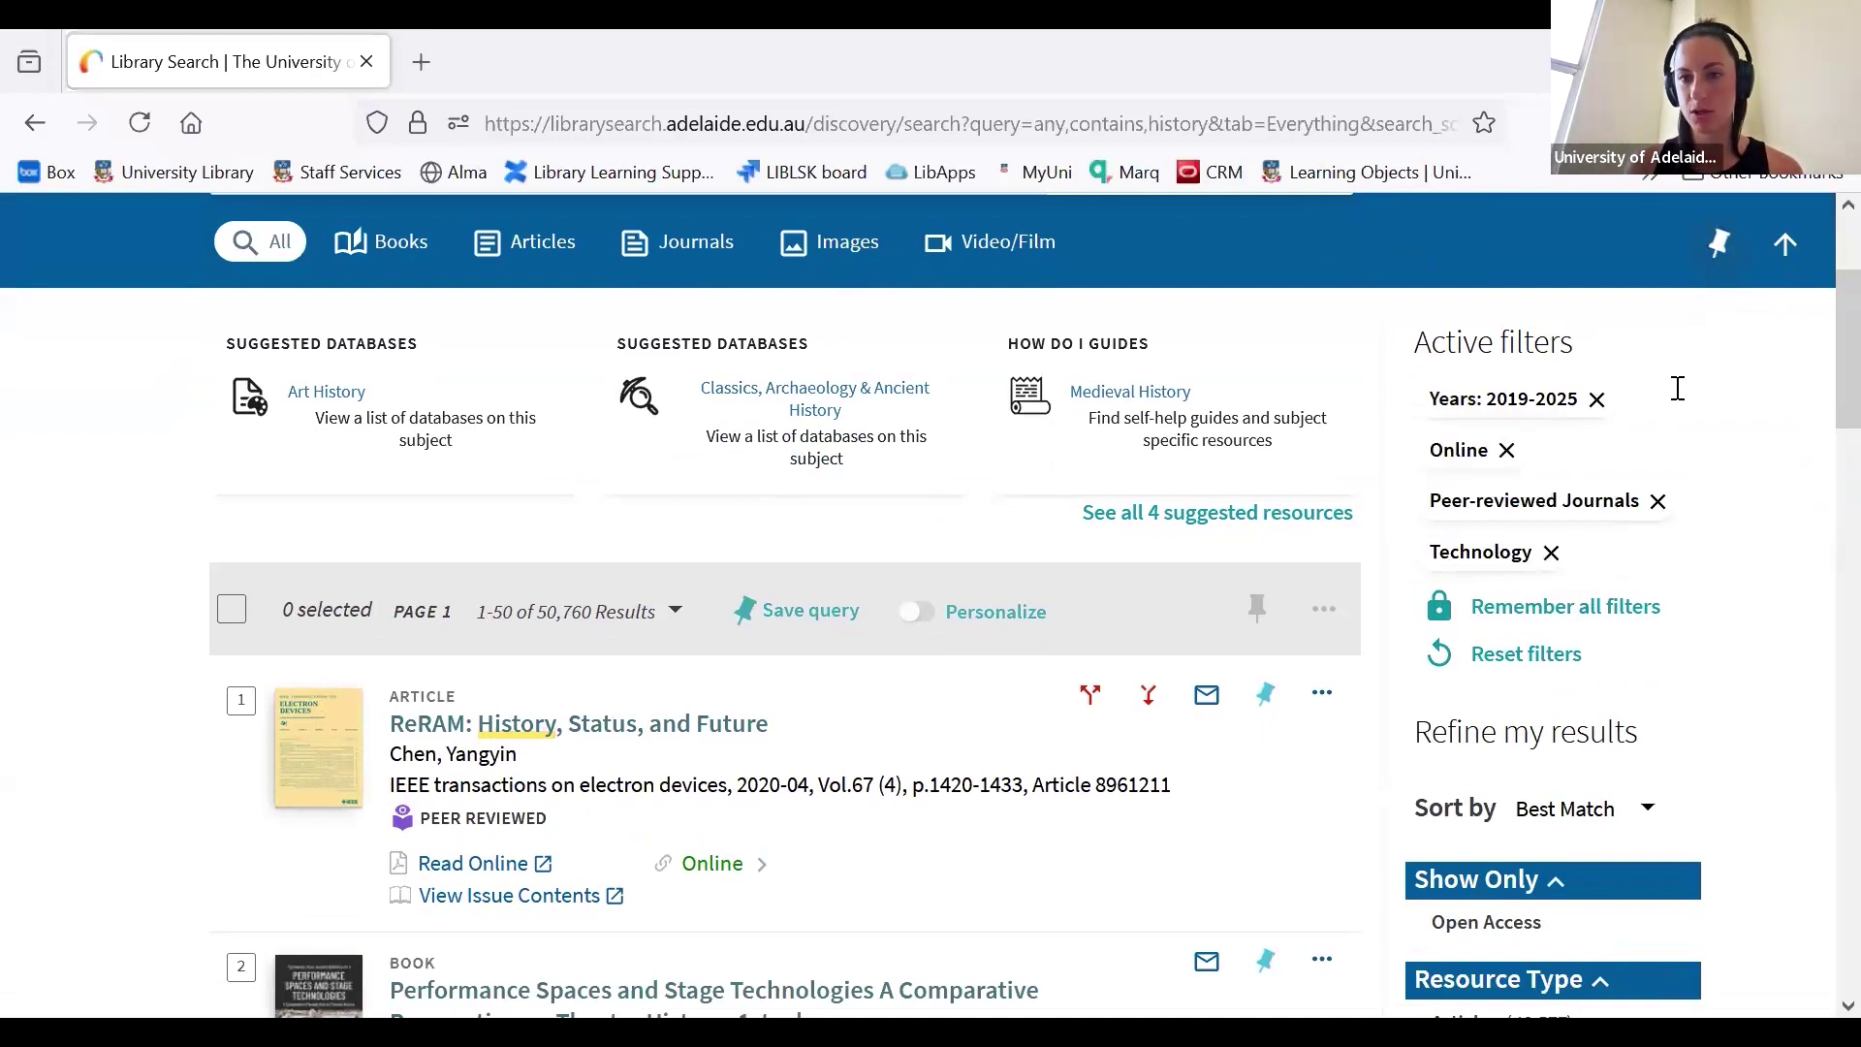
click(1552, 554)
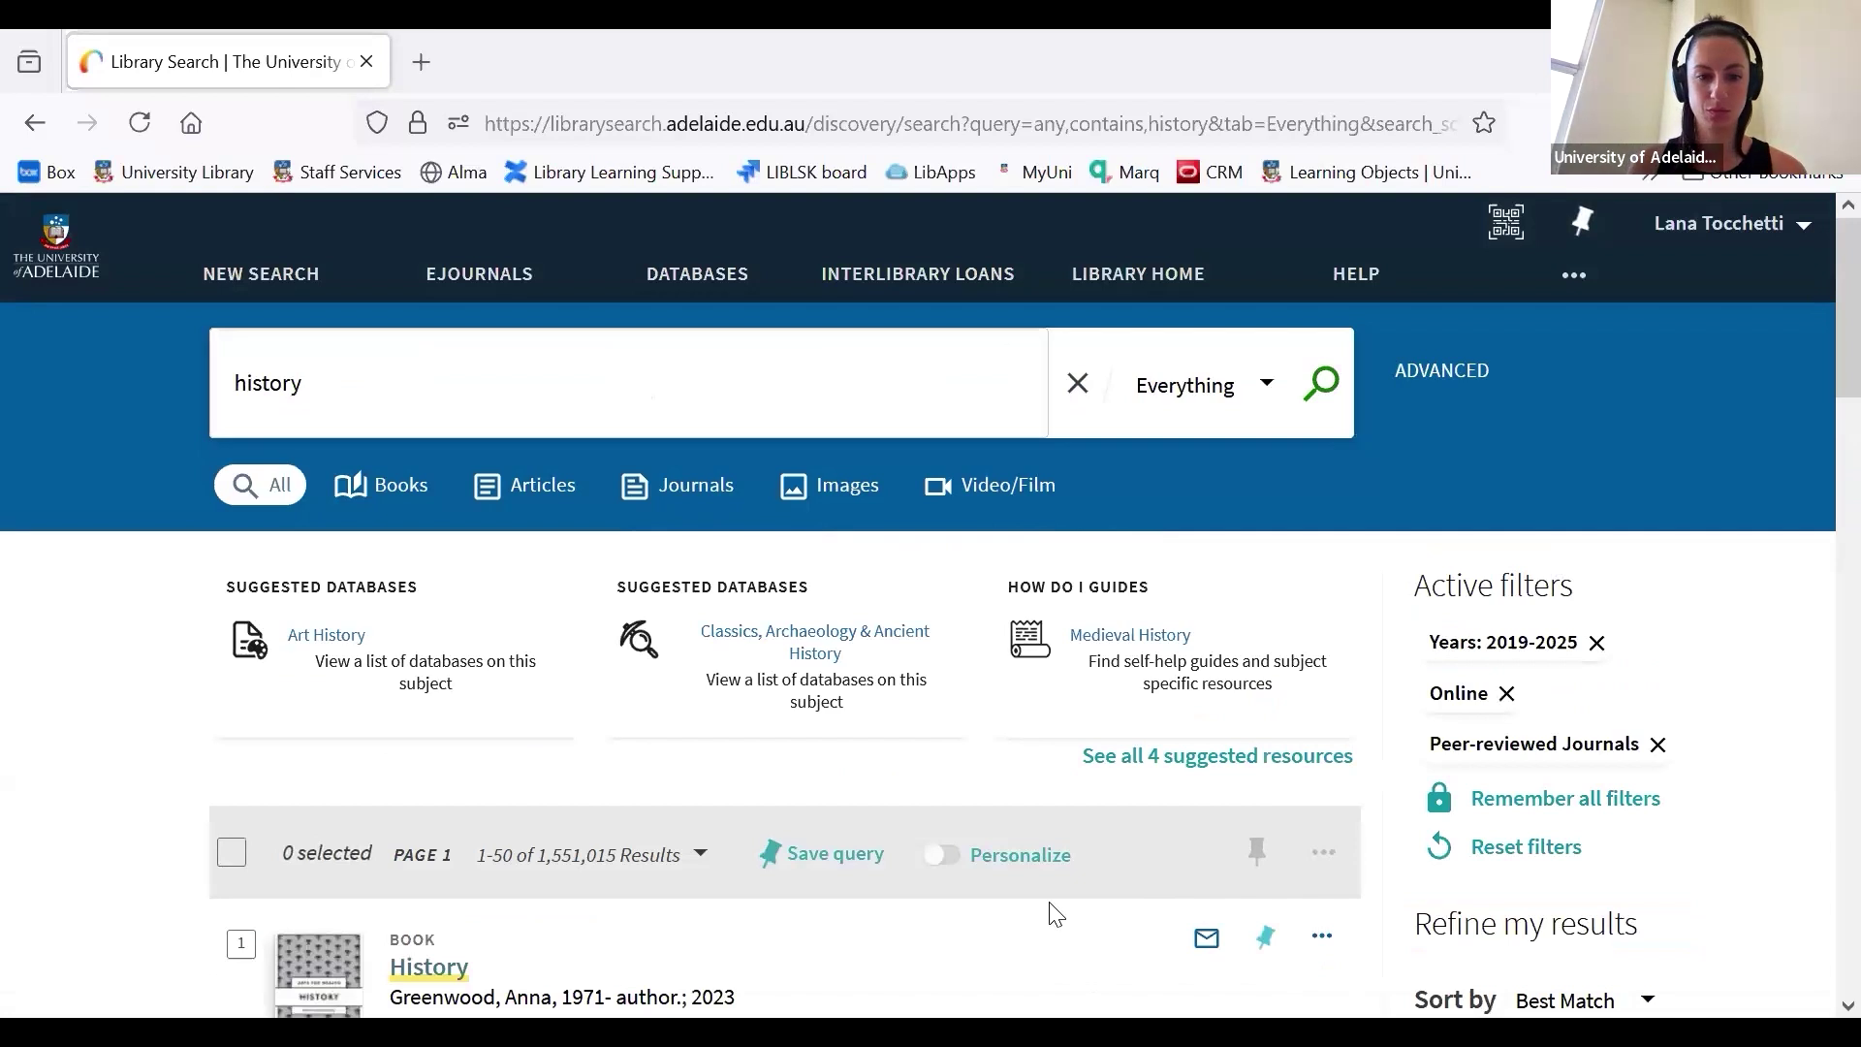
scroll(1054, 914, down, 2)
scroll(1054, 914, up, 2)
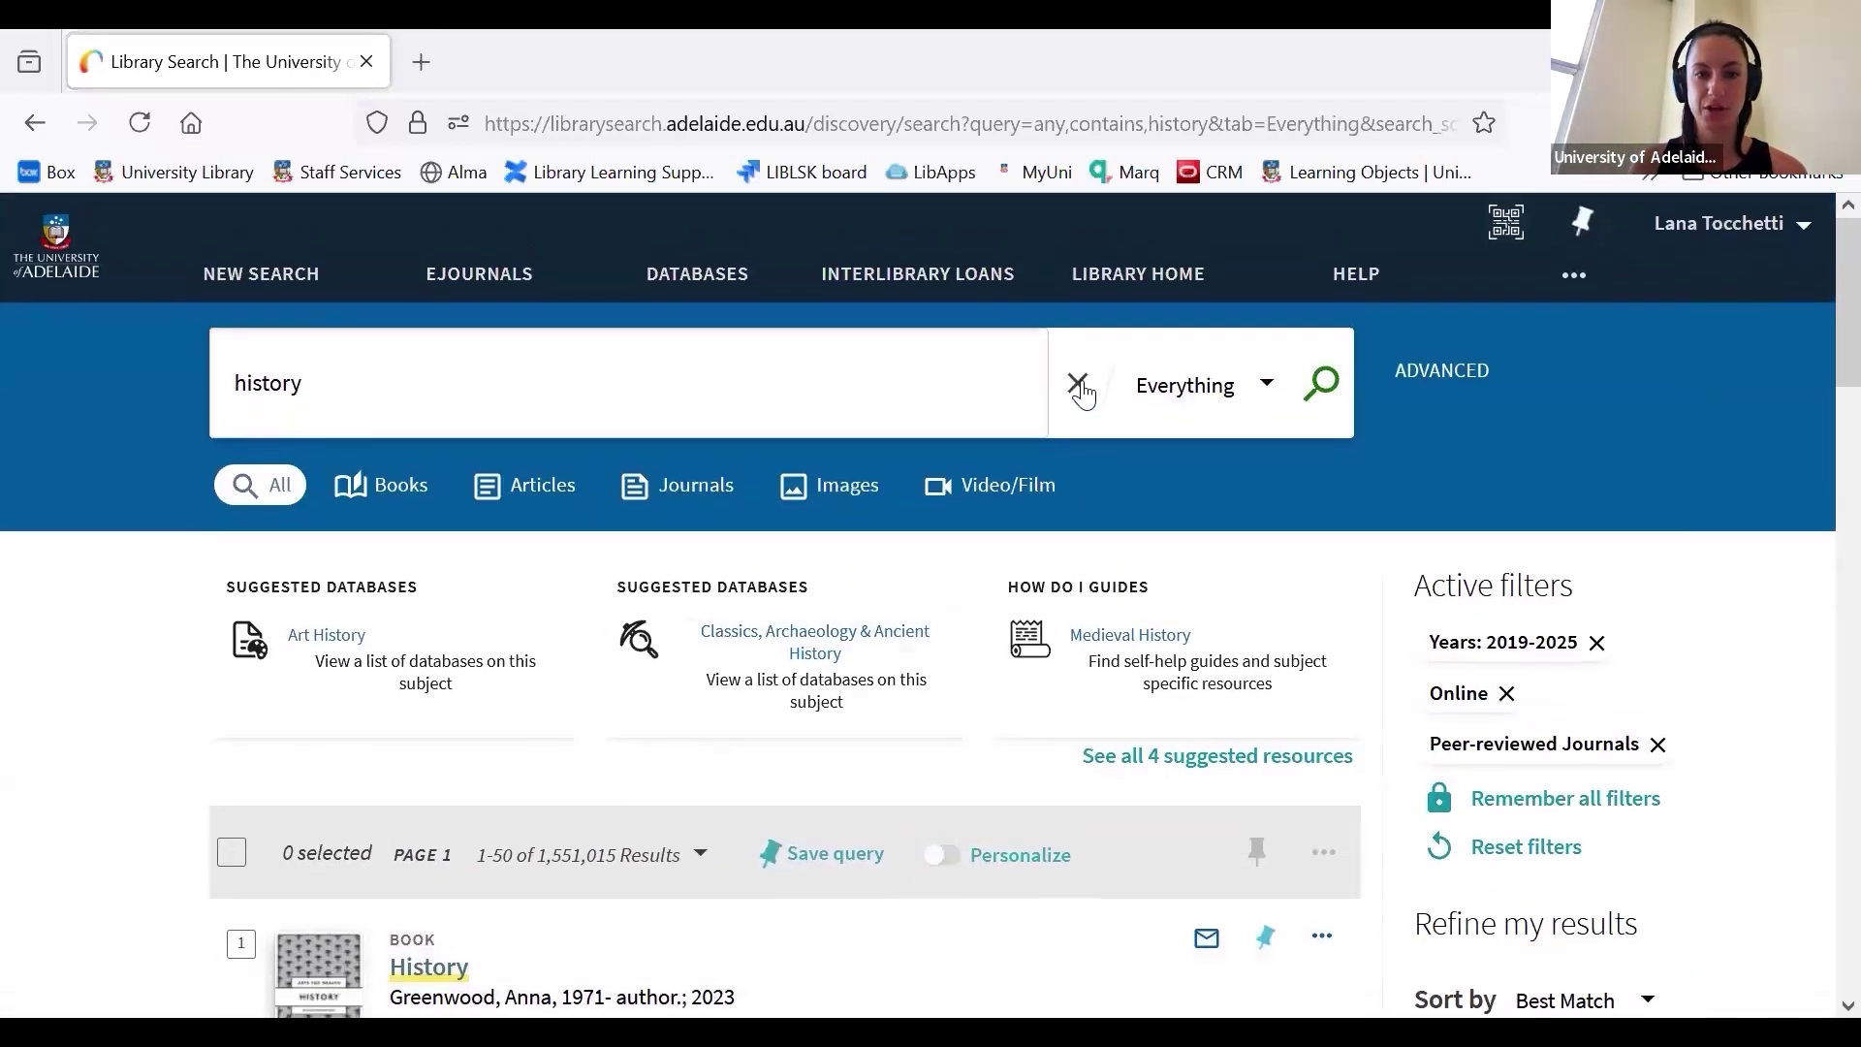
Replace the search terms with "Social media" AND "body image" AND (teenager OR adolescent) and run the search across Everything.
click(1079, 381)
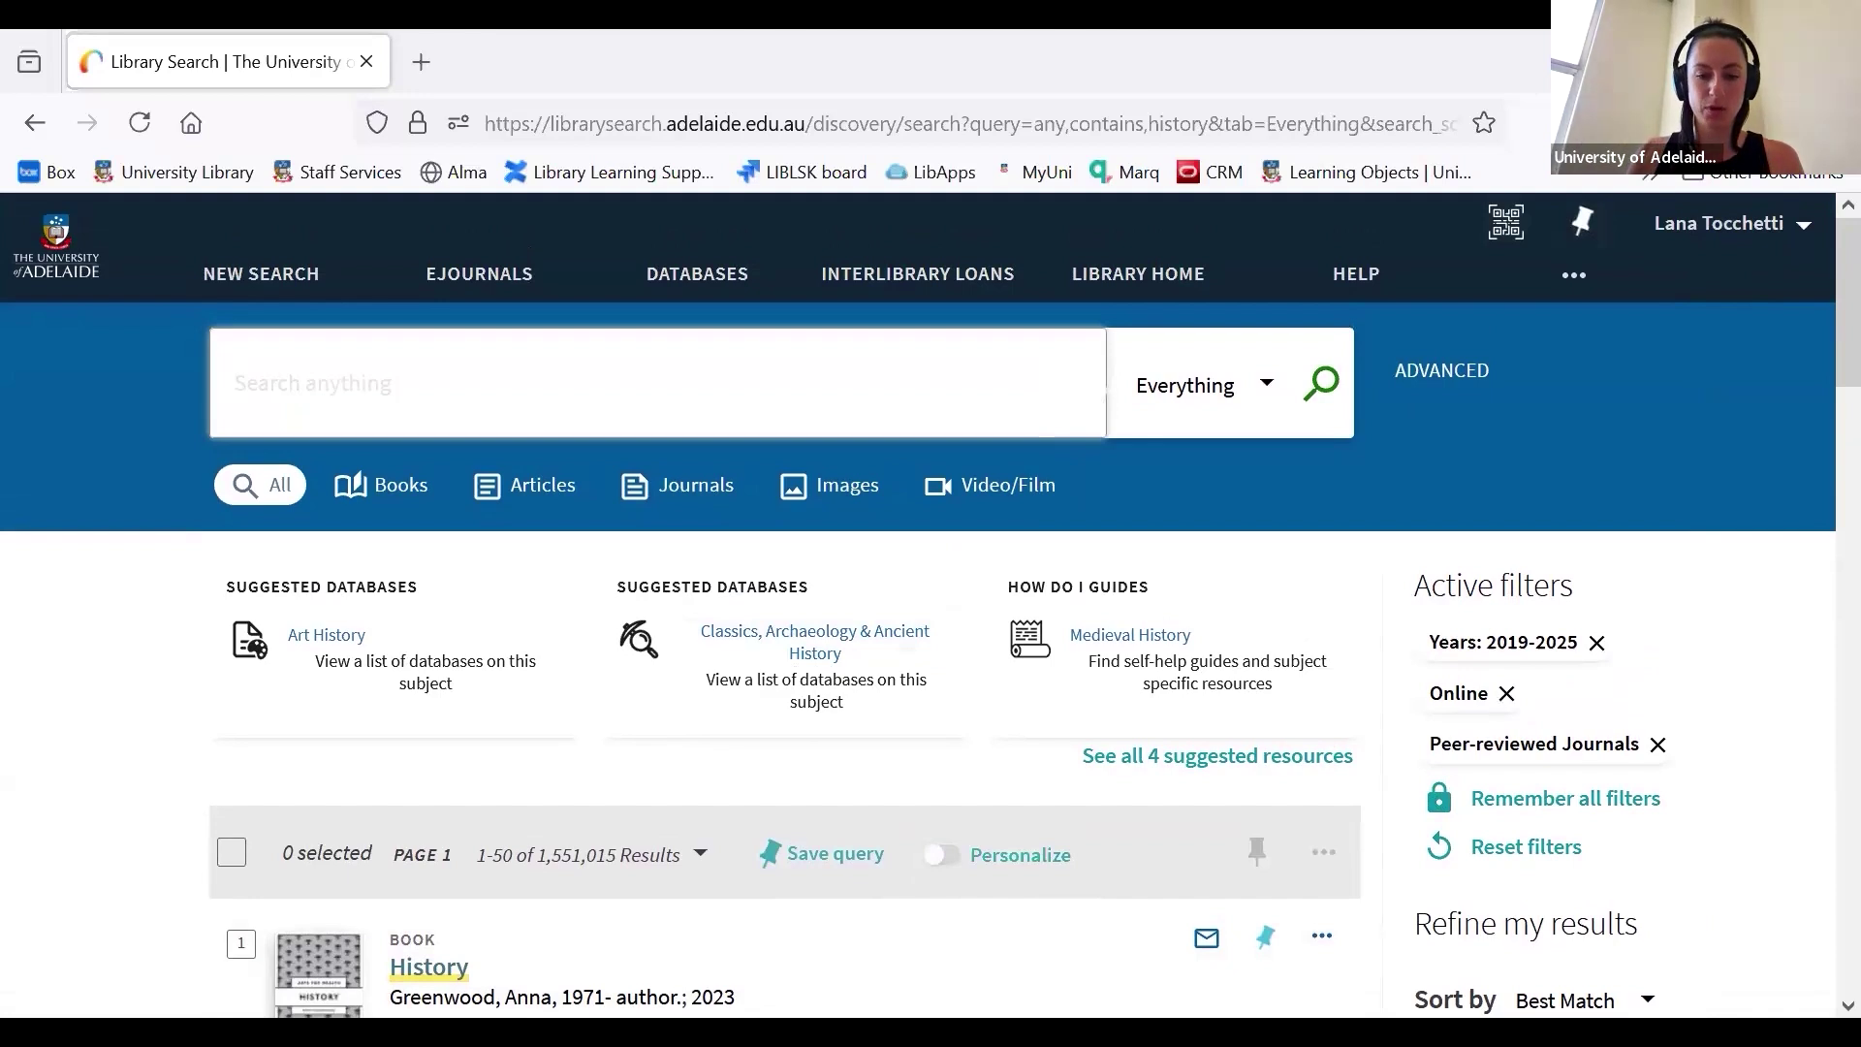
text("Social medi)
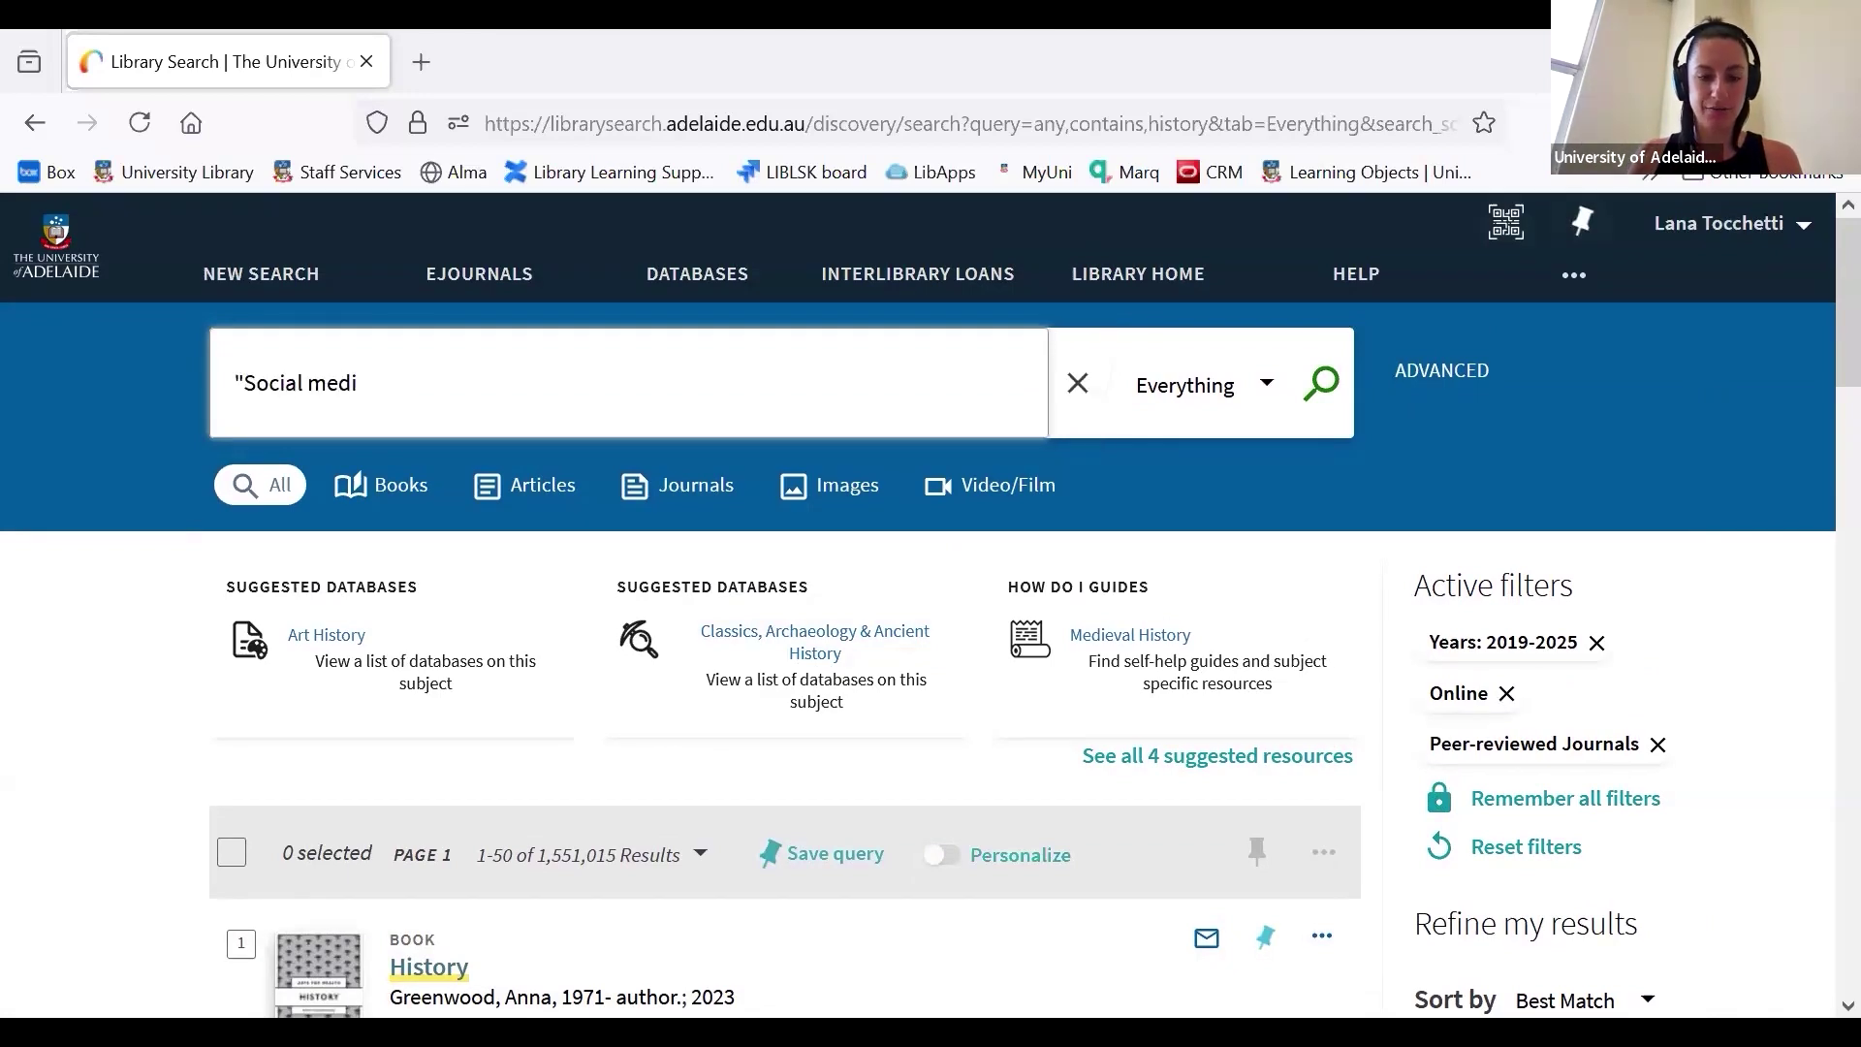
text(a" AND )
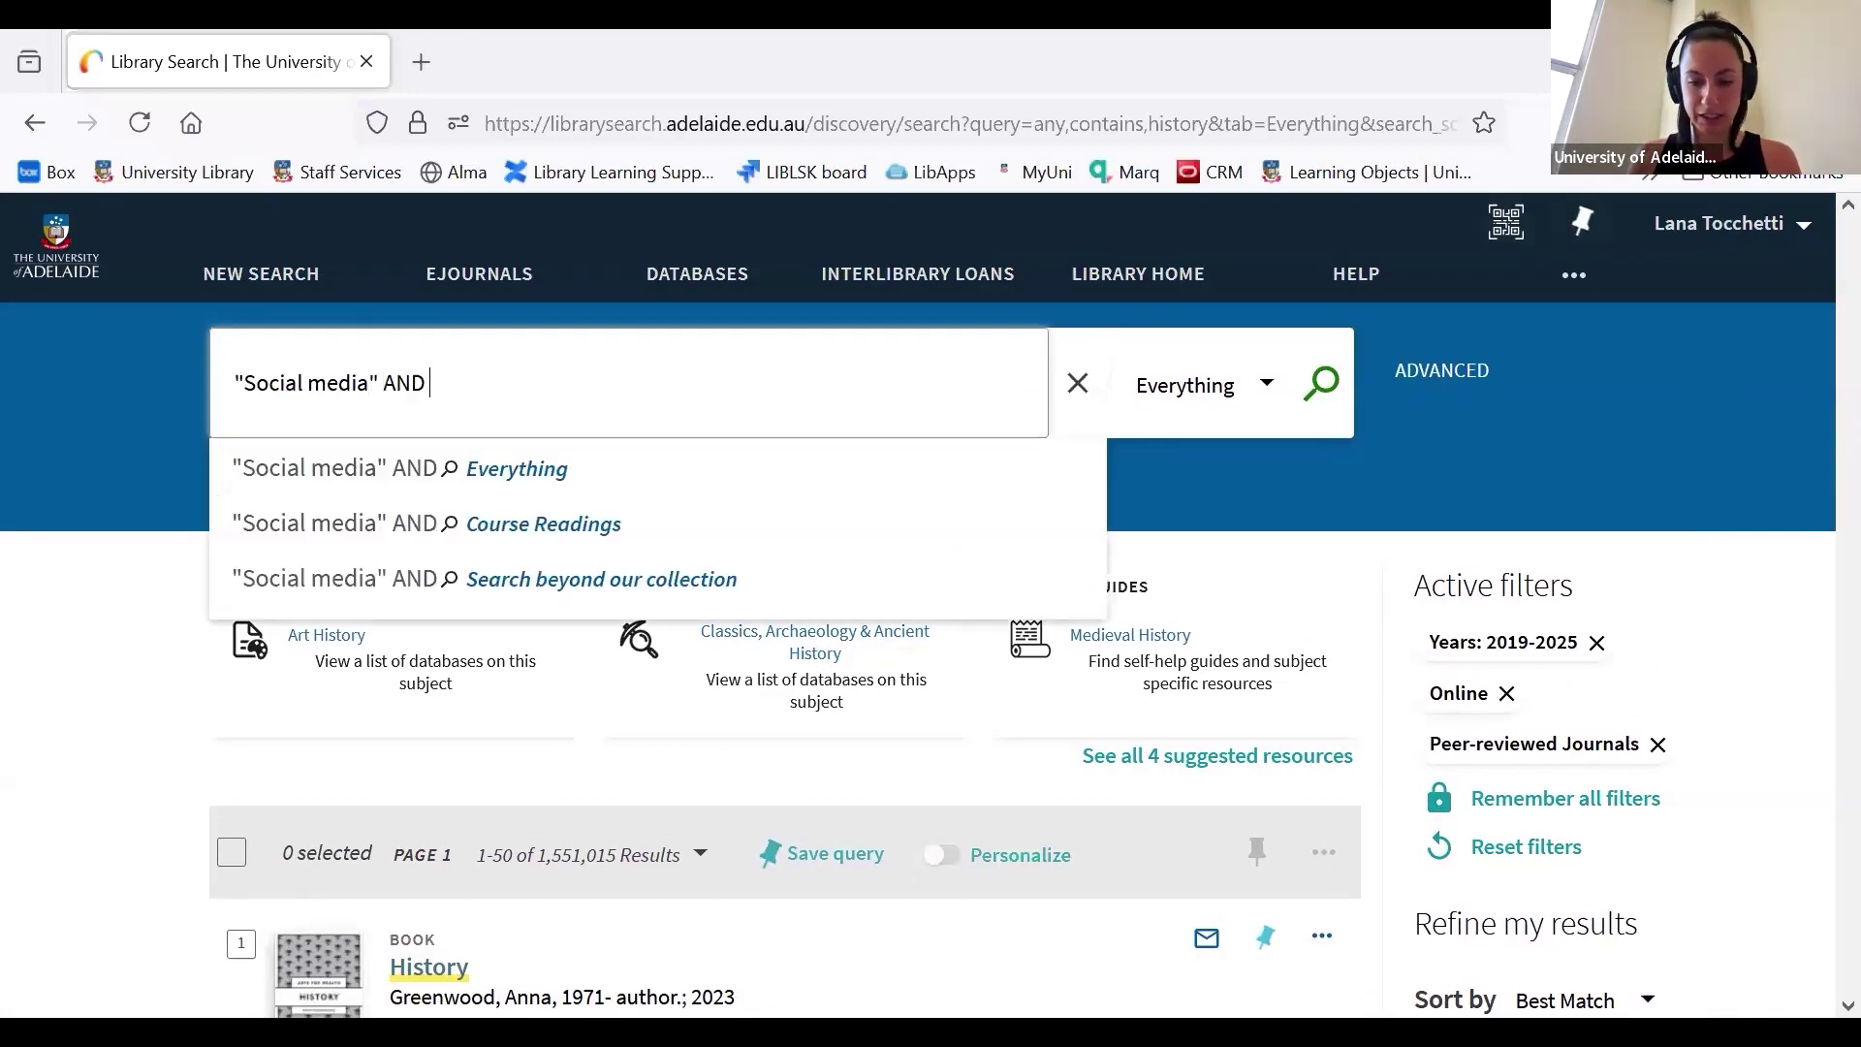
text("body)
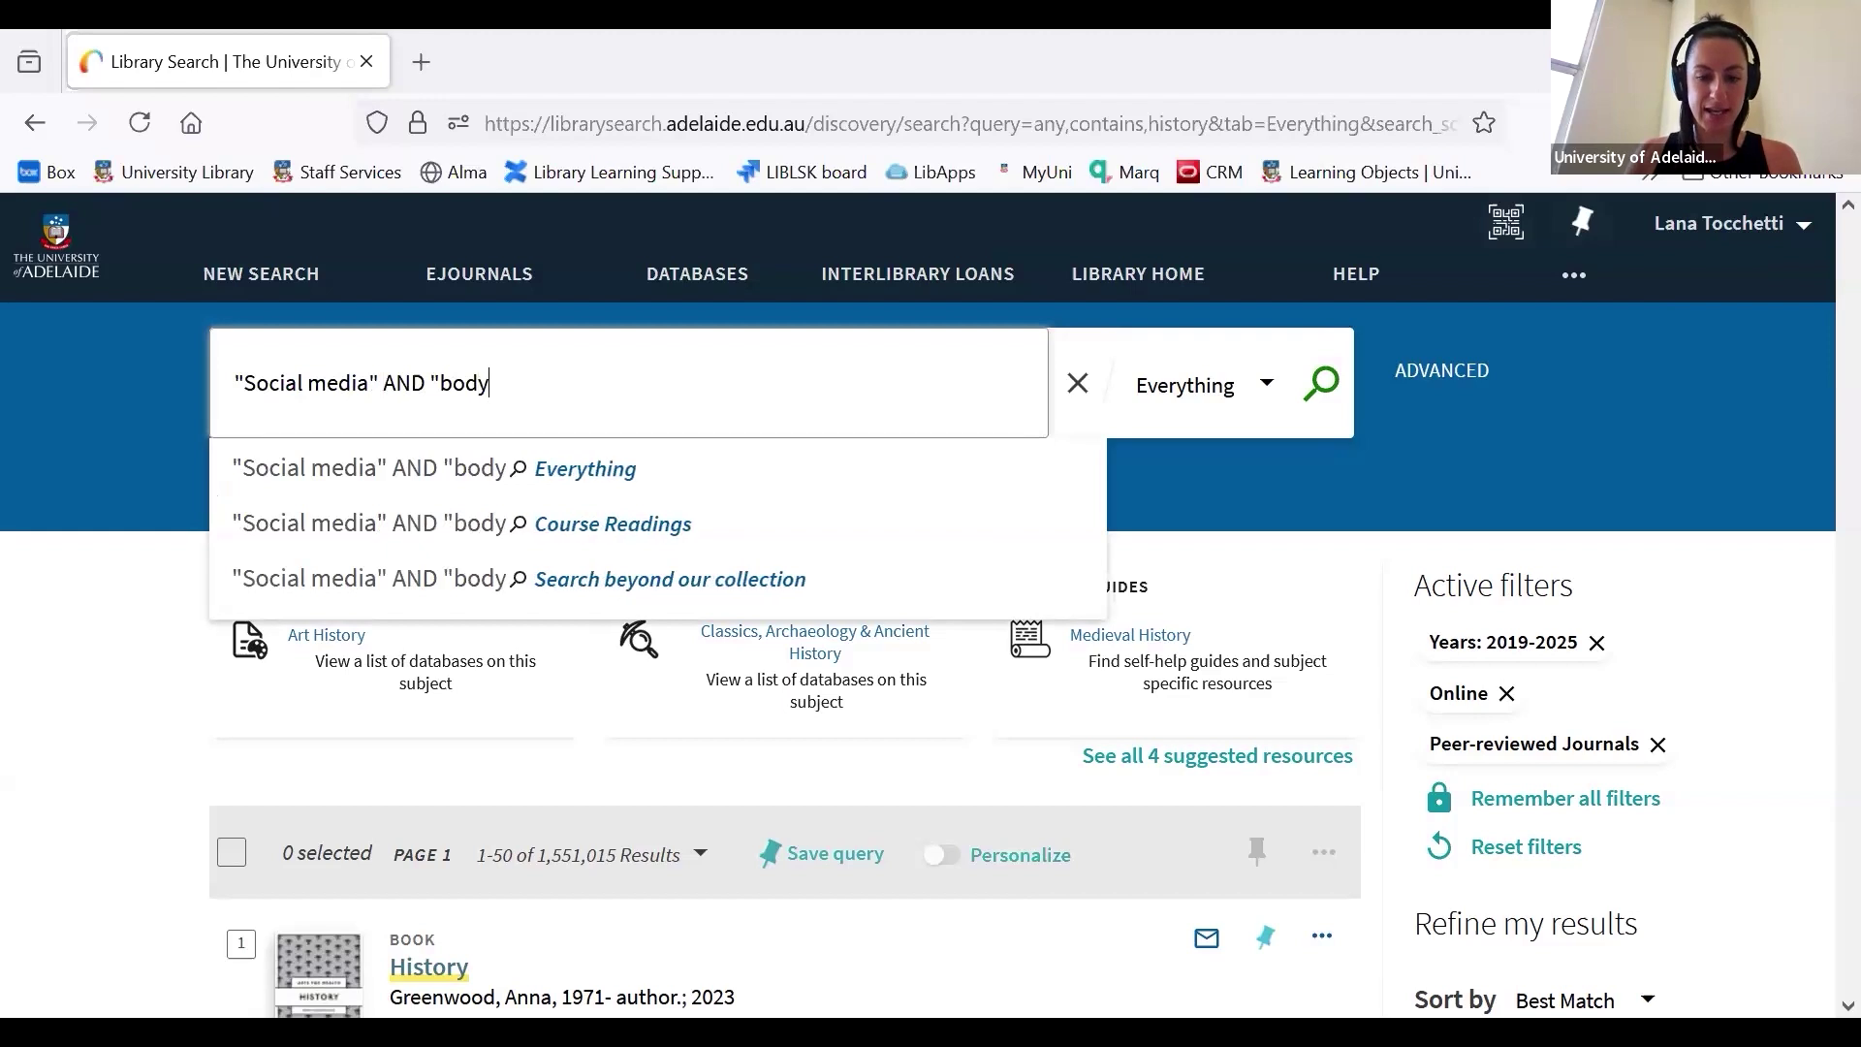
text( image" AND)
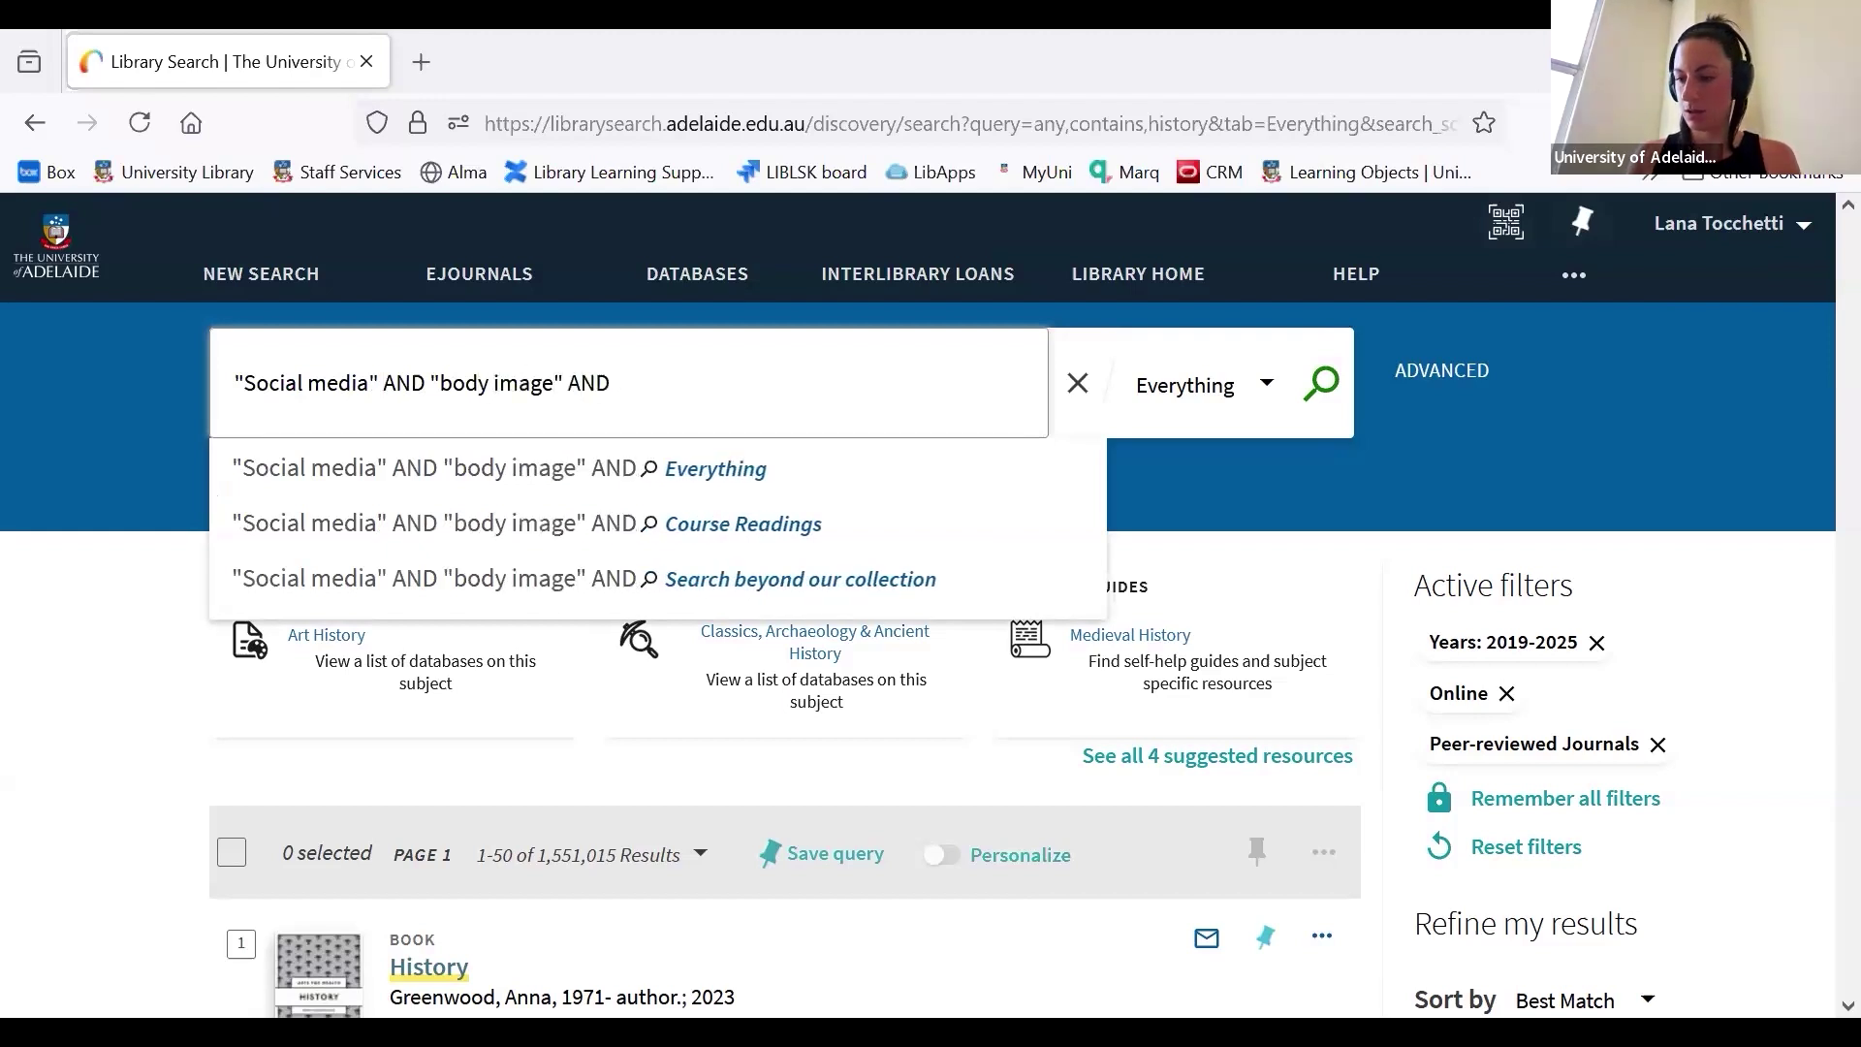
text( (te)
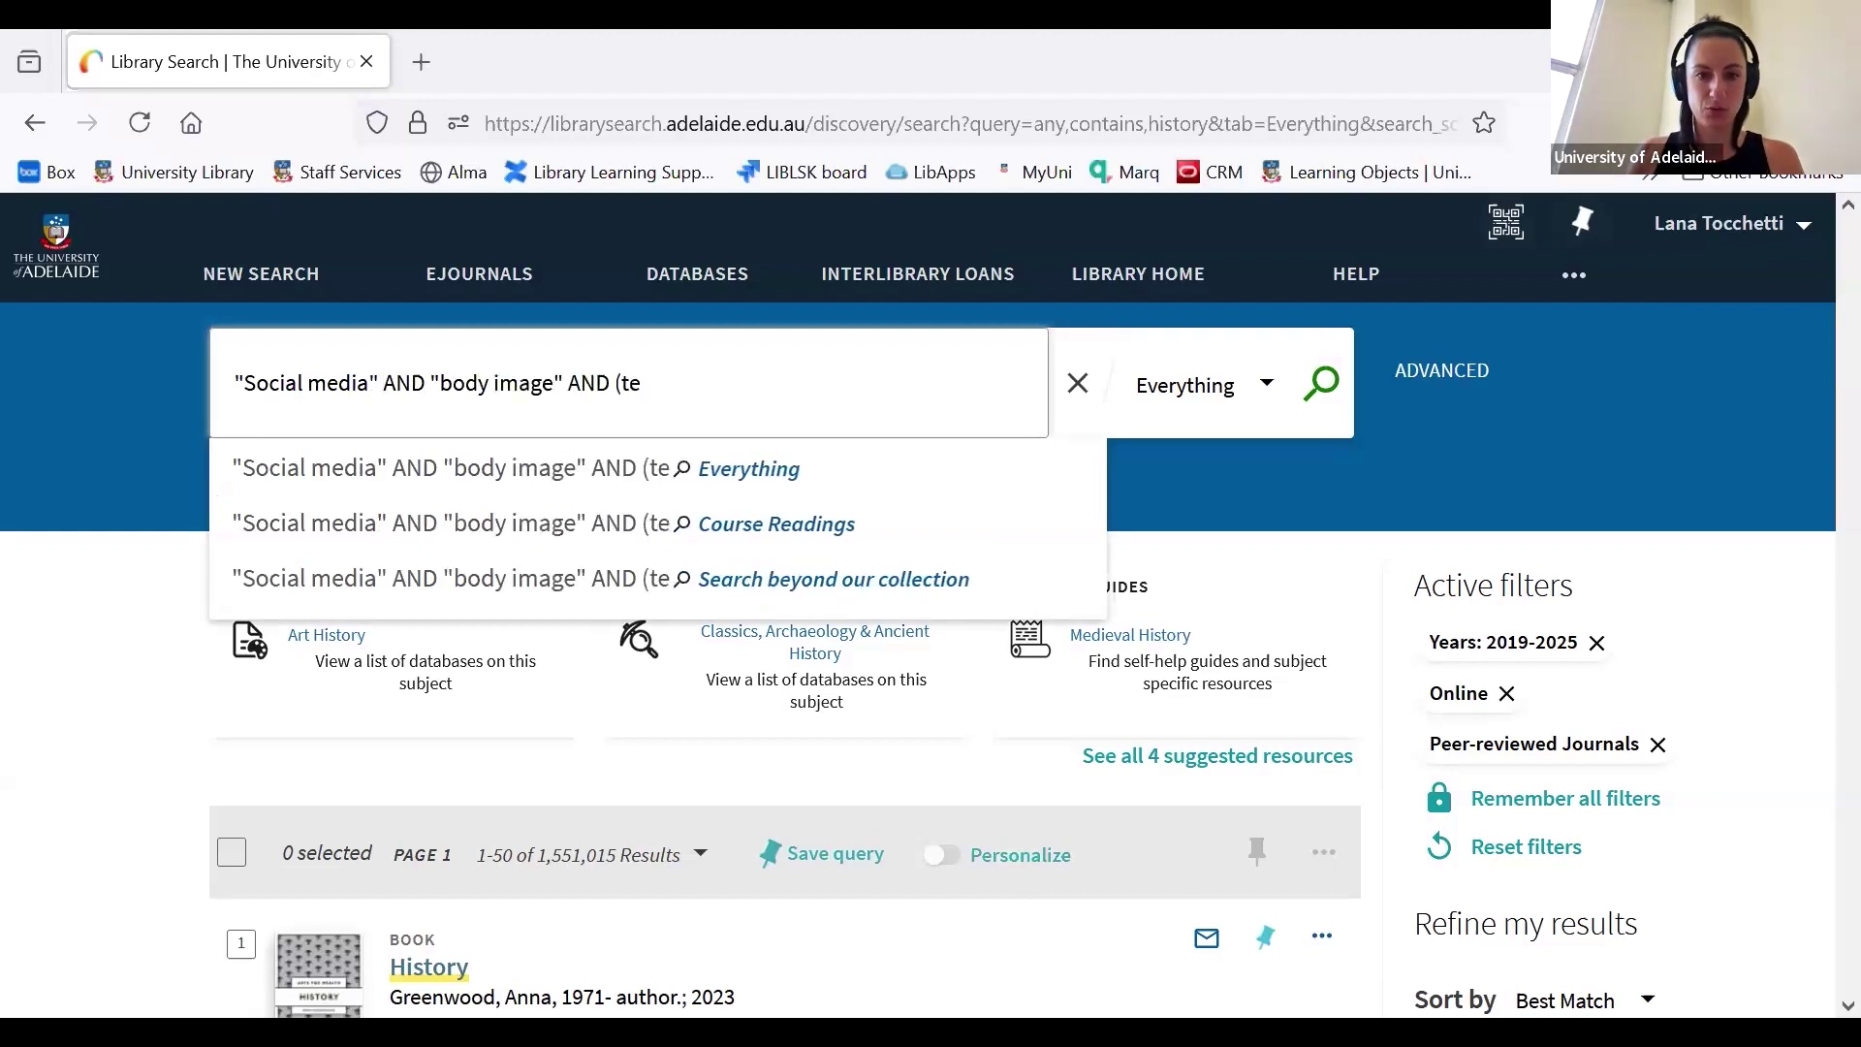
text(enager )
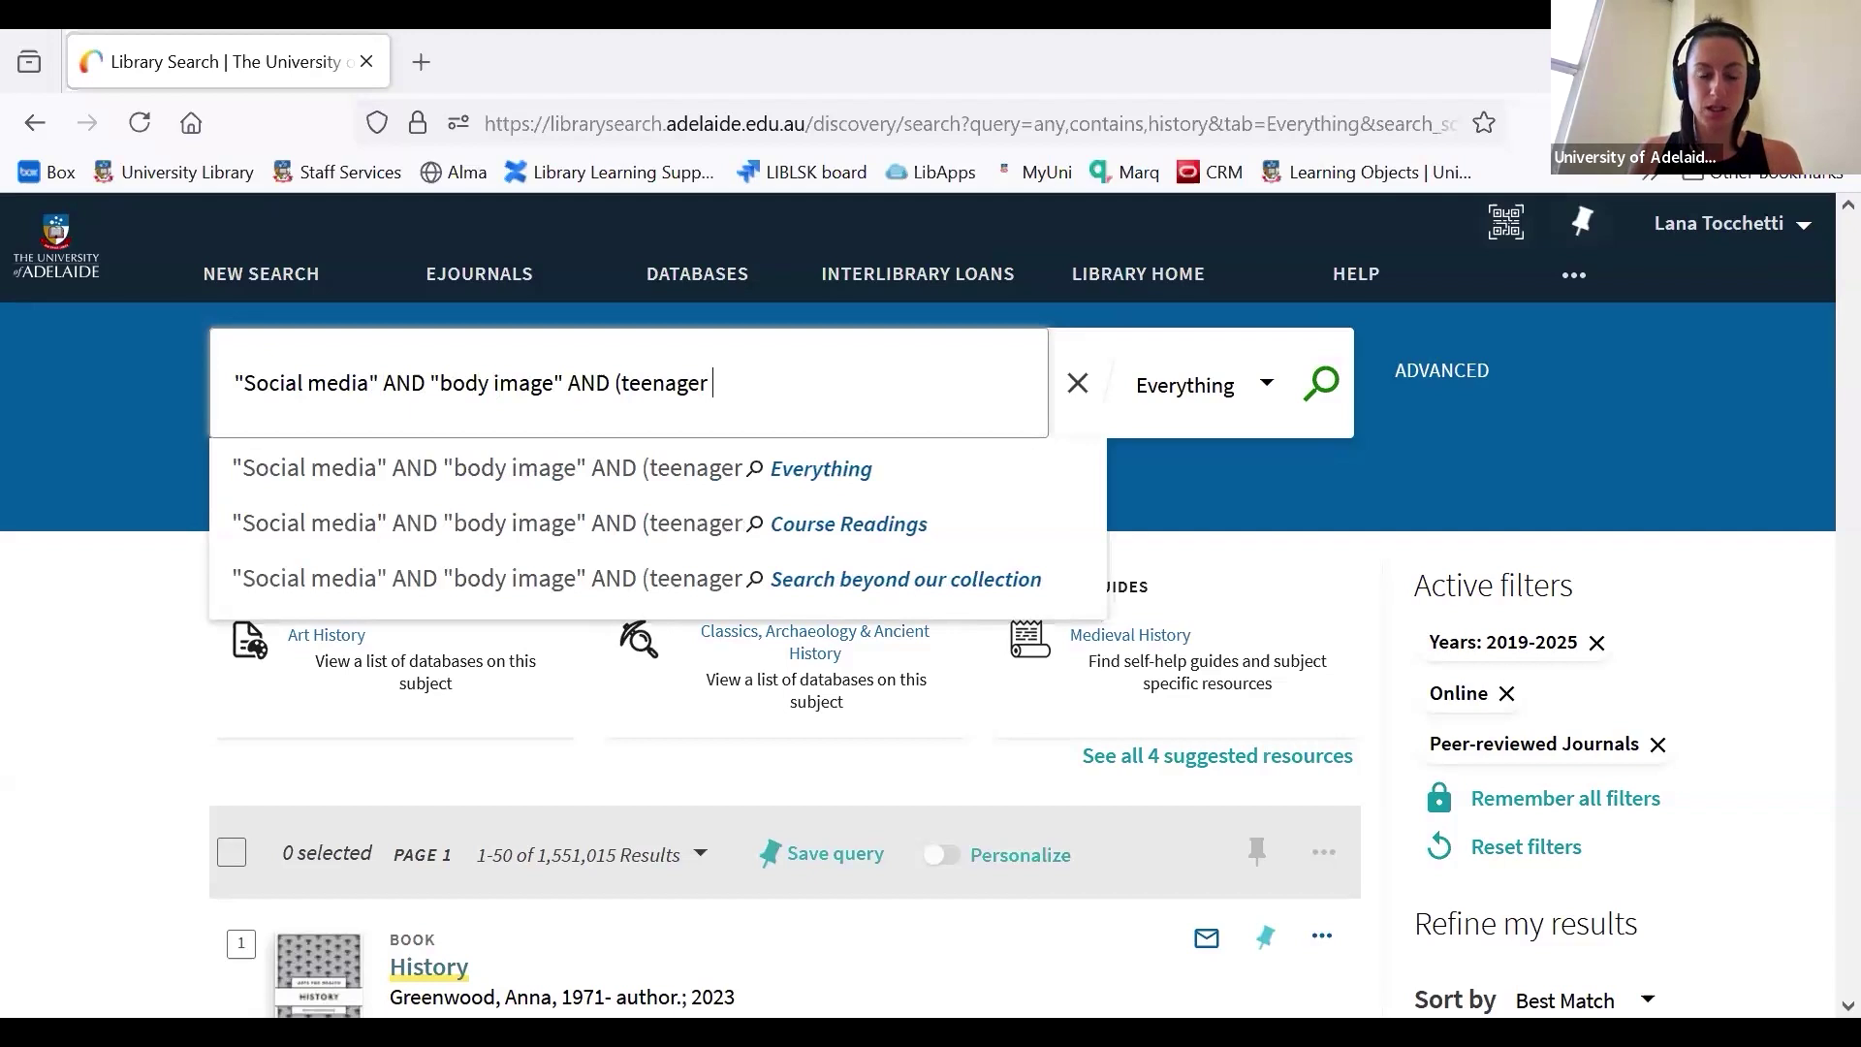
text(OR adolescent)
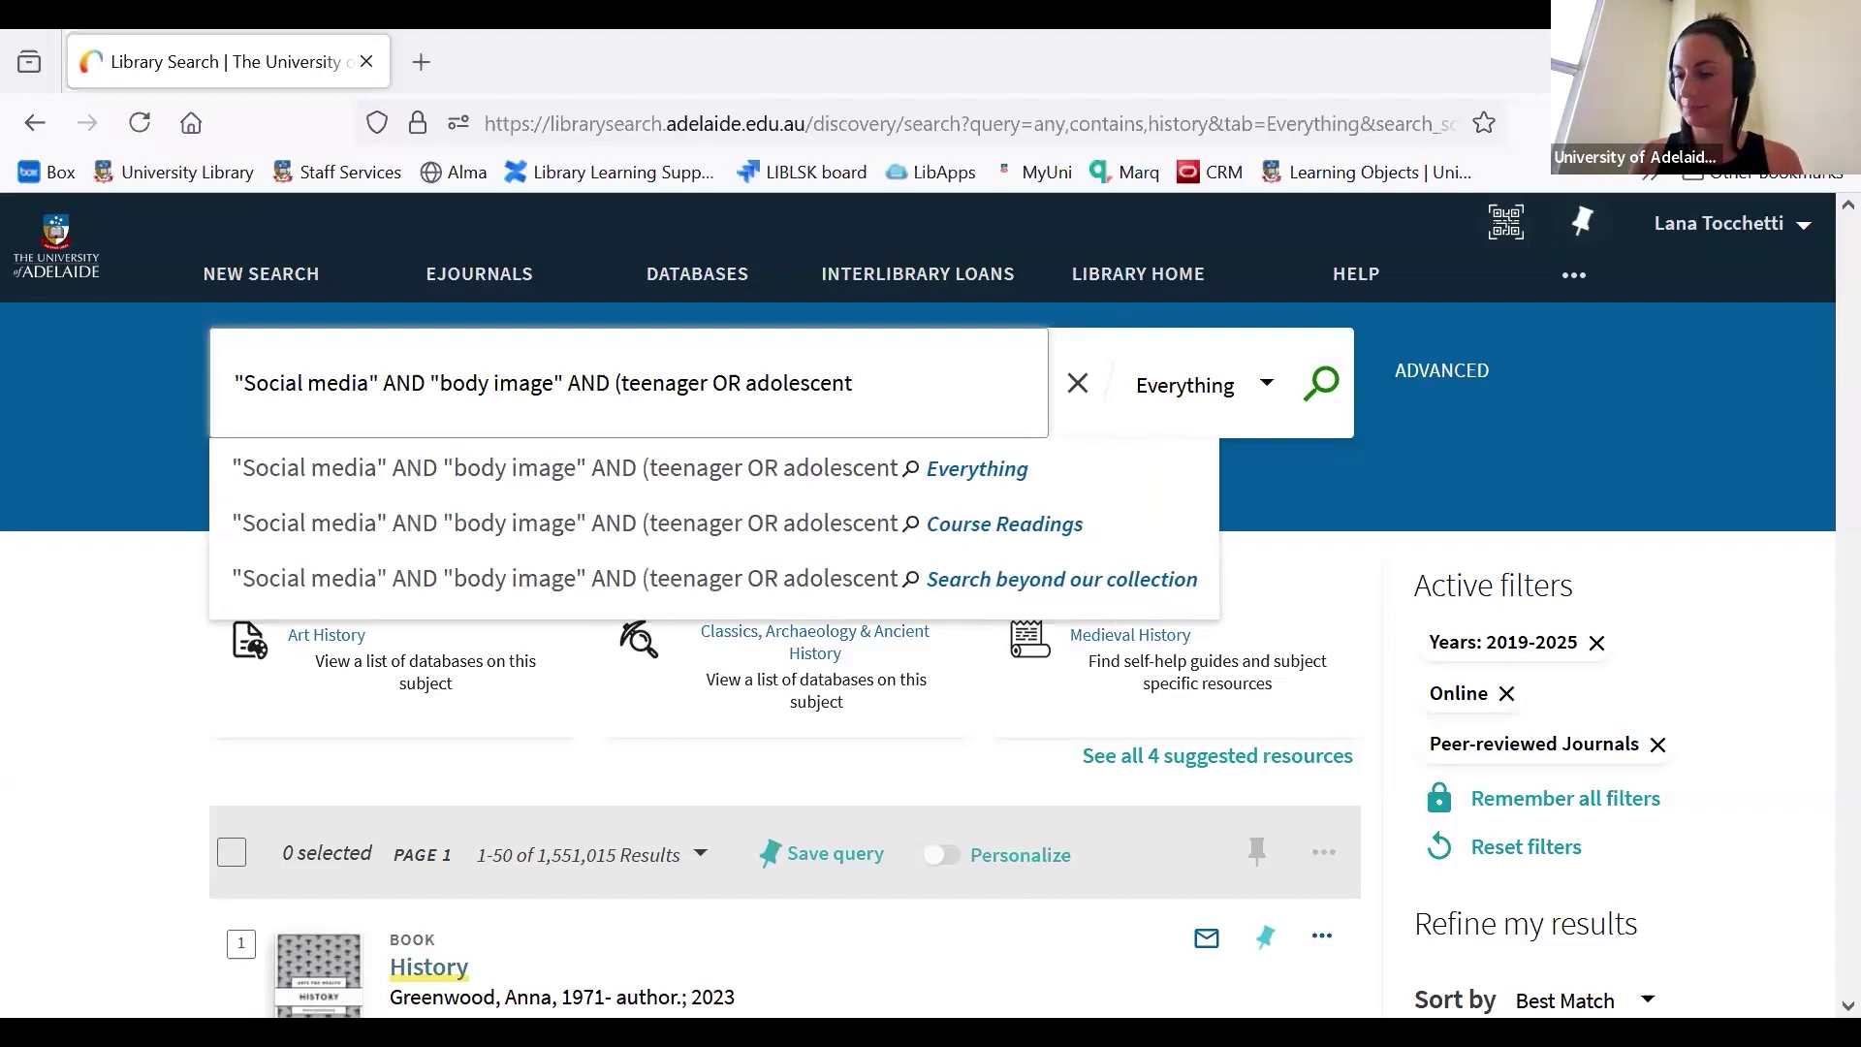
text())
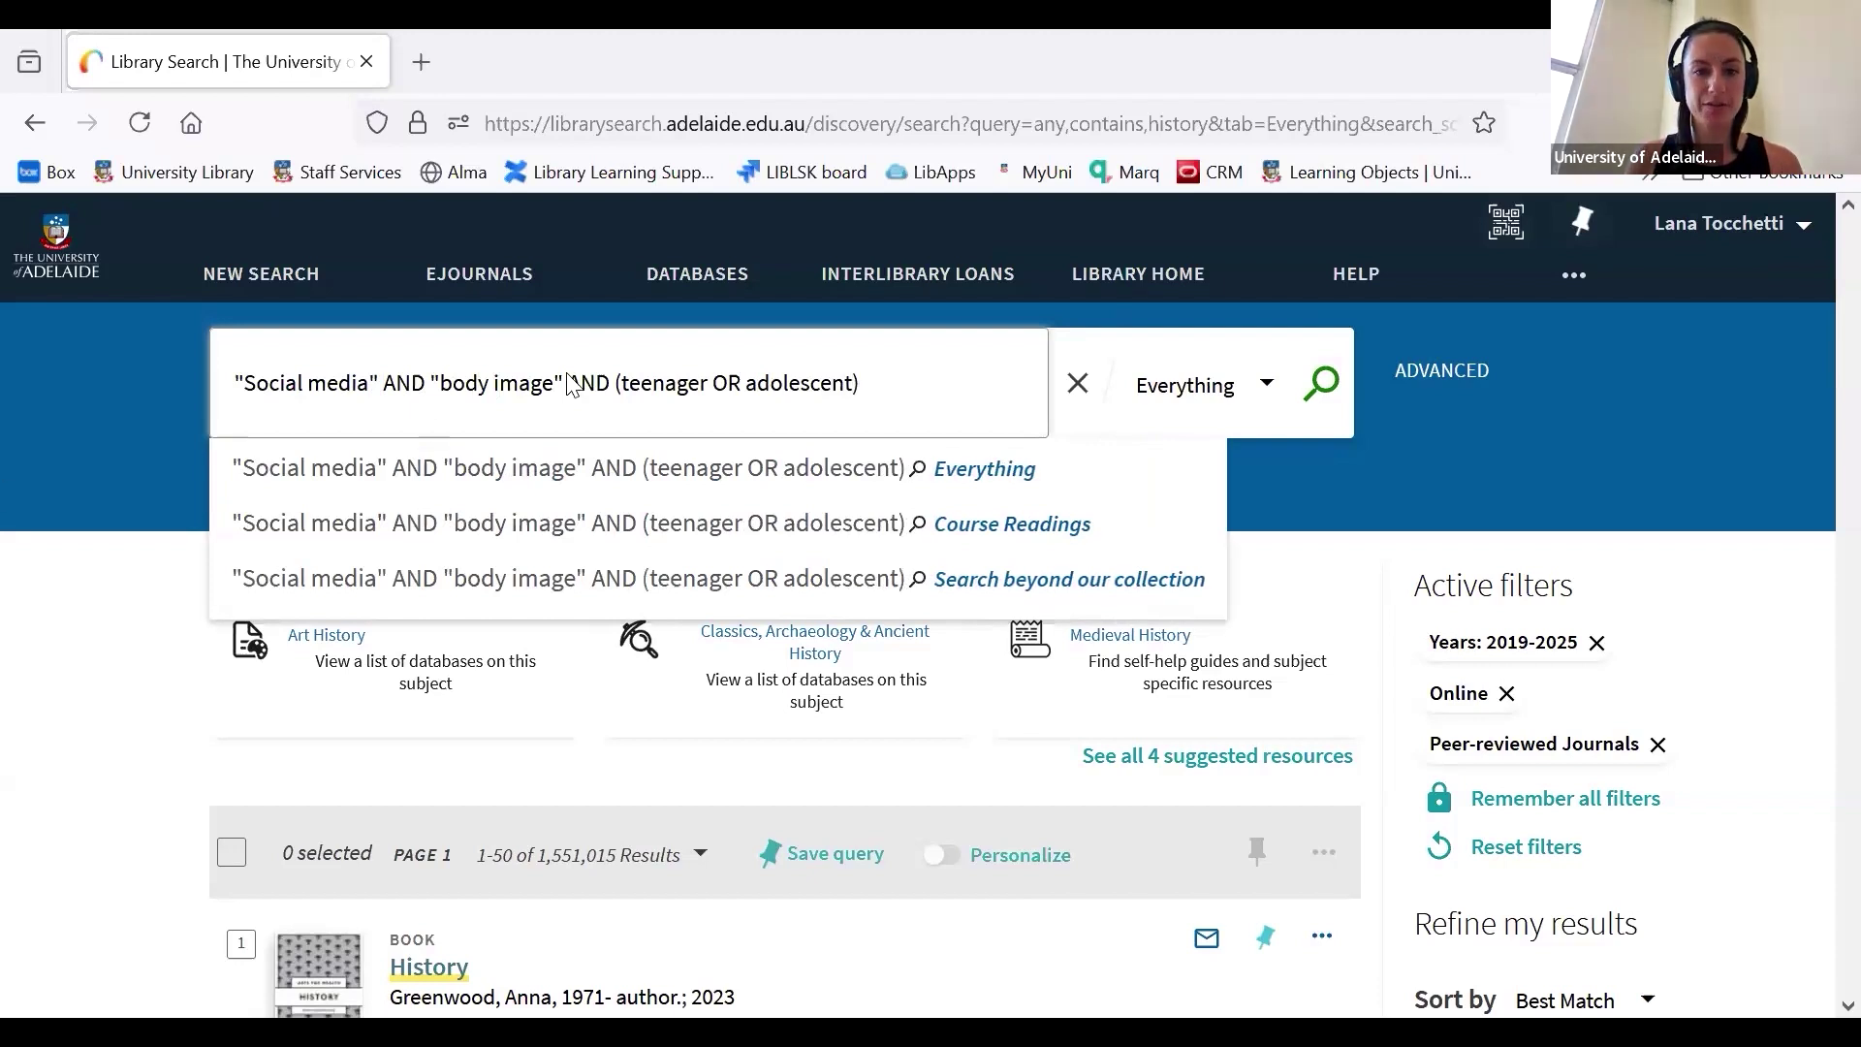
key(Return)
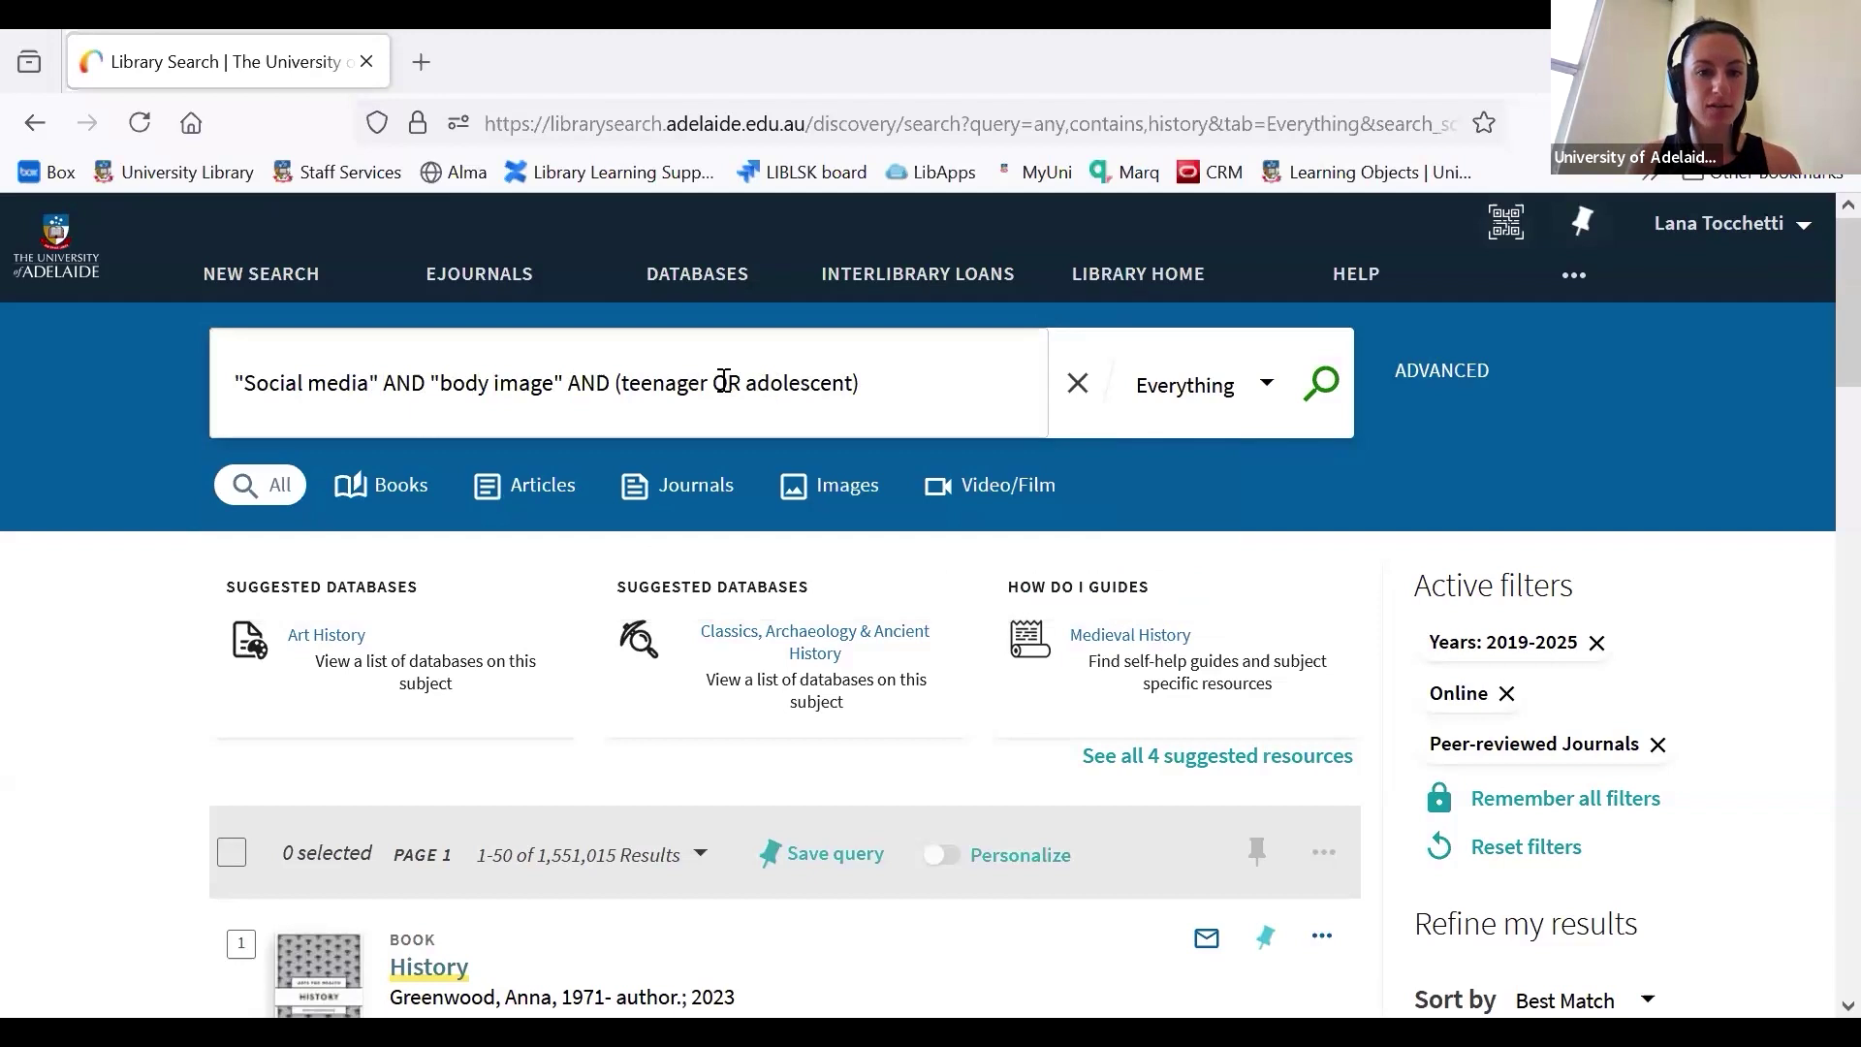
click(871, 389)
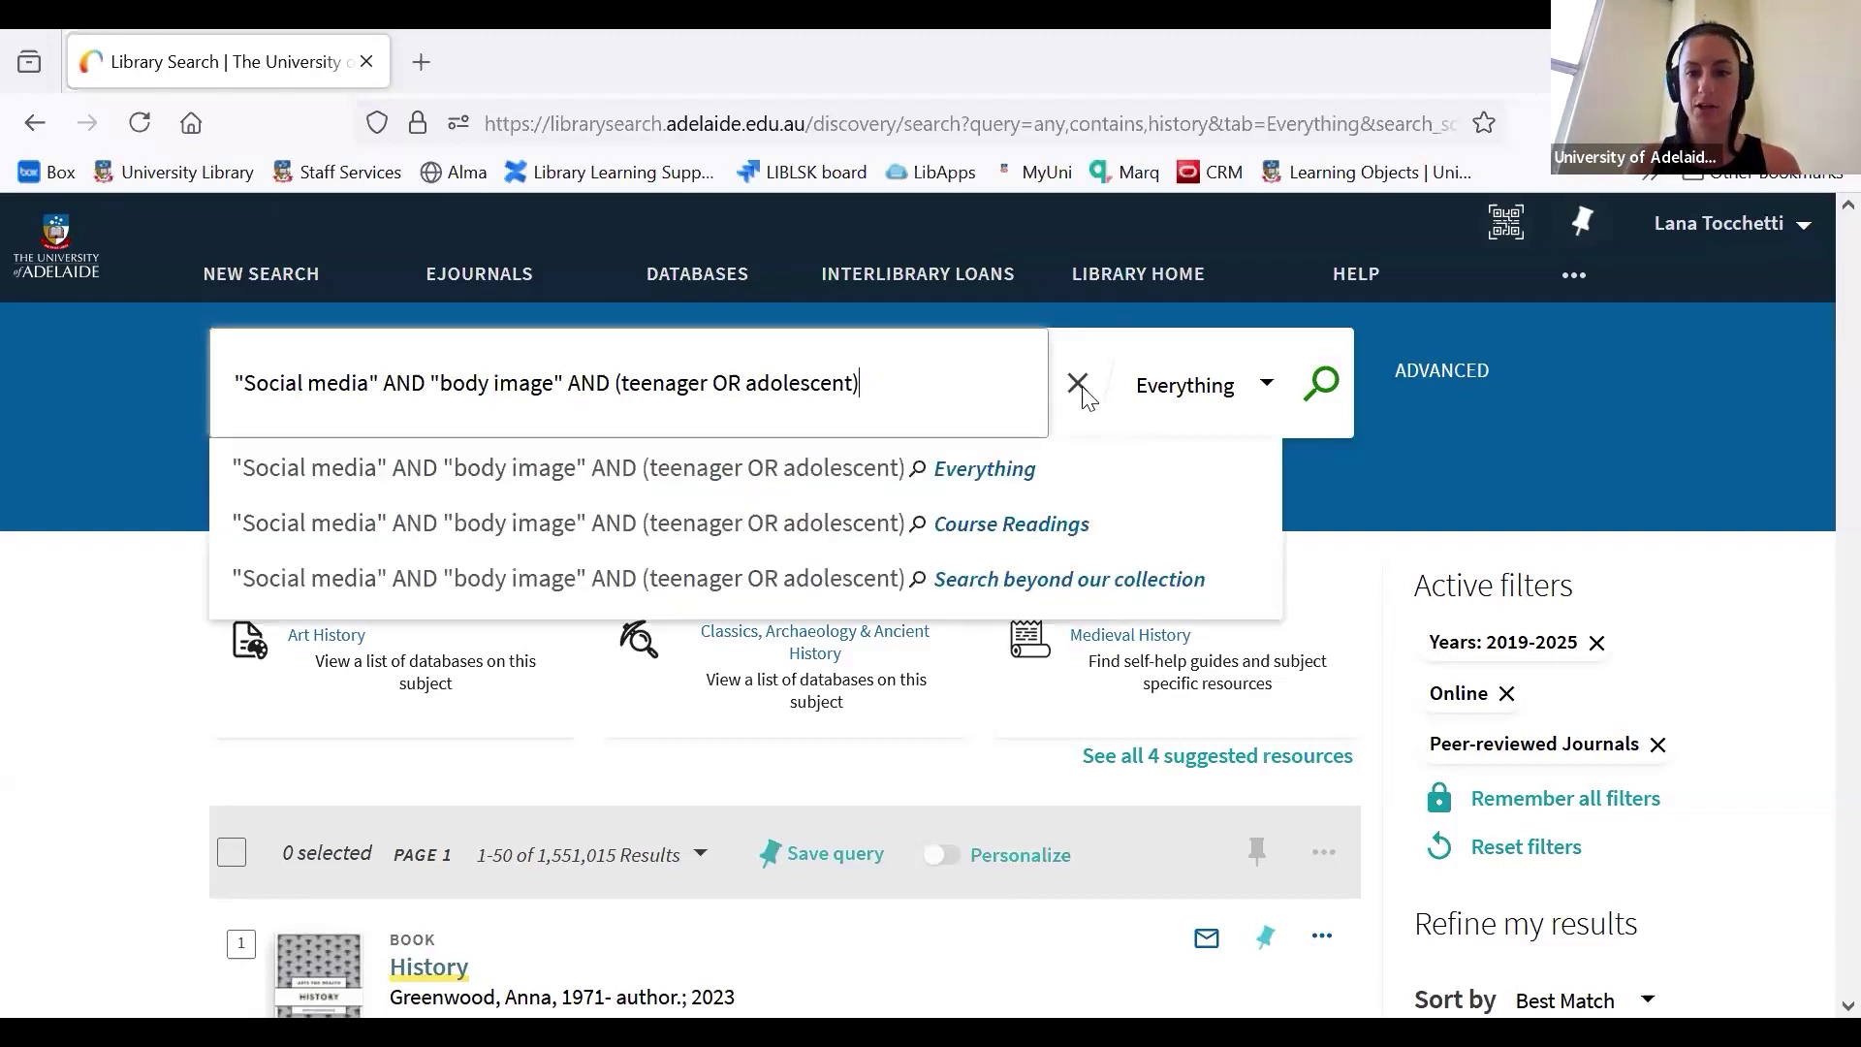
click(1322, 389)
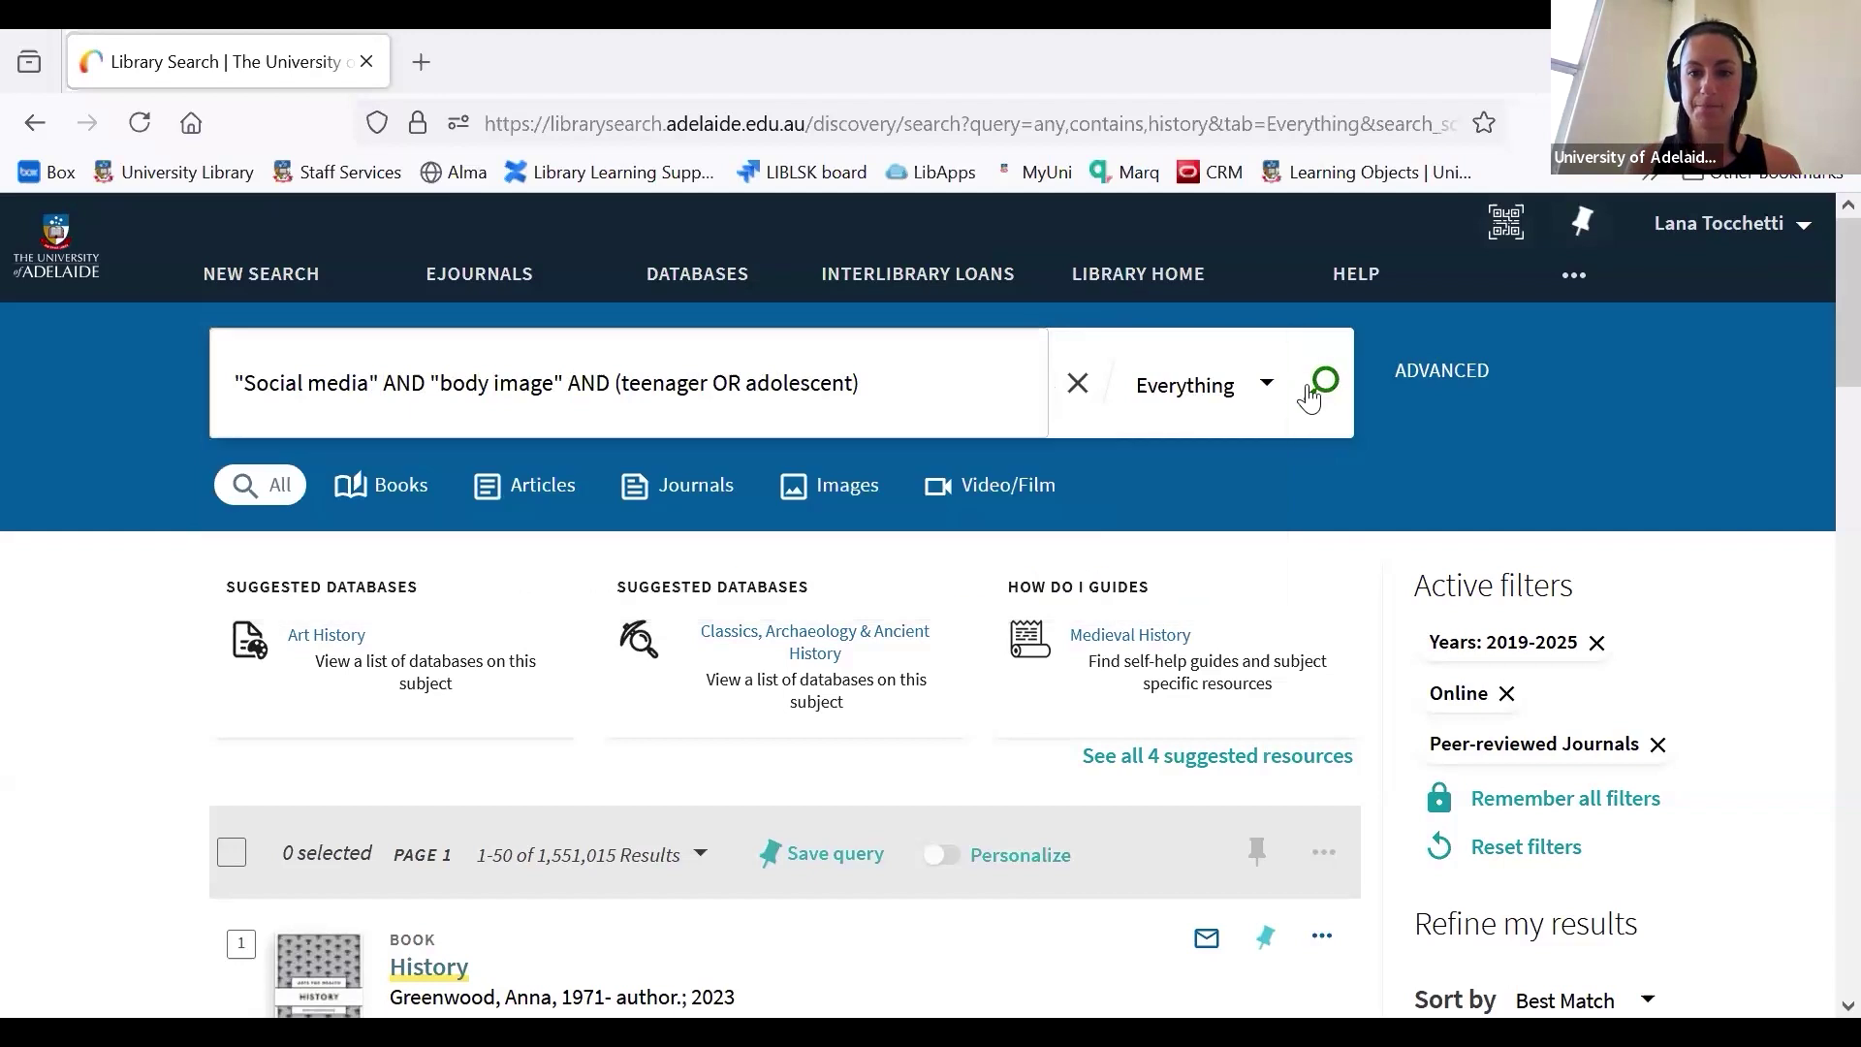
click(1323, 397)
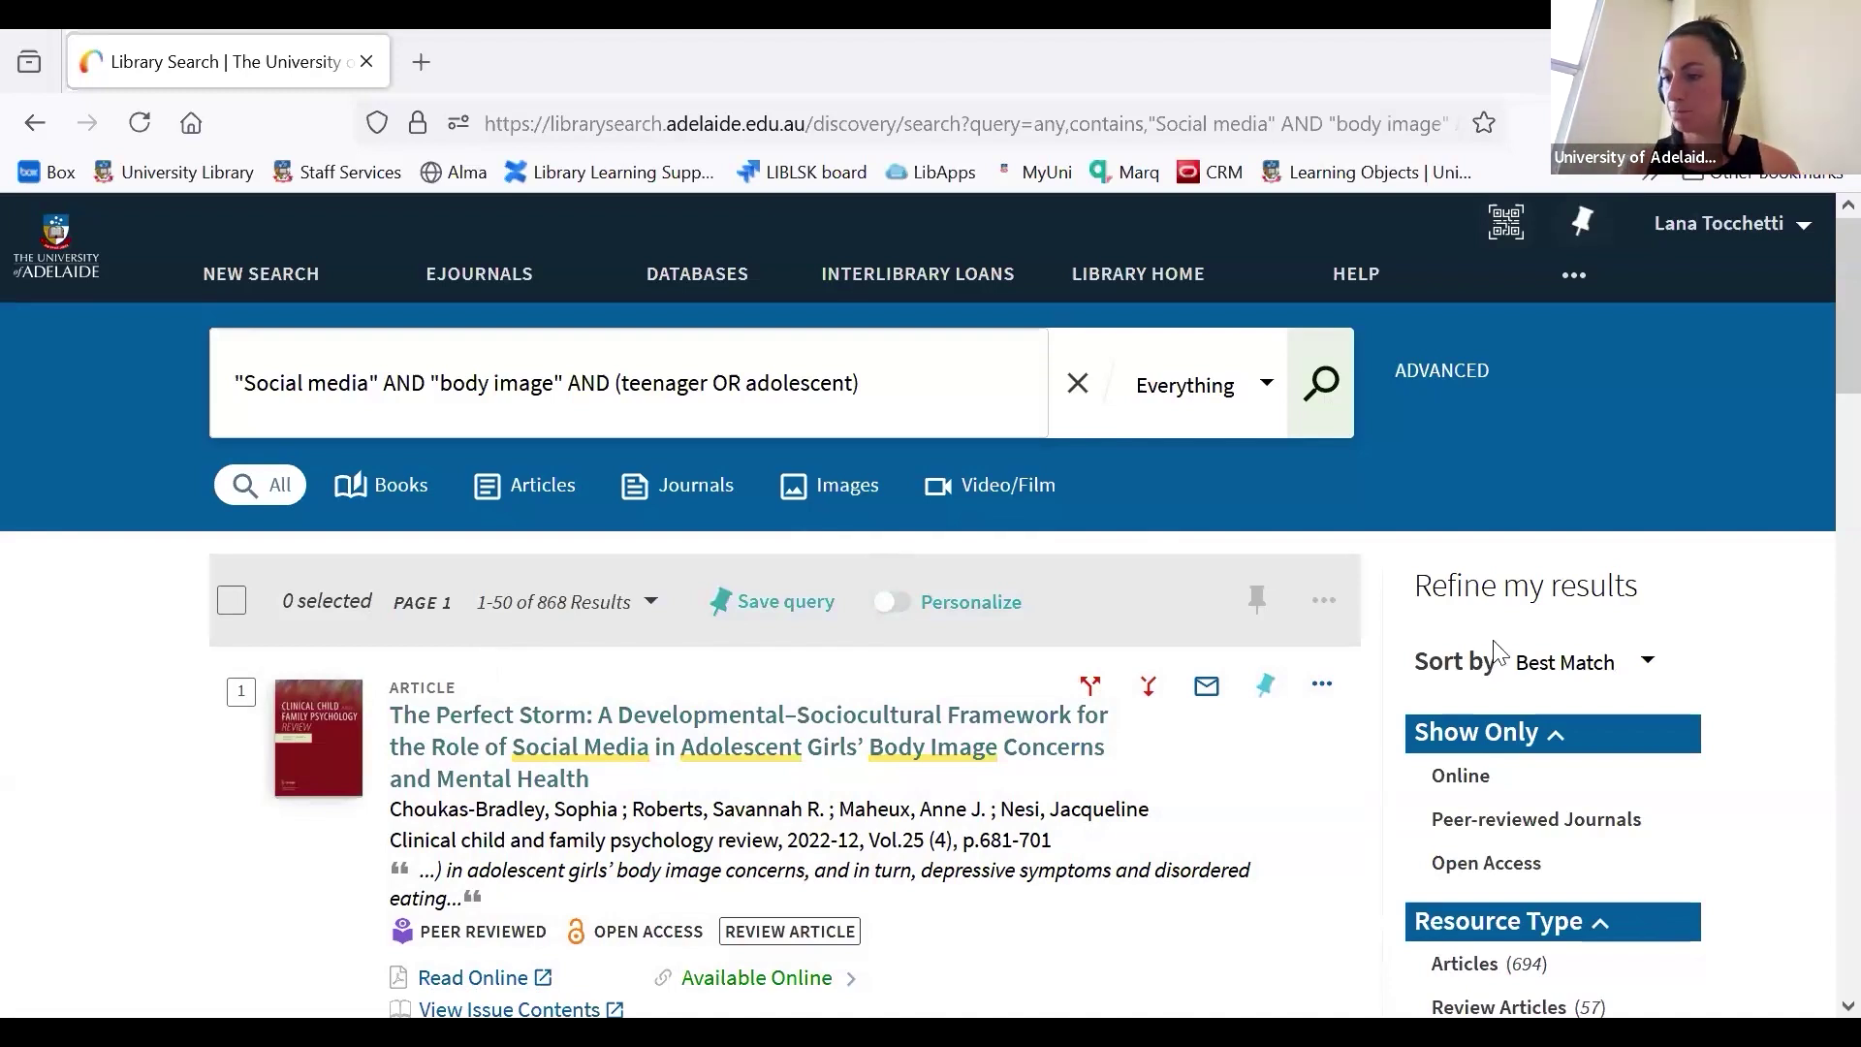
Apply the Online and Peer-reviewed Journals filters to the social media and body image results.
scroll(1678, 694, down, 2)
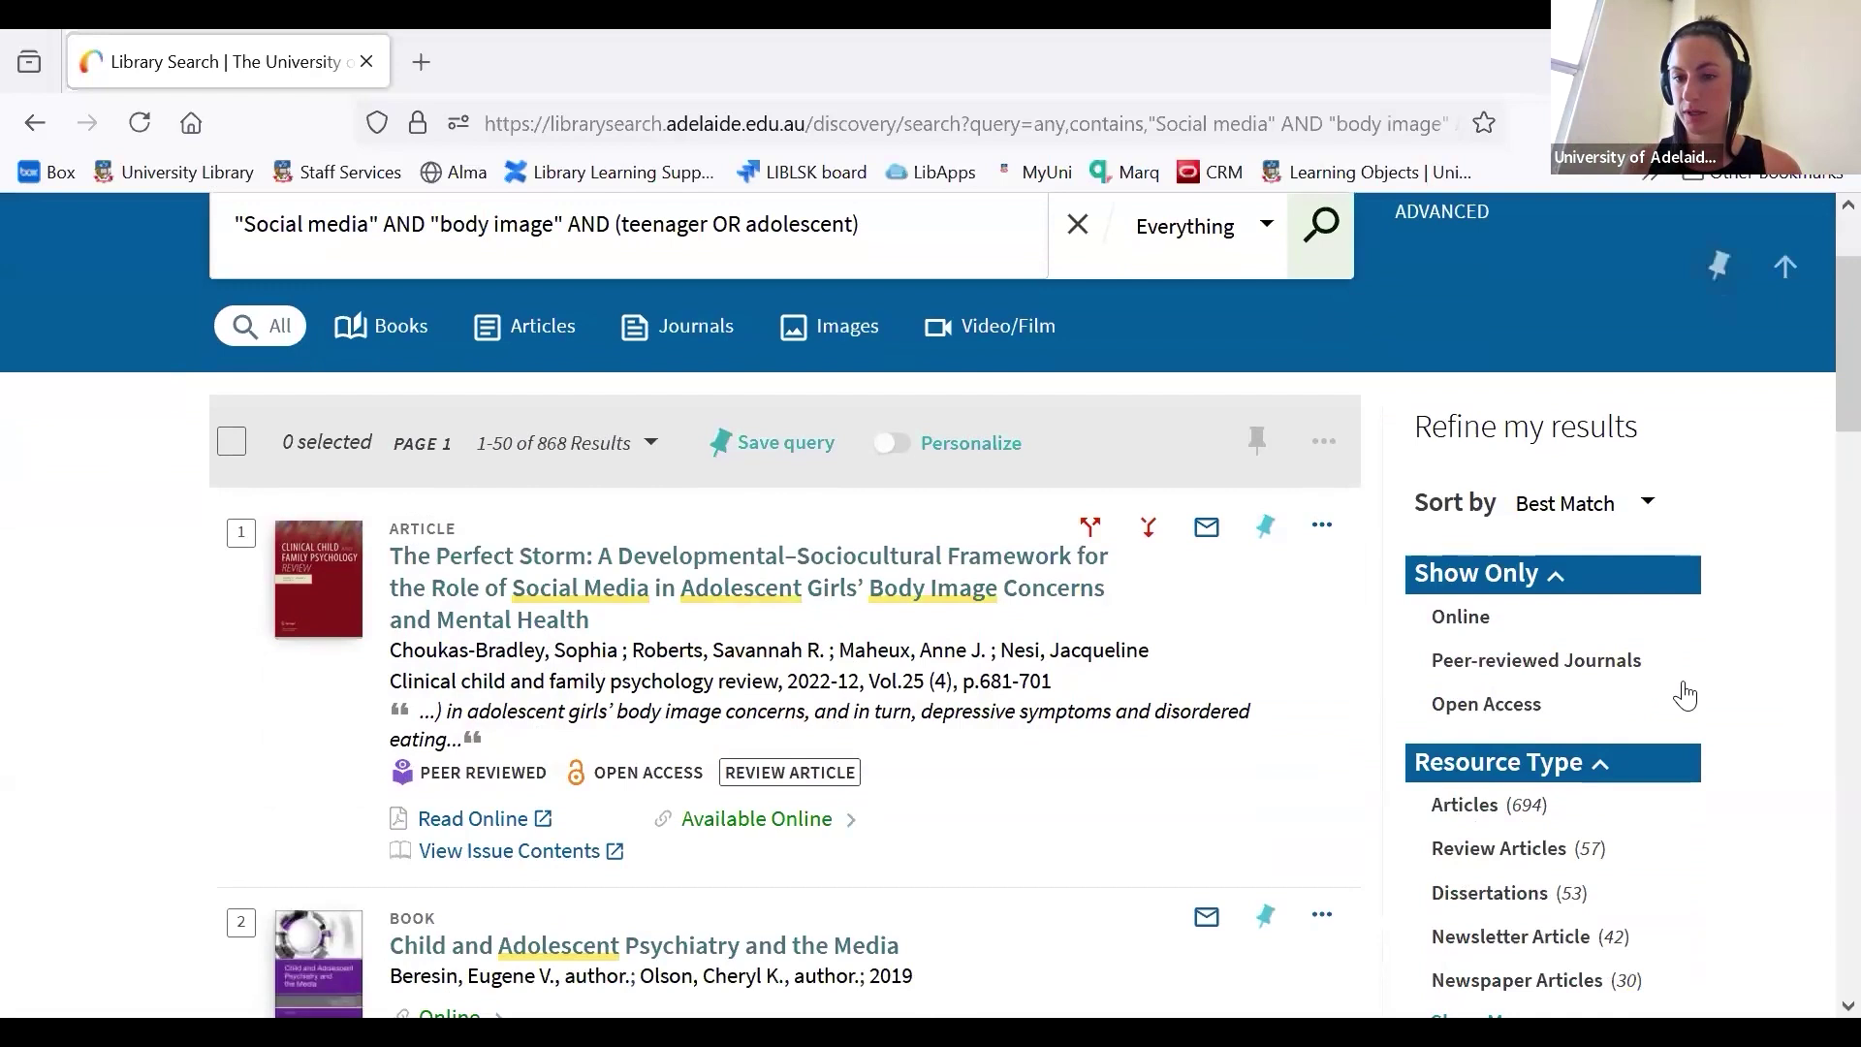
click(1407, 617)
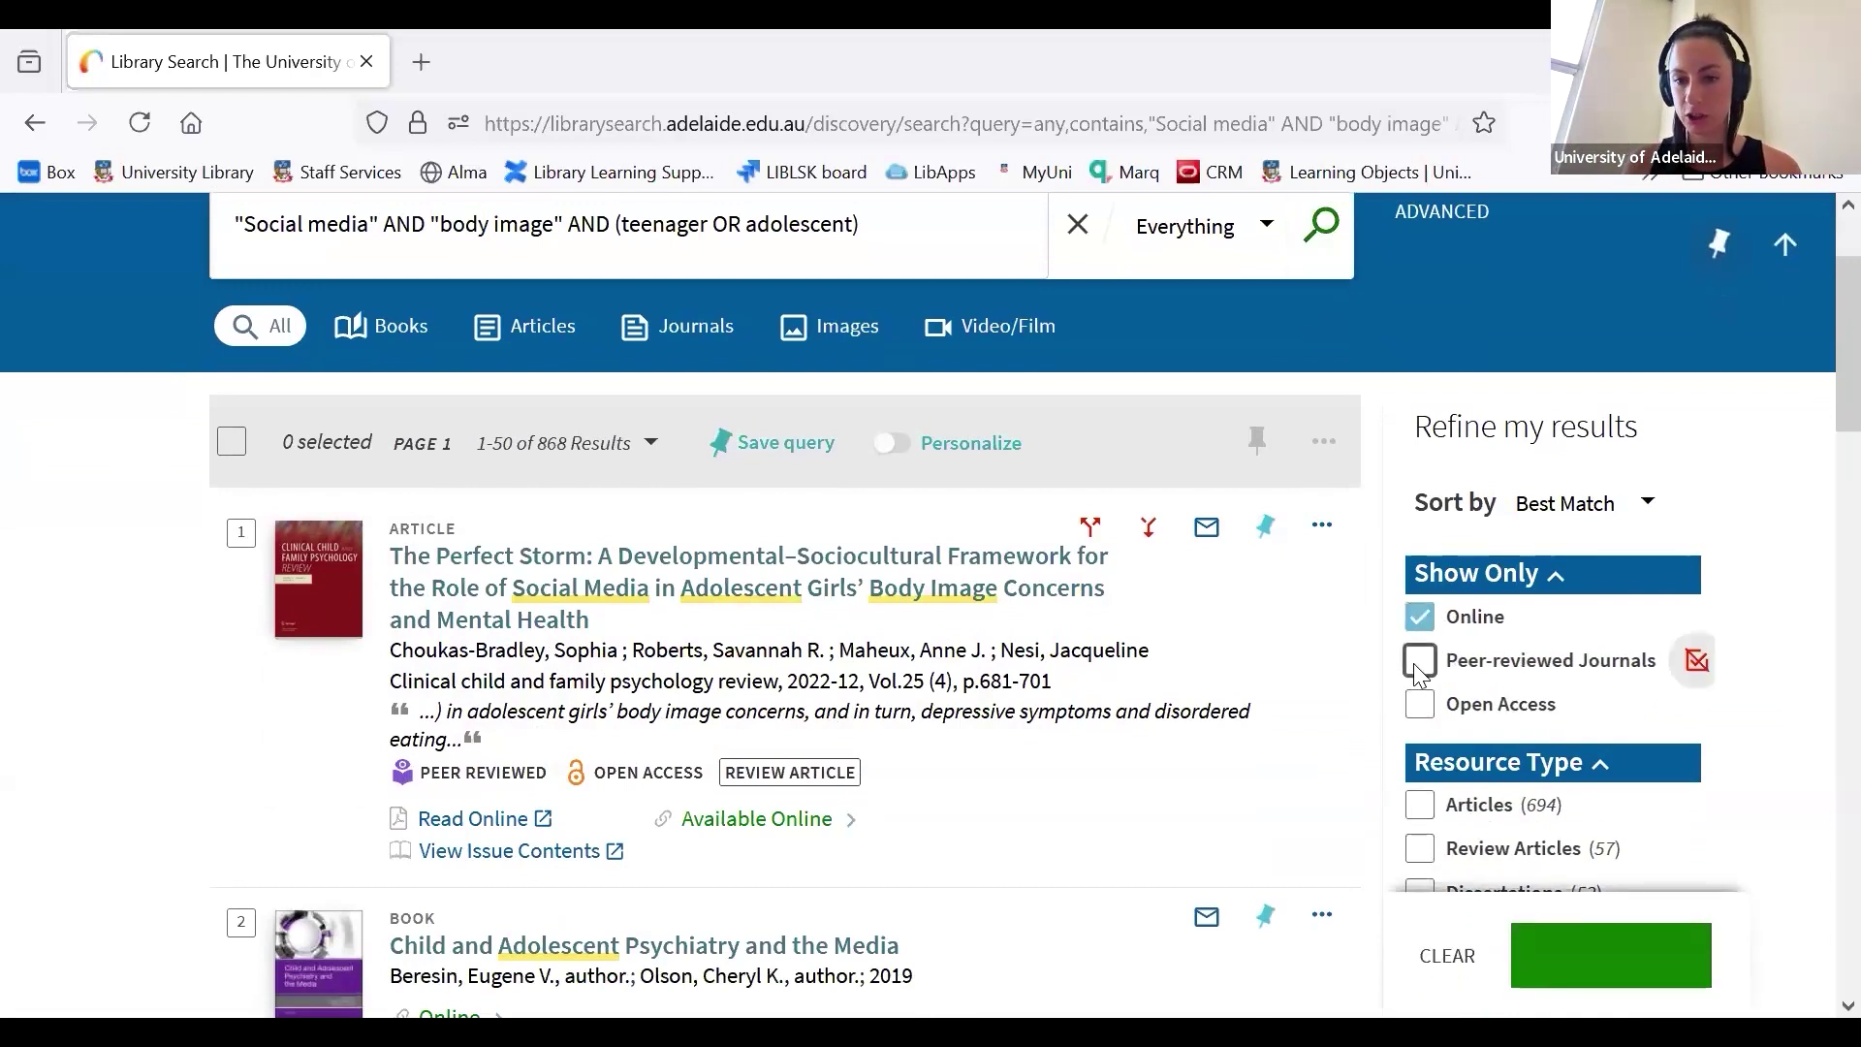
click(1417, 662)
click(1626, 971)
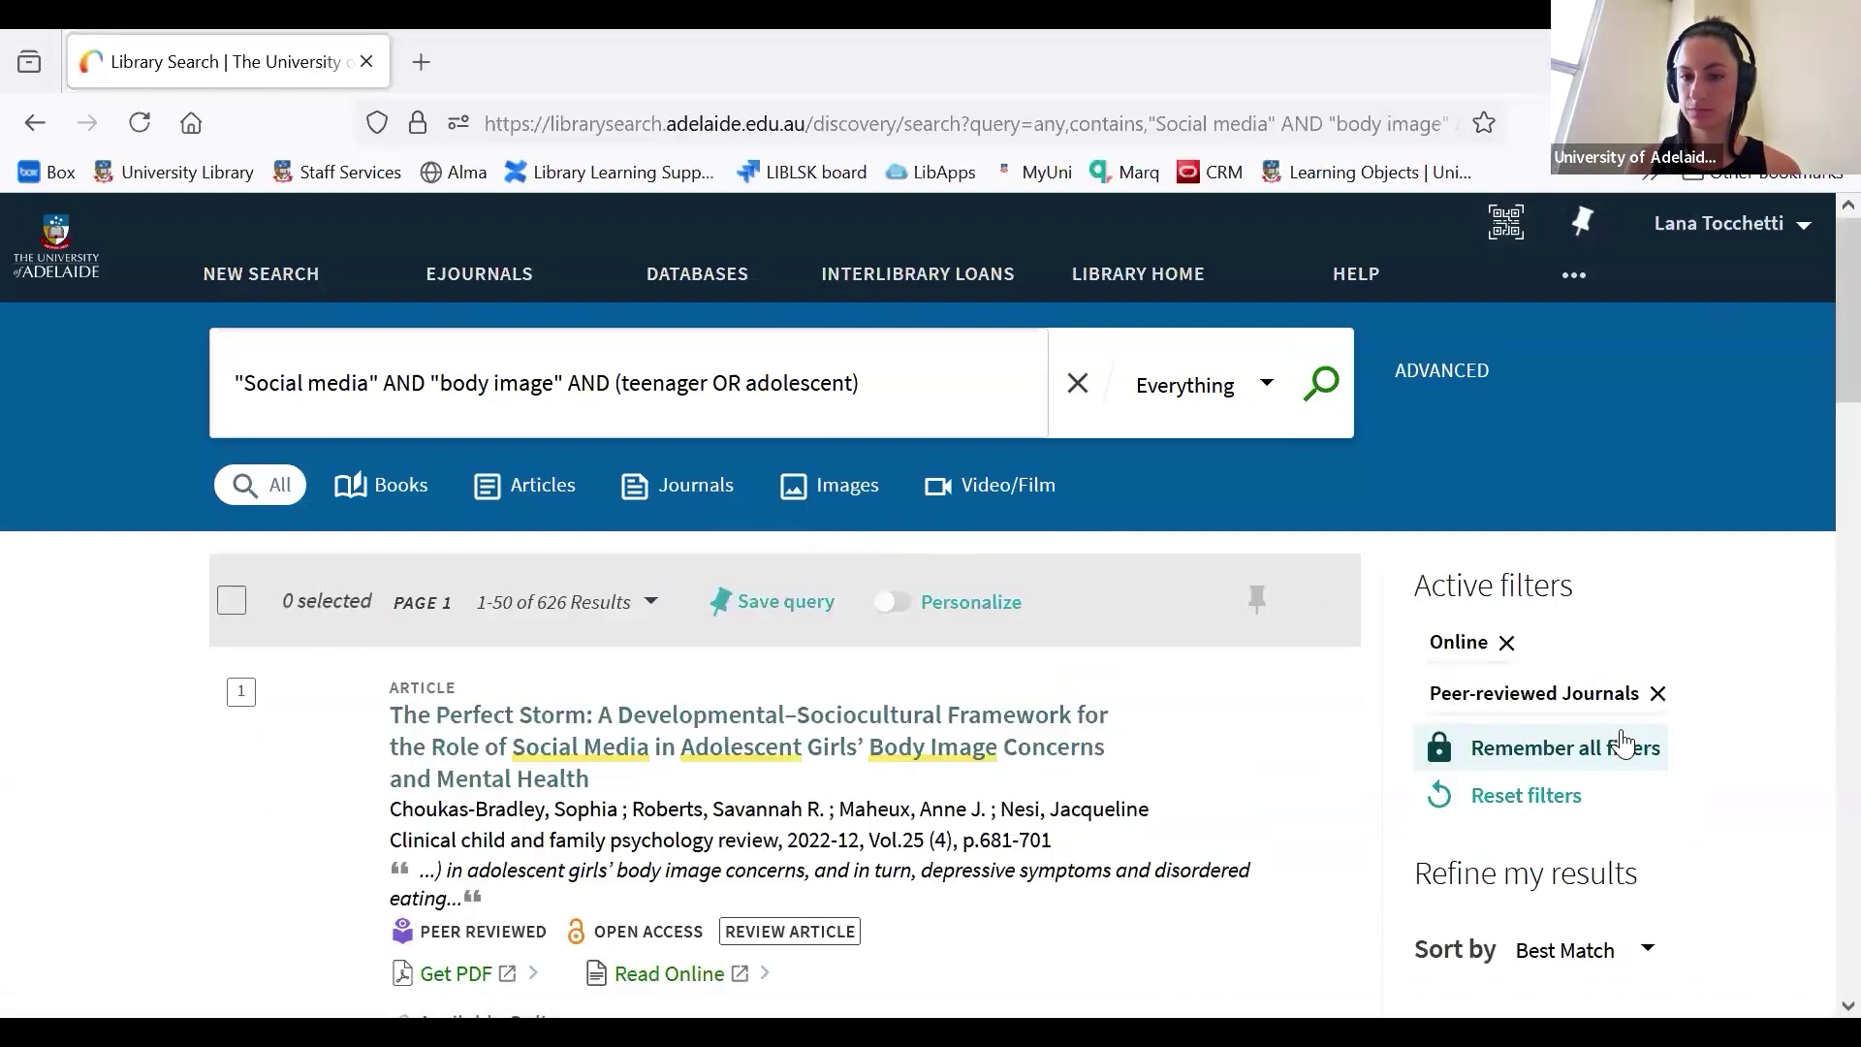
Set the start year of the Date filter to 2019 for the social media and body image results and refine them.
scroll(1623, 745, down, 10)
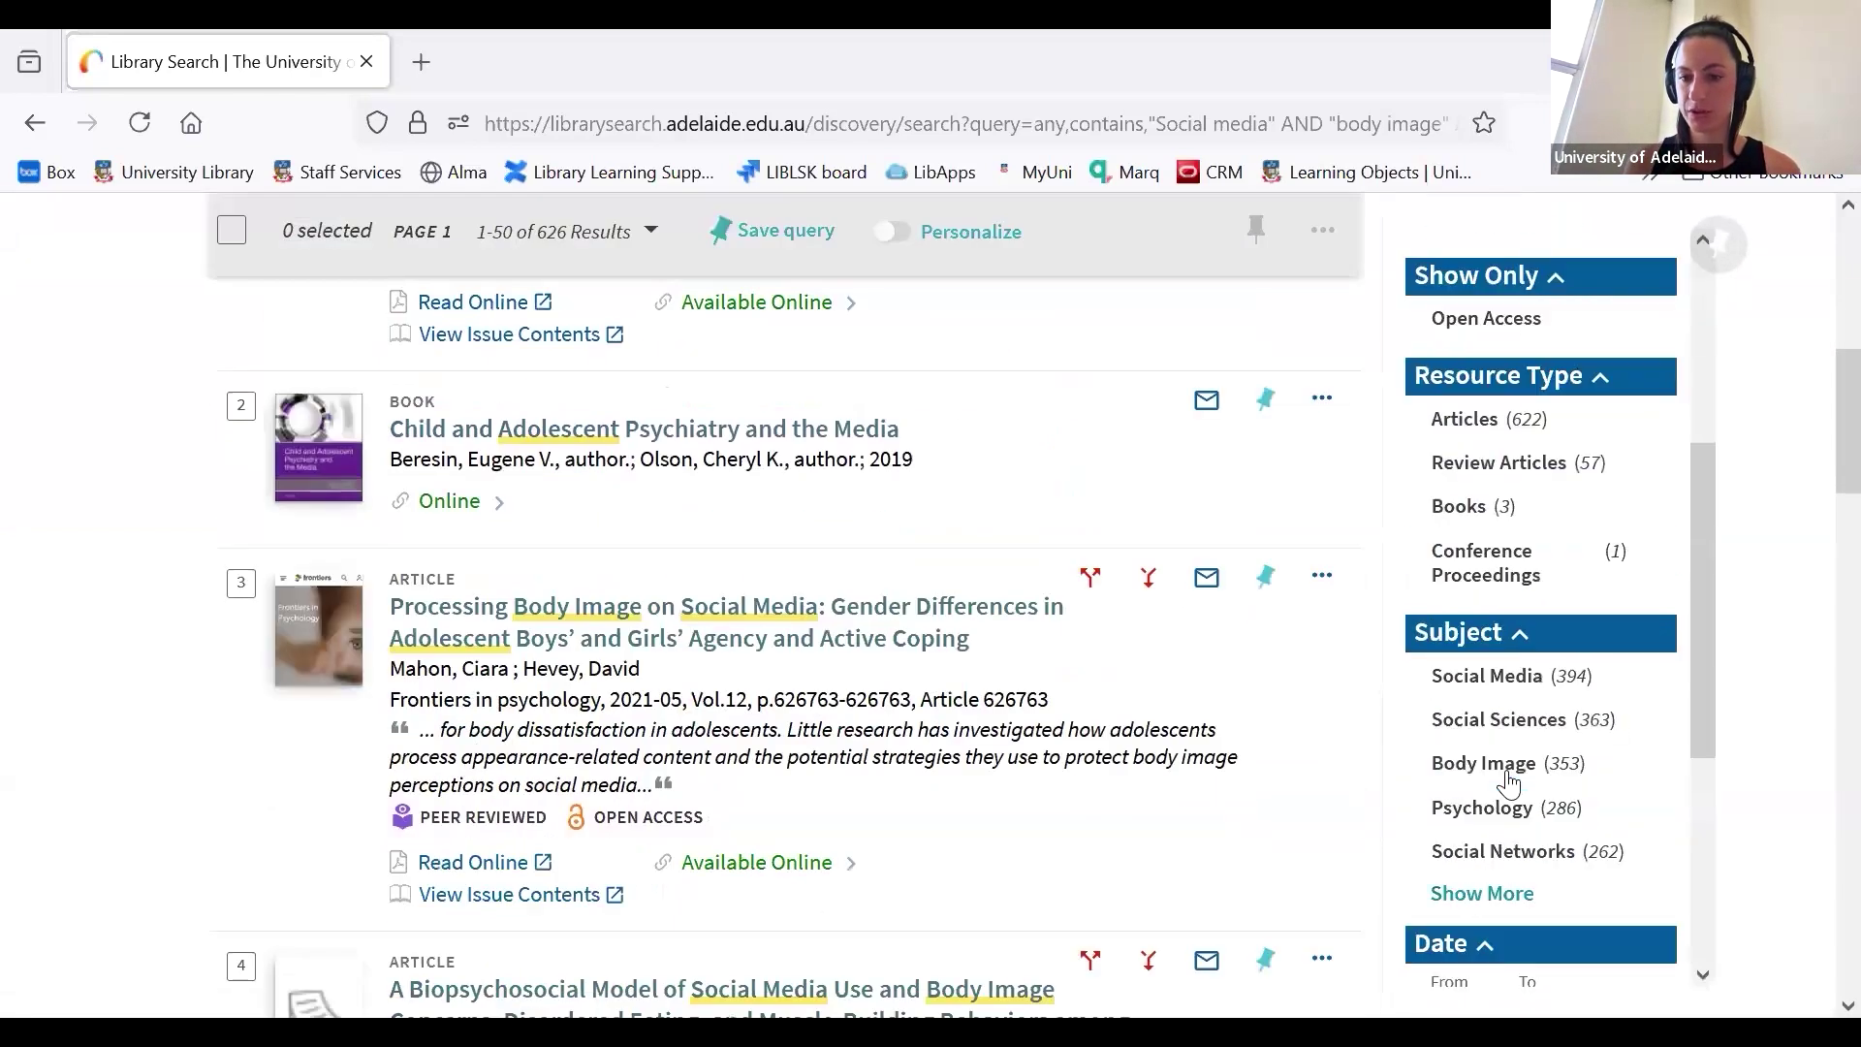
scroll(1508, 782, down, 4)
click(1466, 601)
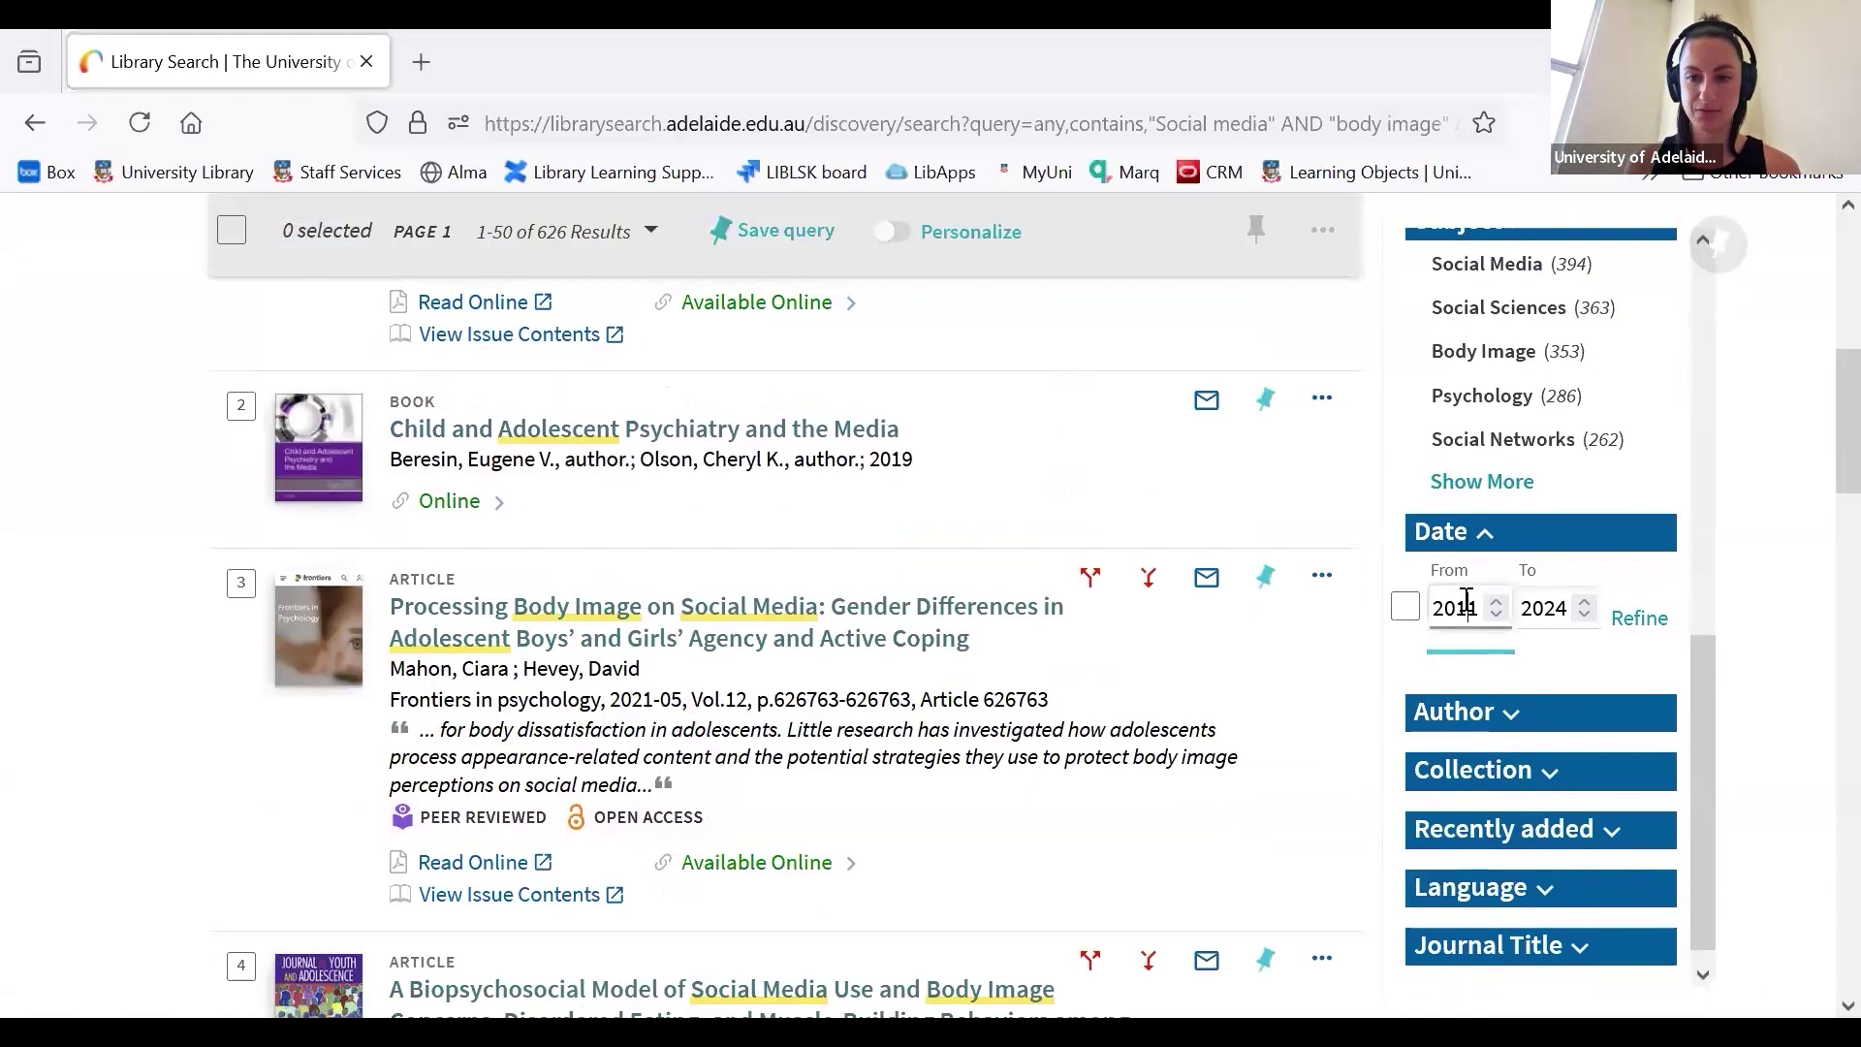
key(BackSpace)
text(9)
click(1630, 625)
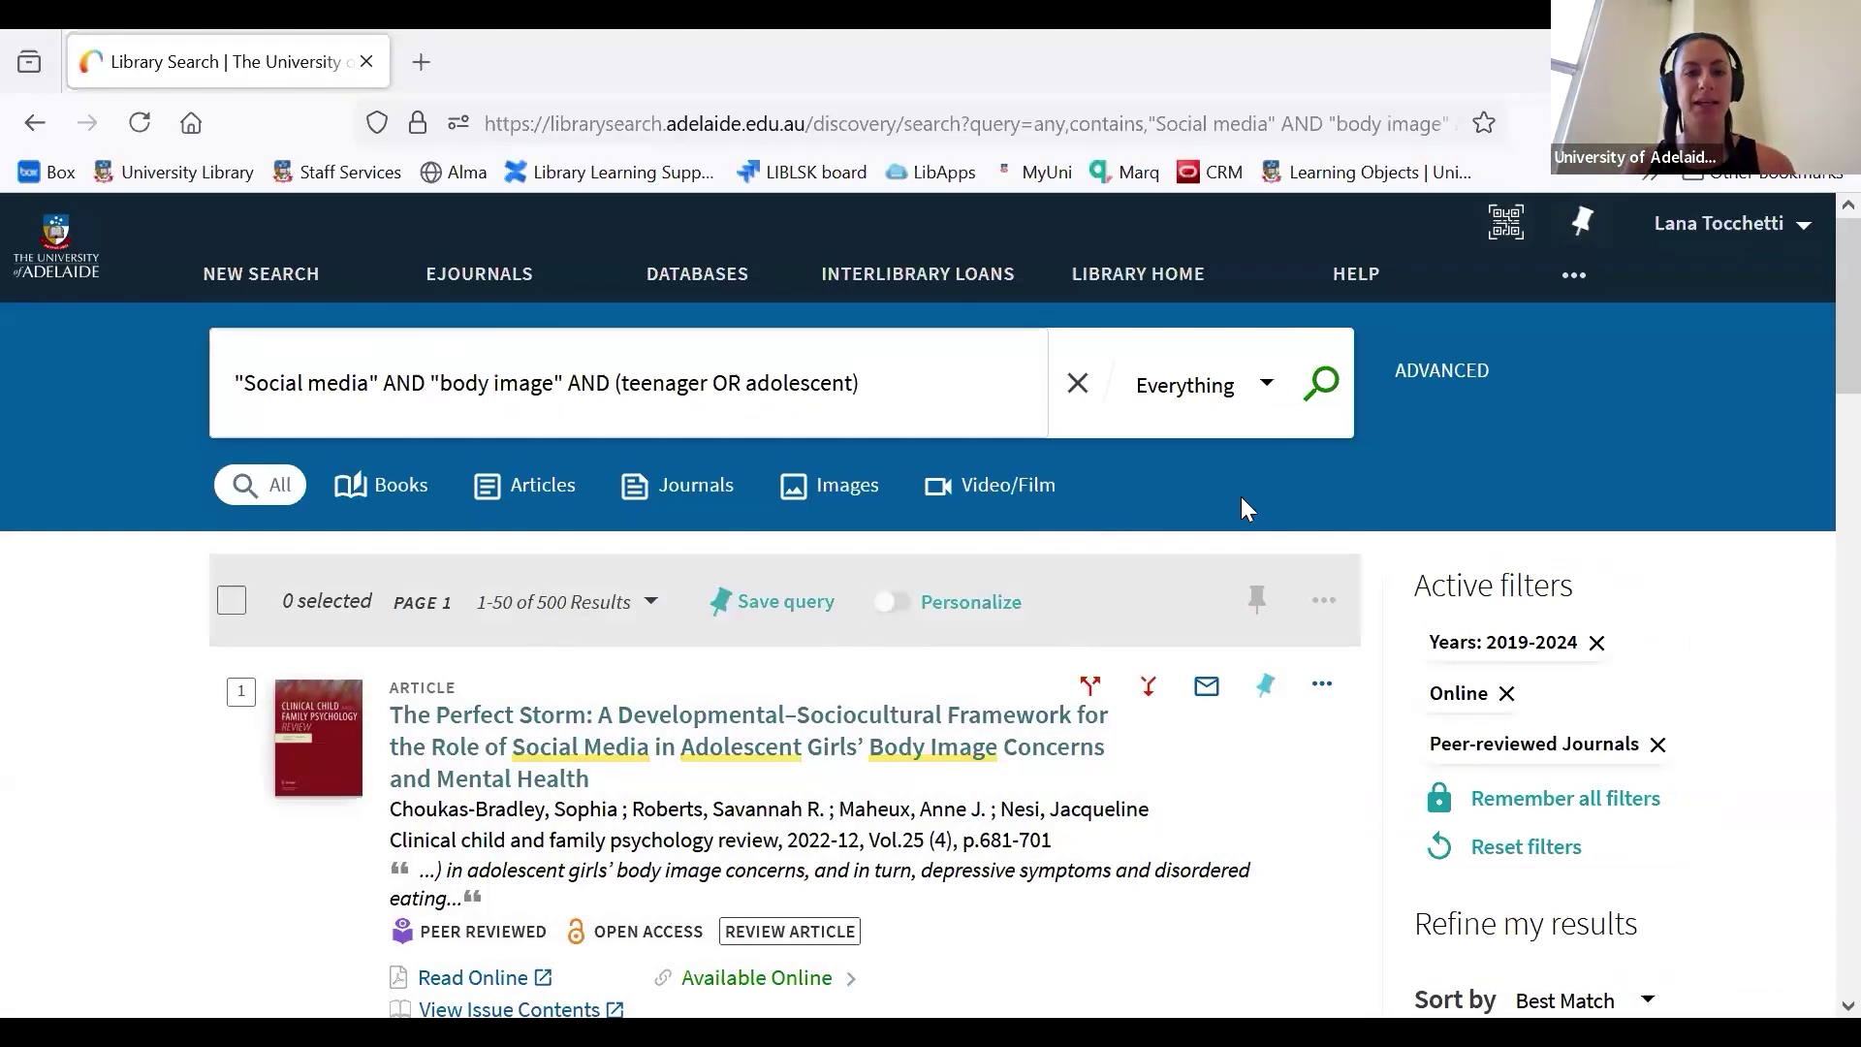
click(908, 383)
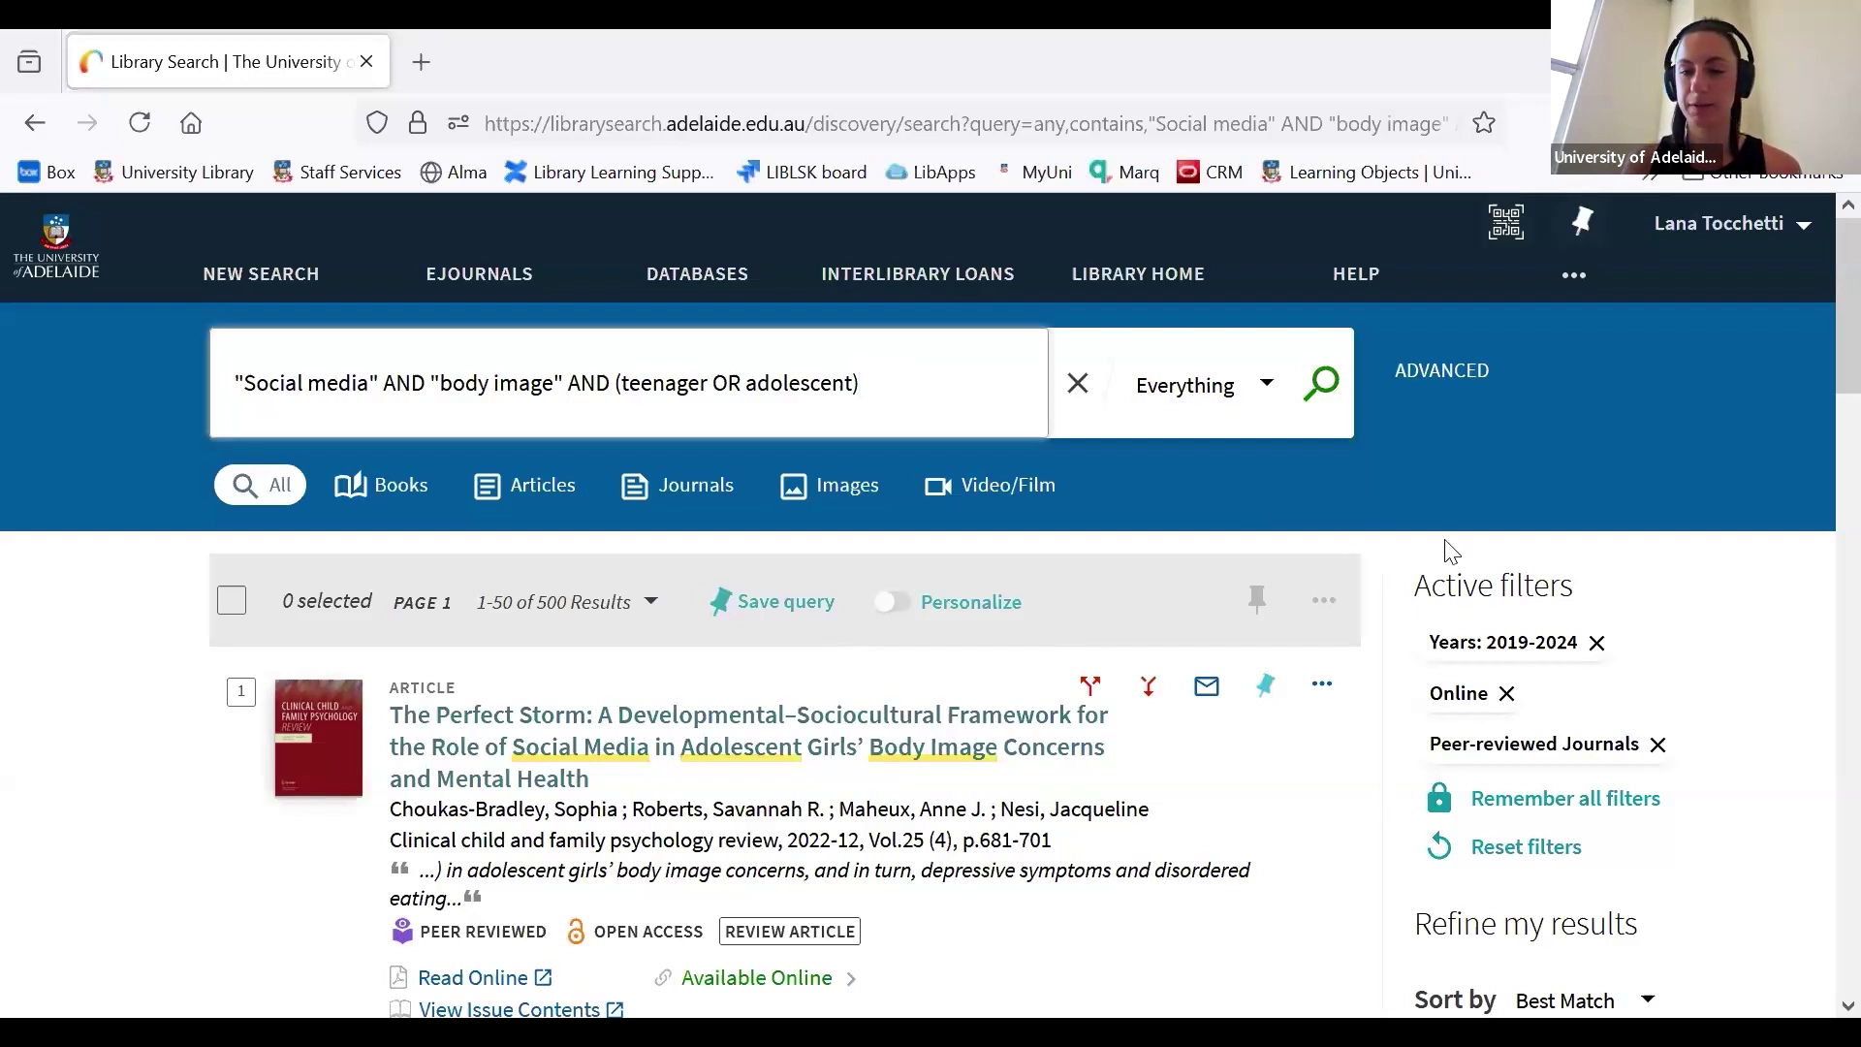
click(1701, 588)
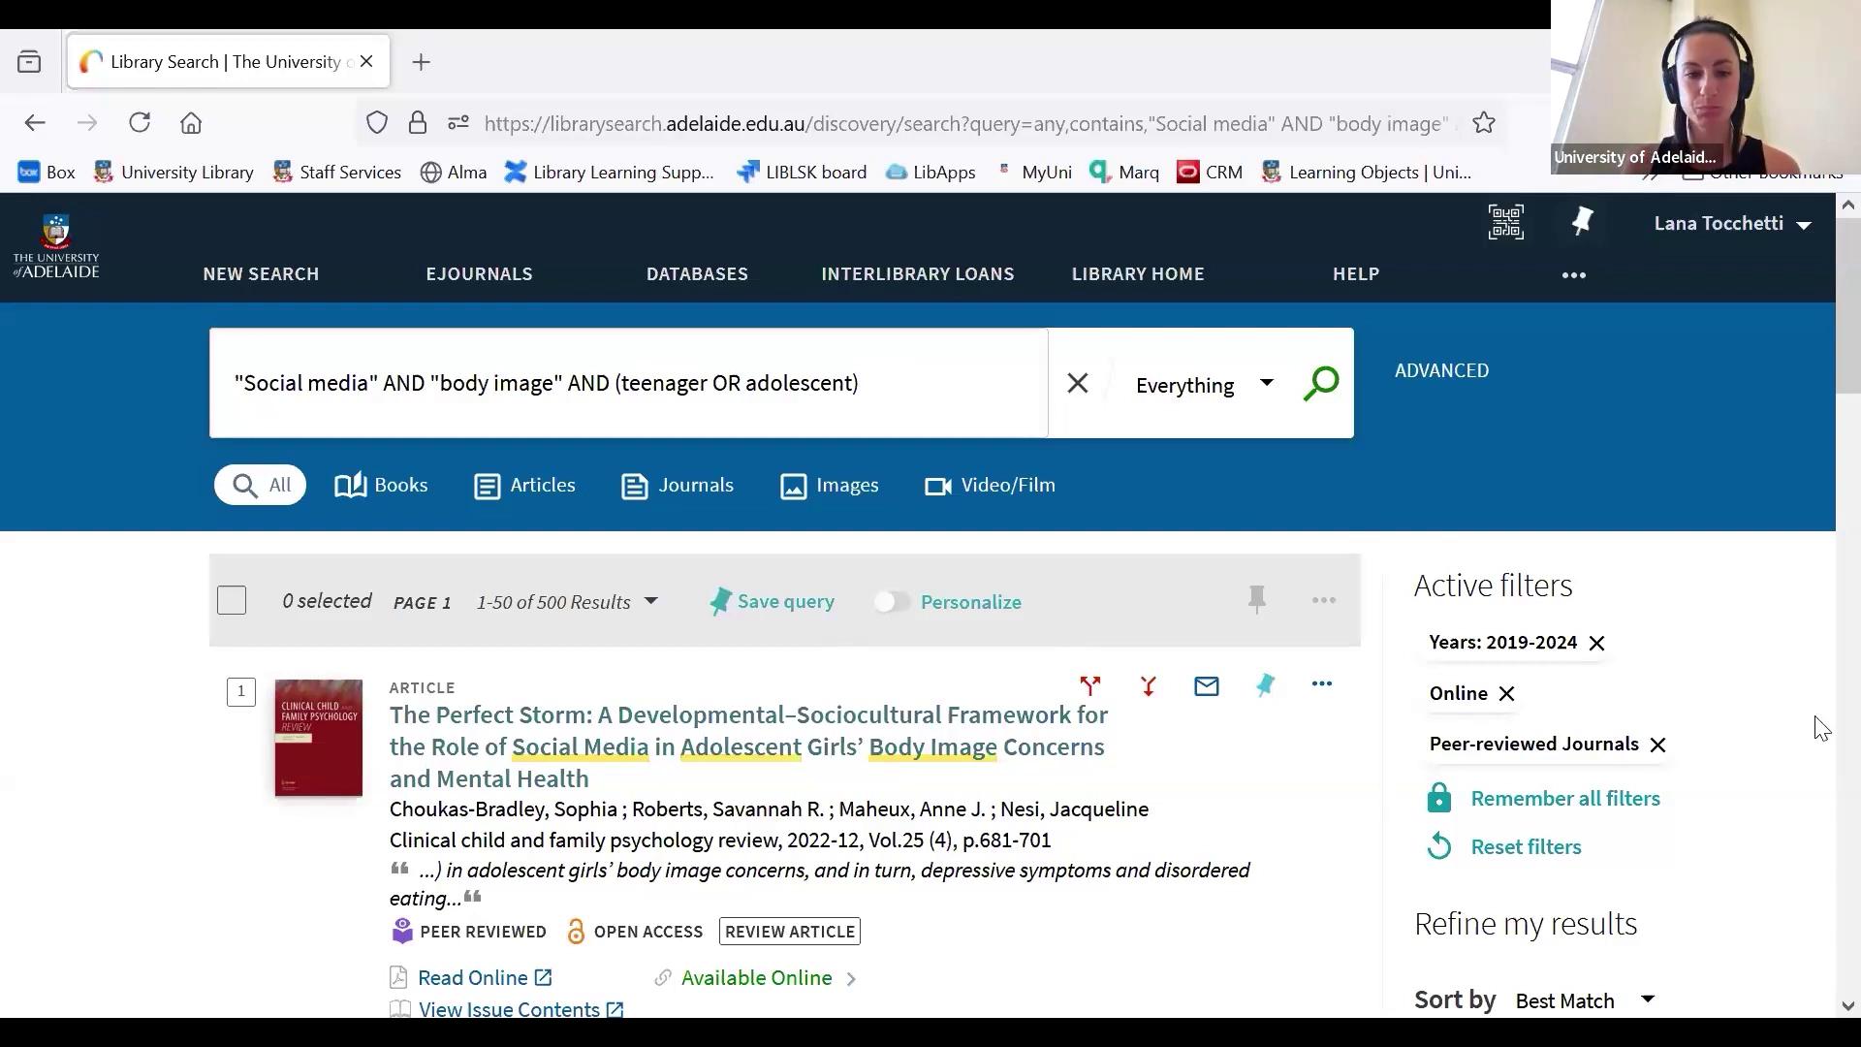
Open the record of the first result, "The Perfect Storm", and try its Read Online link, closing the LibKey page again.
scroll(1283, 805, down, 2)
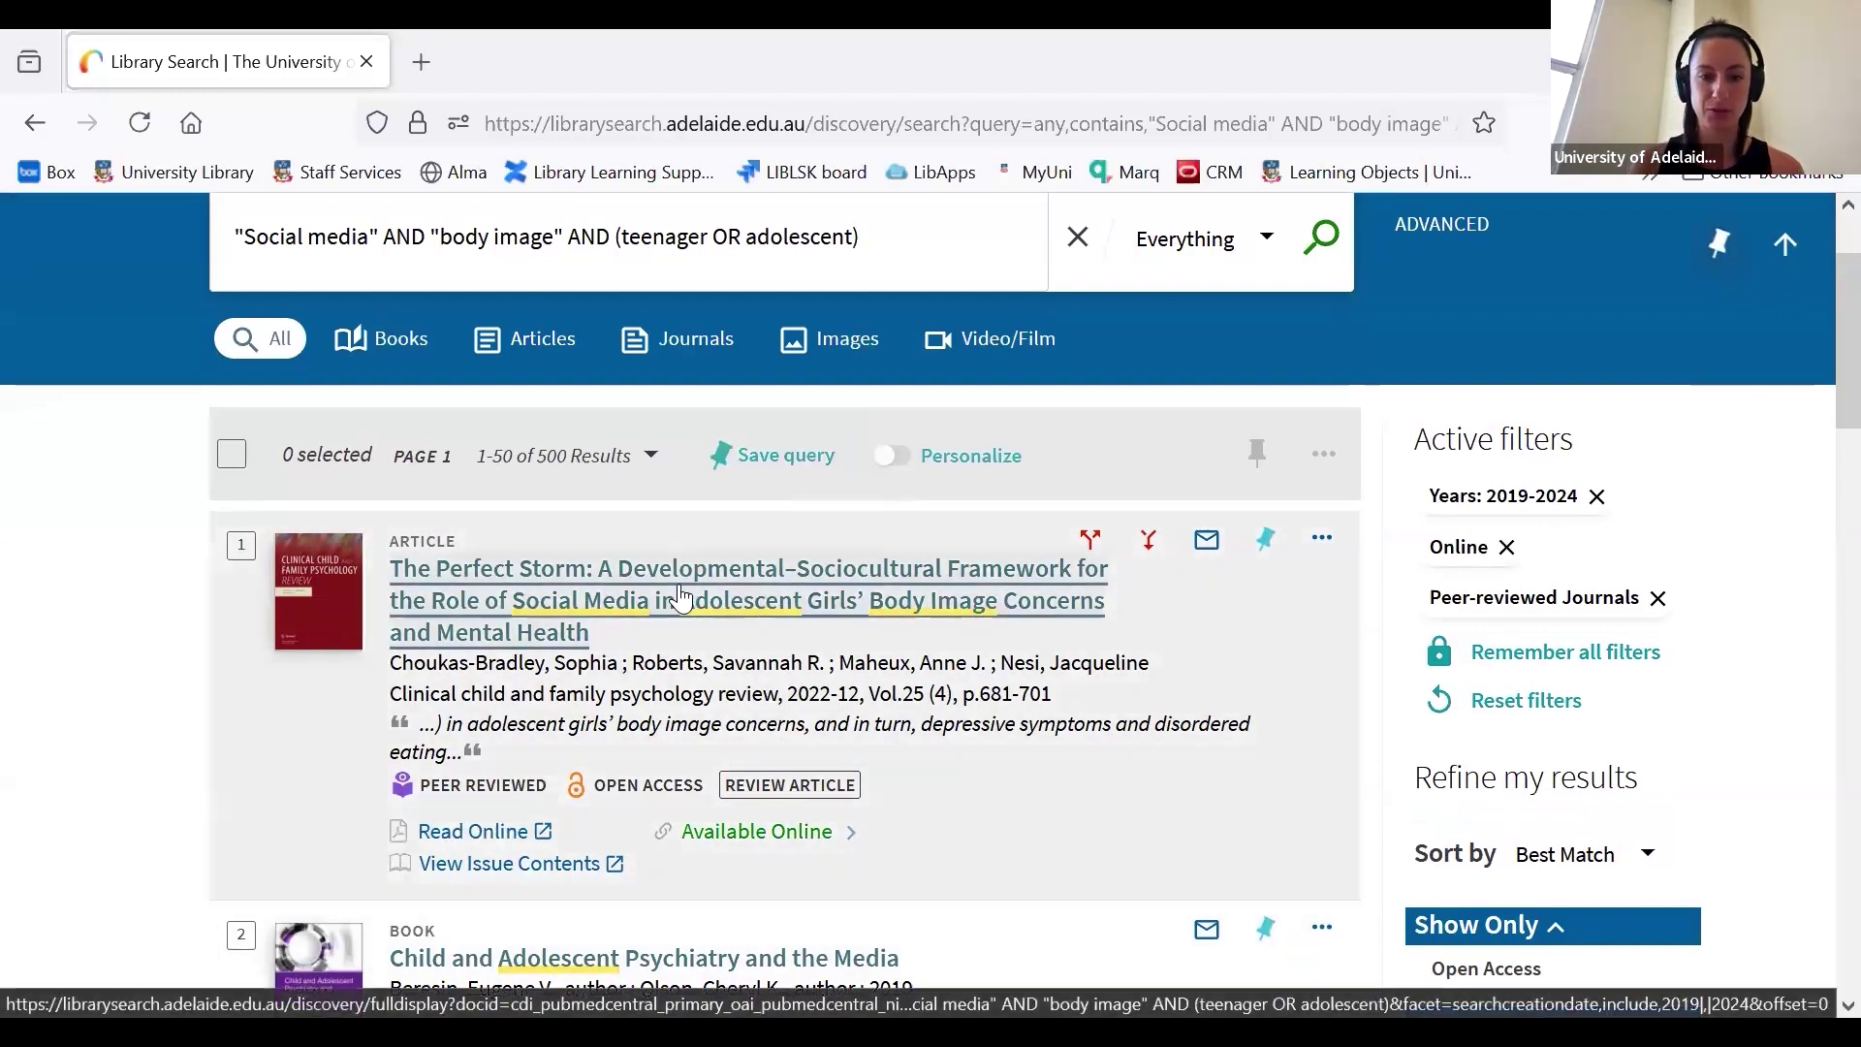
click(654, 609)
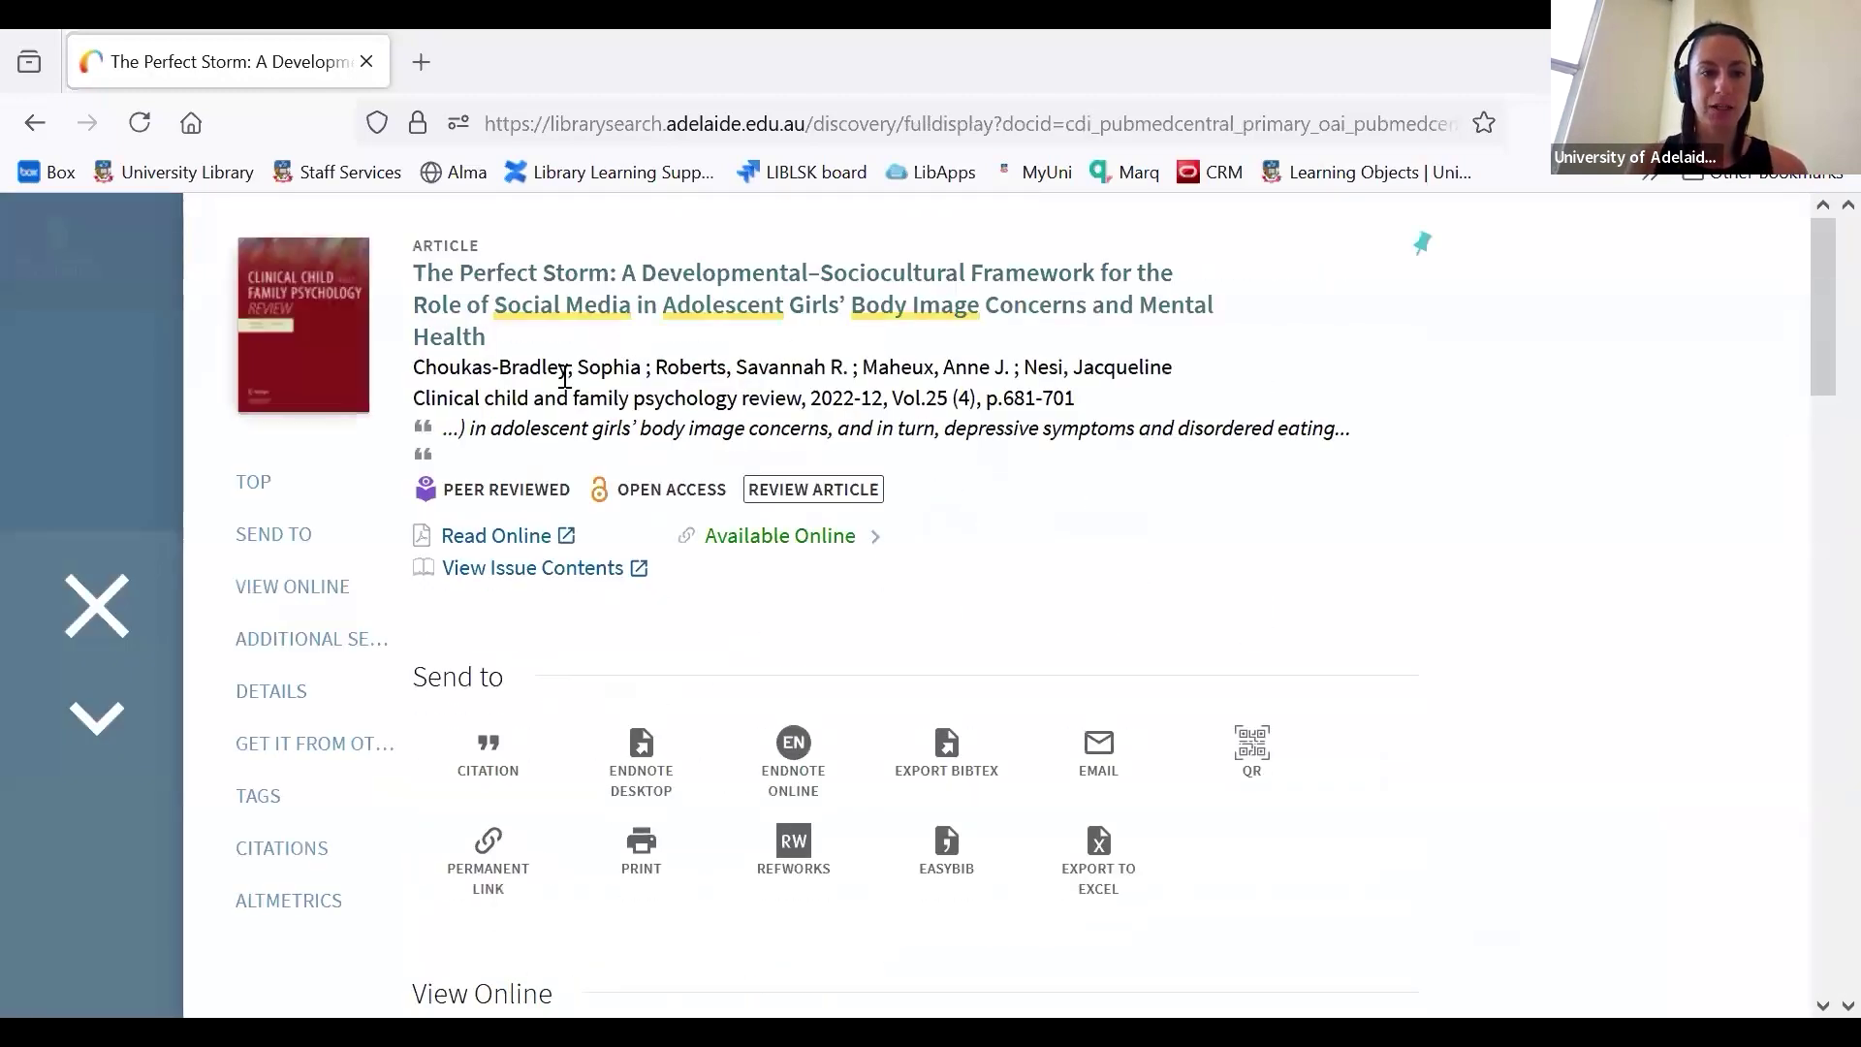
mouse_move(662, 499)
mouse_move(845, 489)
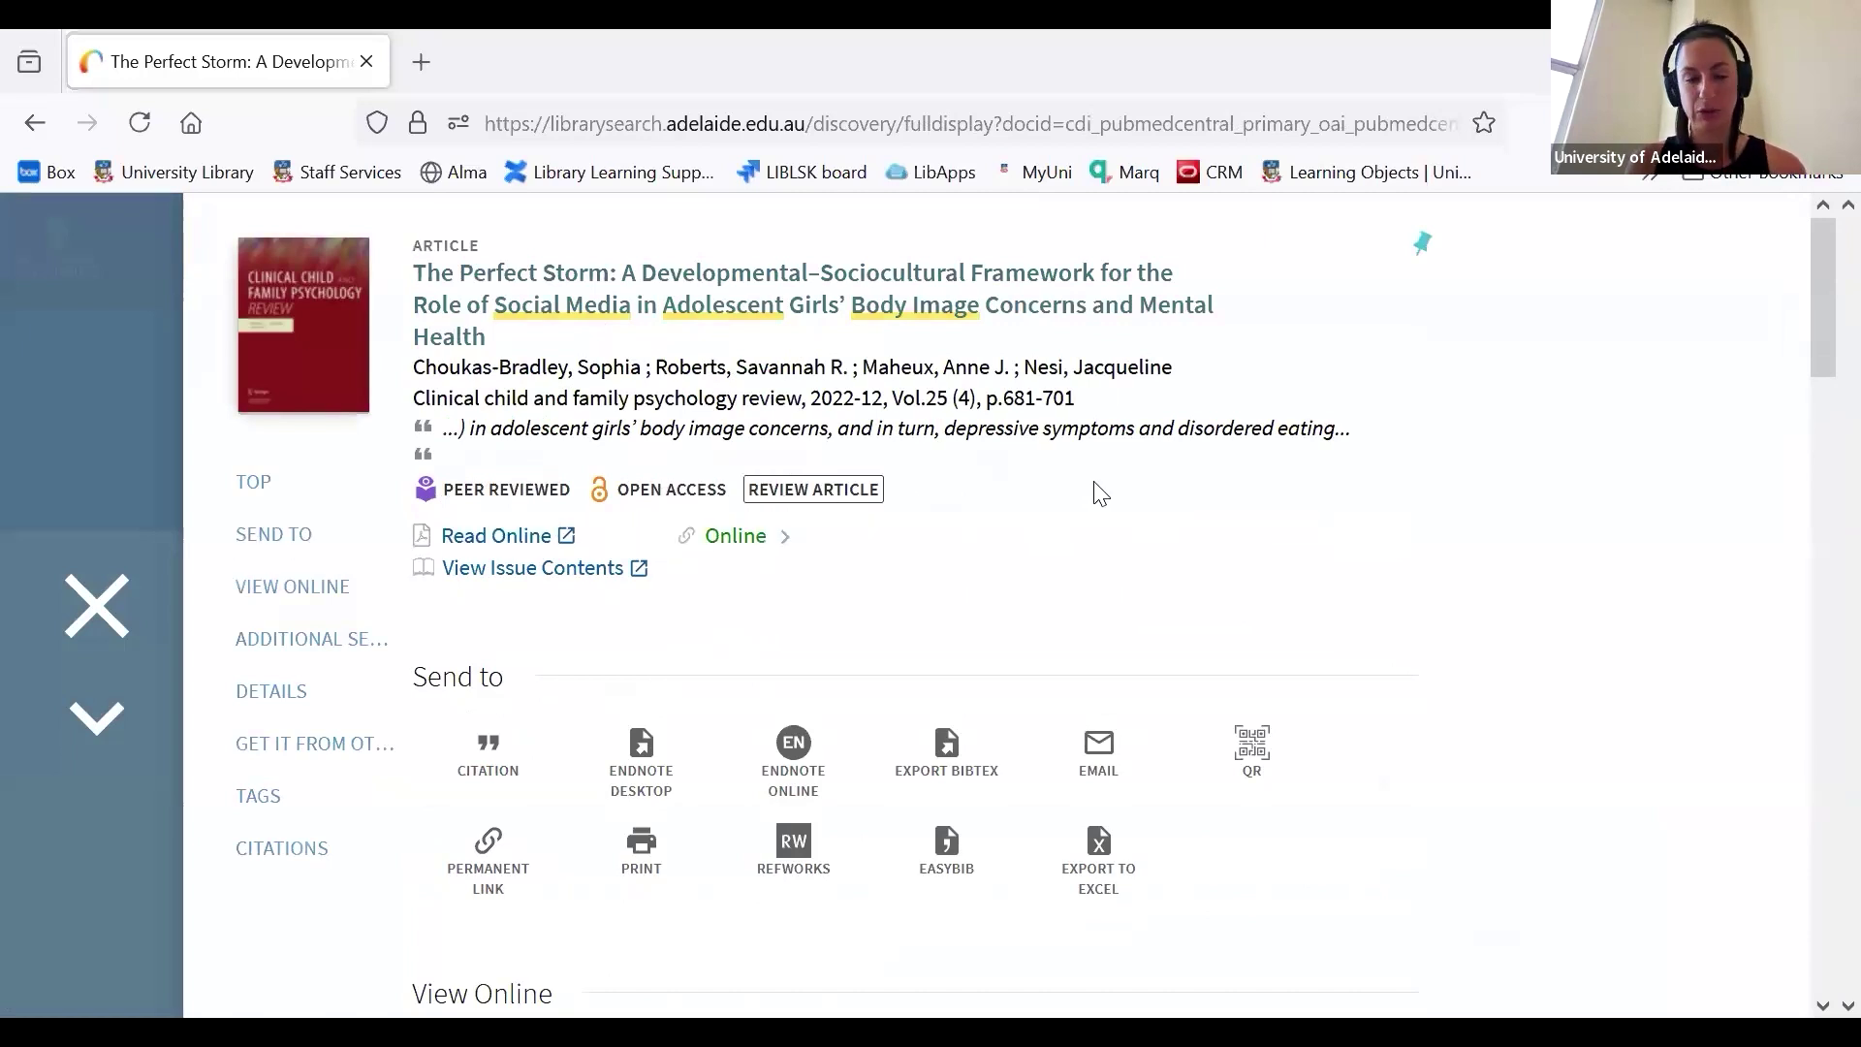
click(482, 538)
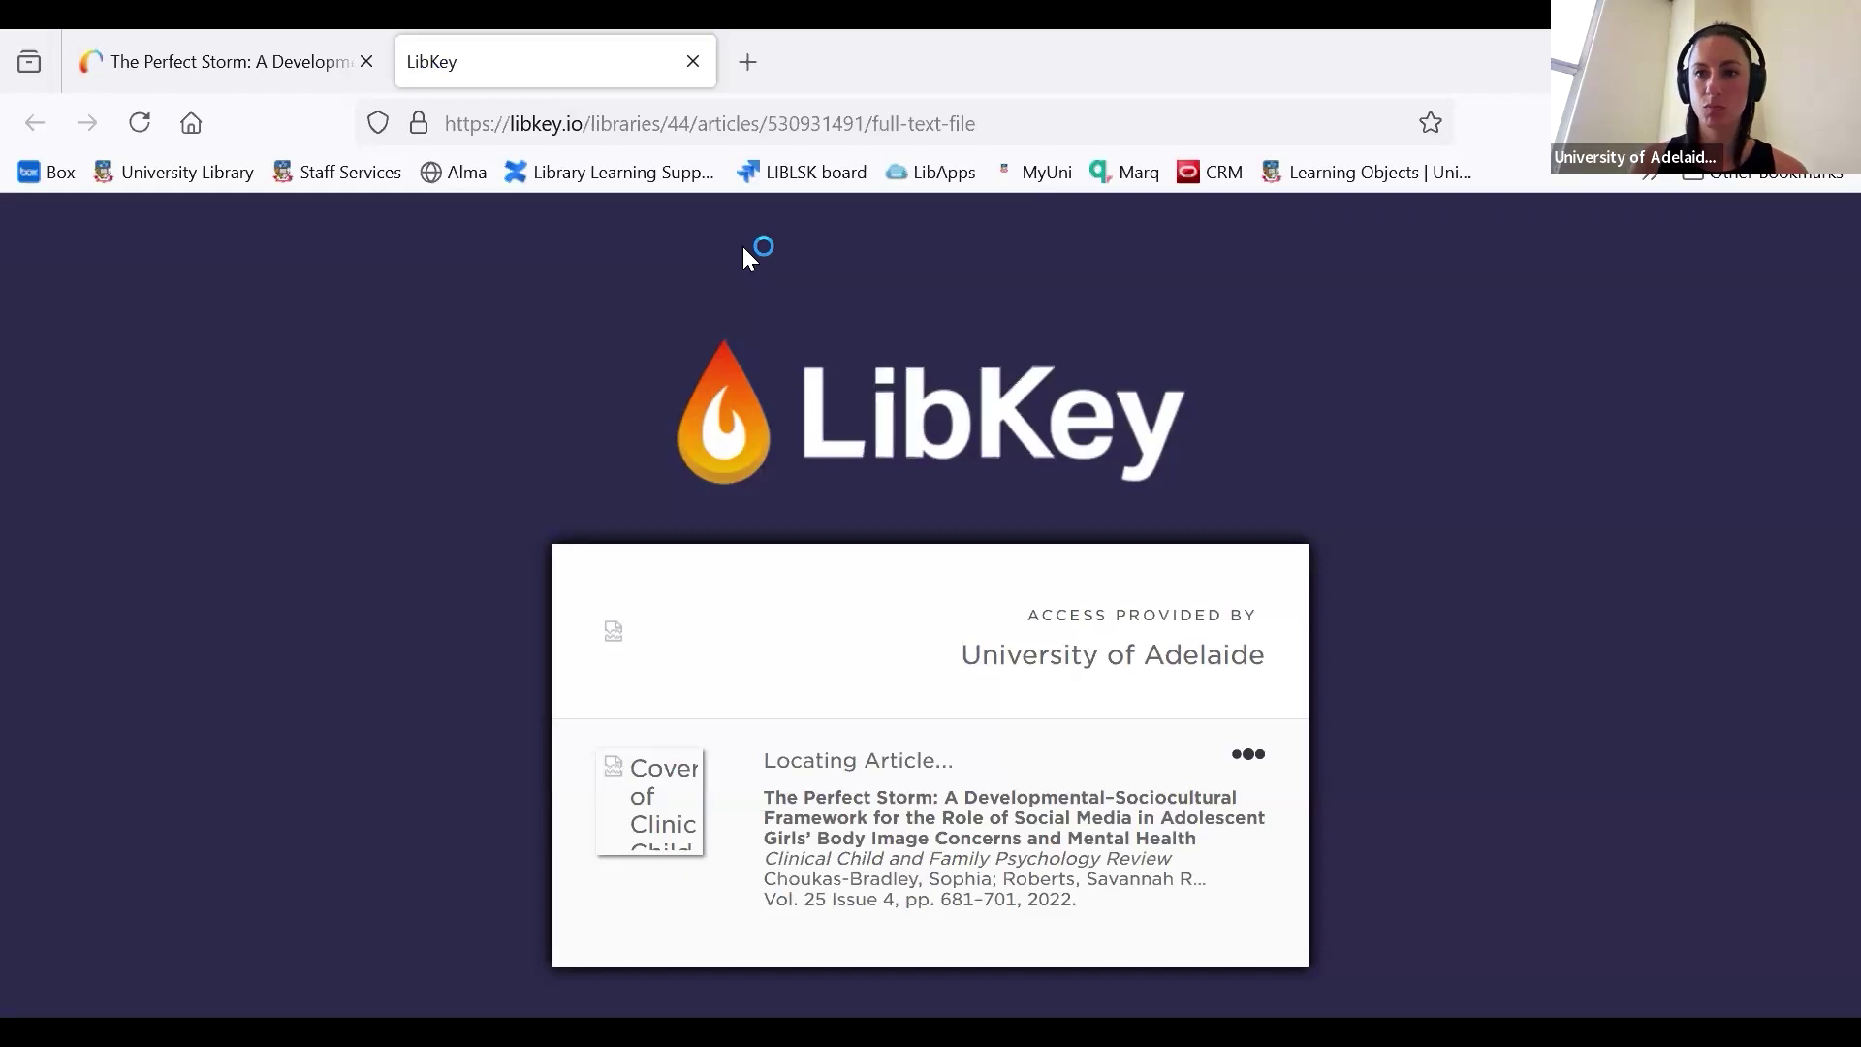
click(691, 62)
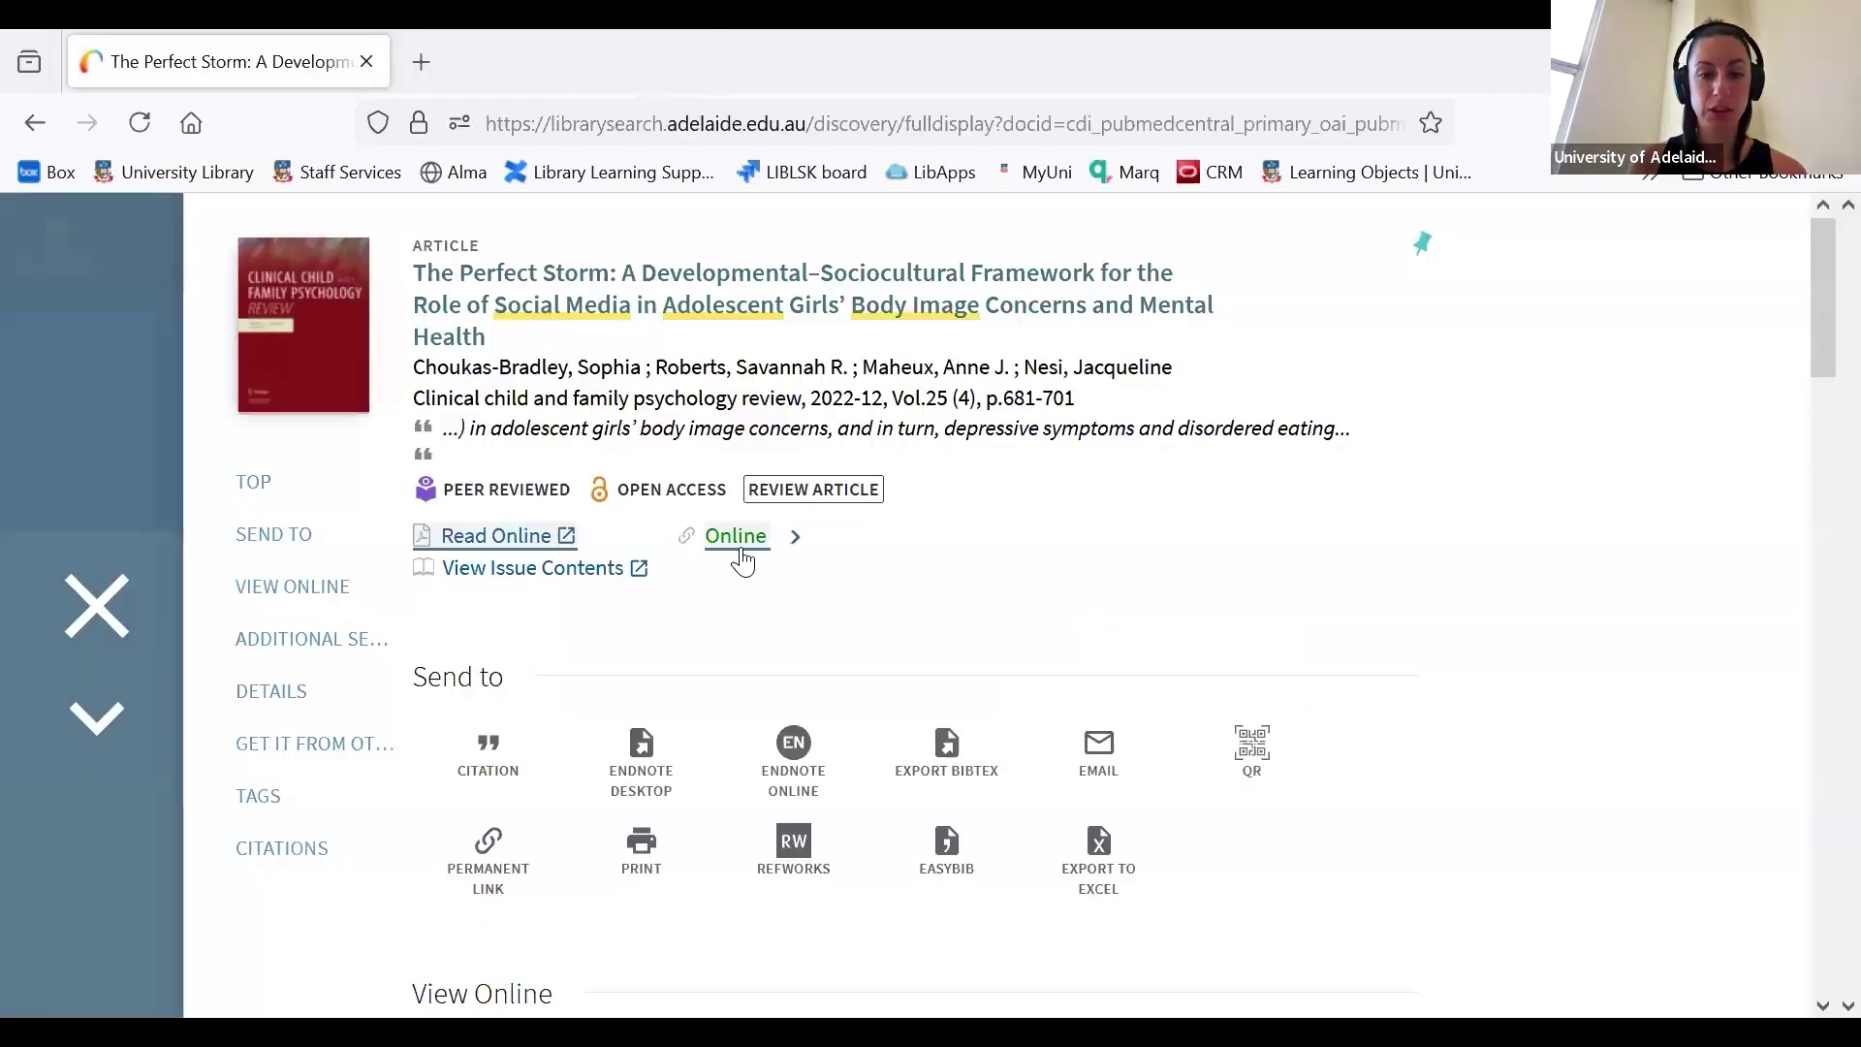
Go to the record's full text availability list and open the article through SpringerLink Journals - AutoHoldings.
scroll(988, 639, down, 7)
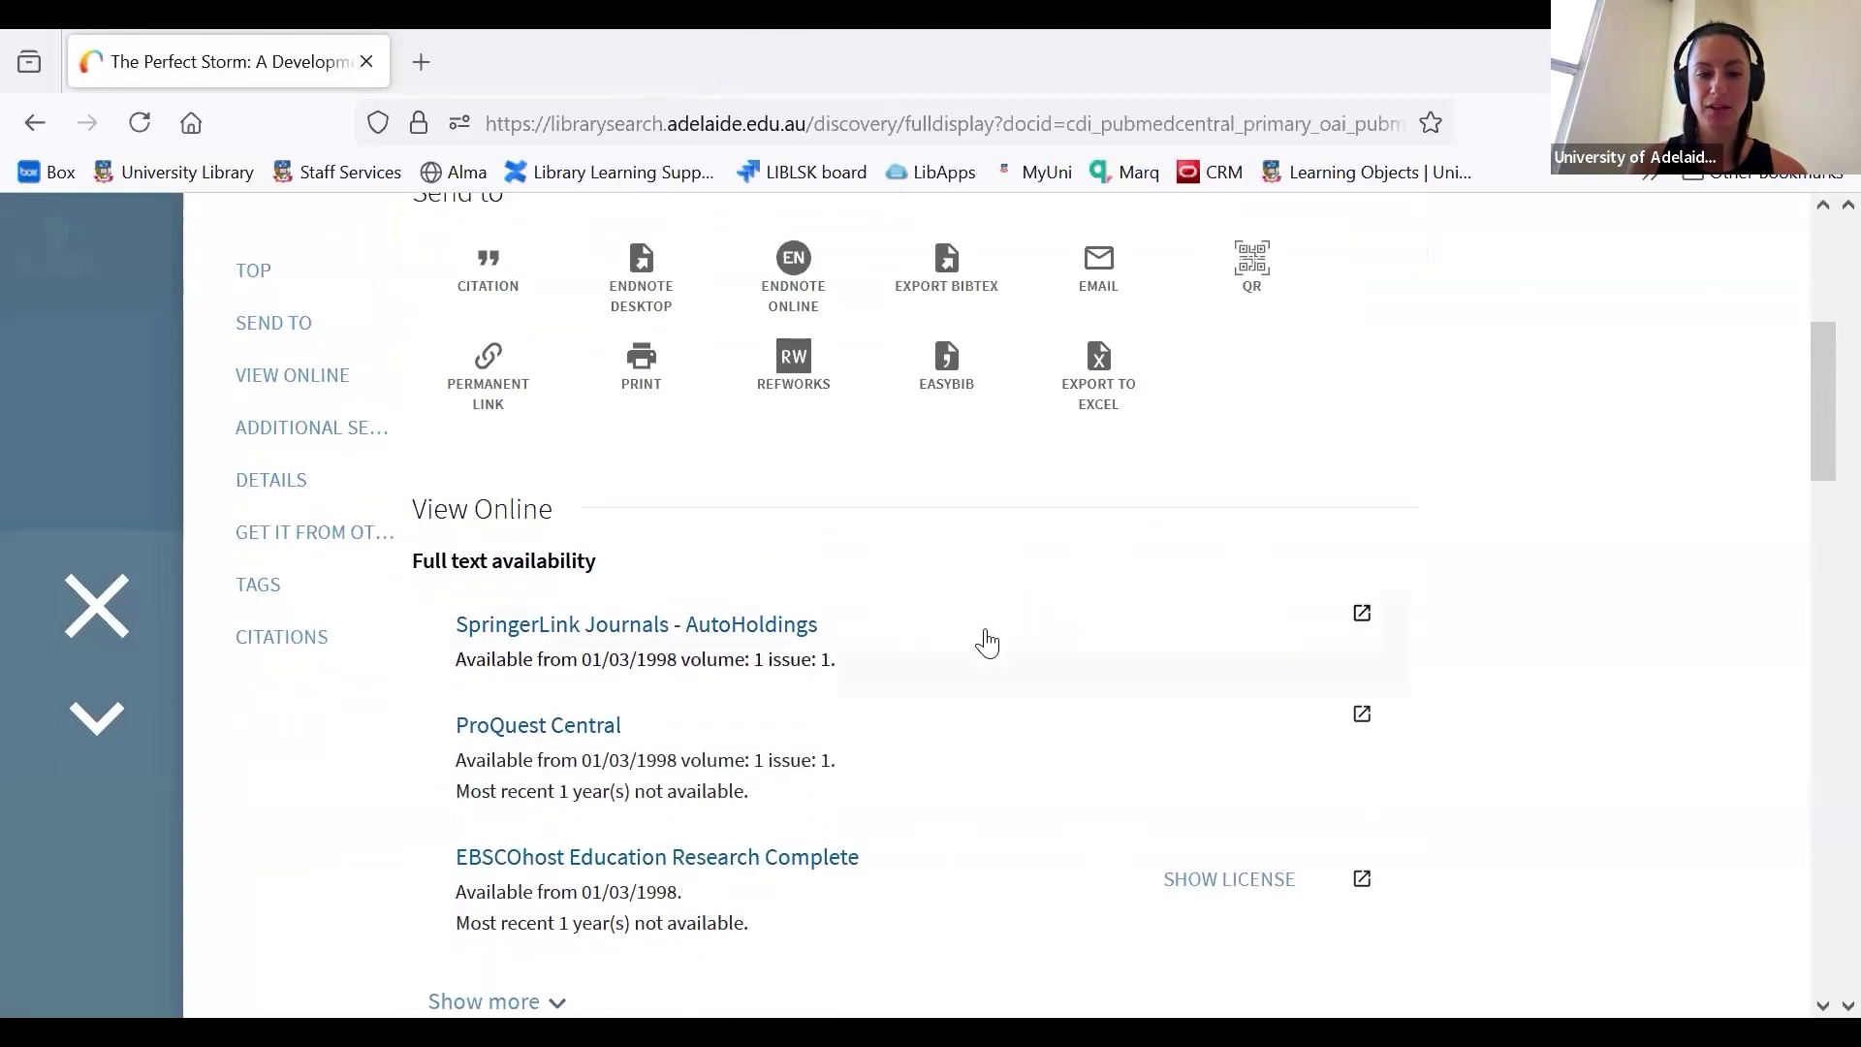
scroll(987, 641, up, 3)
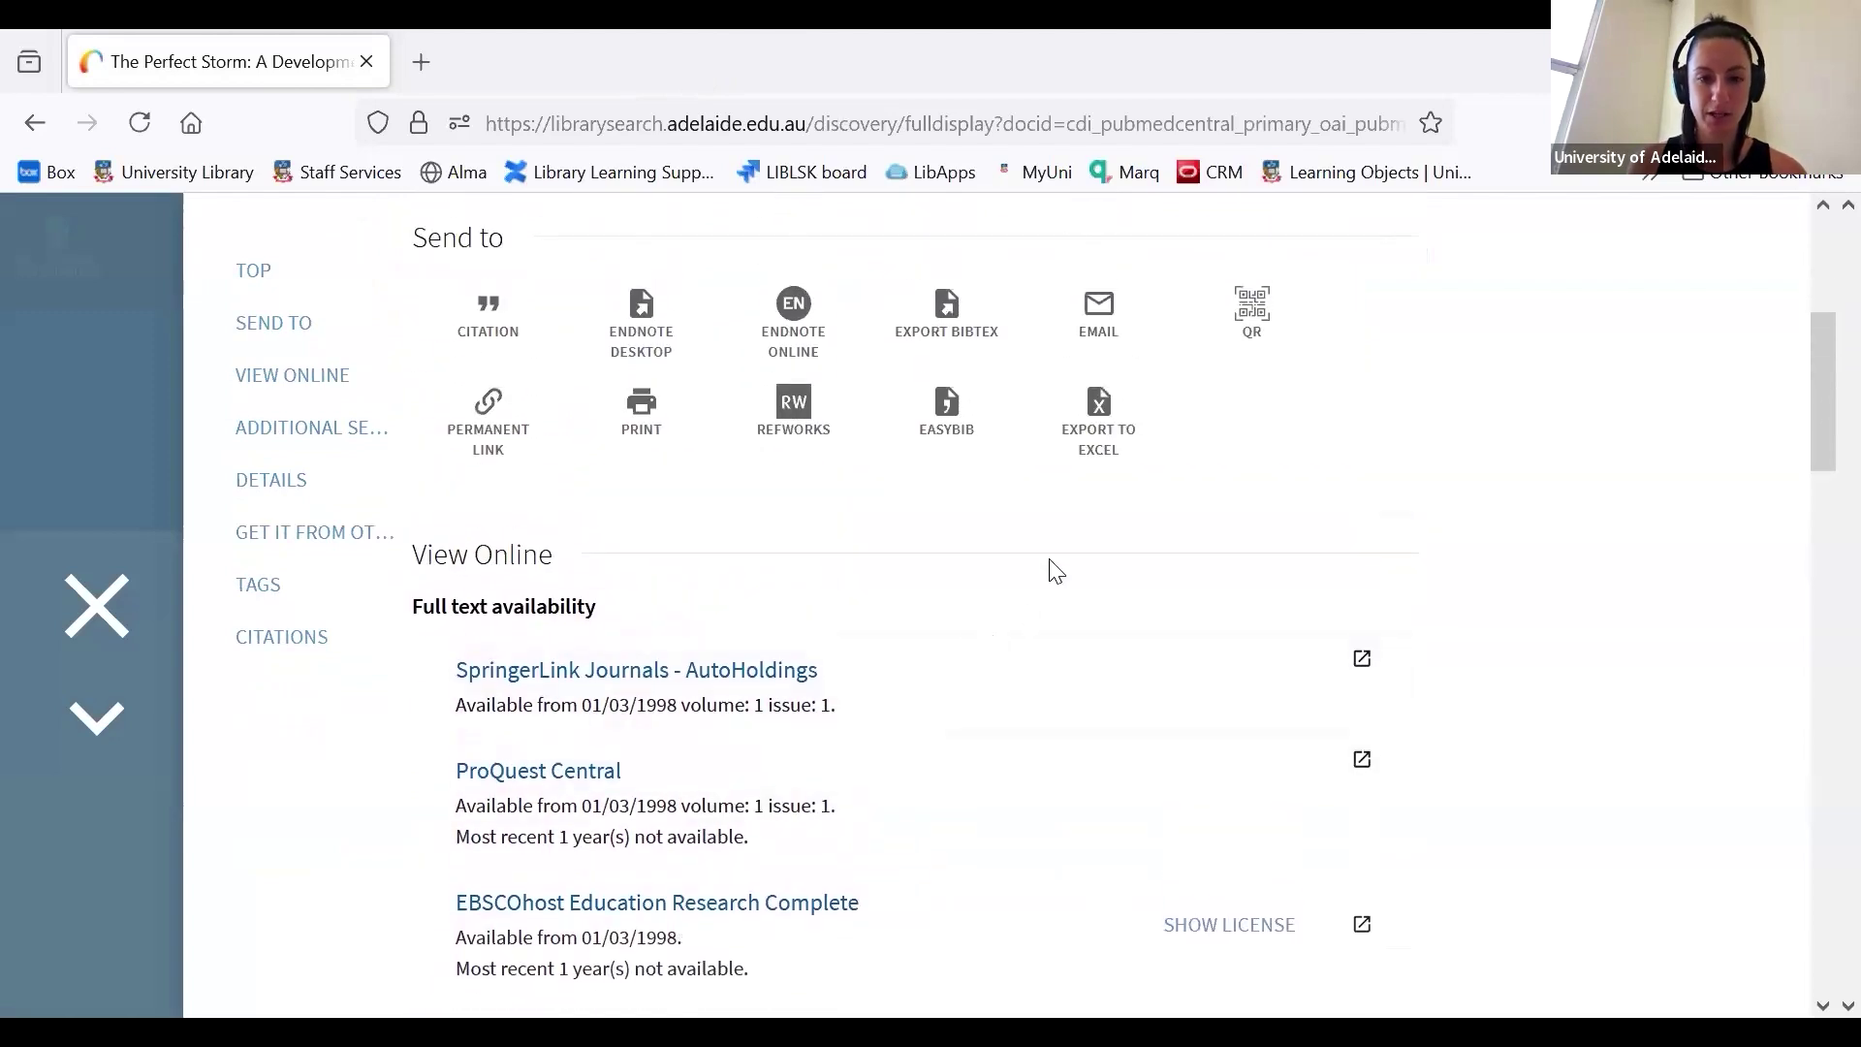
scroll(798, 602, up, 3)
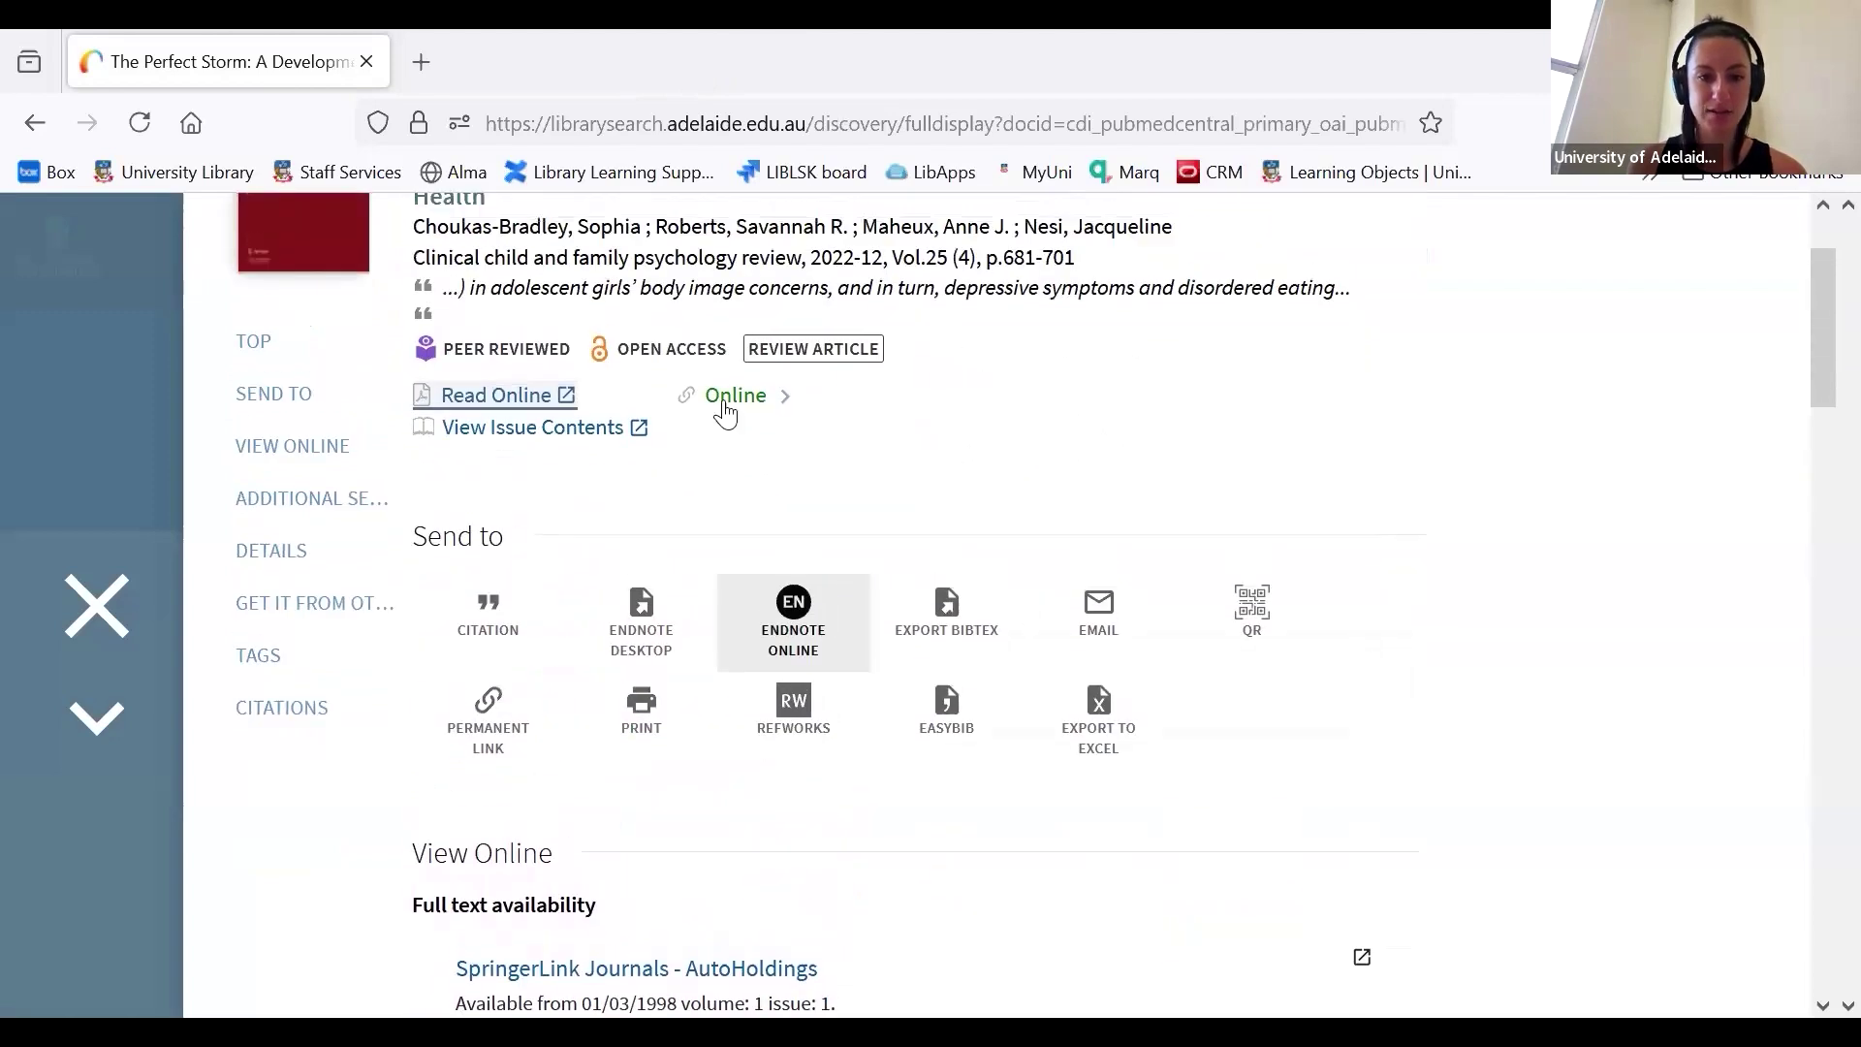
click(733, 407)
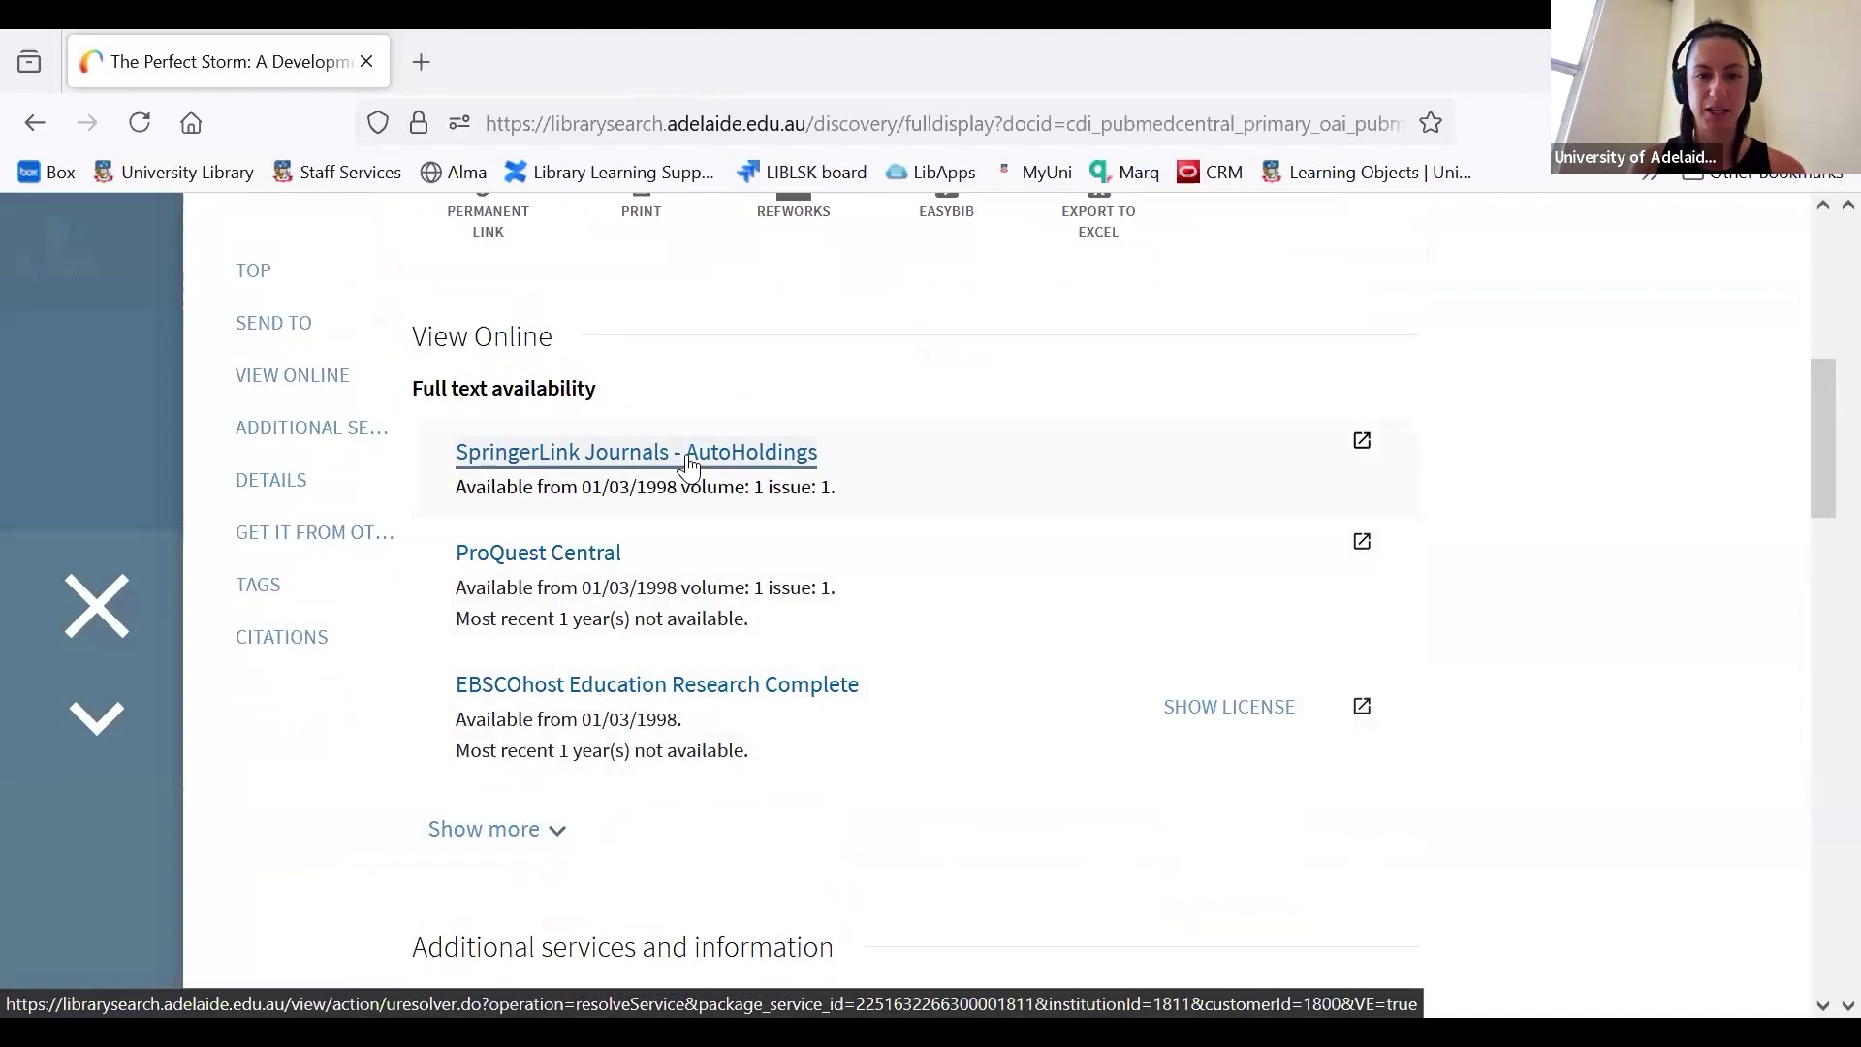
click(604, 459)
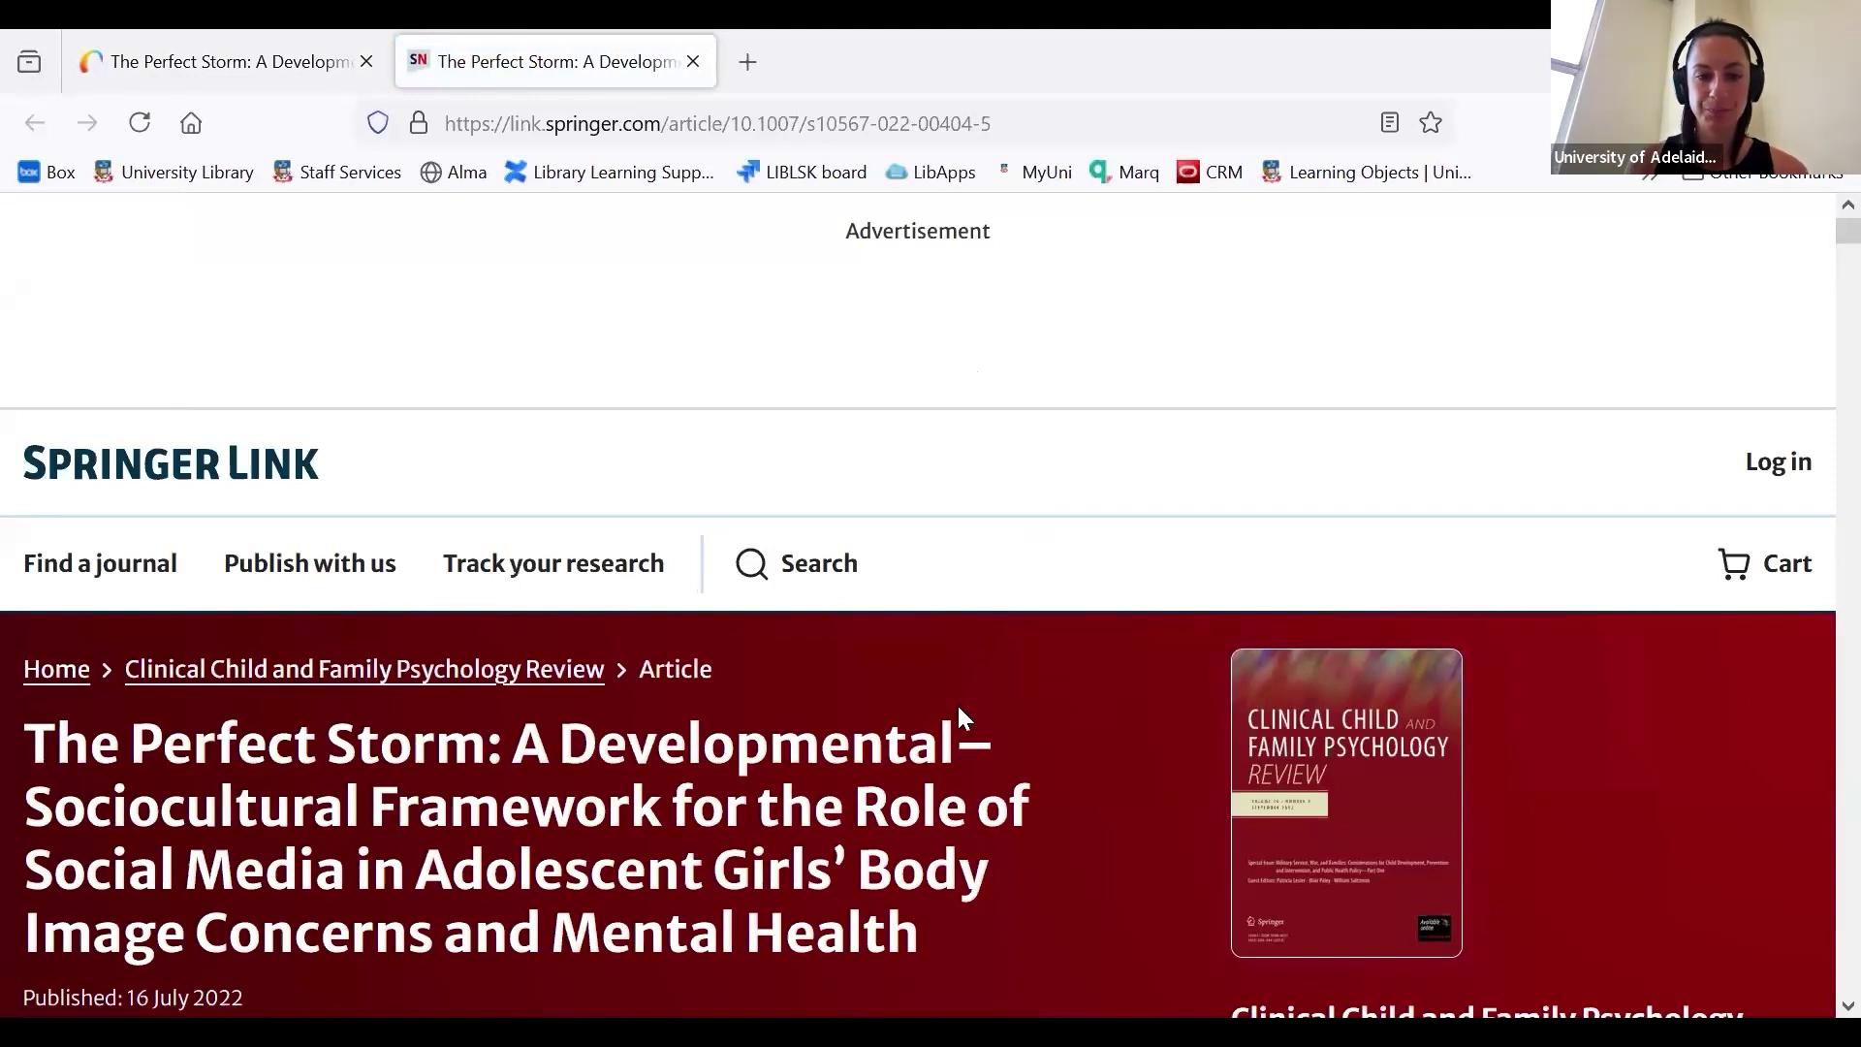
Examine the article's abstract and the "Similar content being viewed by others" section on SpringerLink, and return to the library record.
scroll(959, 708, down, 6)
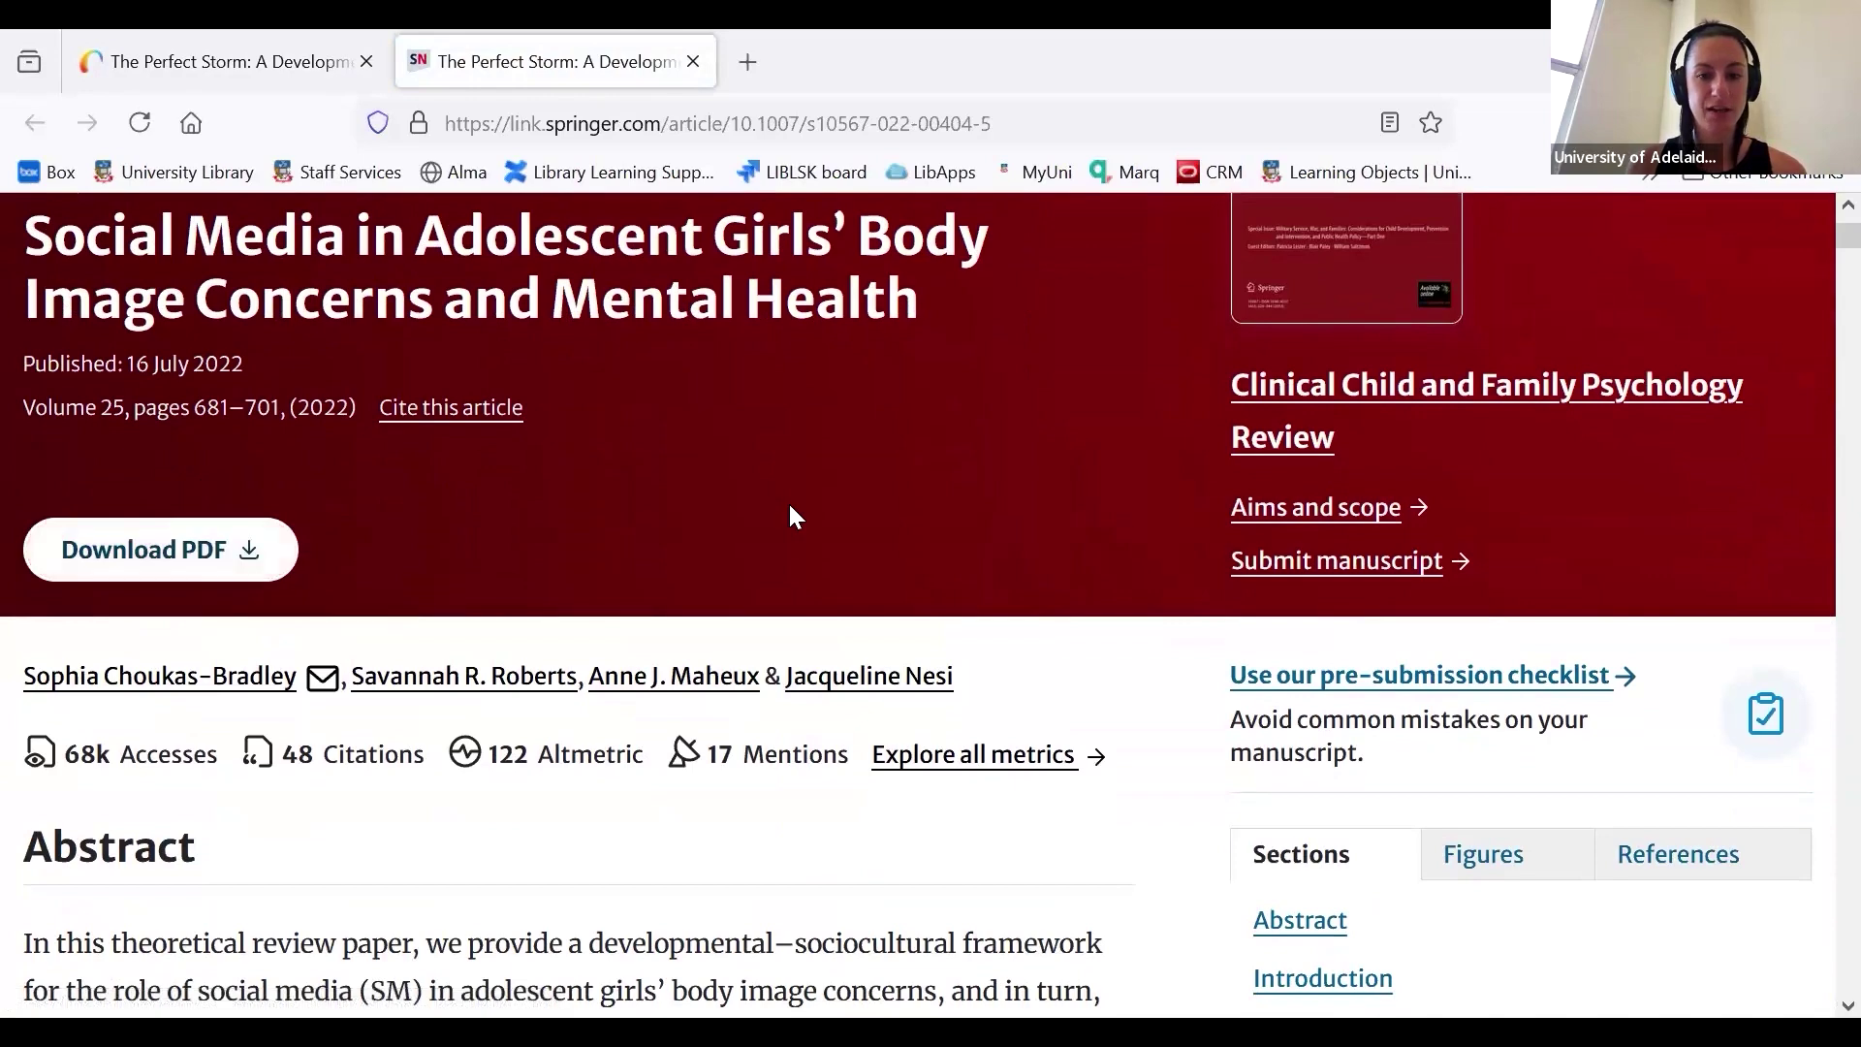
scroll(980, 523, down, 3)
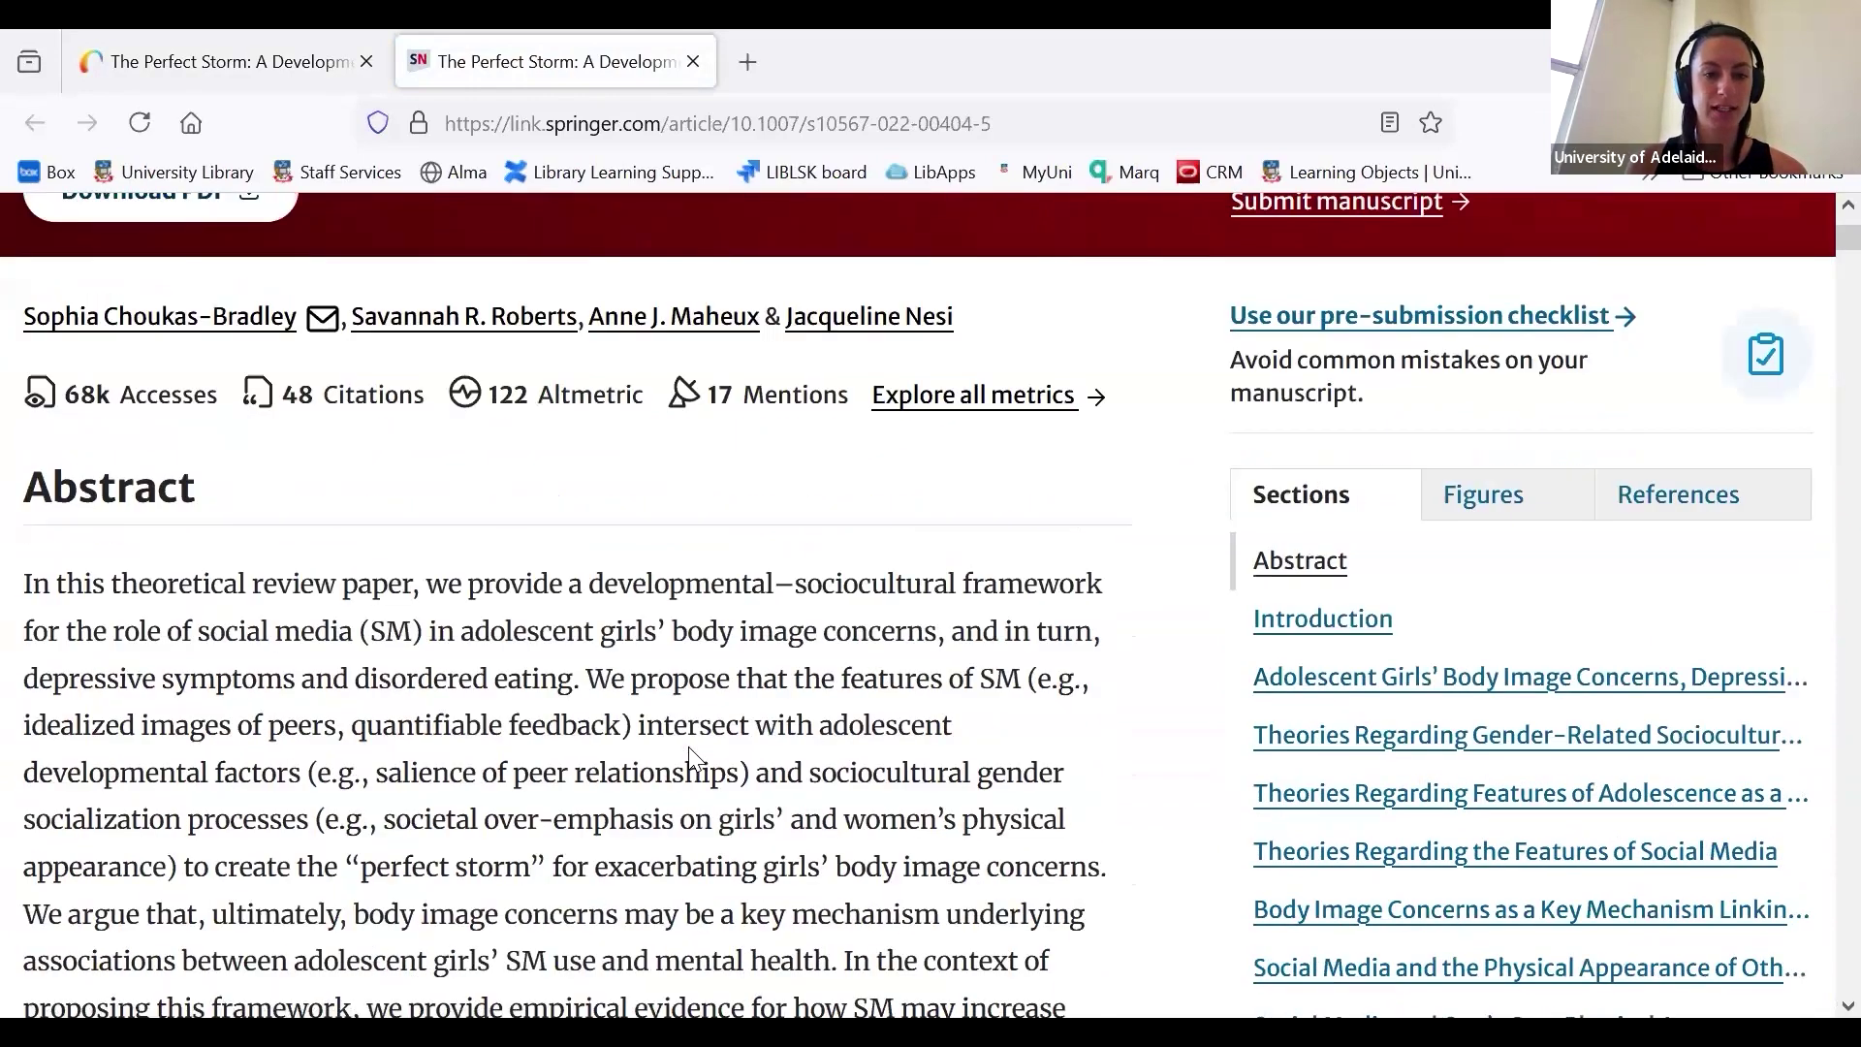
scroll(693, 756, down, 15)
scroll(693, 756, up, 11)
scroll(694, 758, down, 5)
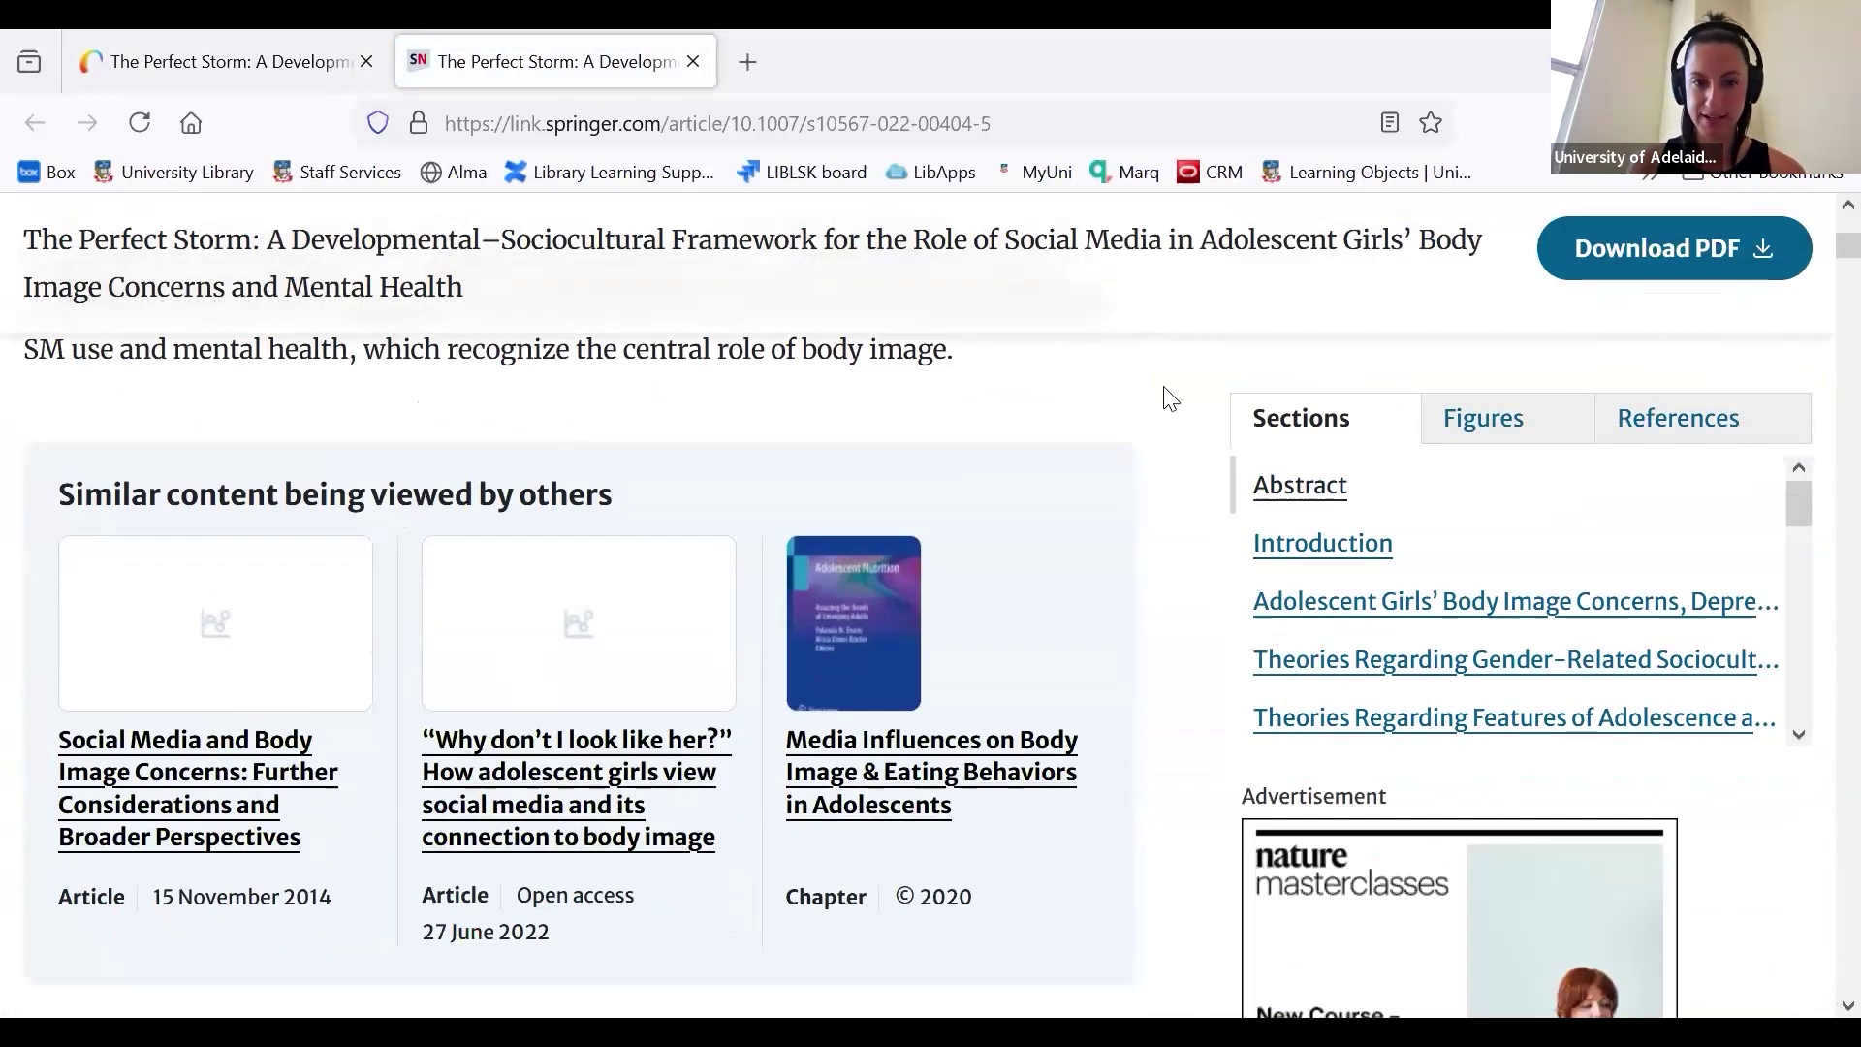
scroll(427, 403, down, 1)
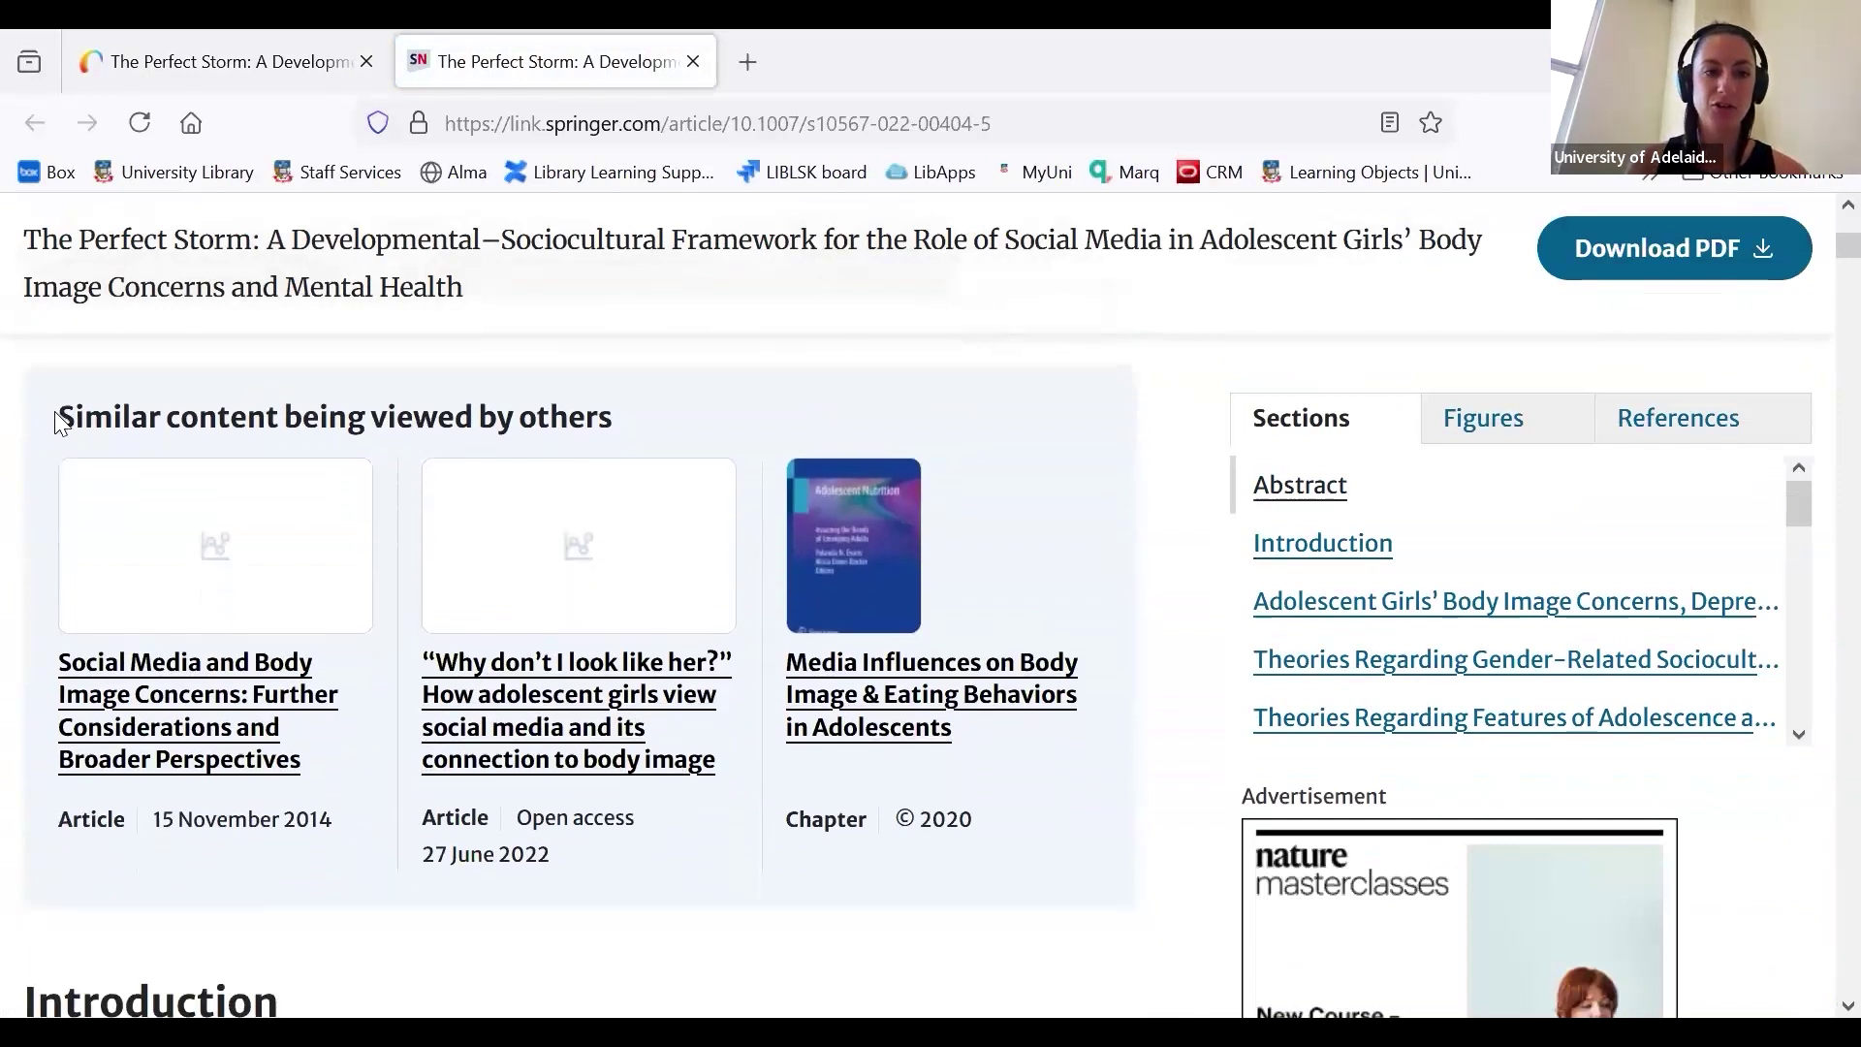
drag(60, 417, 620, 413)
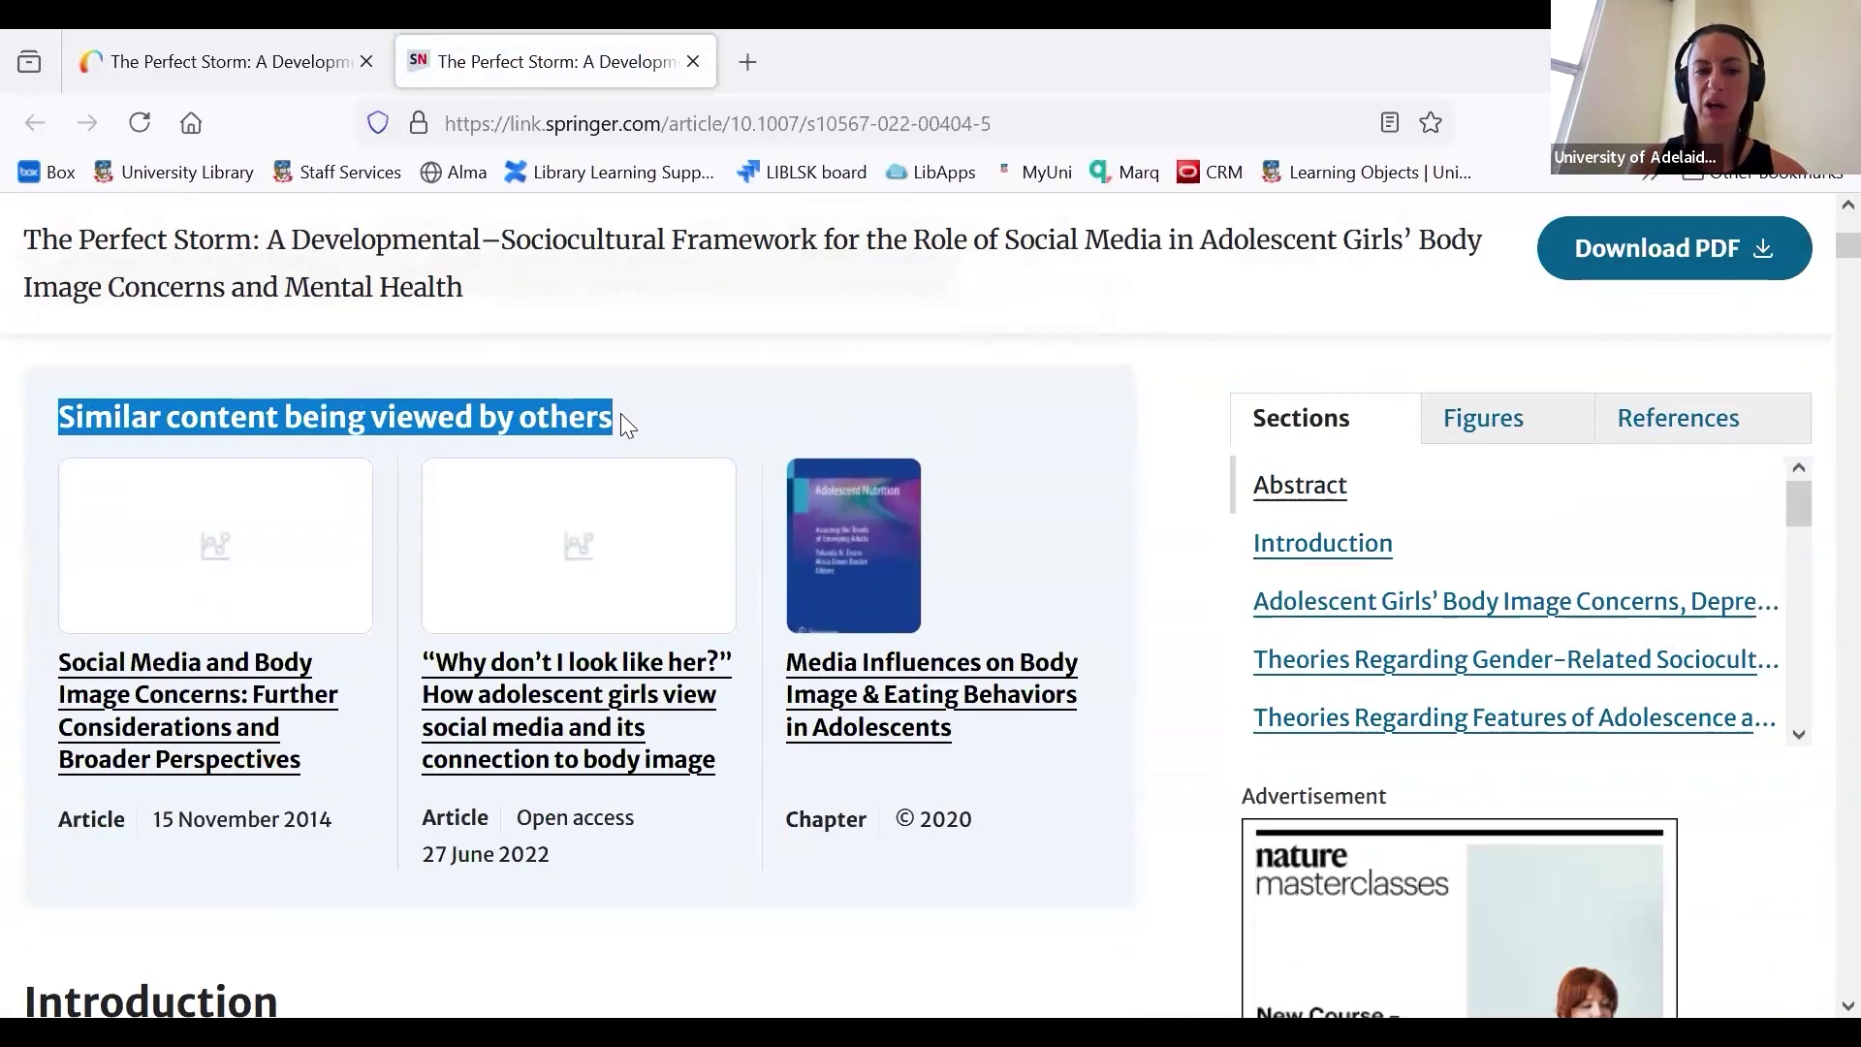
click(621, 413)
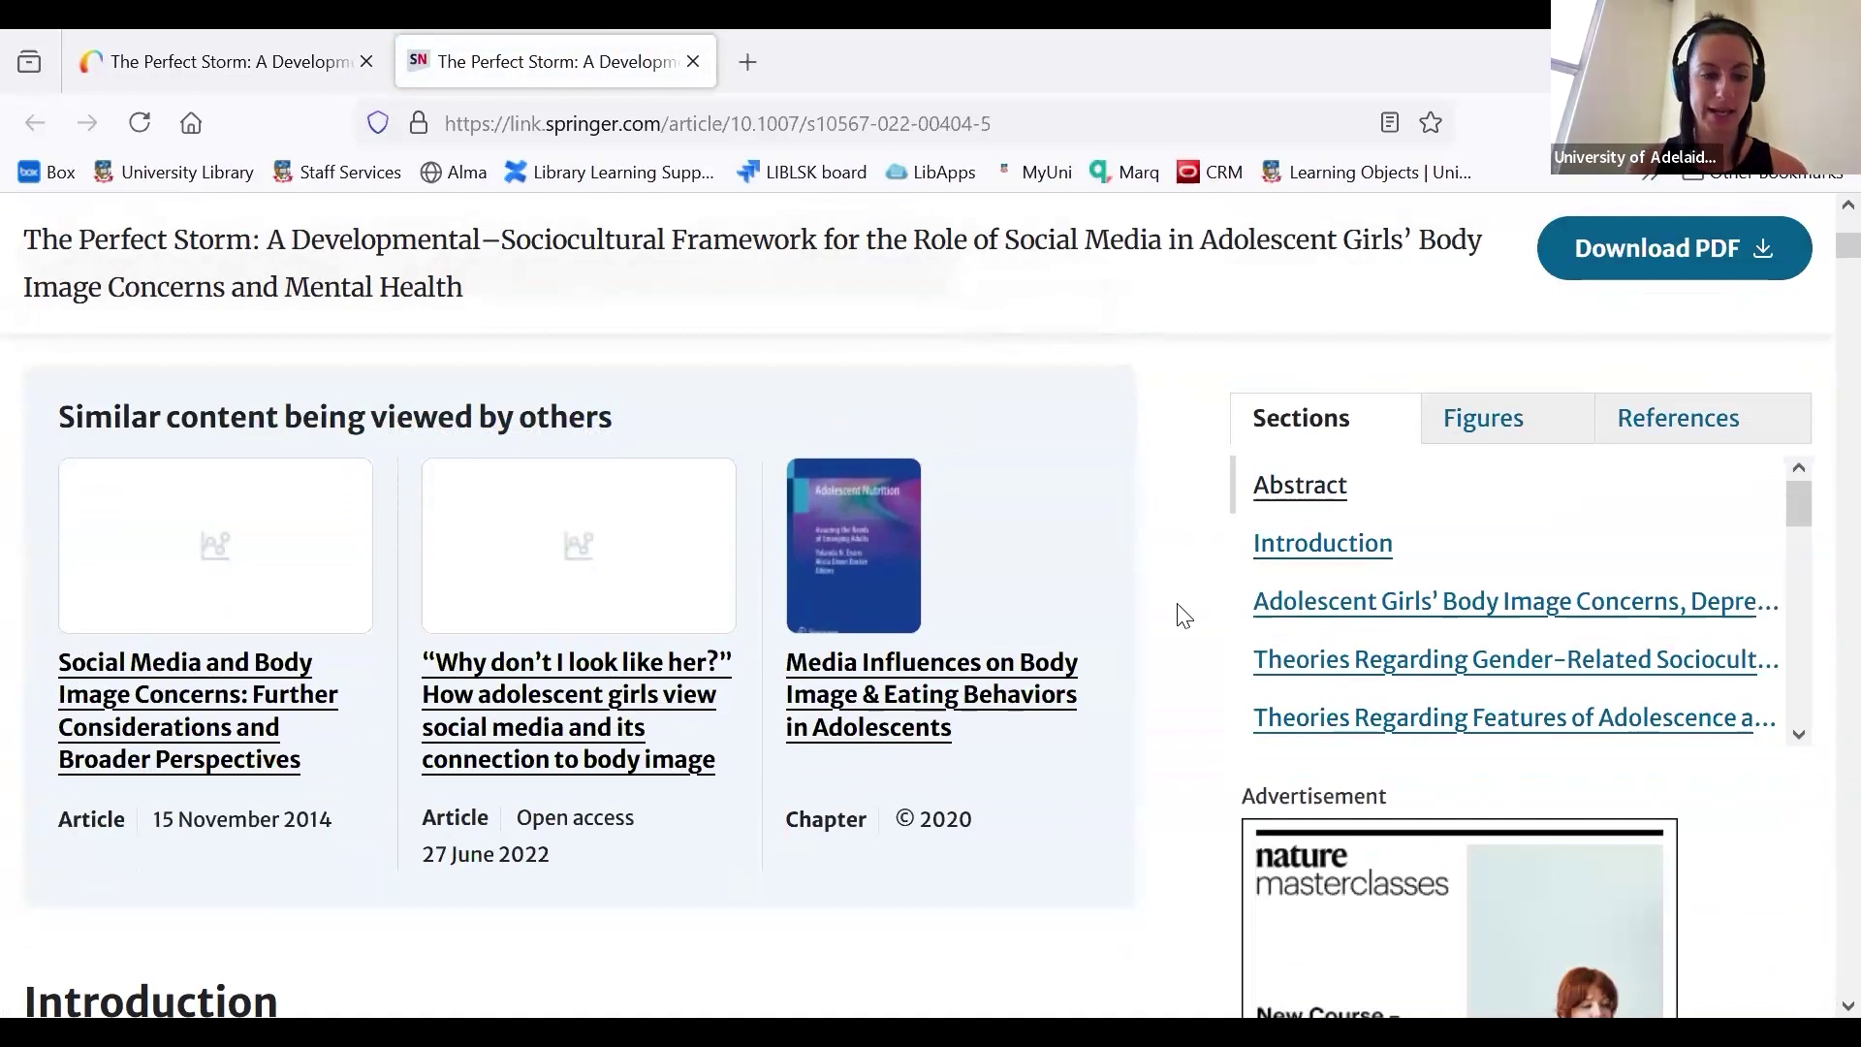
scroll(1182, 615, up, 10)
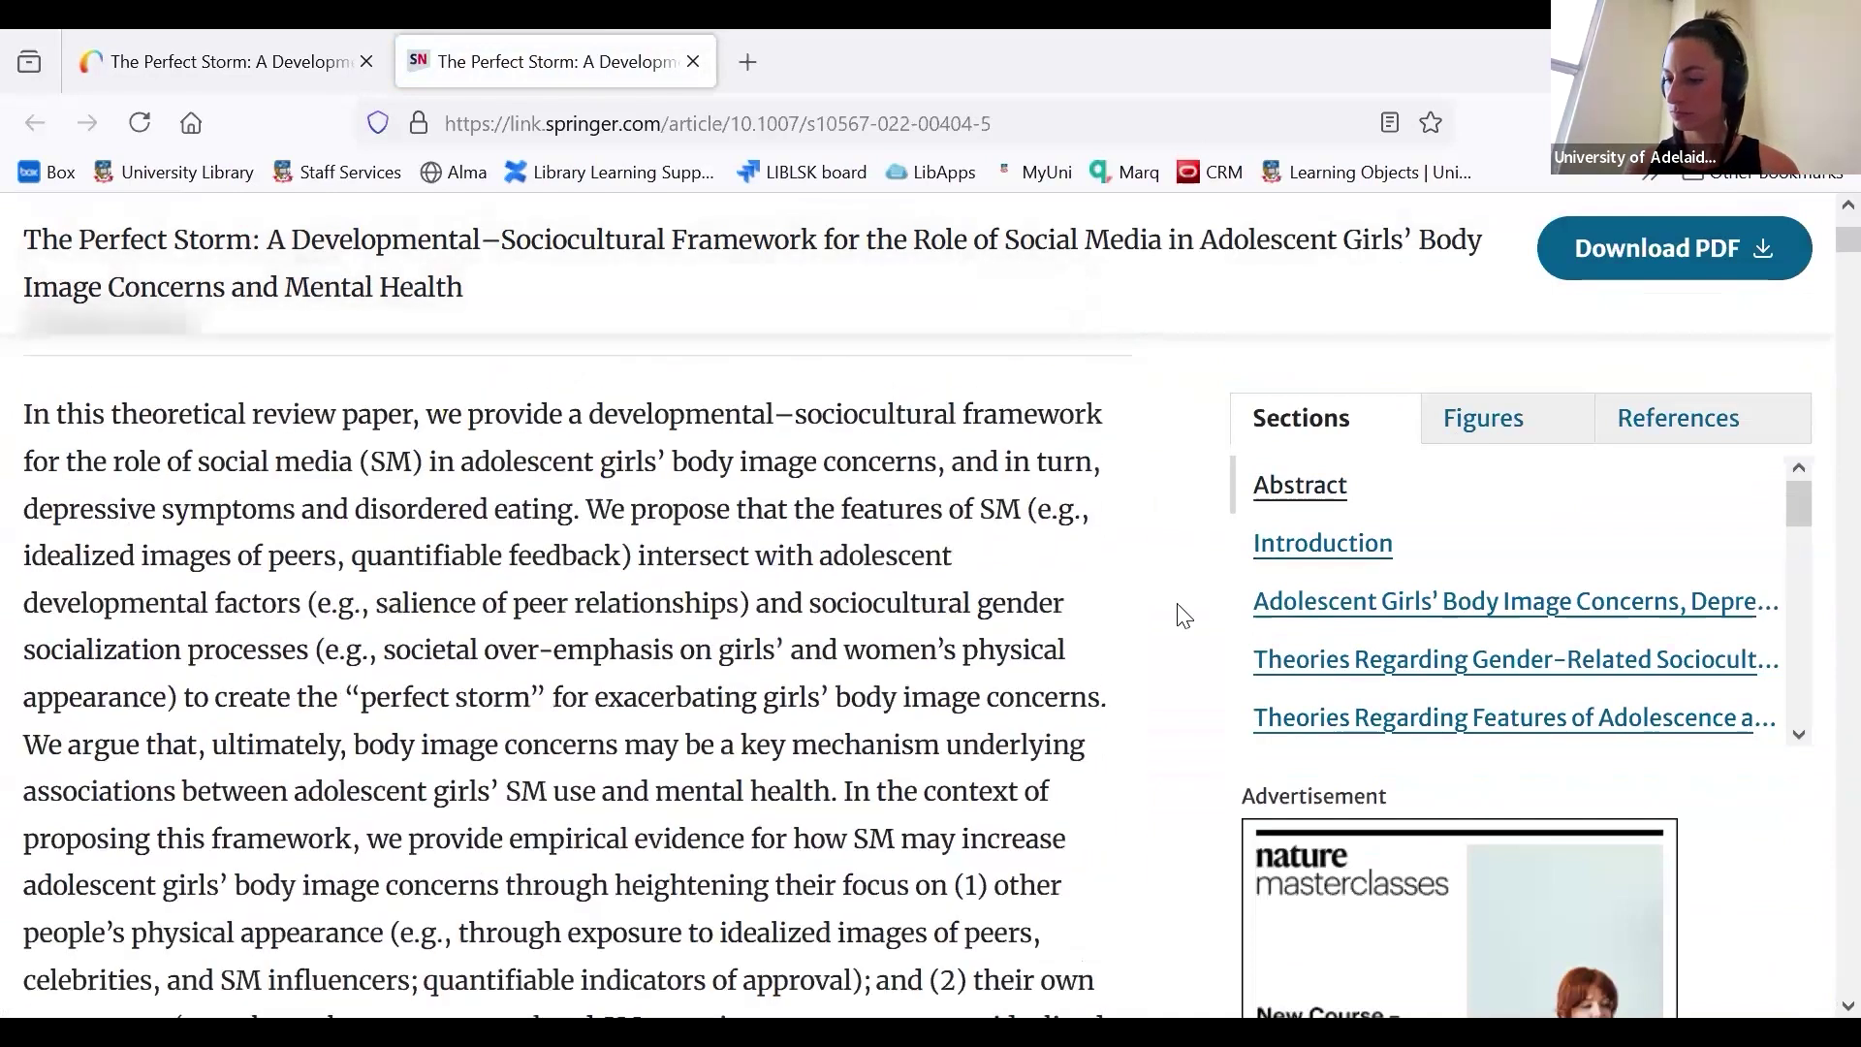
click(693, 61)
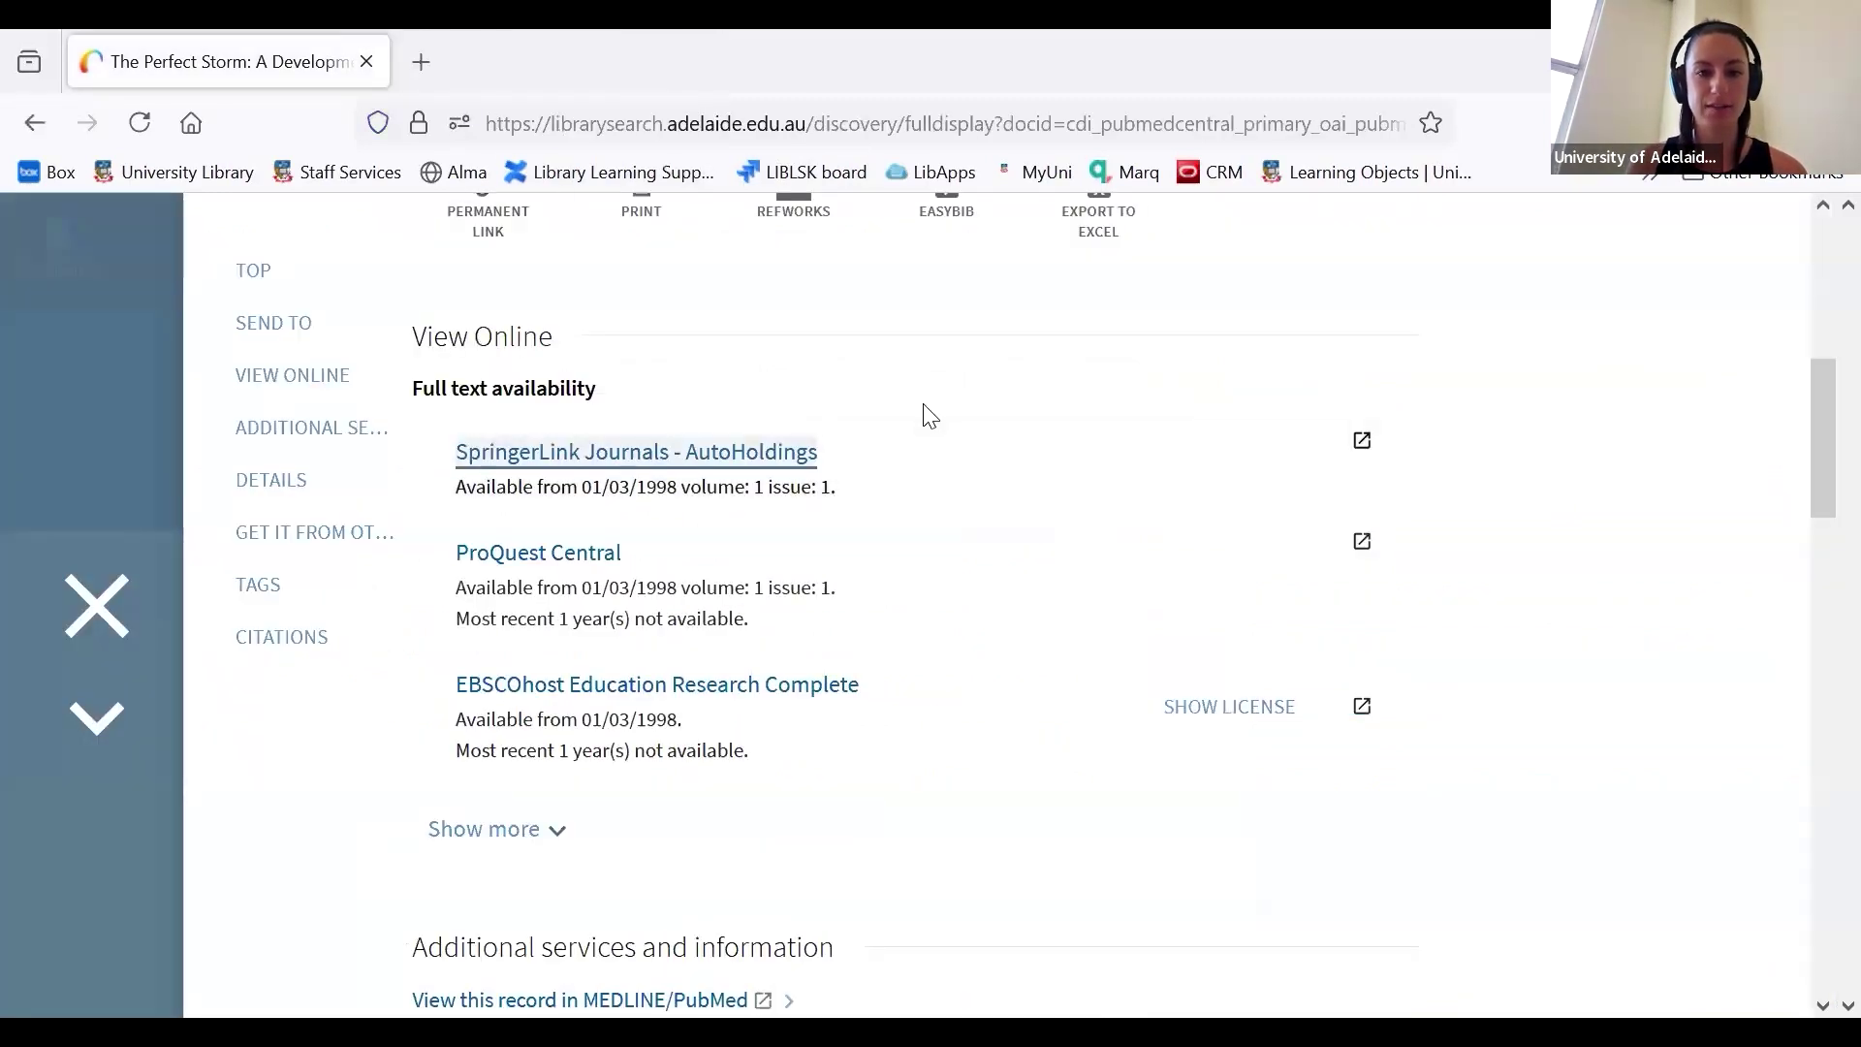
Examine the article record's full text options, details, subjects, tags and citations sections, and return to its beginning.
scroll(925, 415, up, 2)
scroll(925, 416, down, 3)
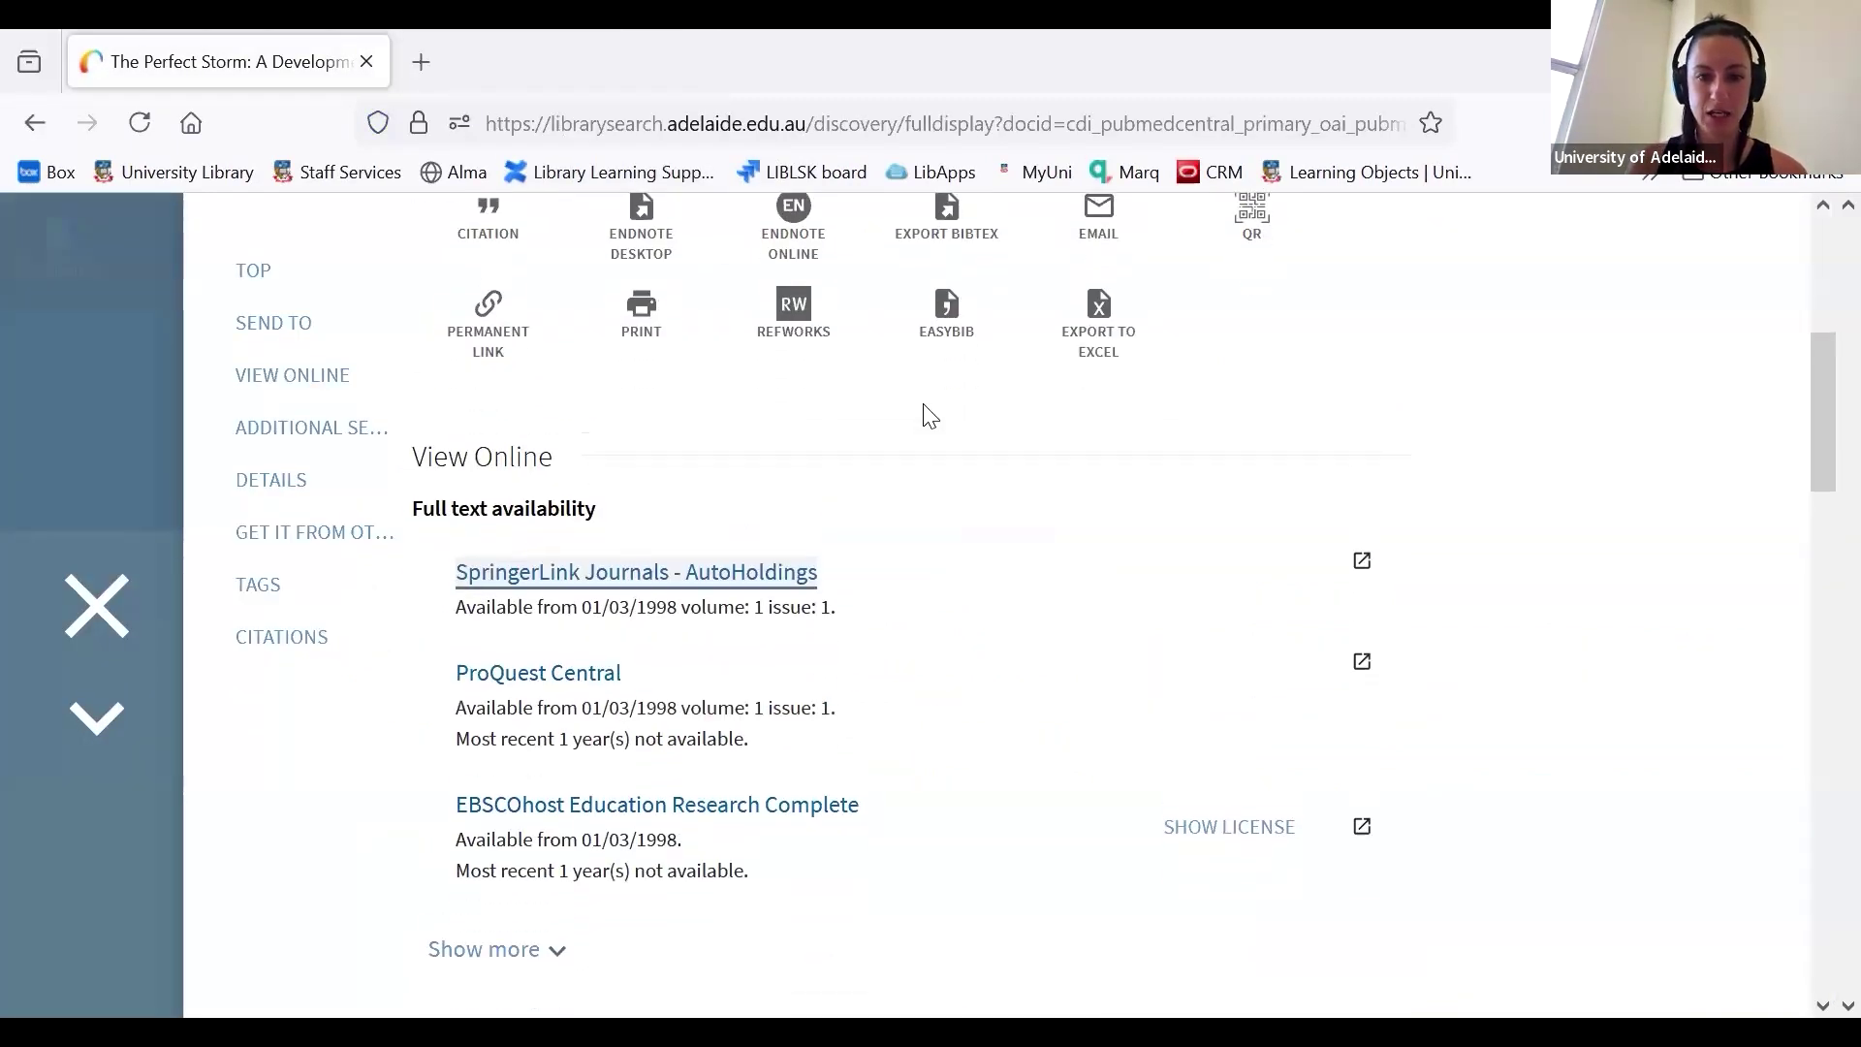
scroll(926, 417, down, 15)
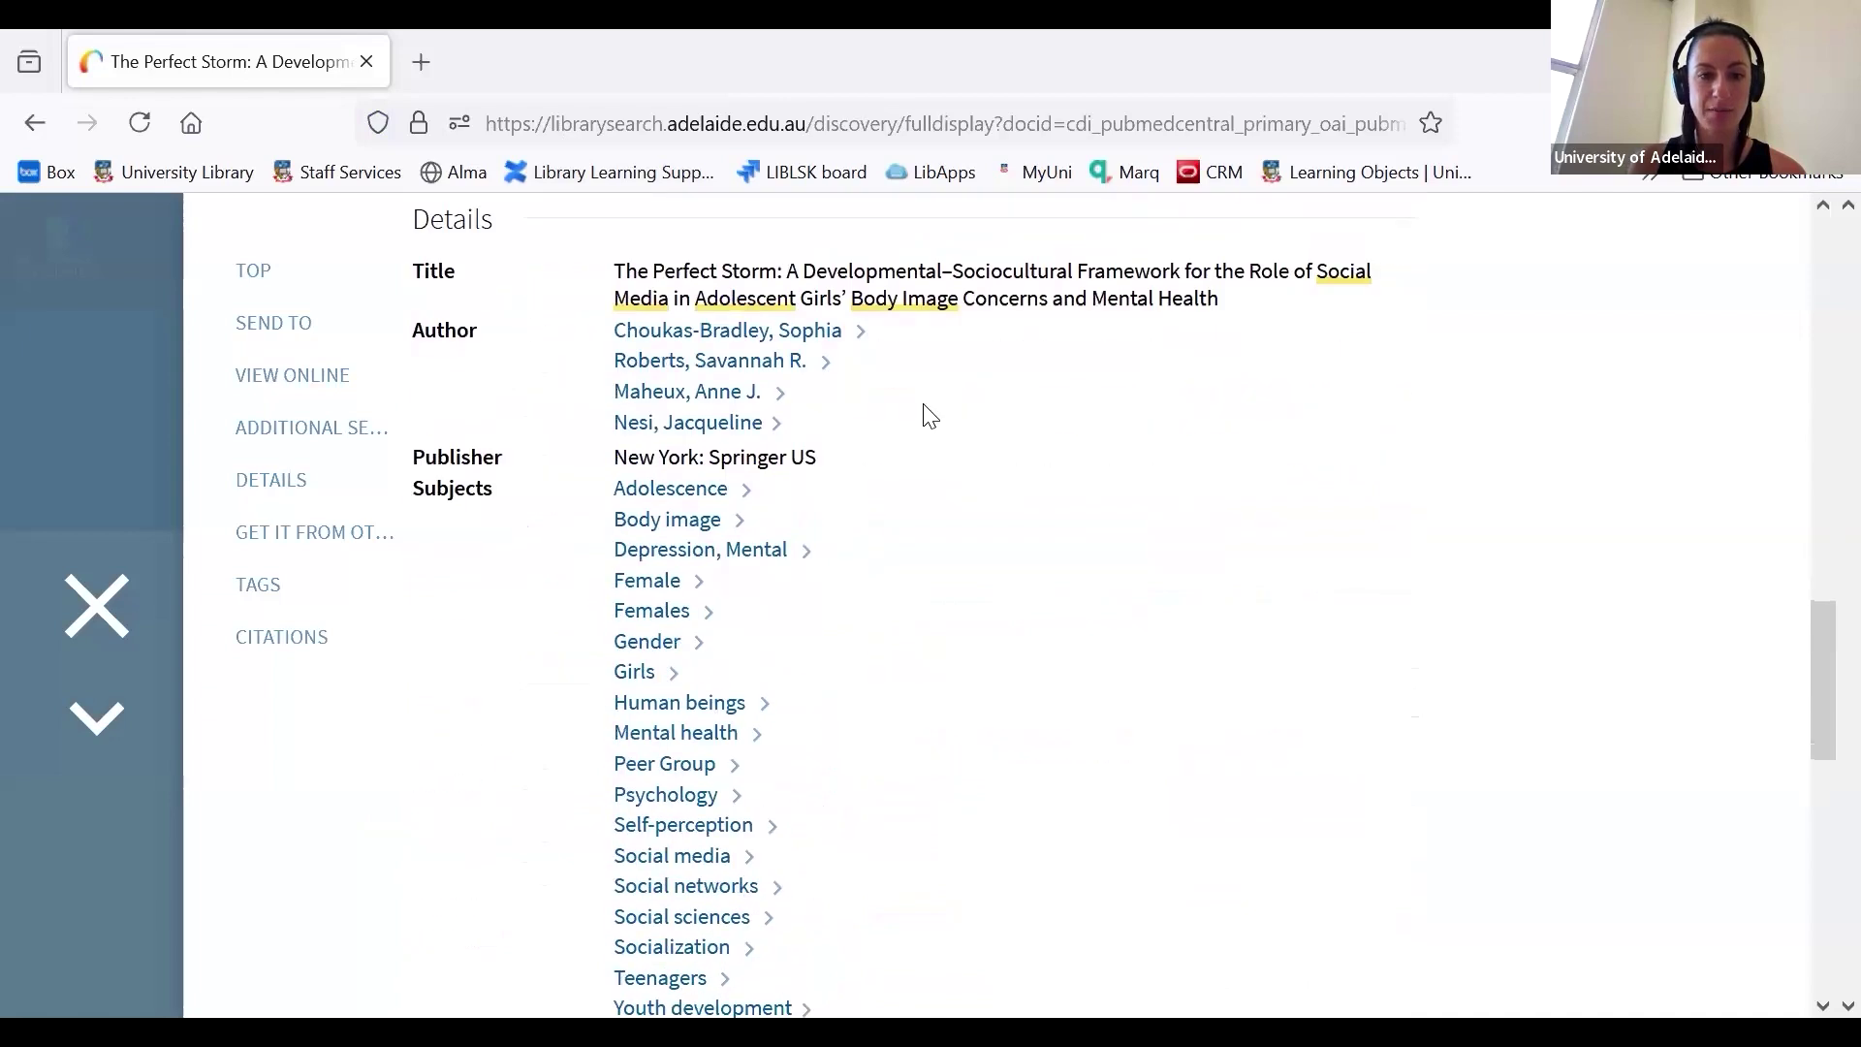
scroll(656, 559, down, 4)
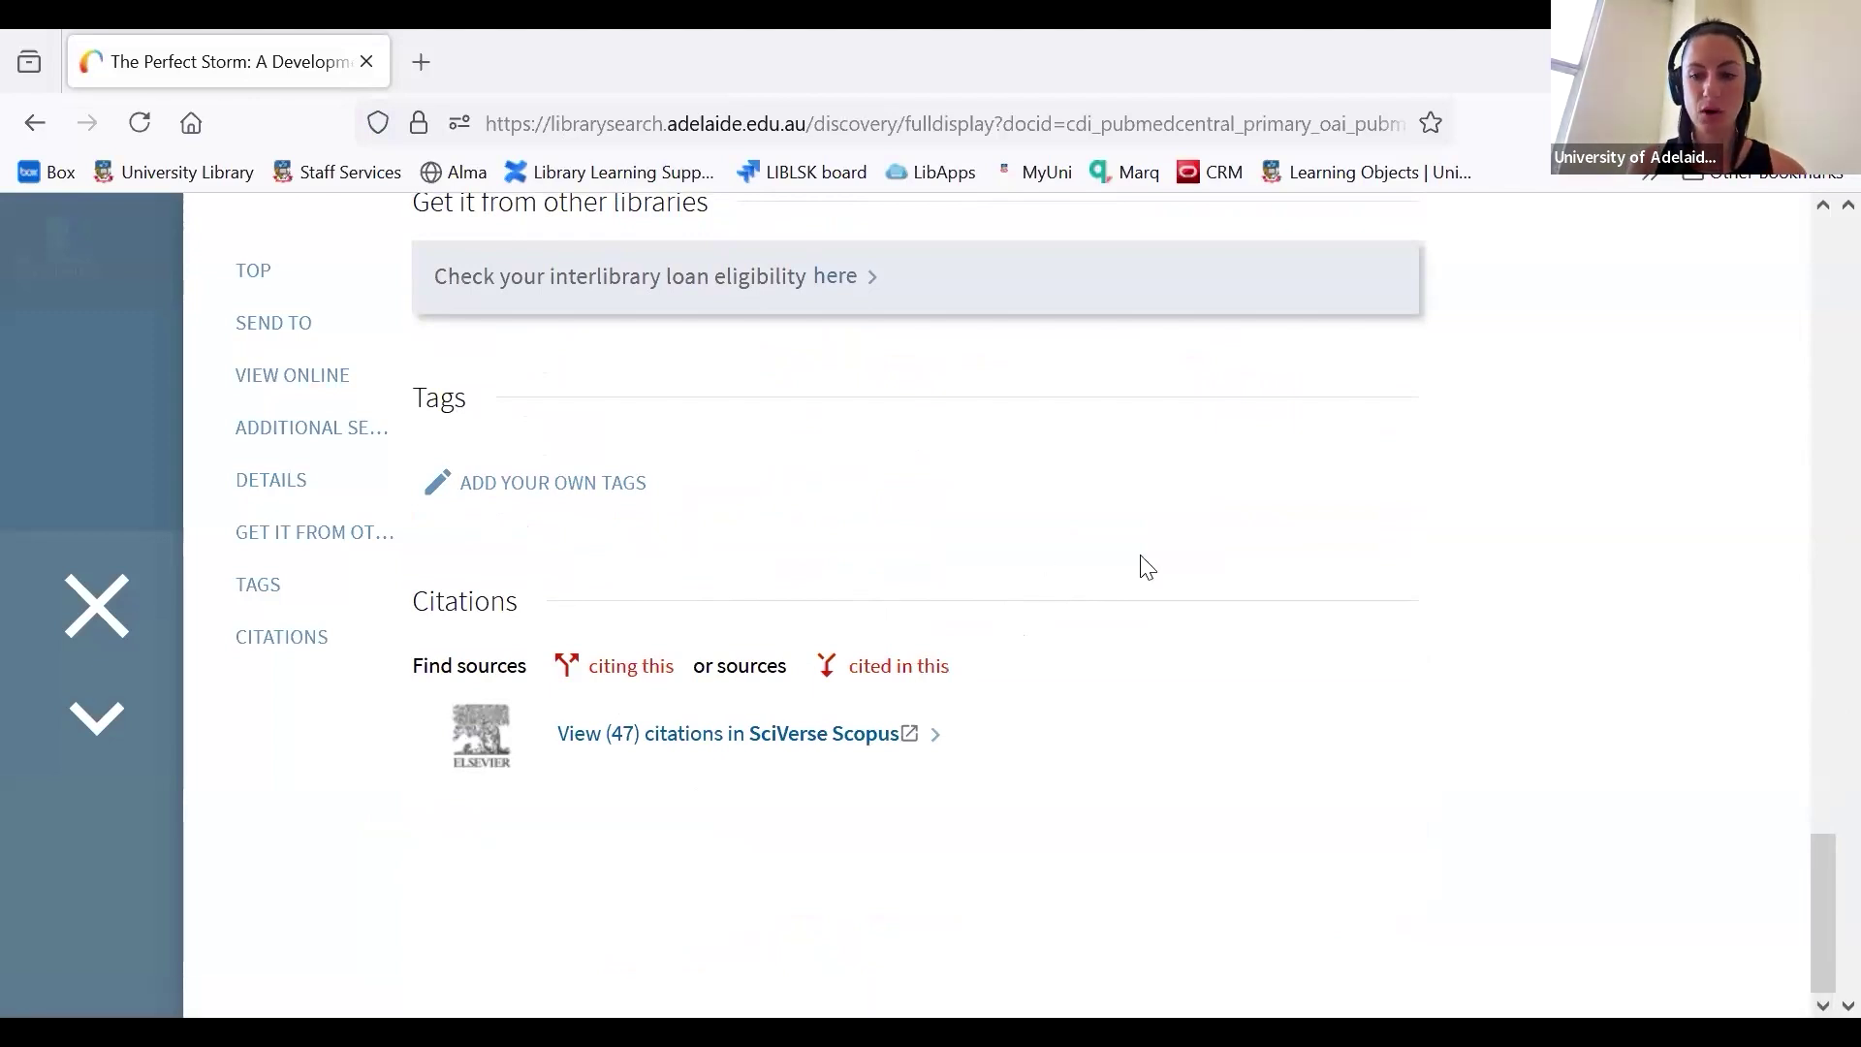
scroll(1147, 567, up, 10)
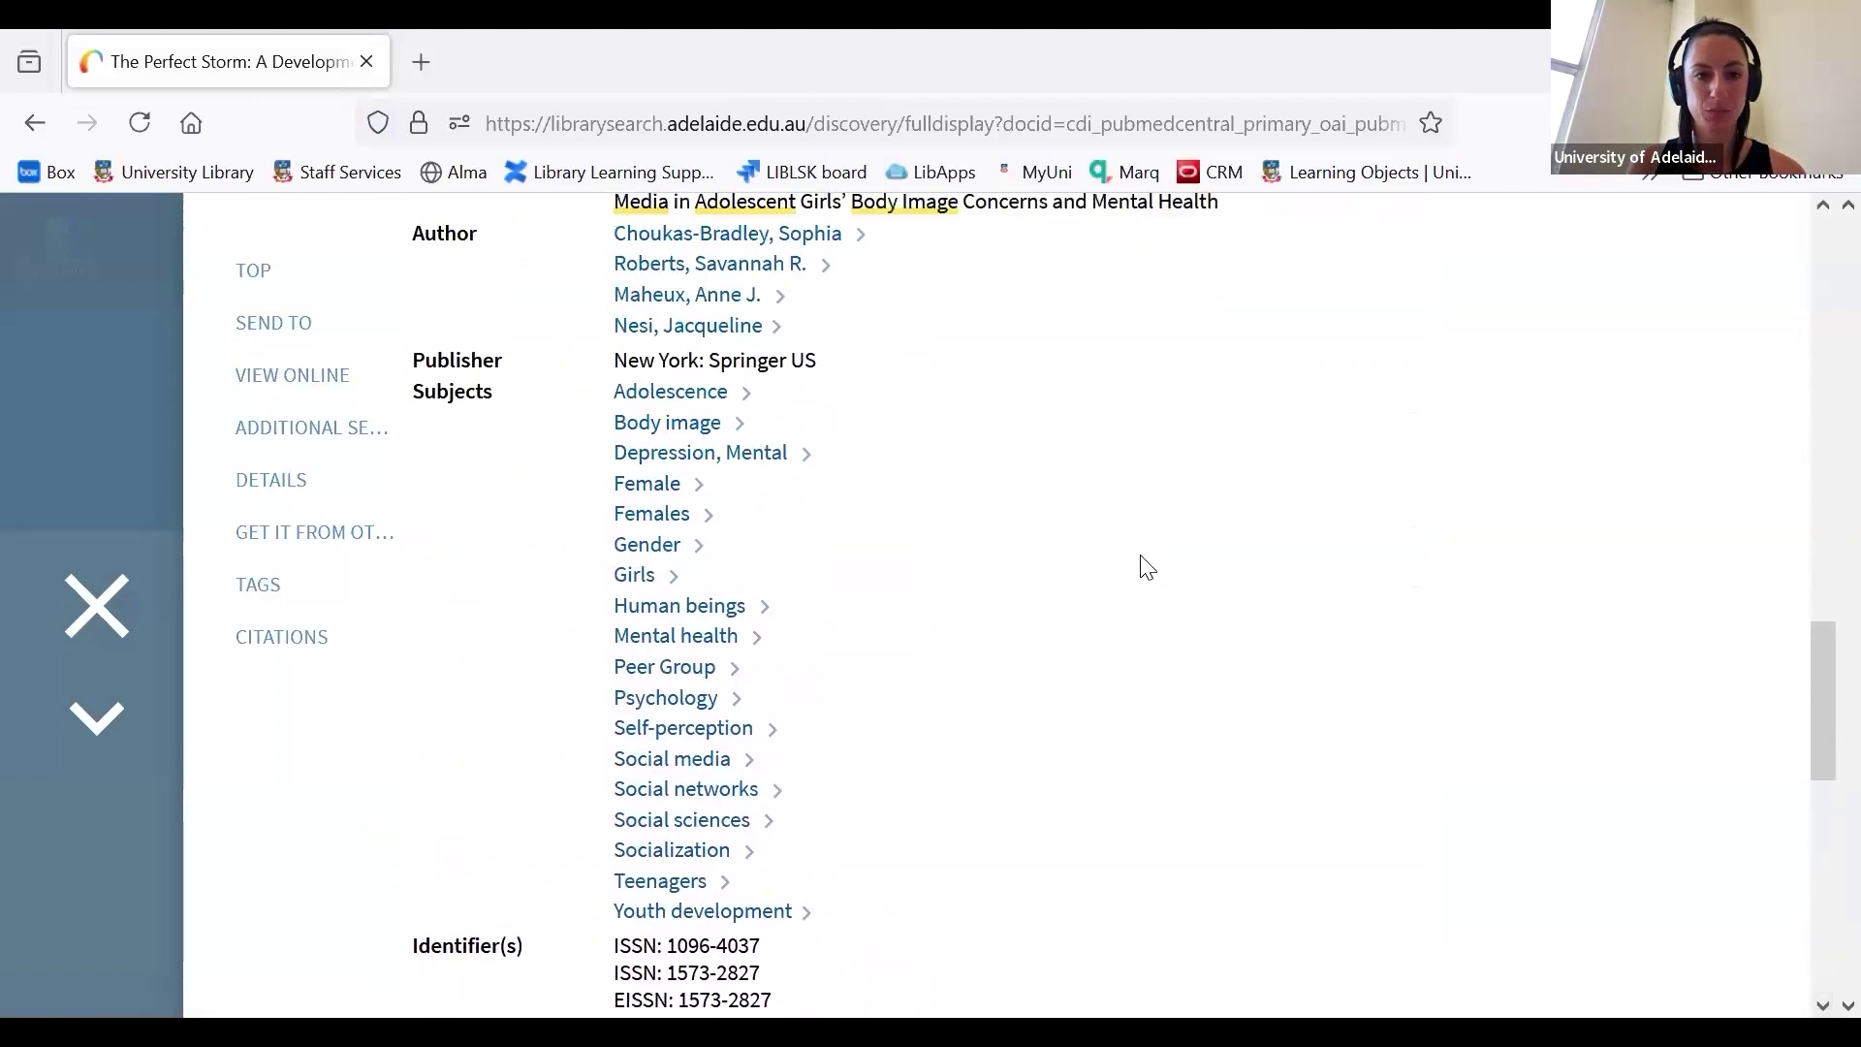
scroll(1146, 566, up, 15)
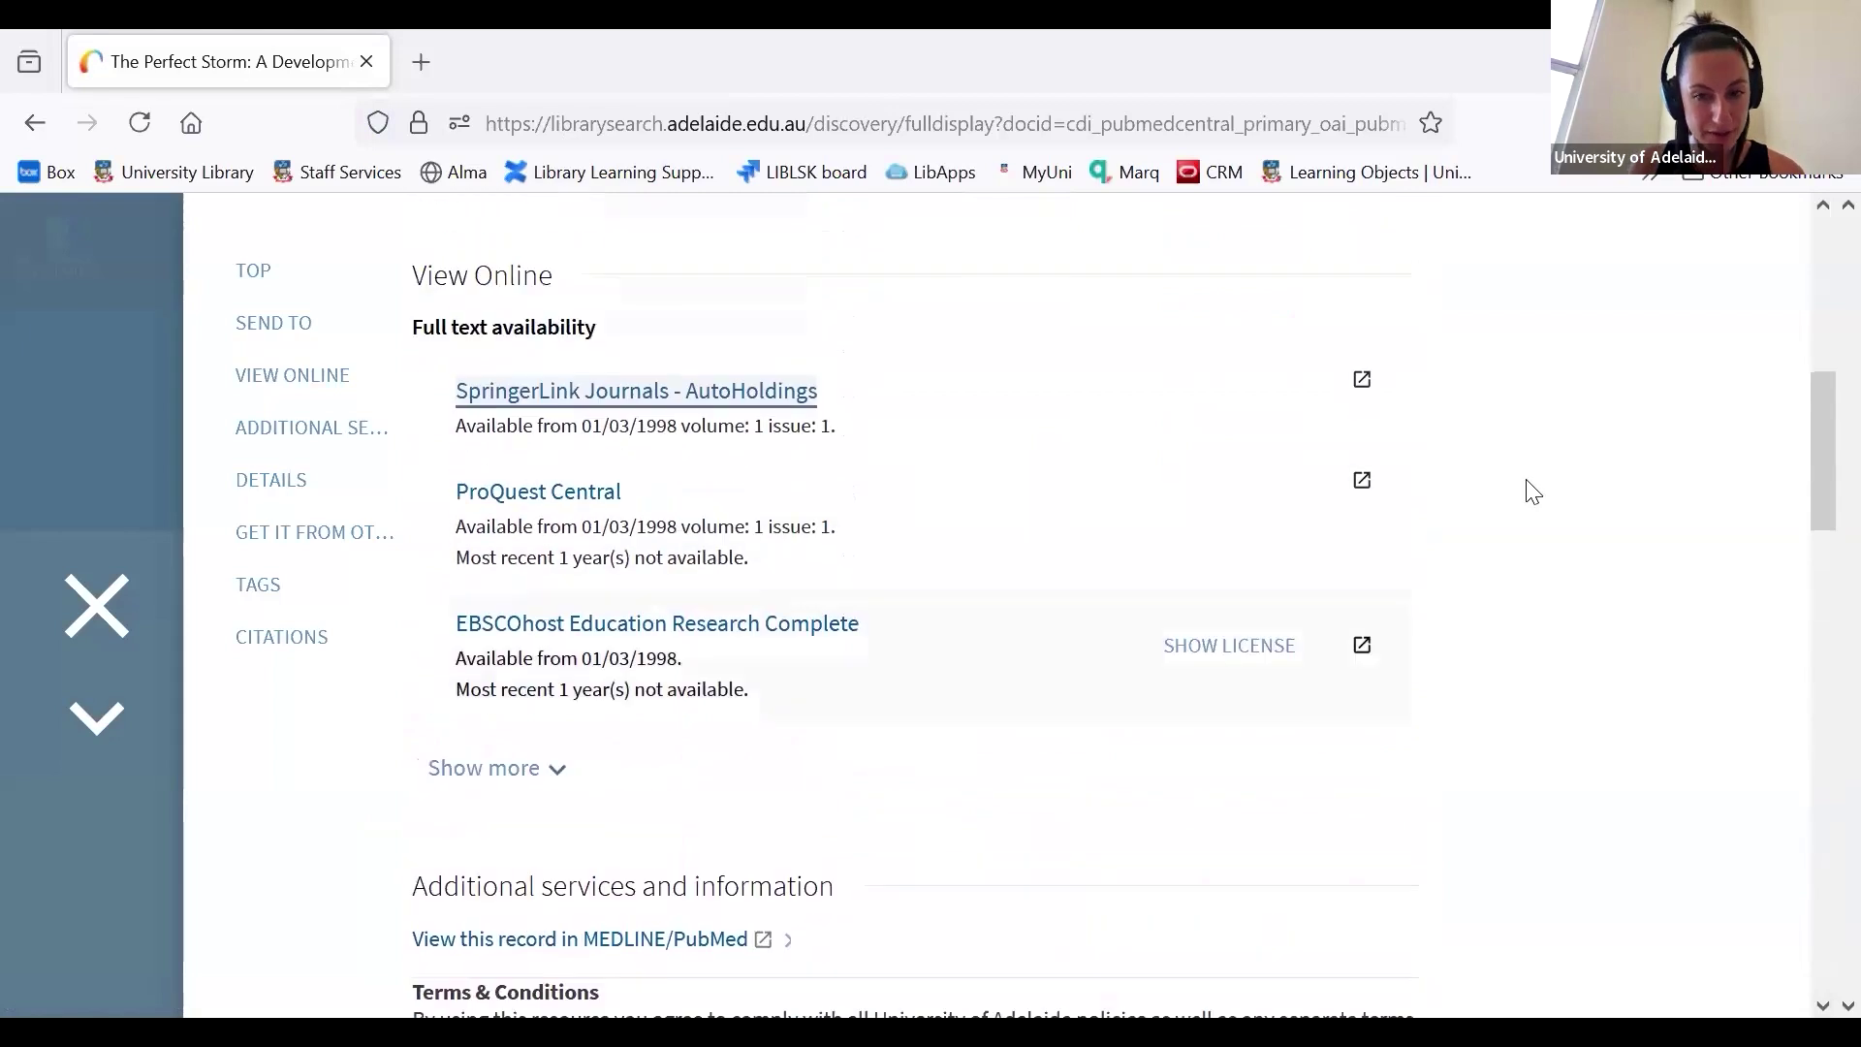
scroll(1371, 340, up, 5)
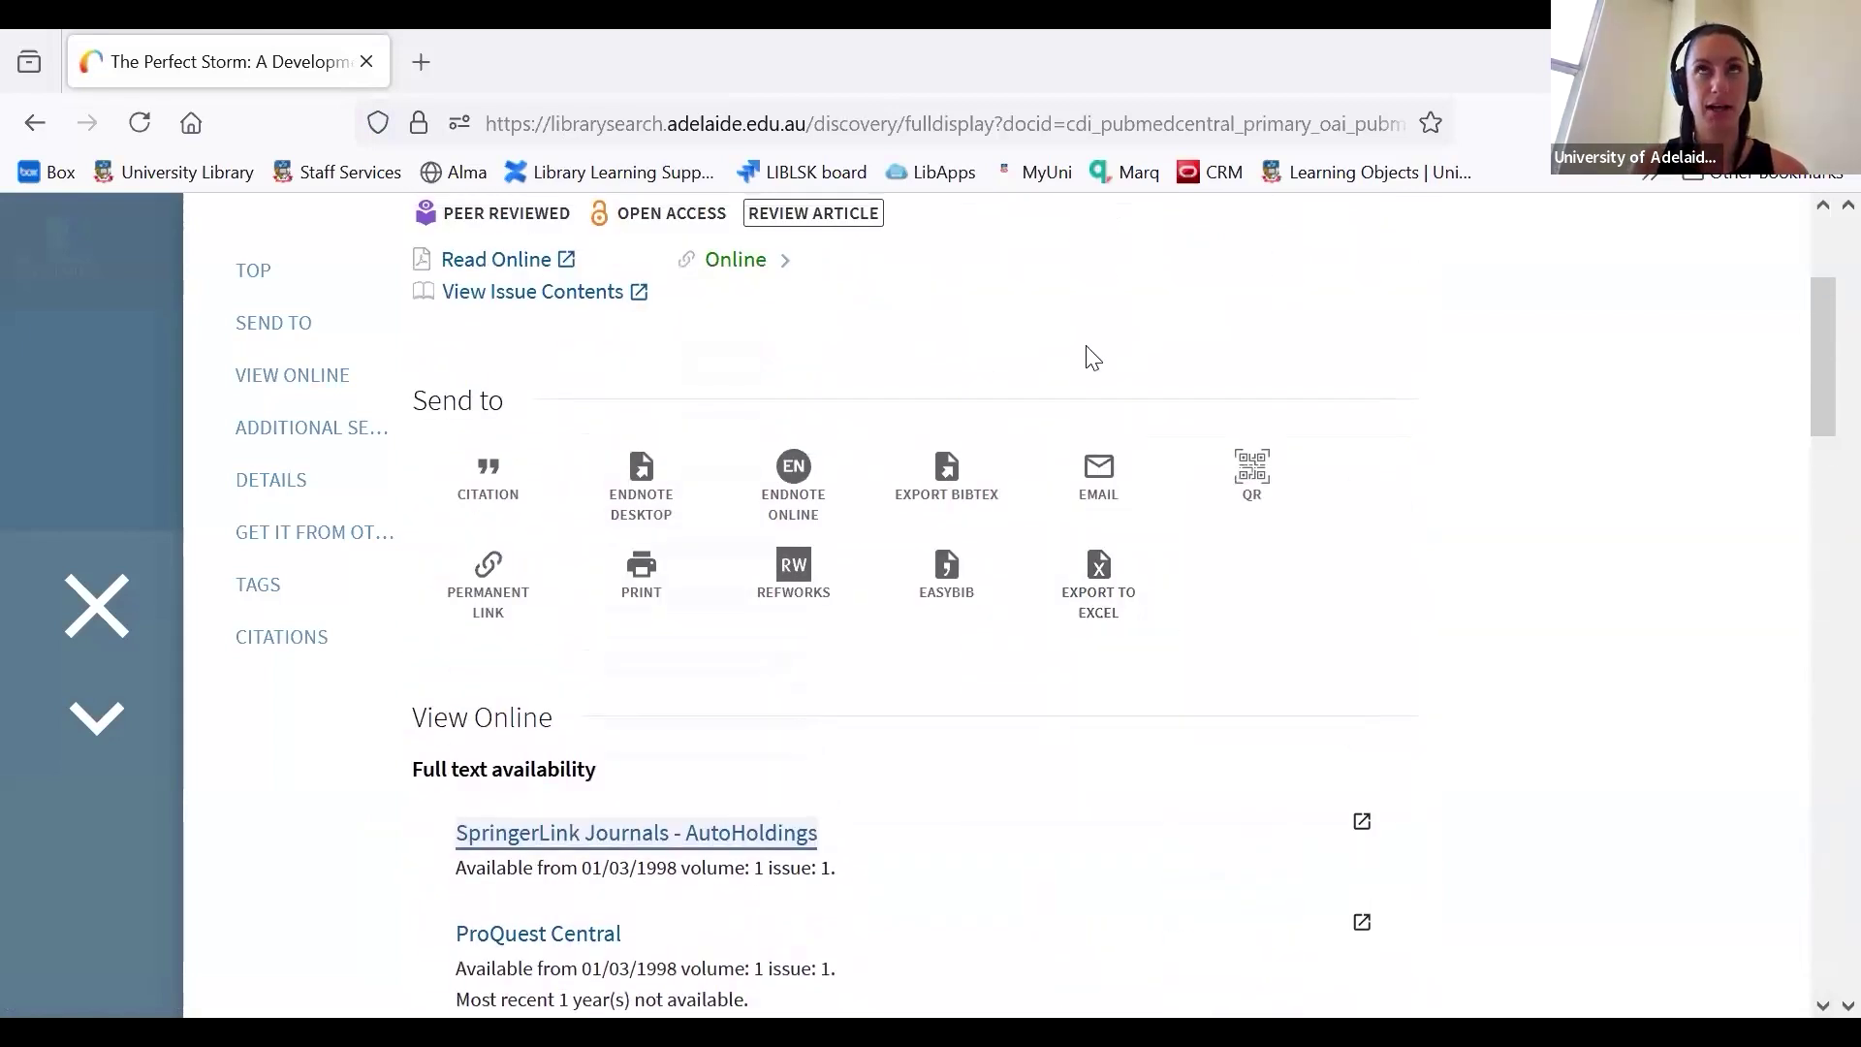
scroll(1088, 355, up, 1)
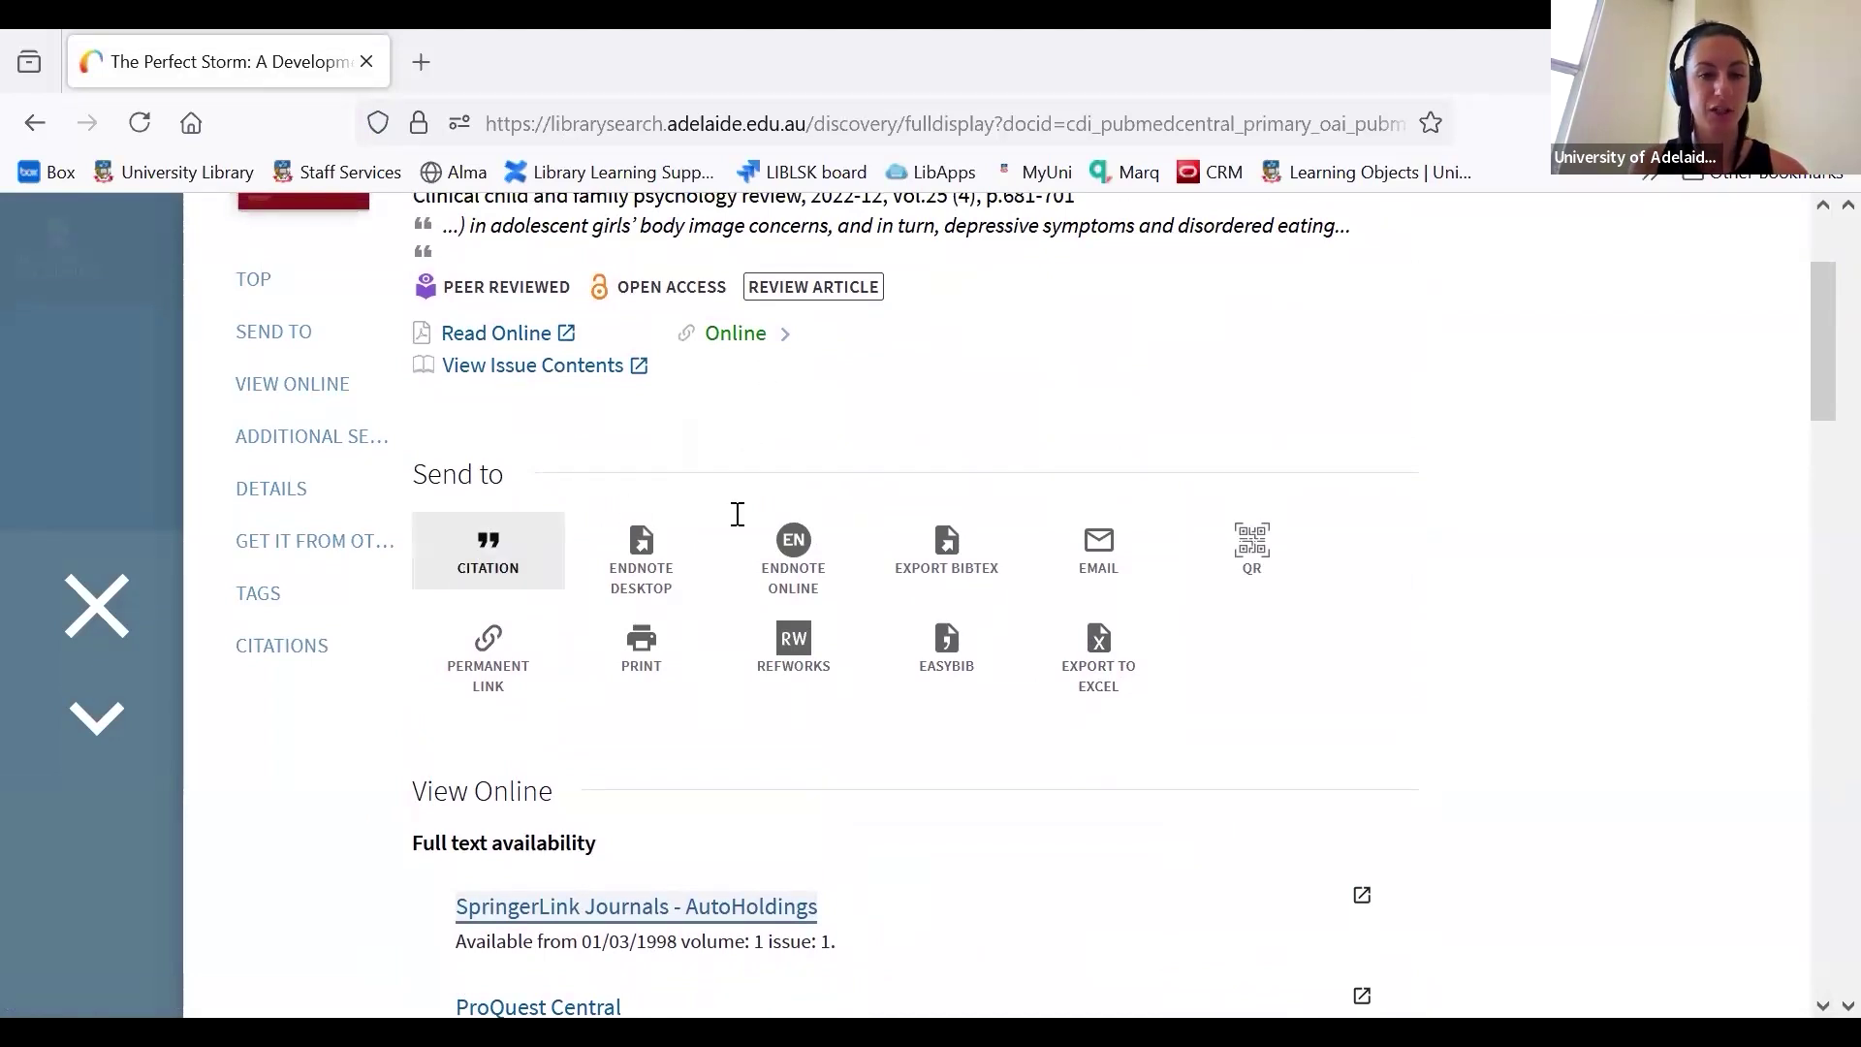
scroll(795, 553, up, 3)
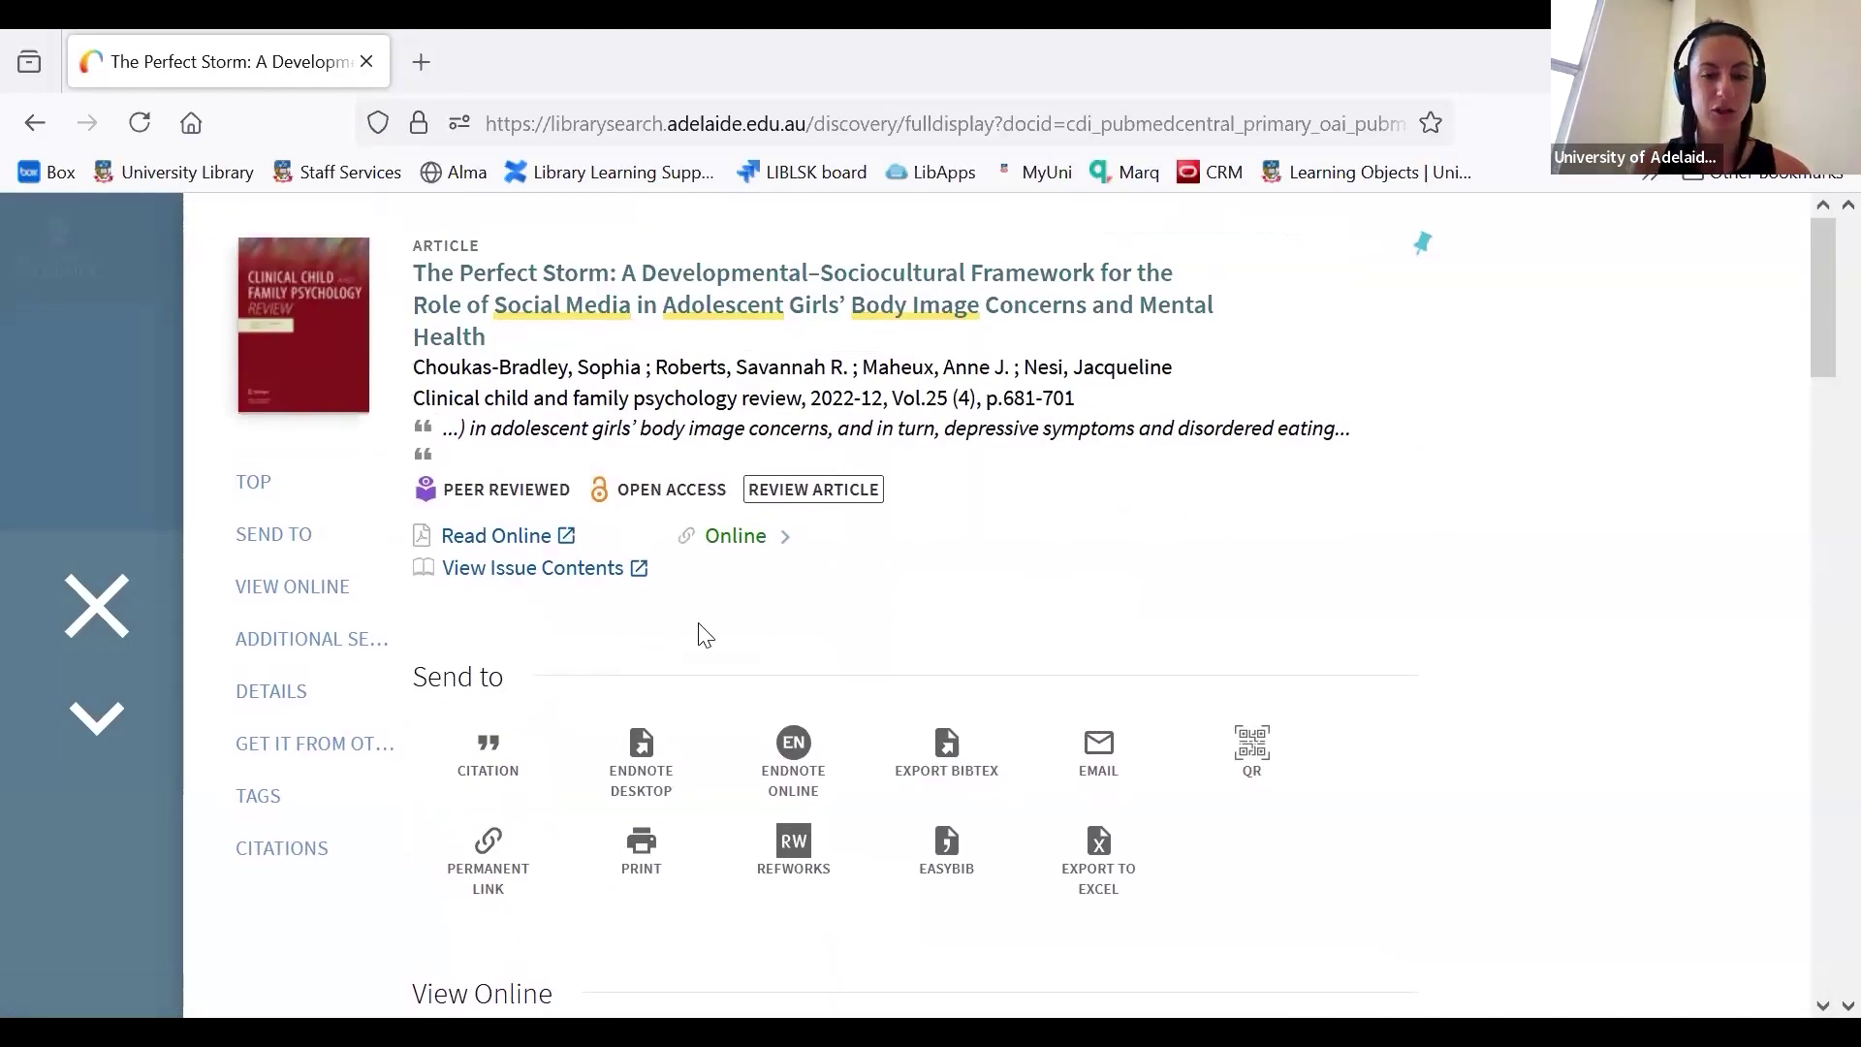
Display the article's citation in Harvard (UofA) style and look over the other citation styles offered.
scroll(747, 581, down, 1)
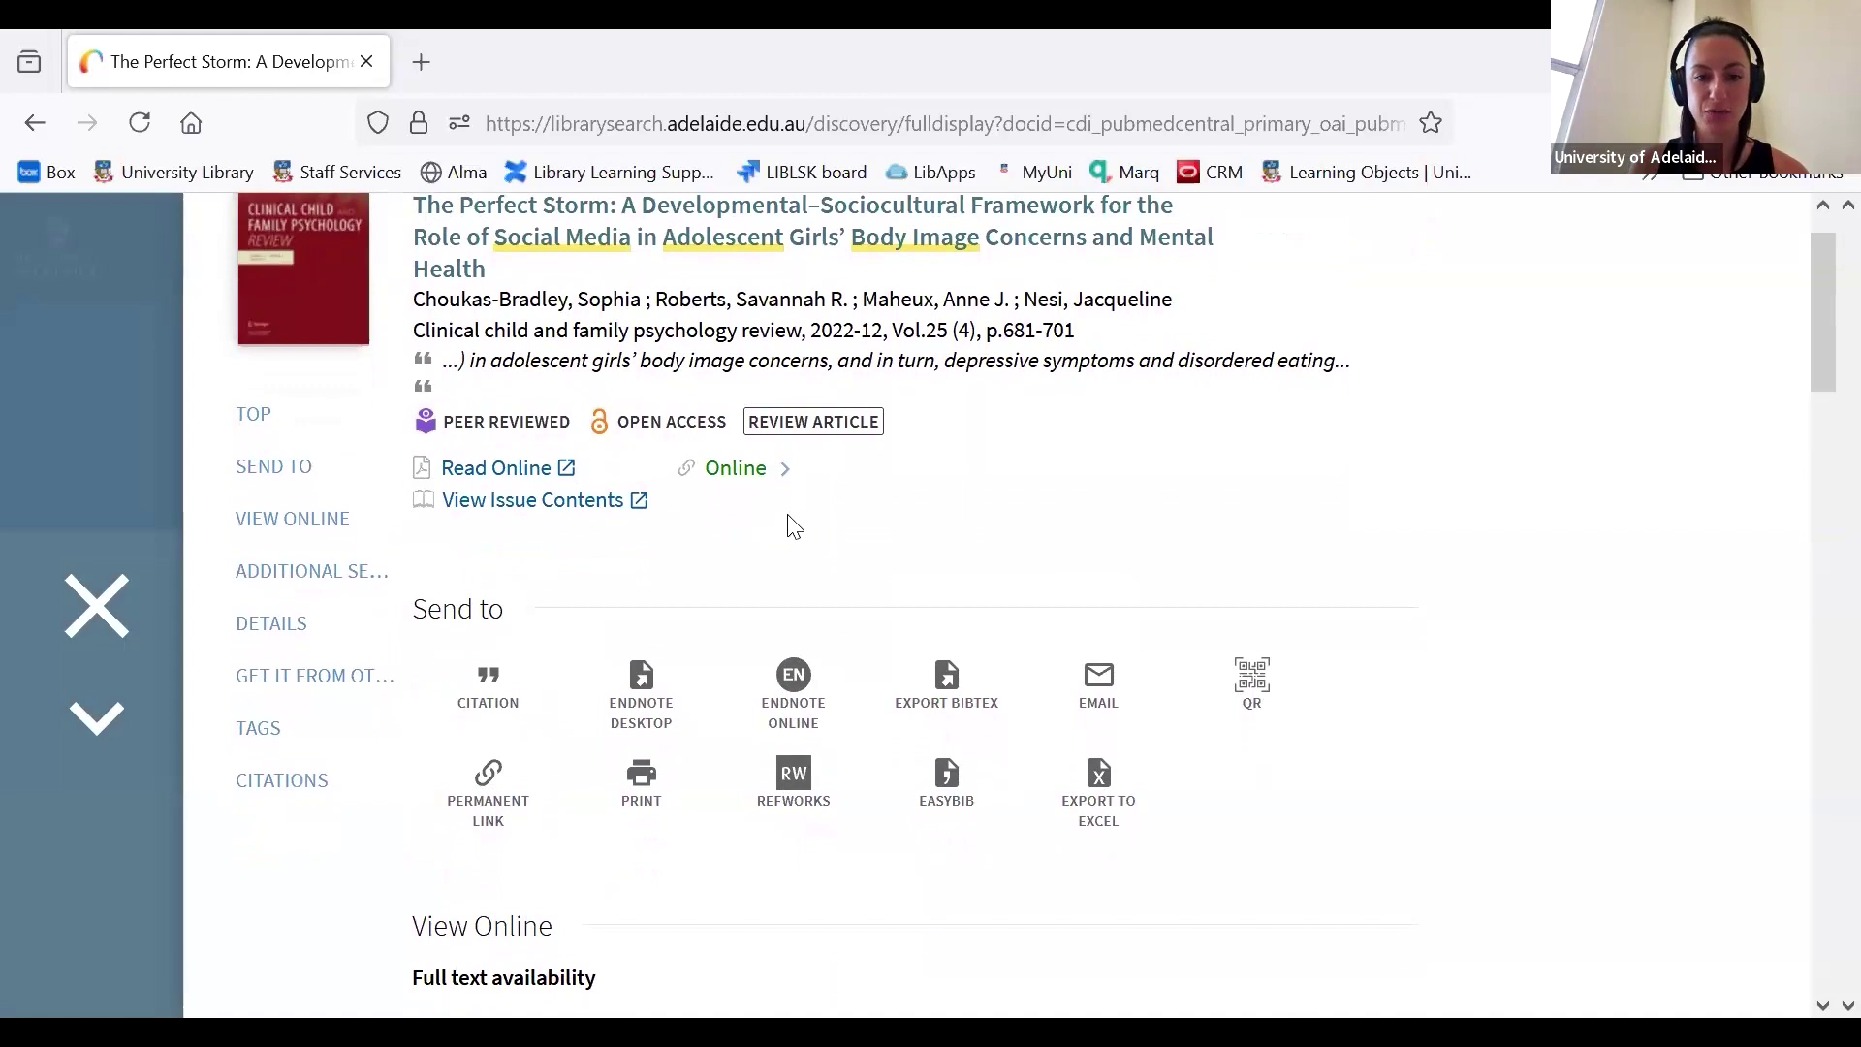
click(492, 690)
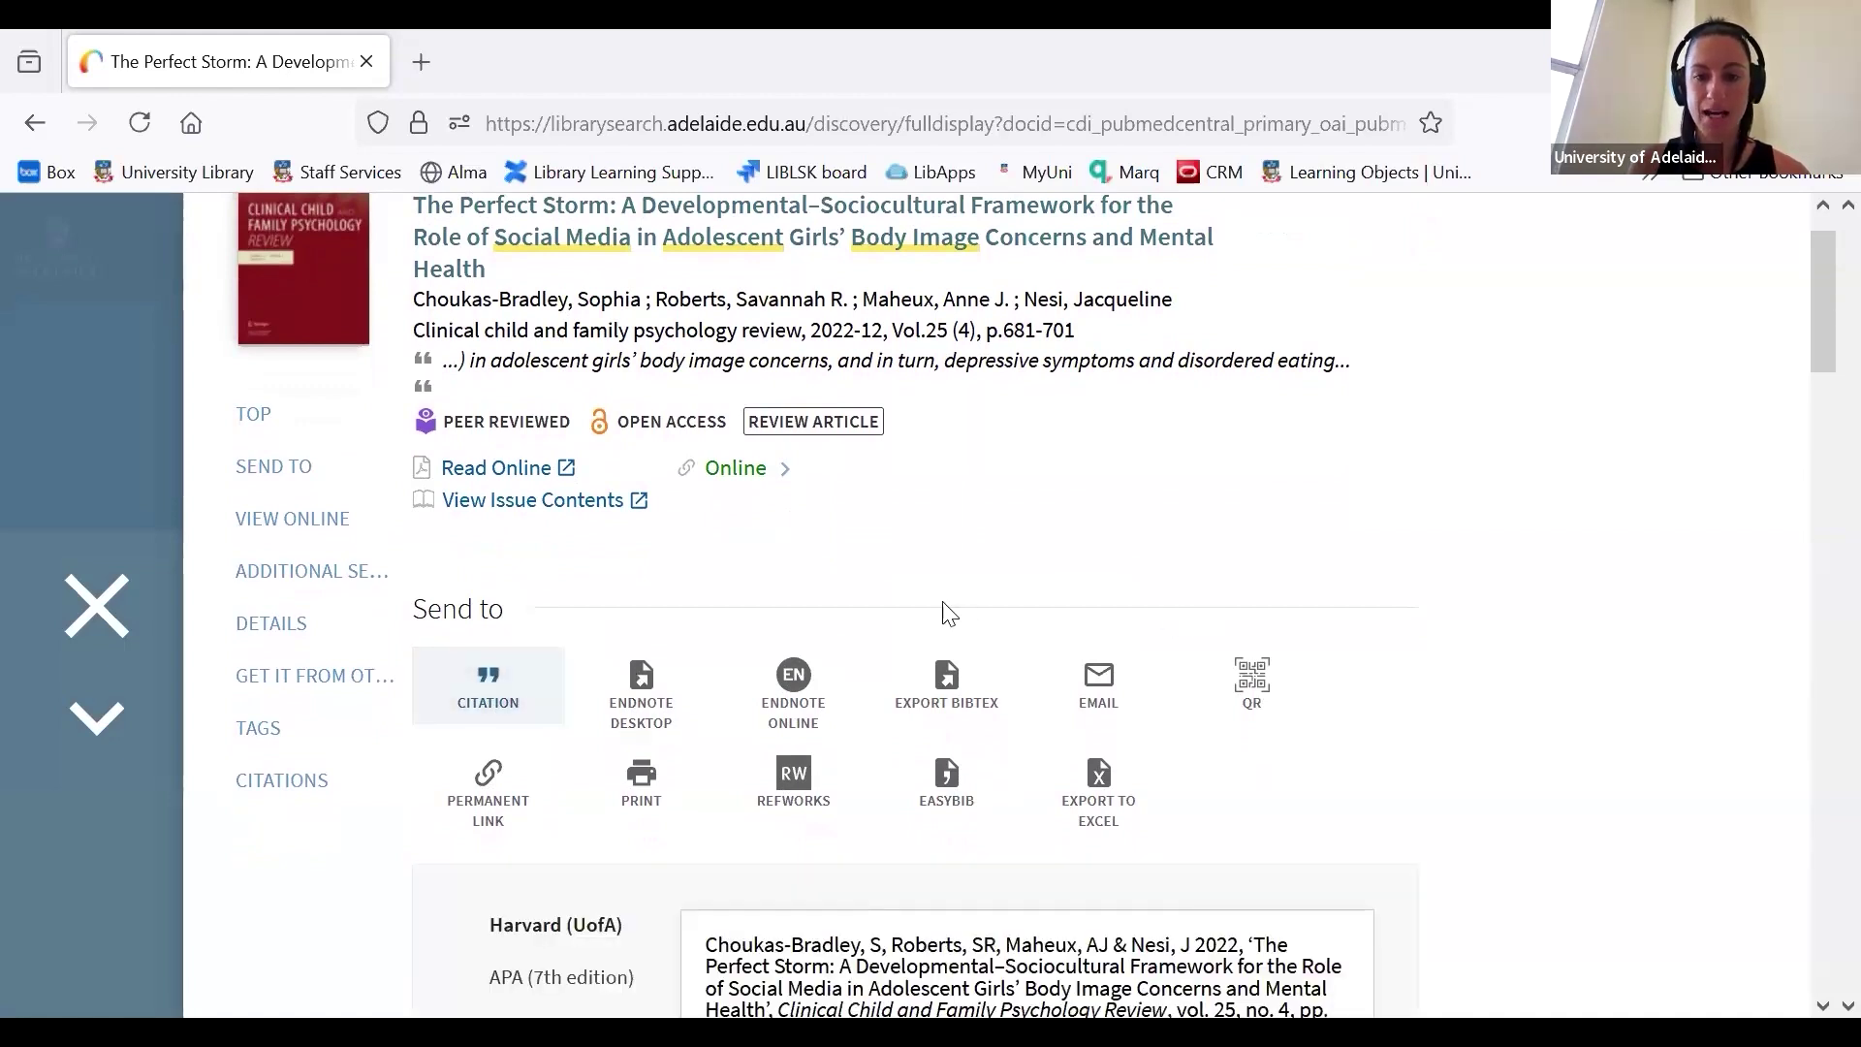
scroll(752, 660, down, 4)
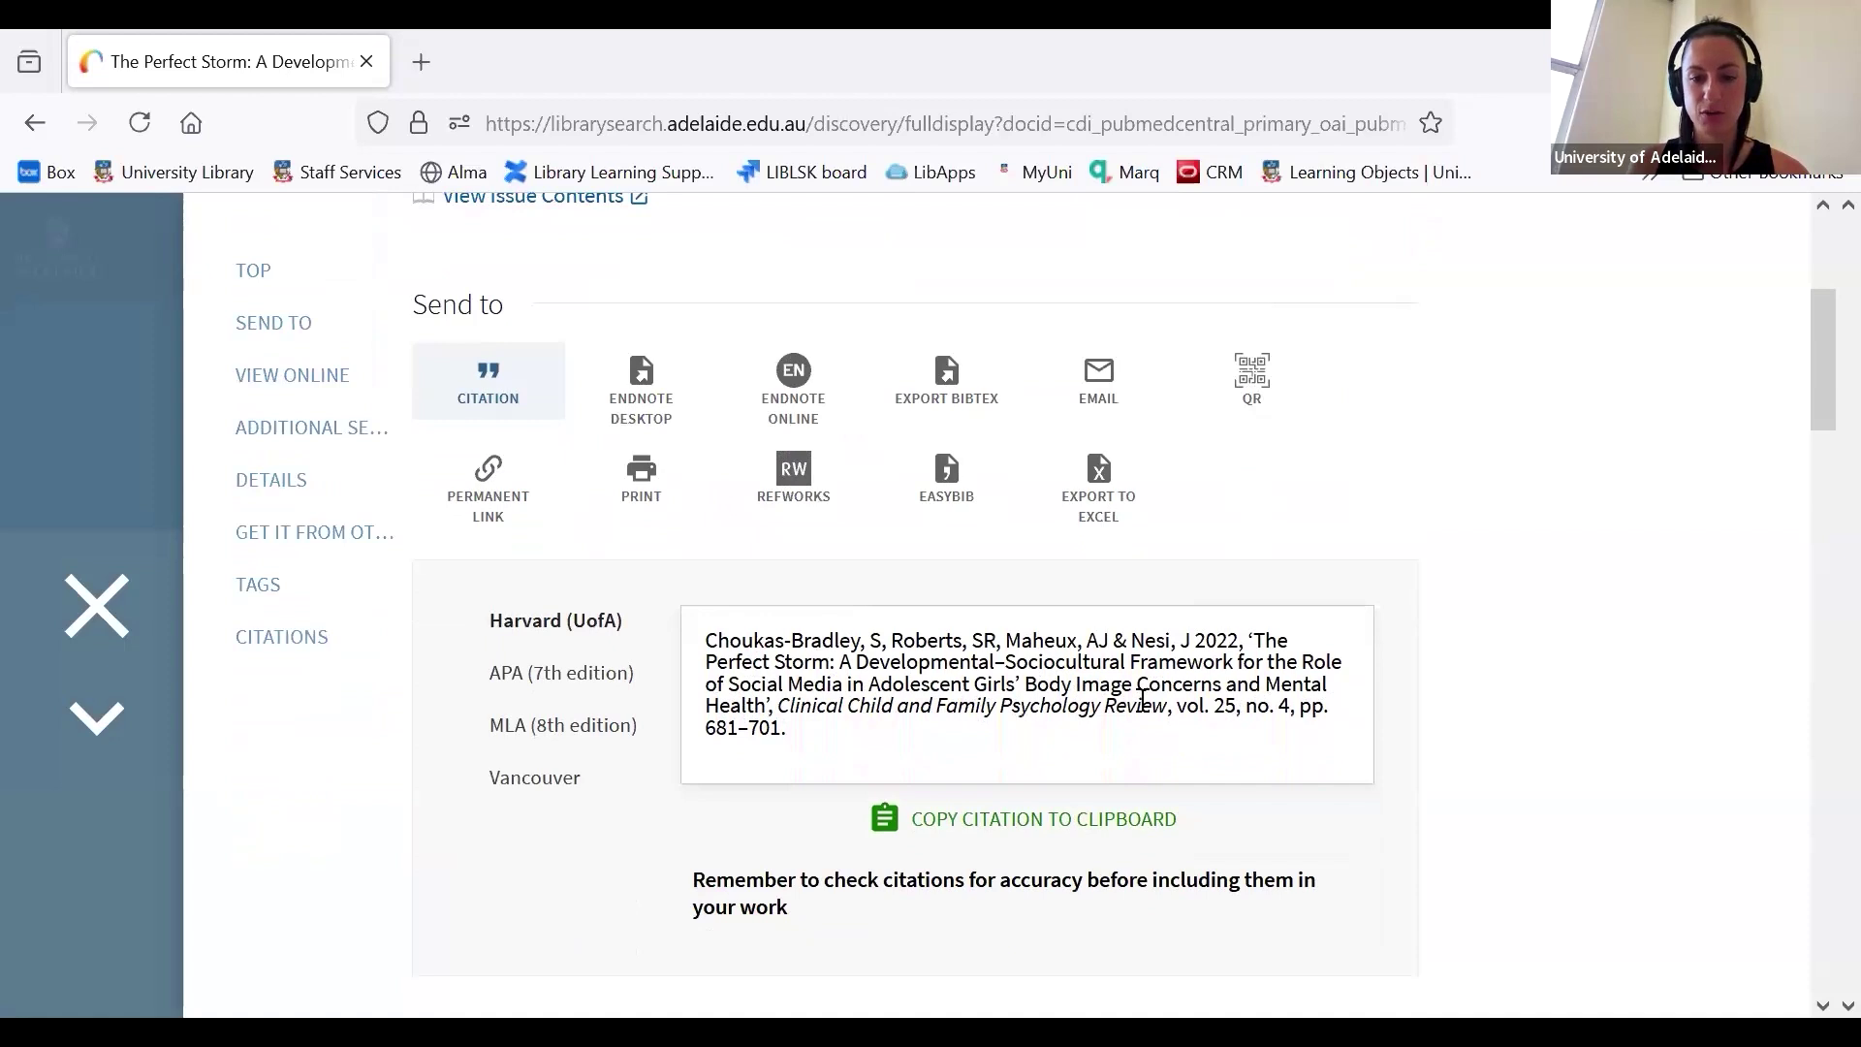
key(Down)
key(Down)
key(Down)
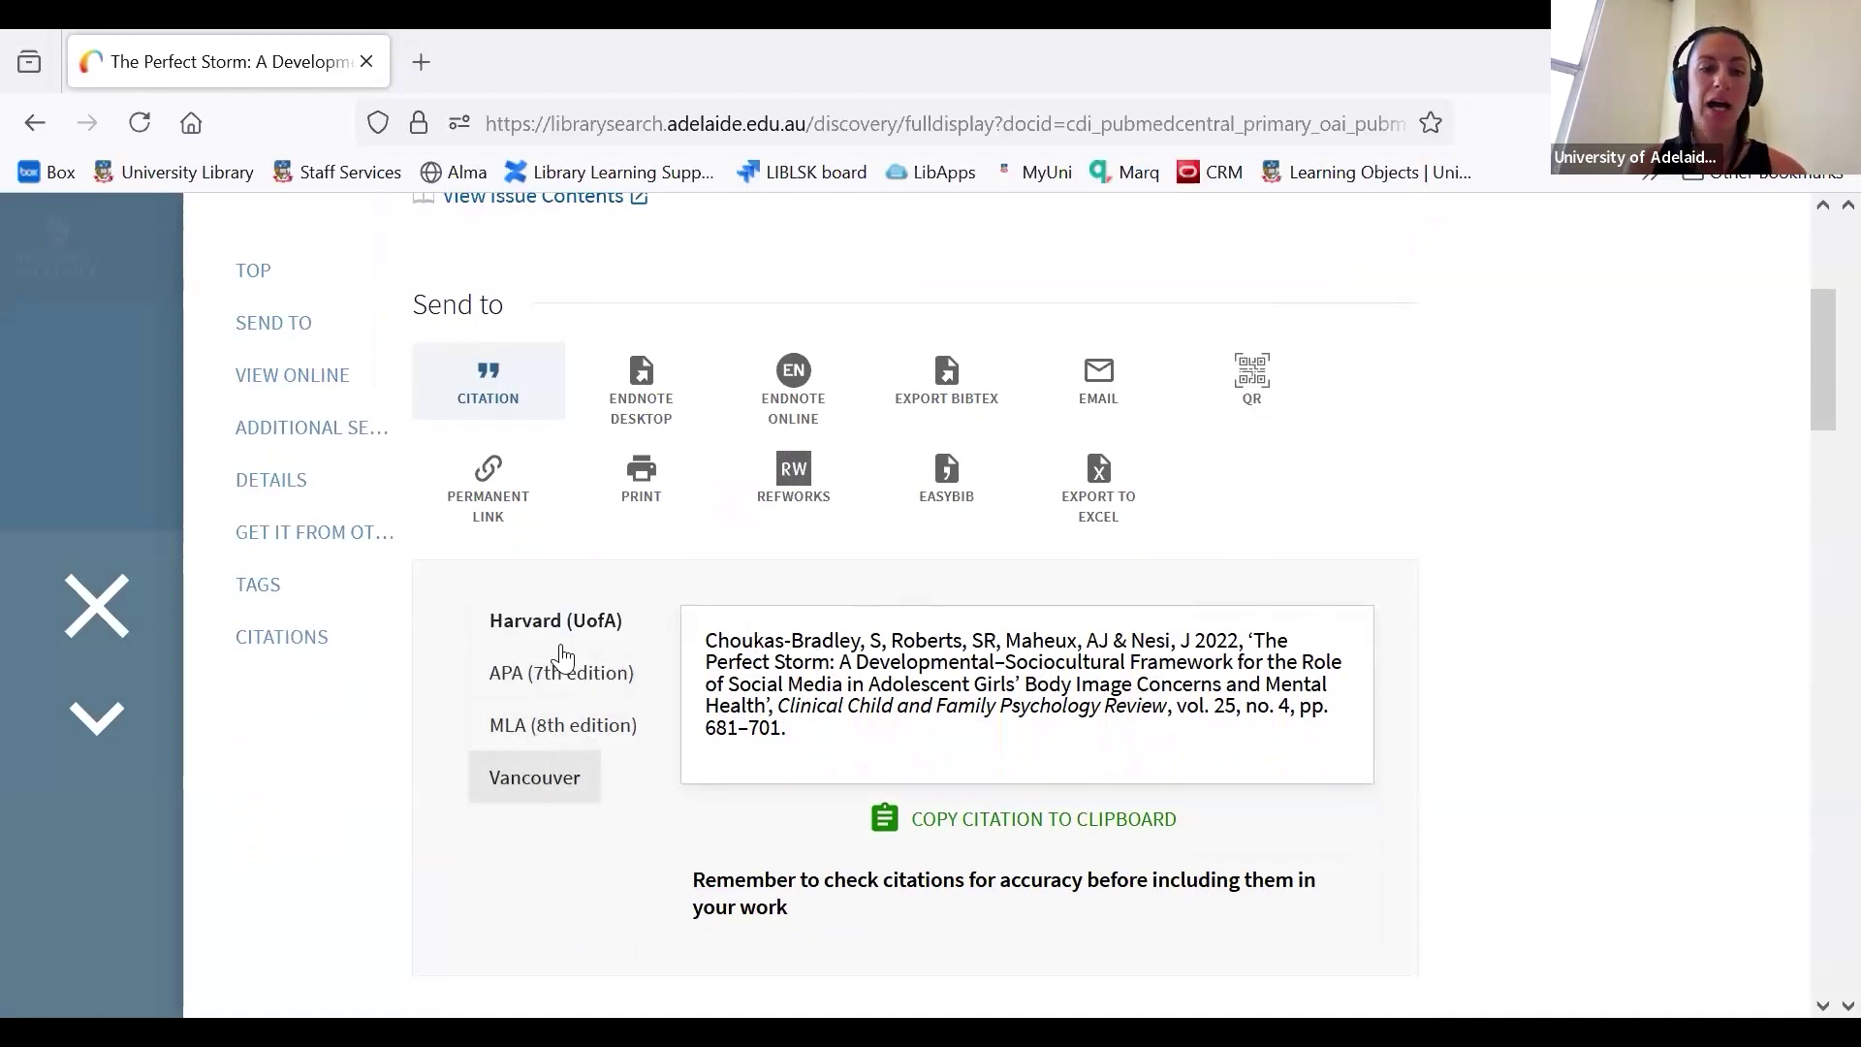
Copy the article's Harvard (UofA) citation to the clipboard.
key(Up)
key(Up)
key(Up)
click(754, 585)
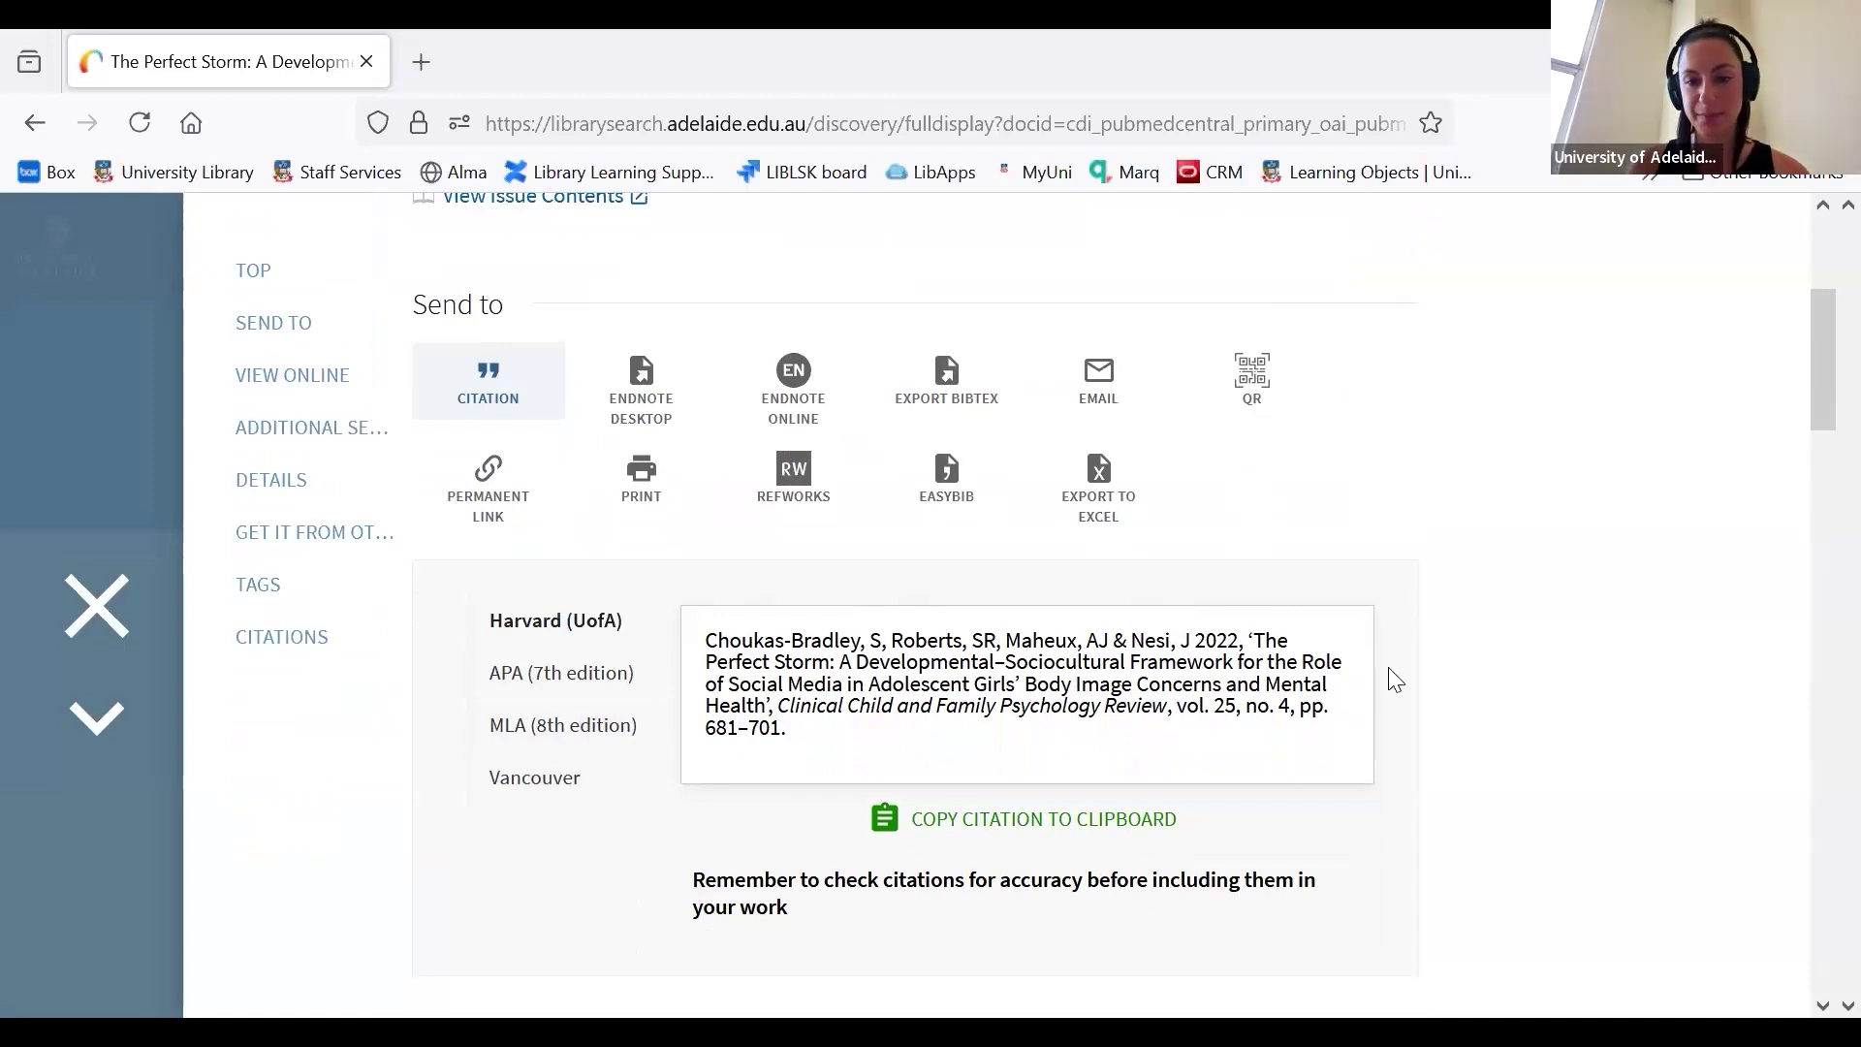
click(835, 743)
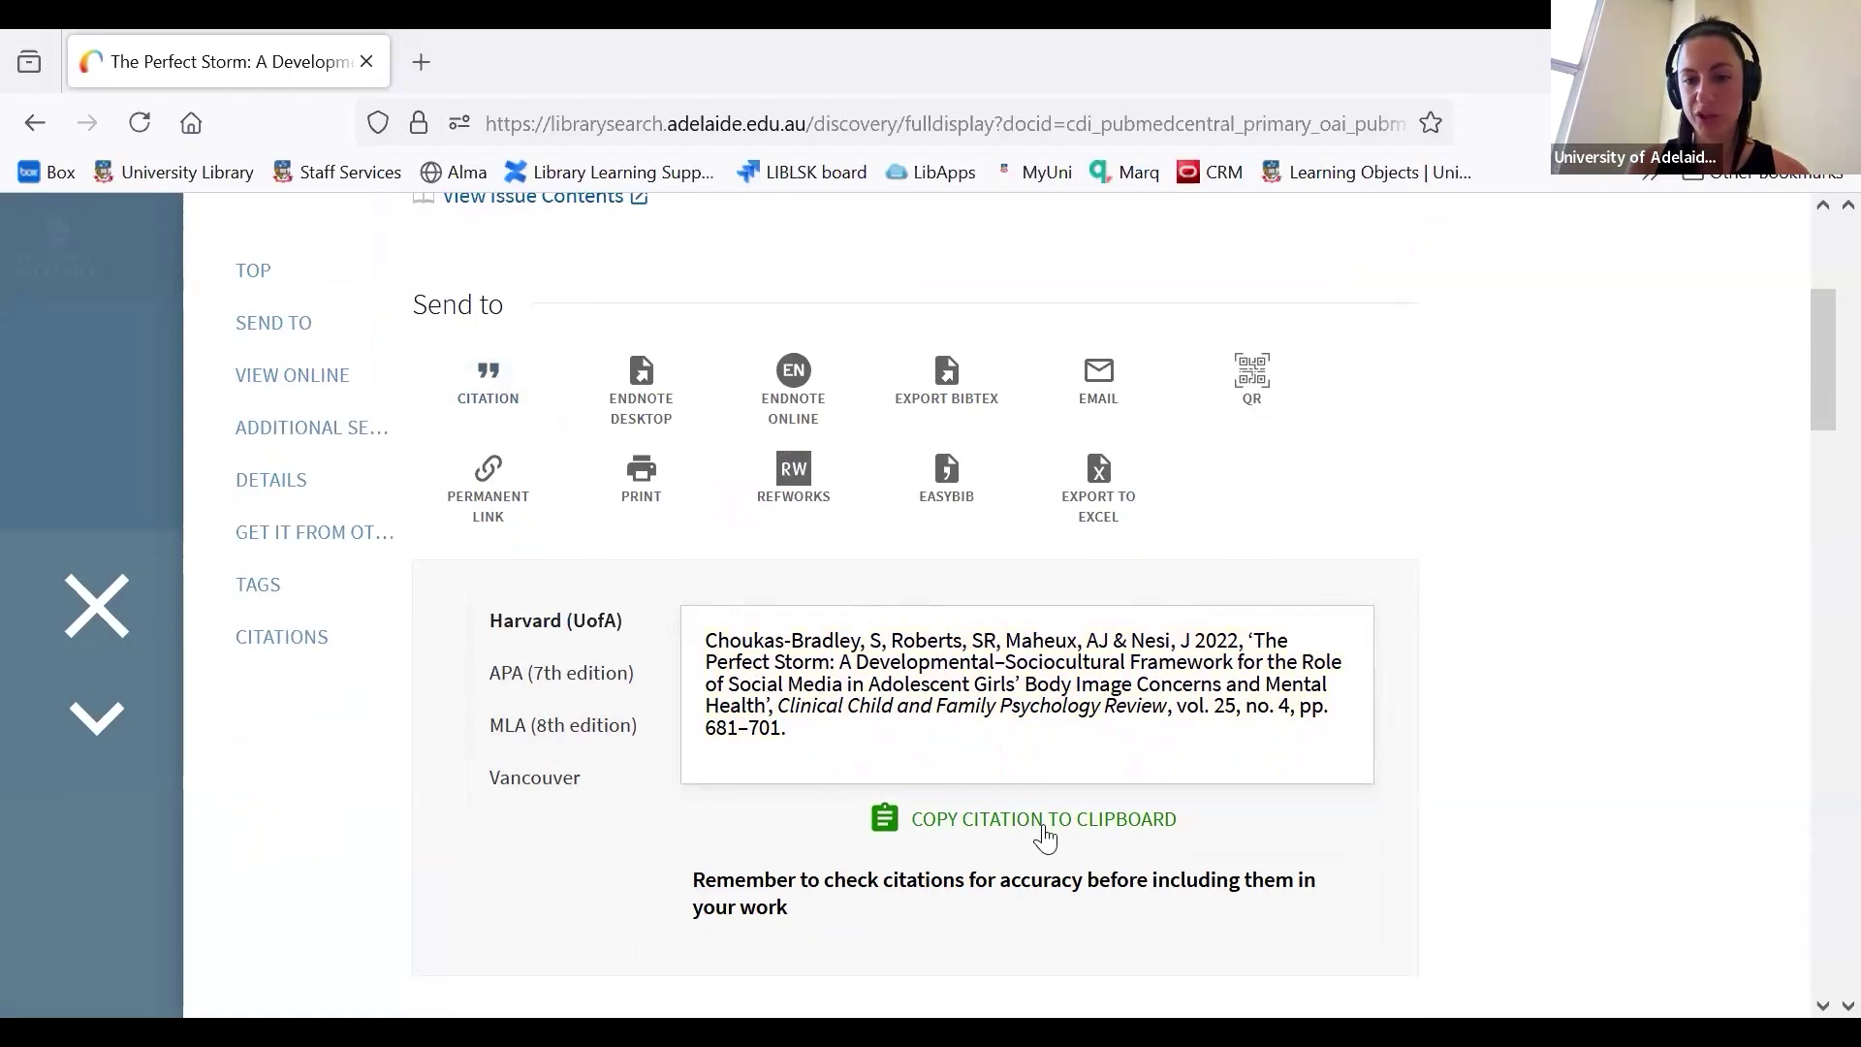
click(1044, 829)
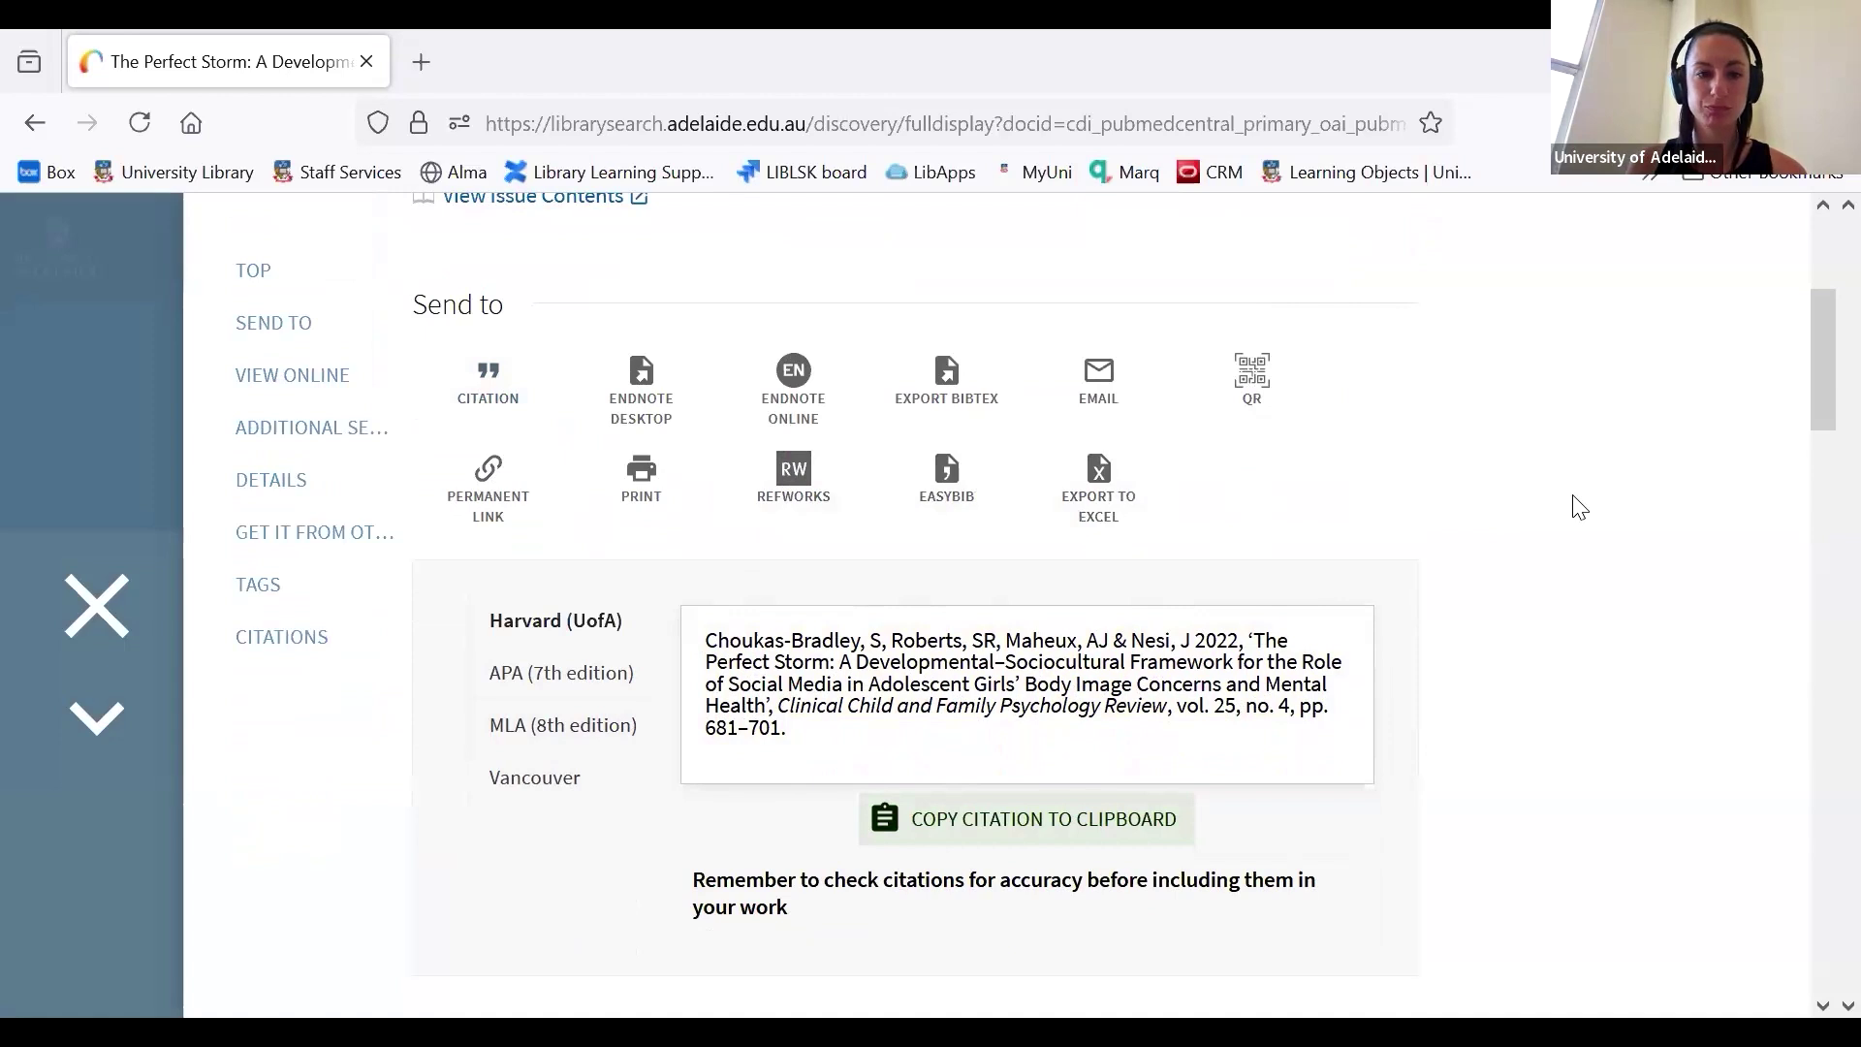
View the next result's record, go back to the "Perfect Storm" article record, and close it to return to the results list.
scroll(1580, 508, up, 3)
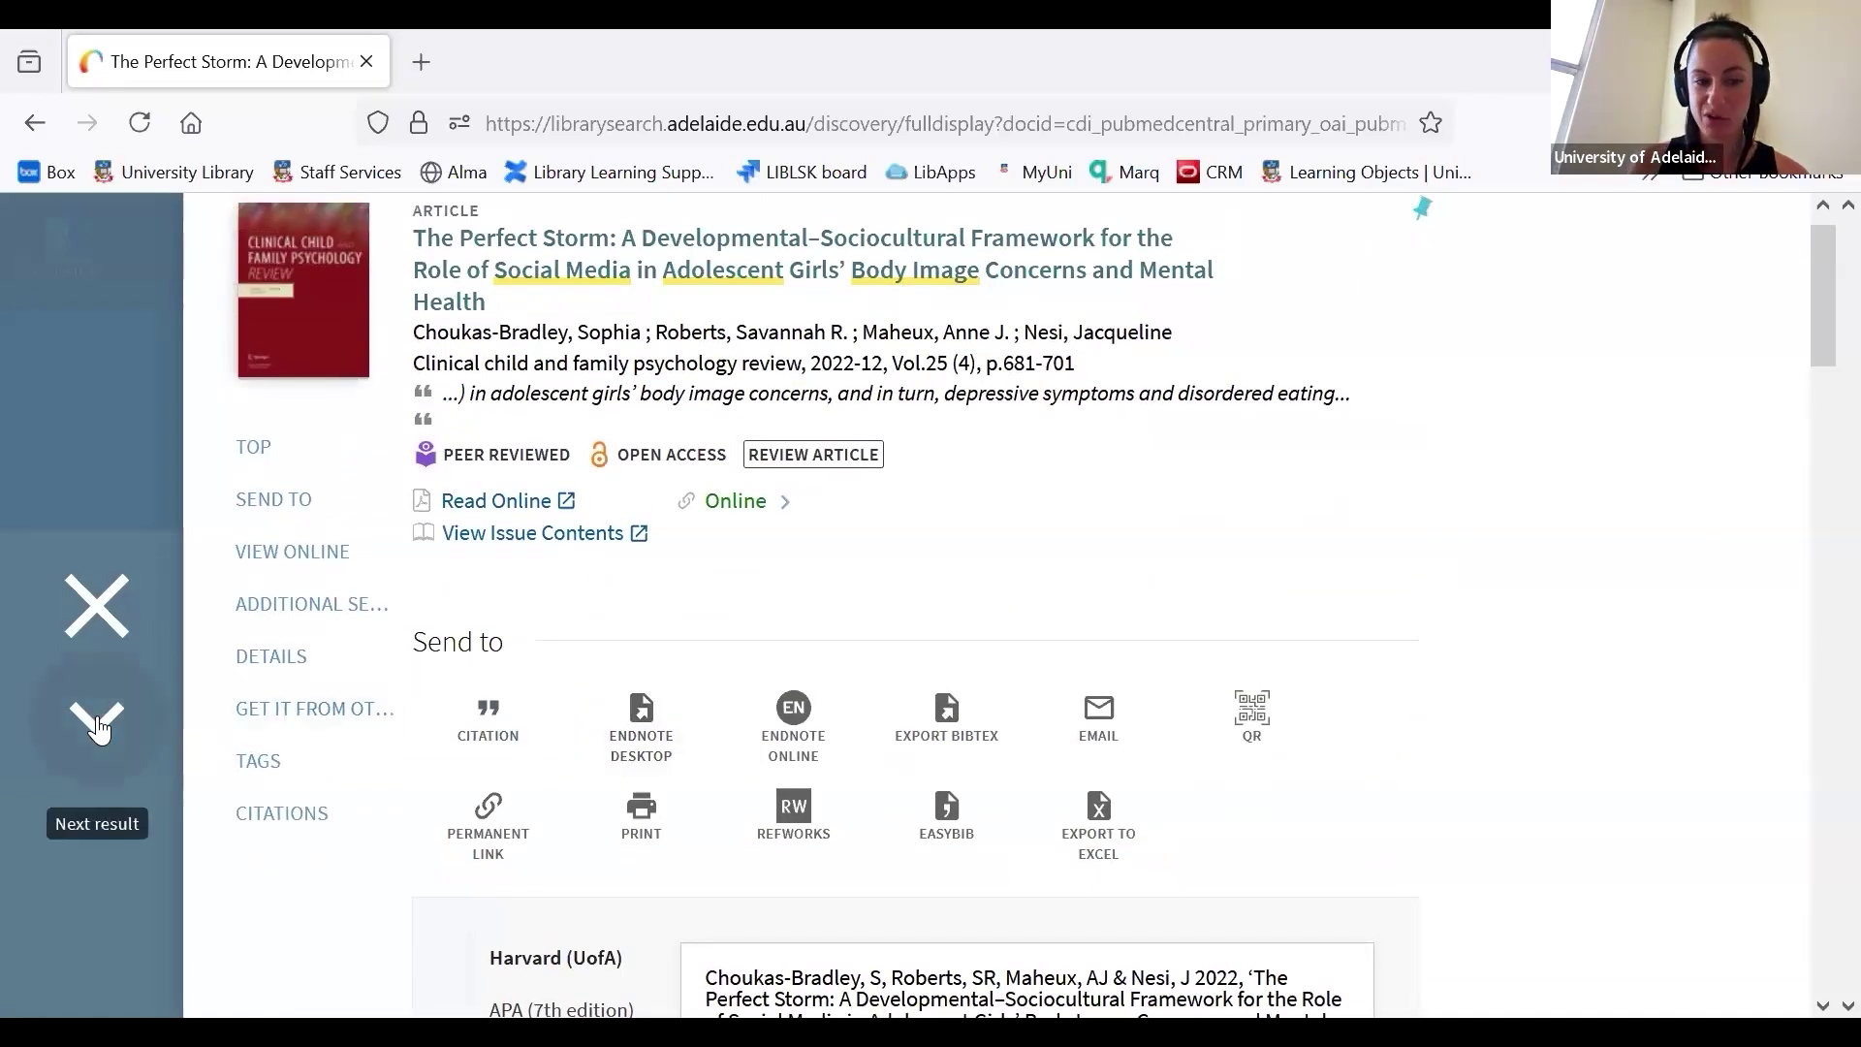
click(97, 722)
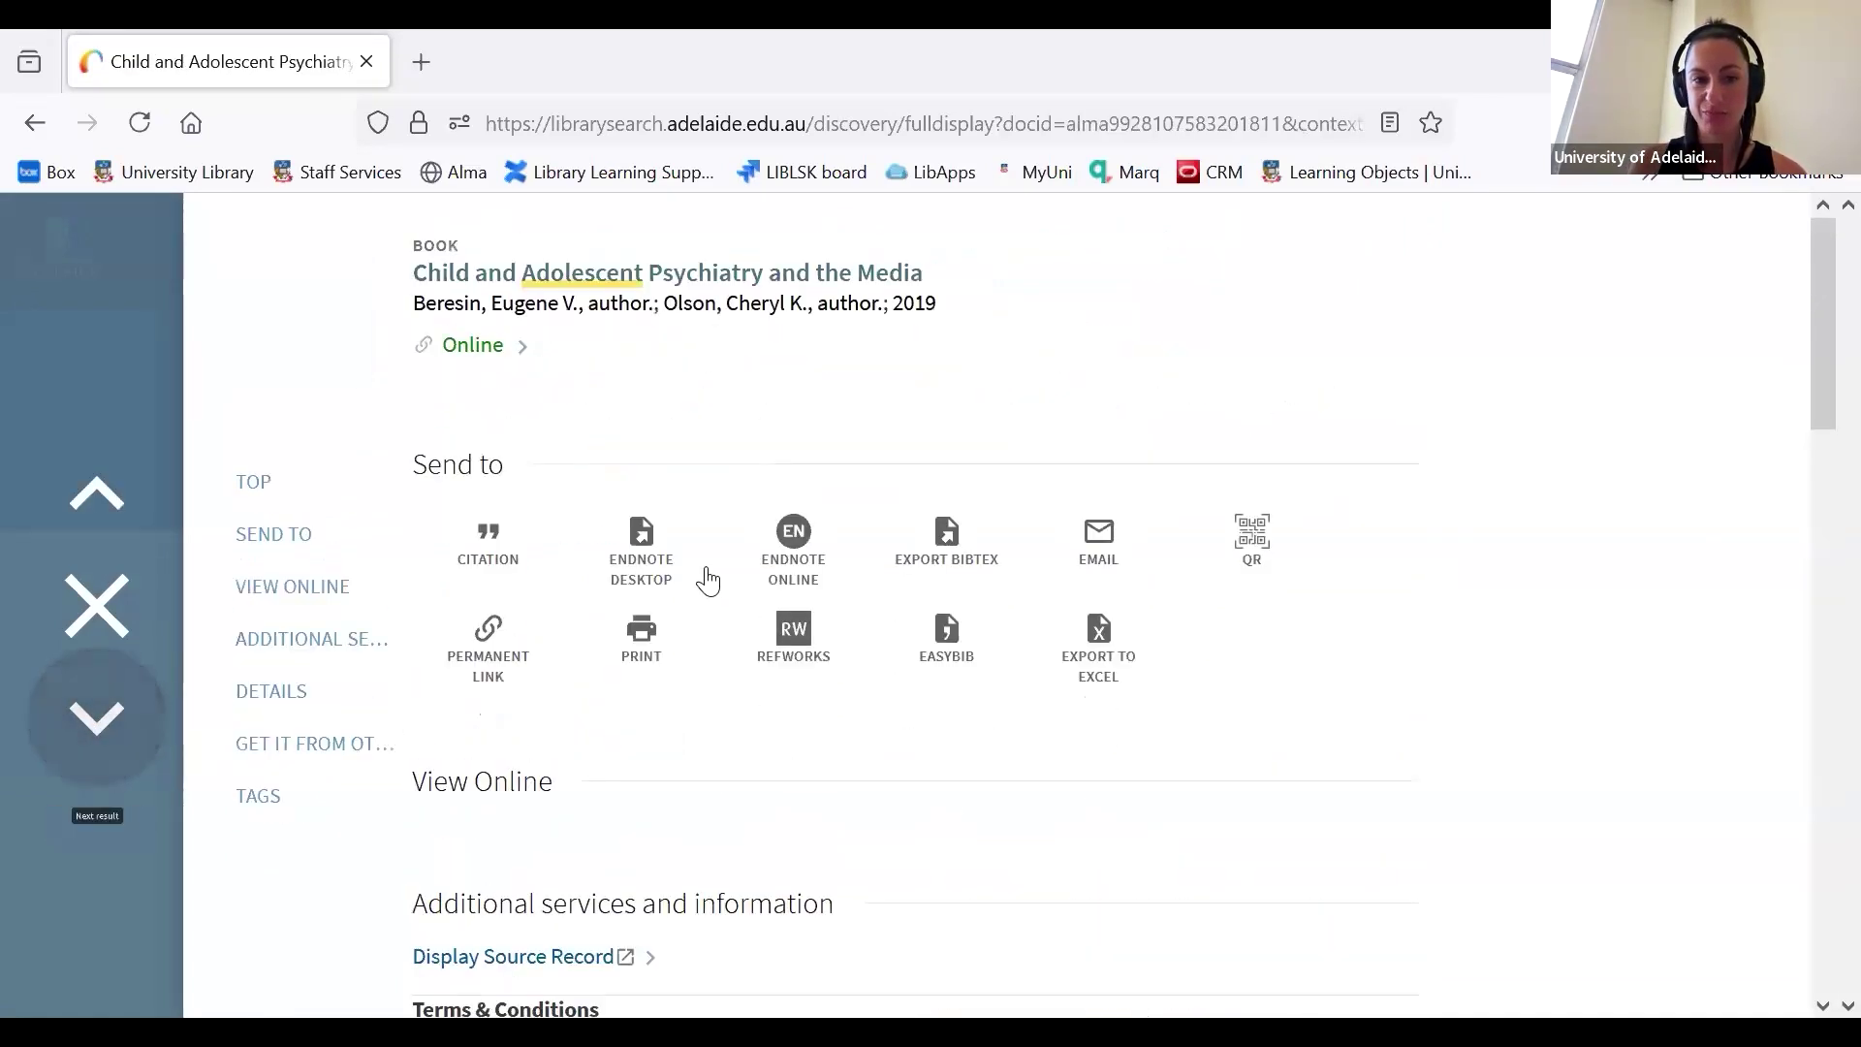
click(94, 489)
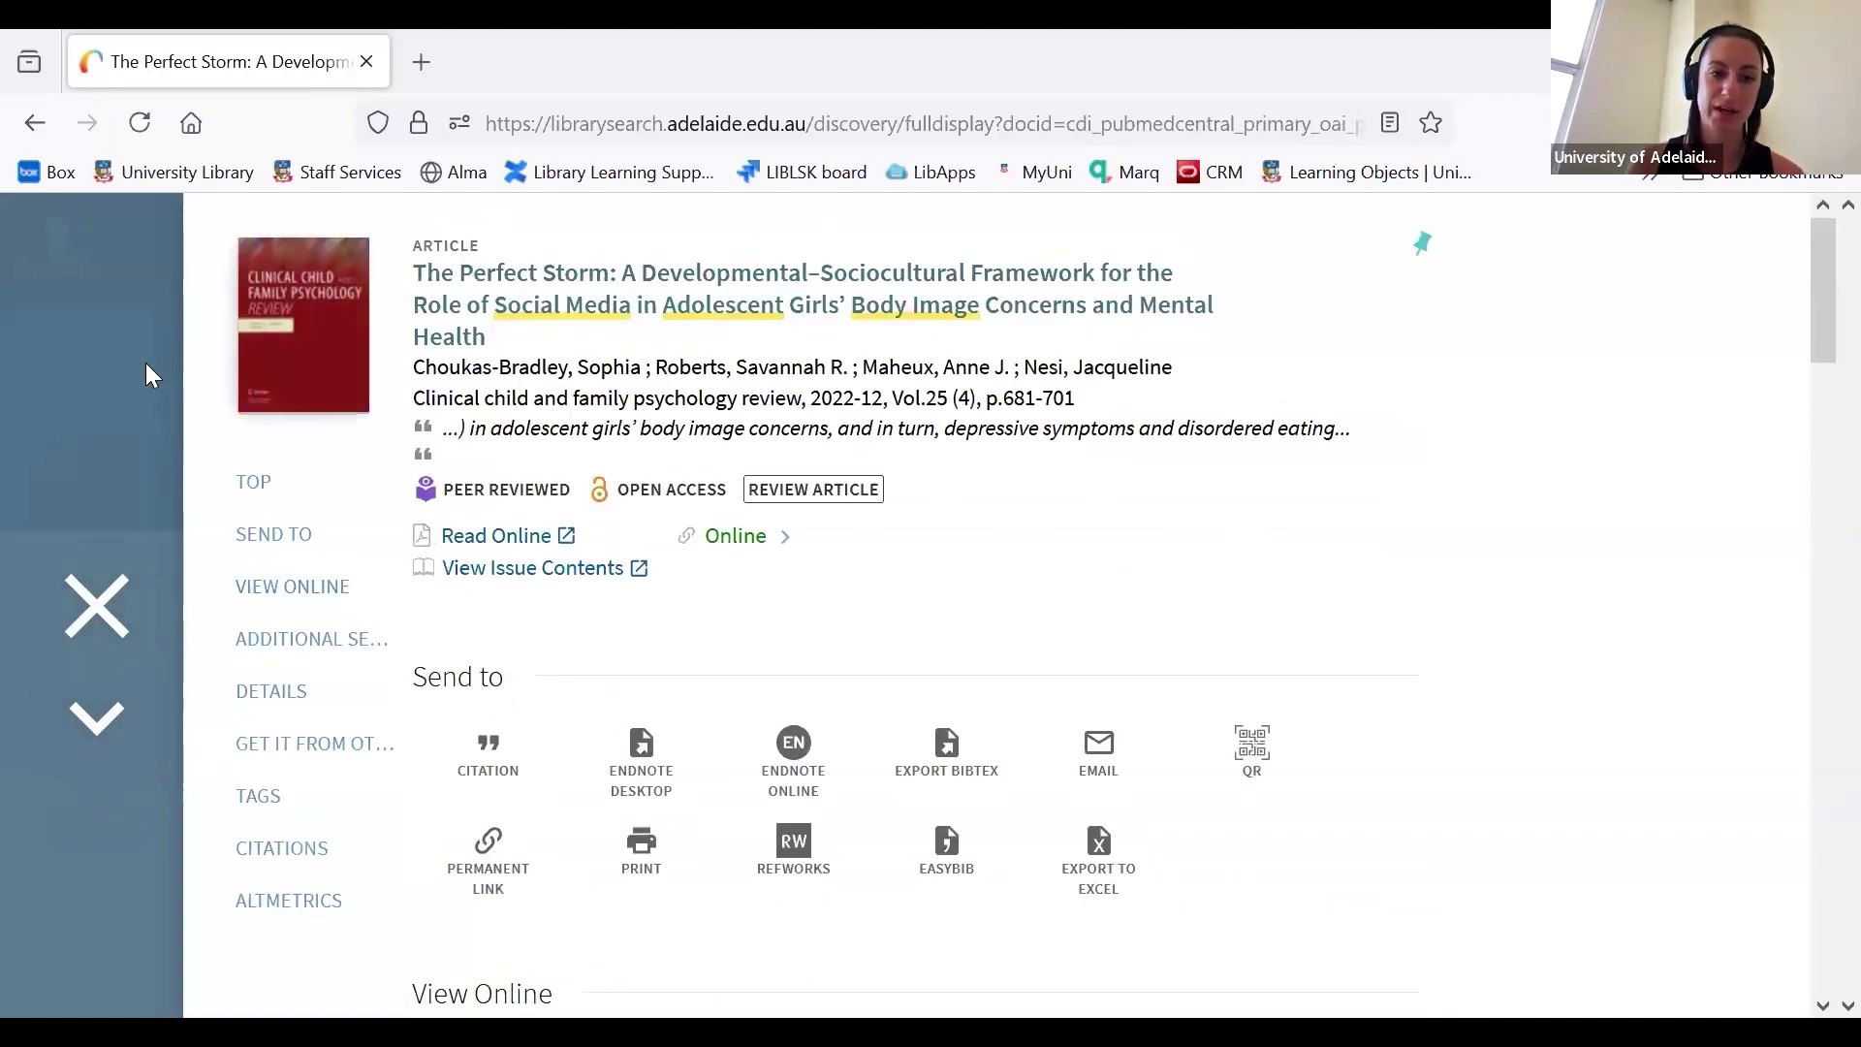
click(124, 383)
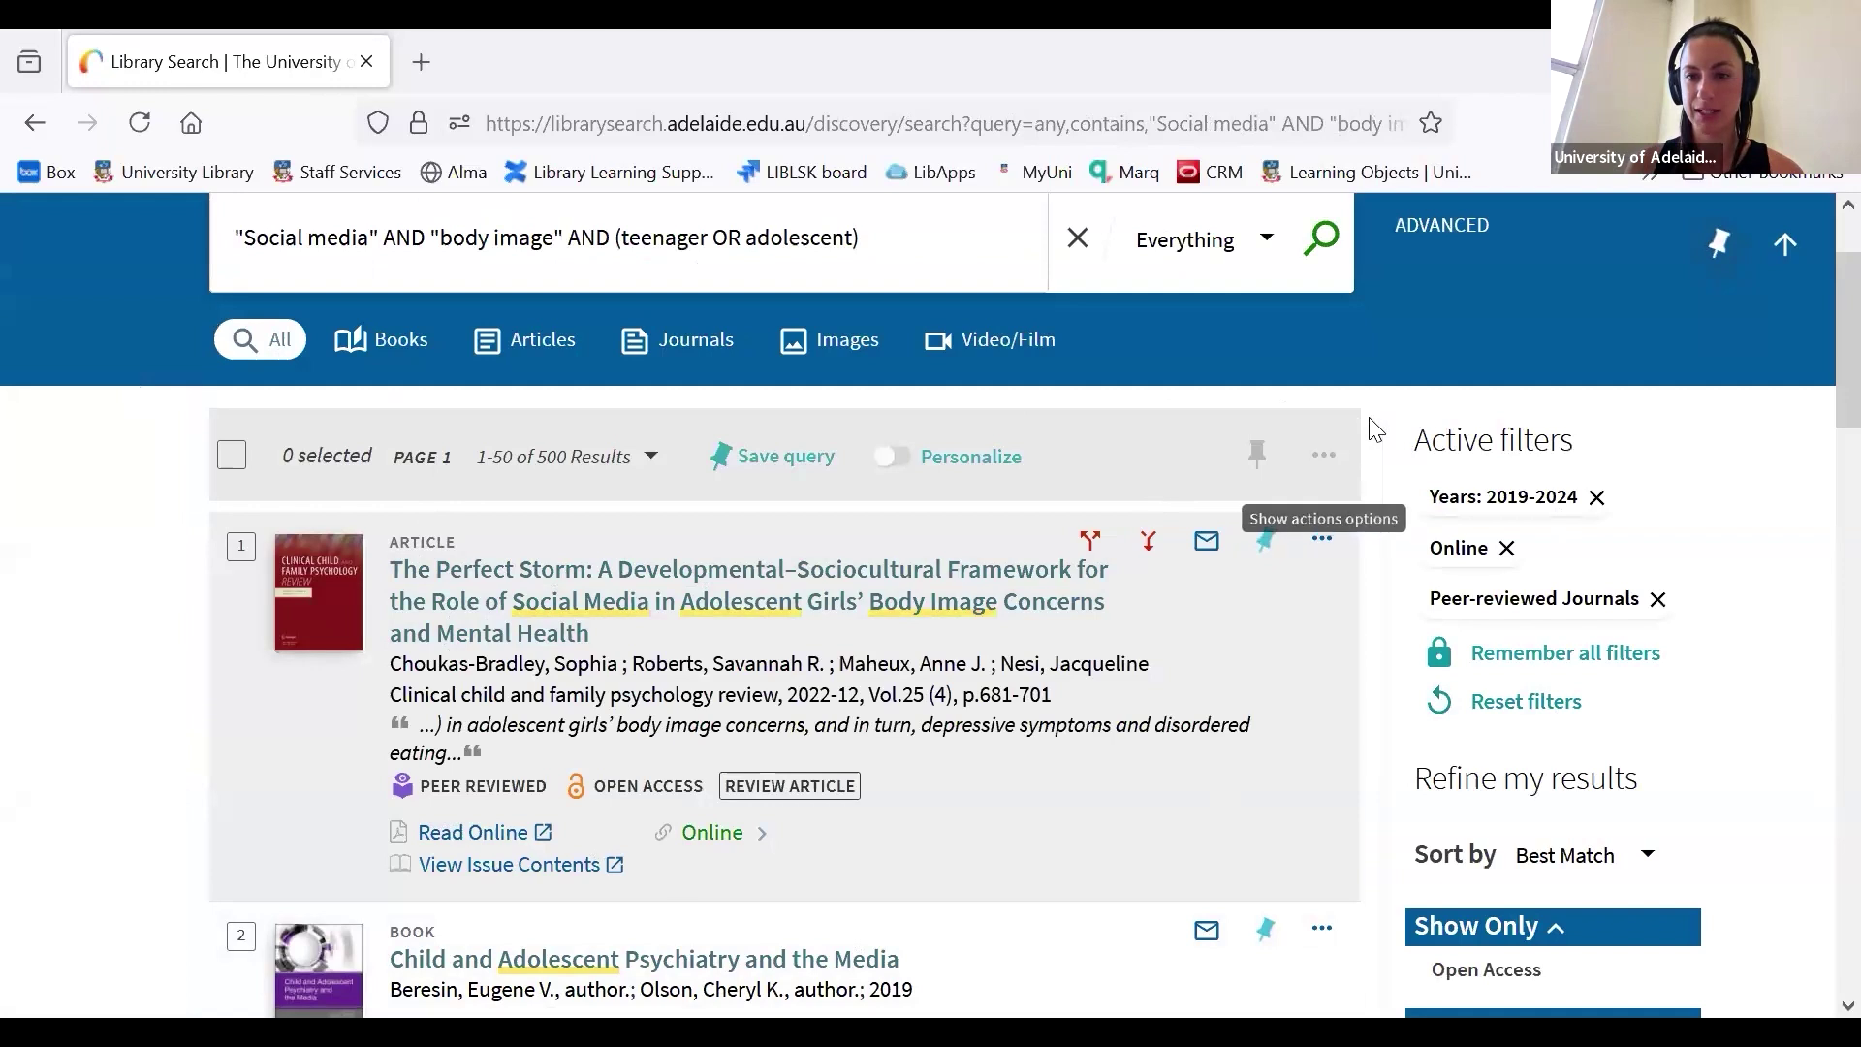
Switch to the advanced search and clear the existing query from the first search line.
scroll(1373, 427, up, 1)
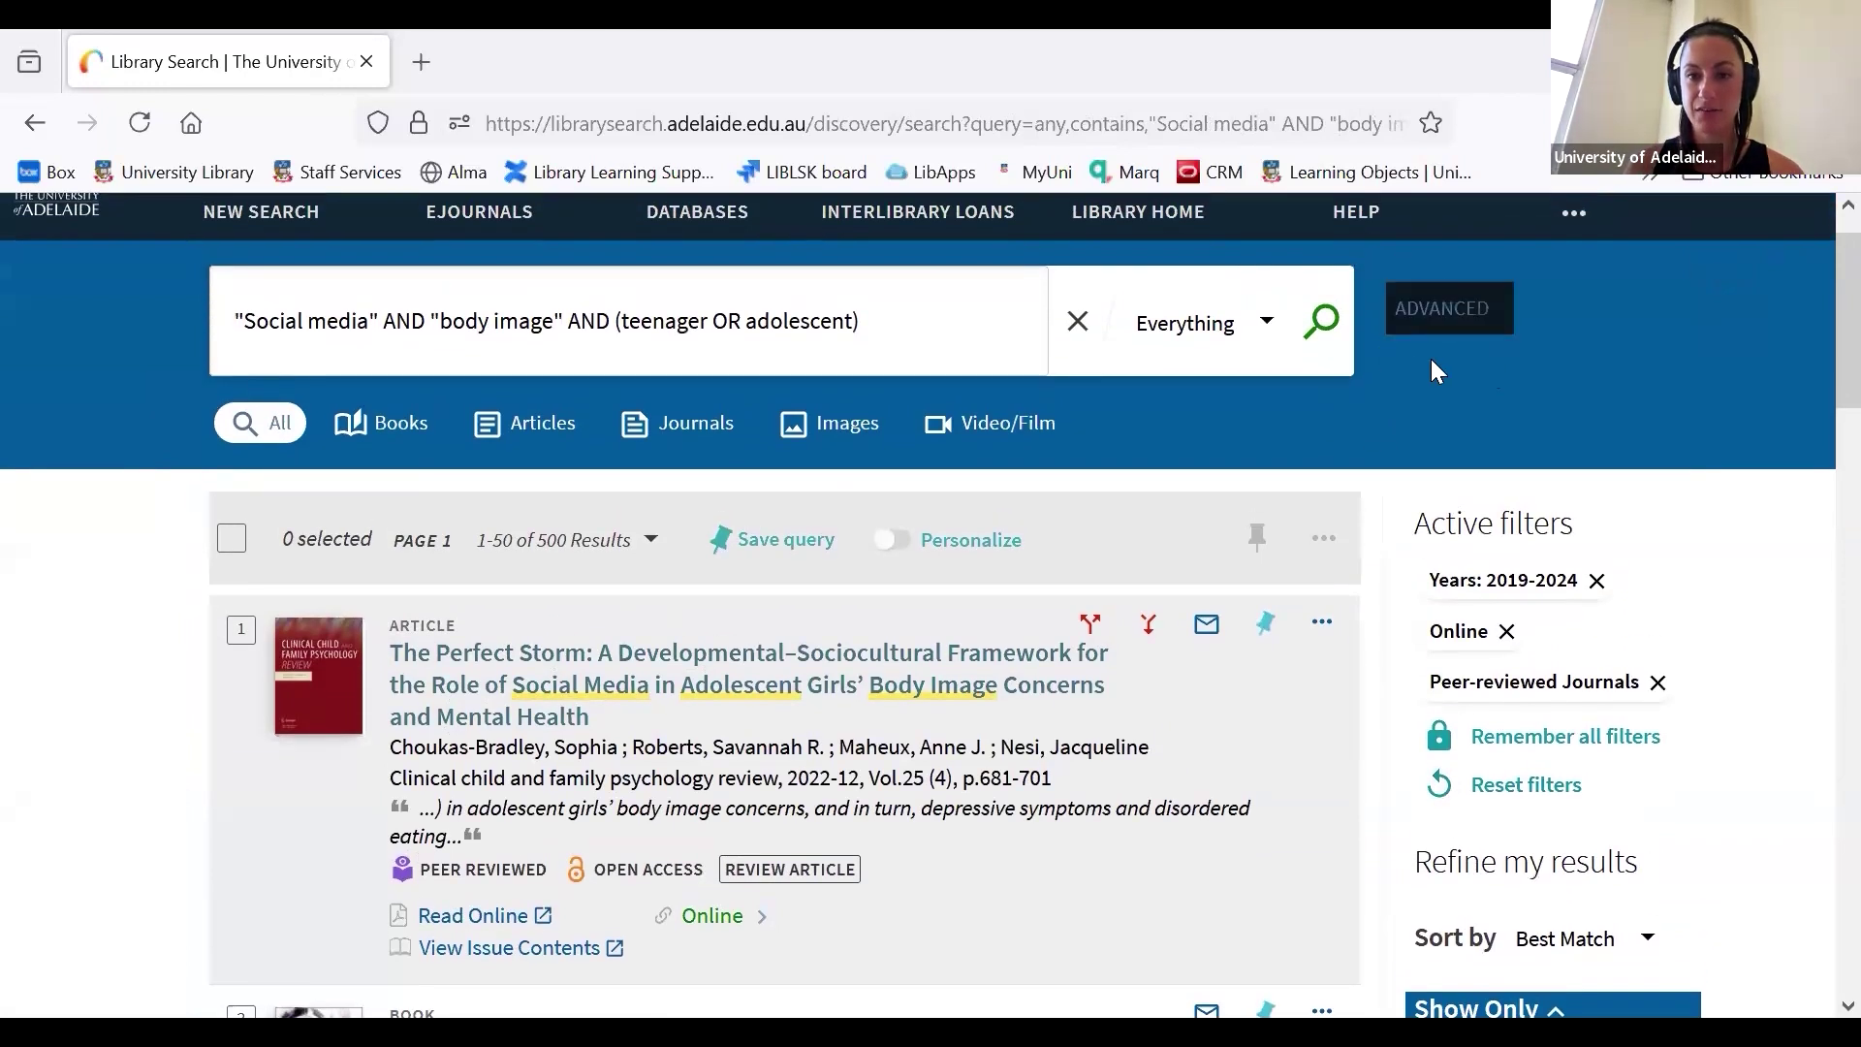
click(1464, 323)
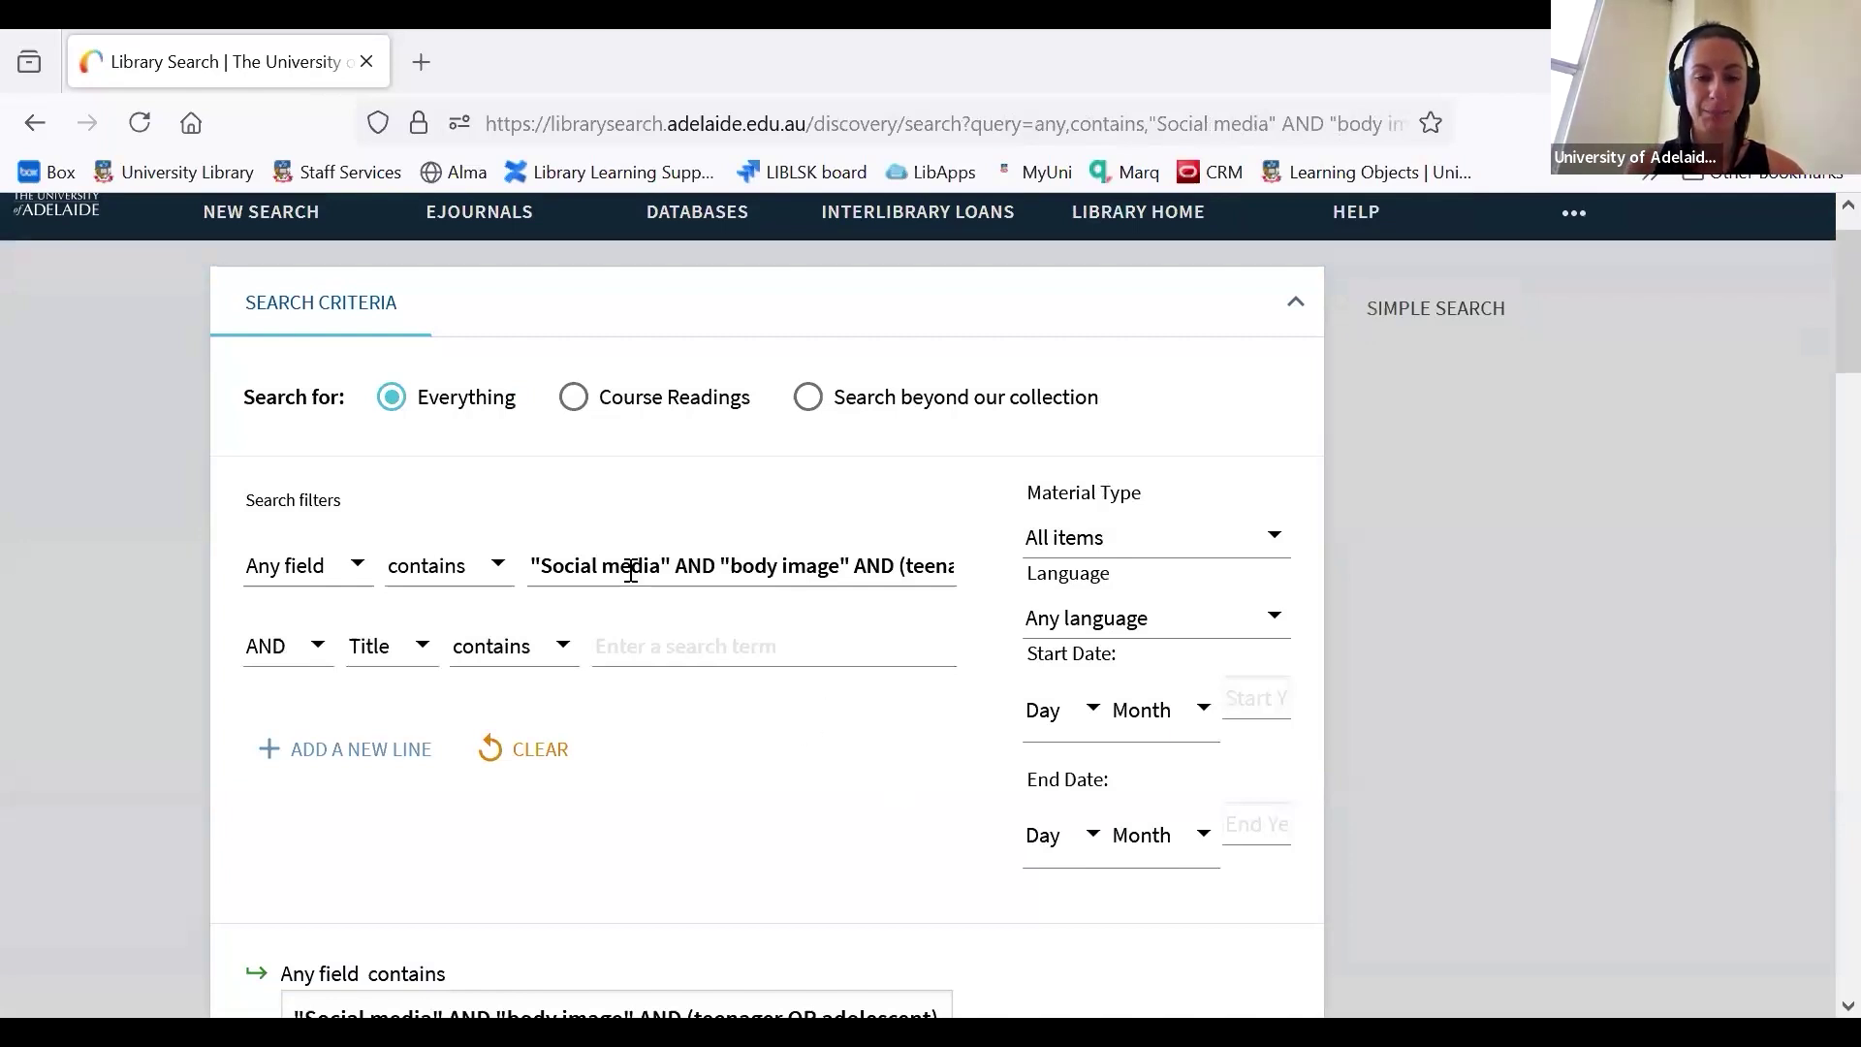
click(673, 566)
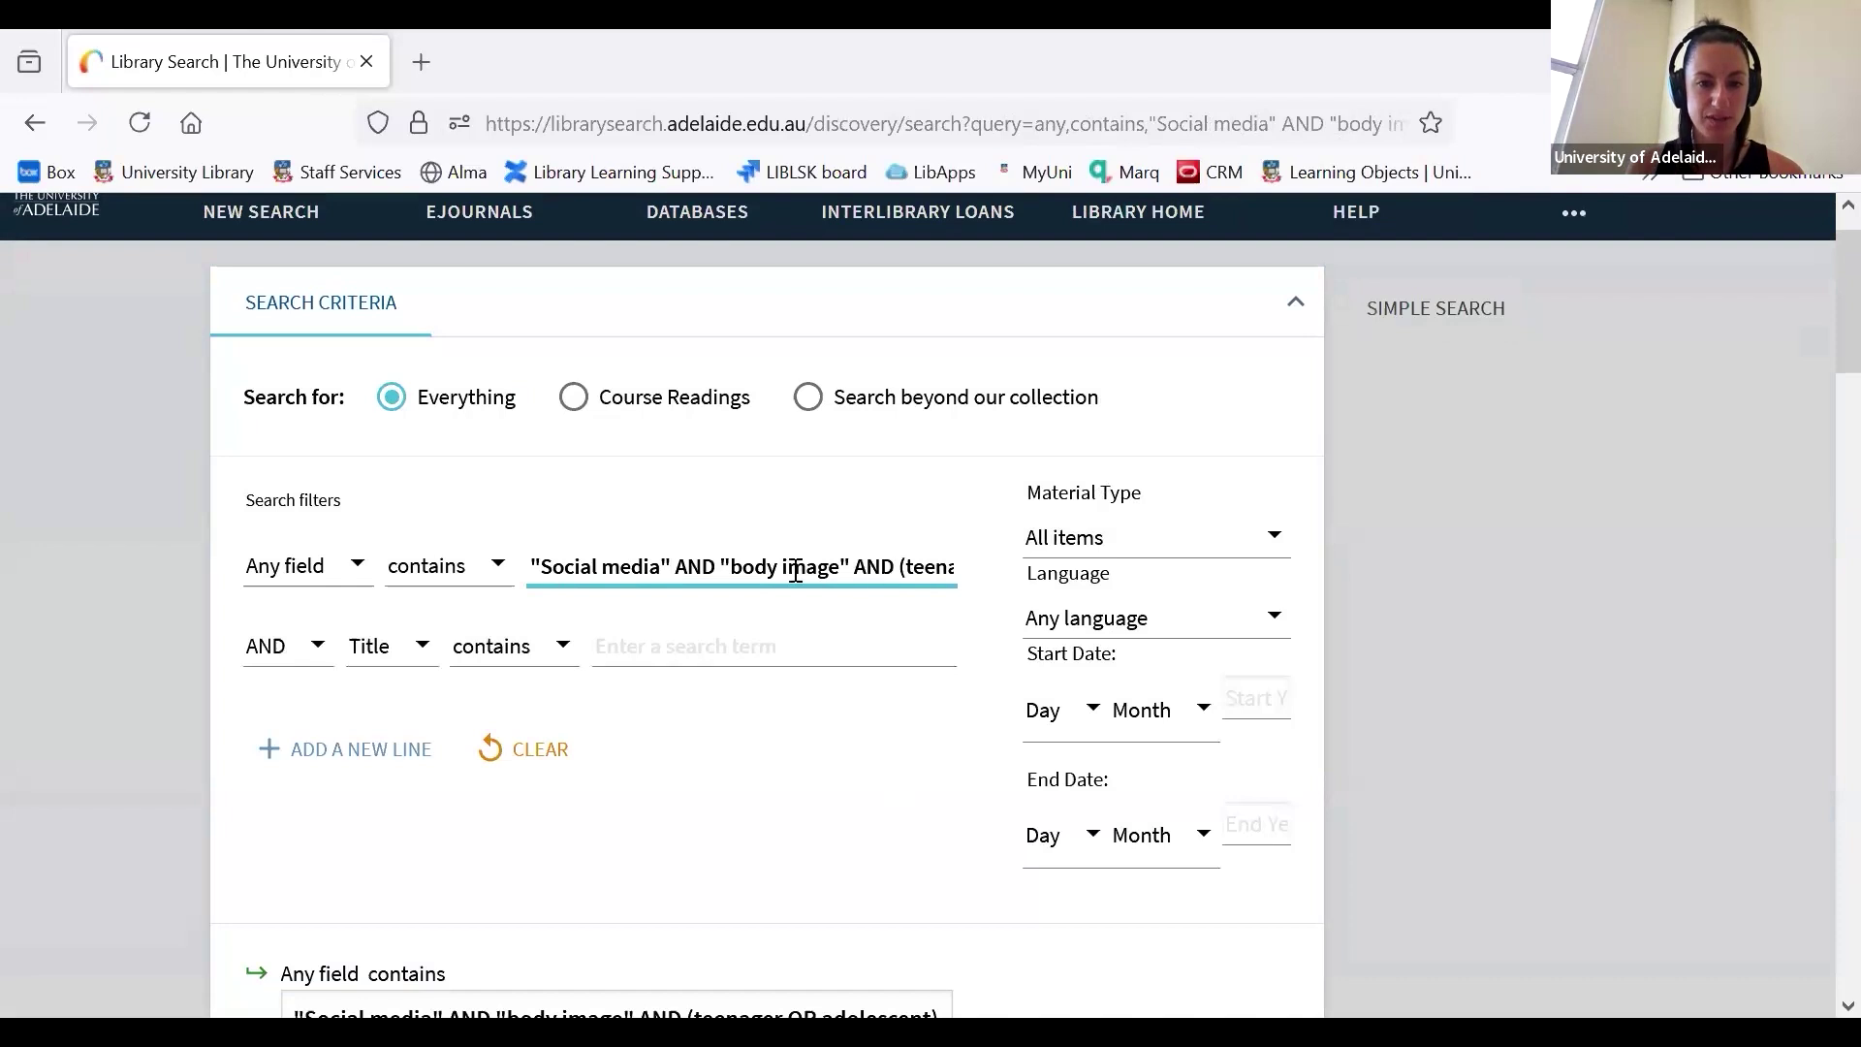
key(BackSpace)
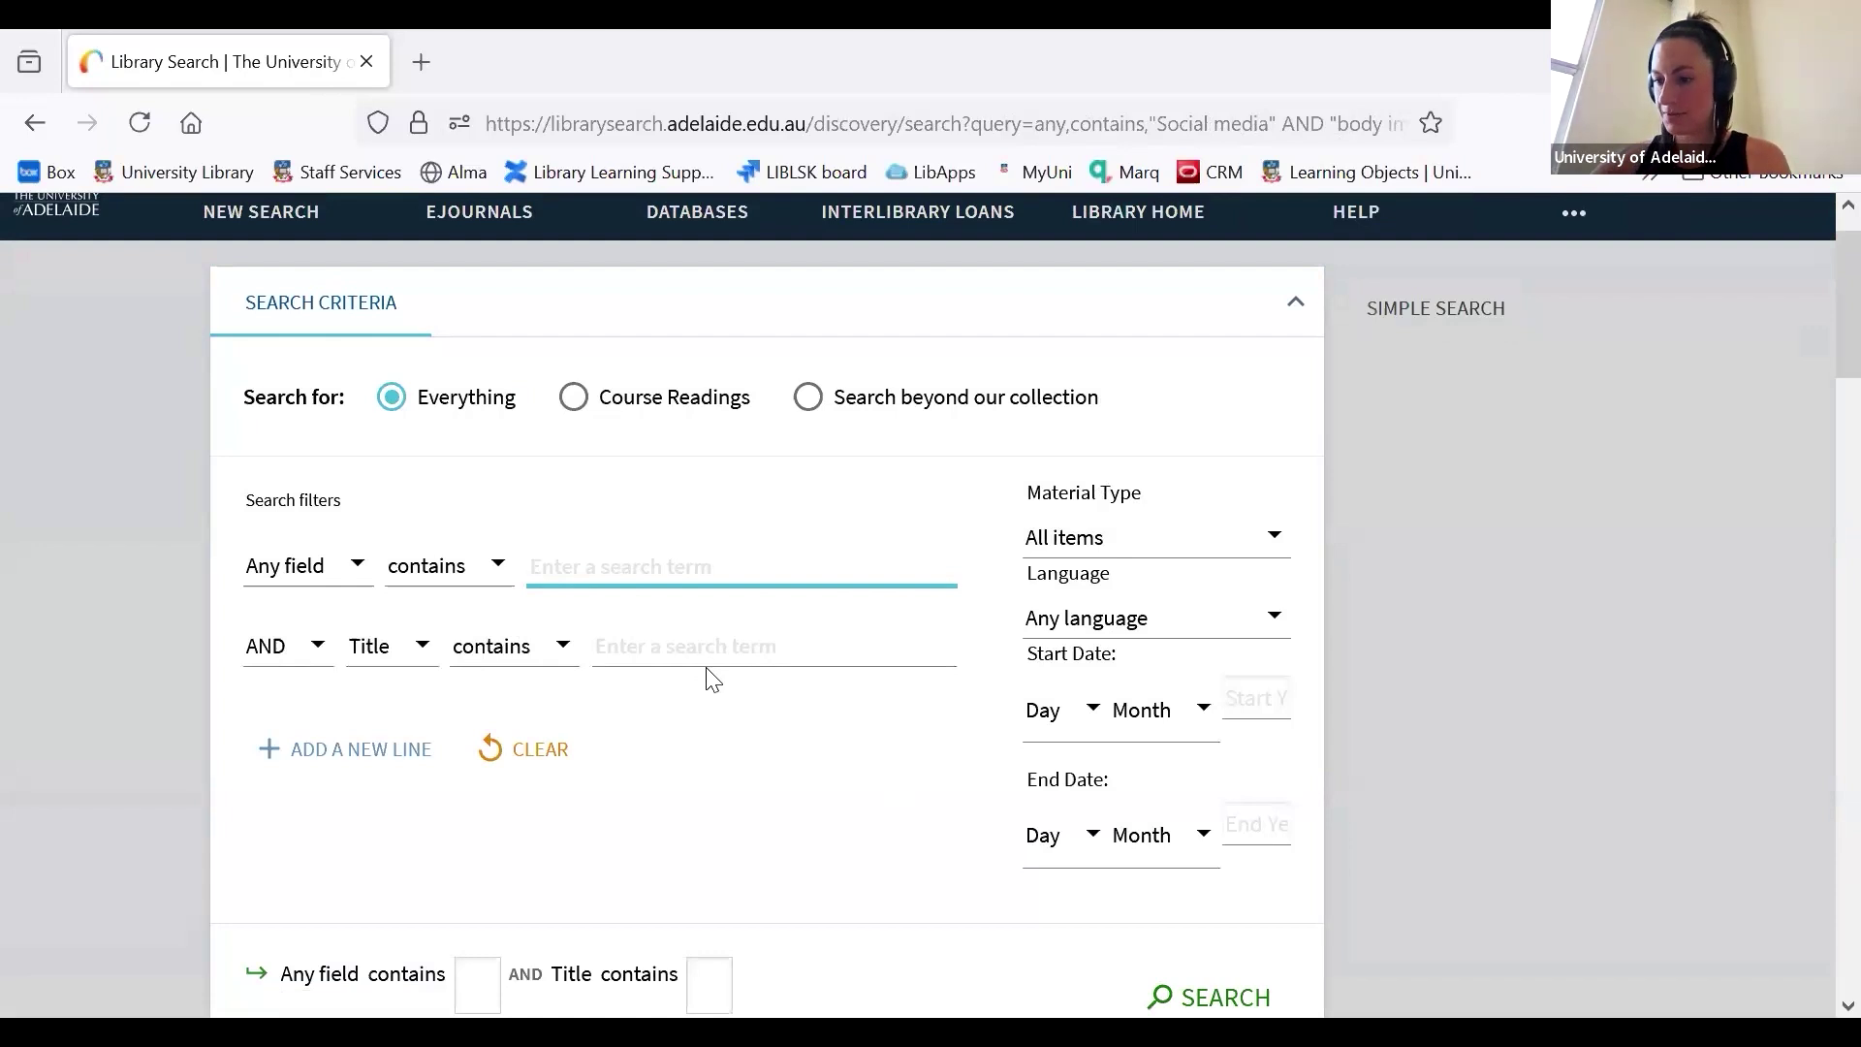
Enter "Social media" OR "Social networking" as the search terms of the first line.
text("Social m)
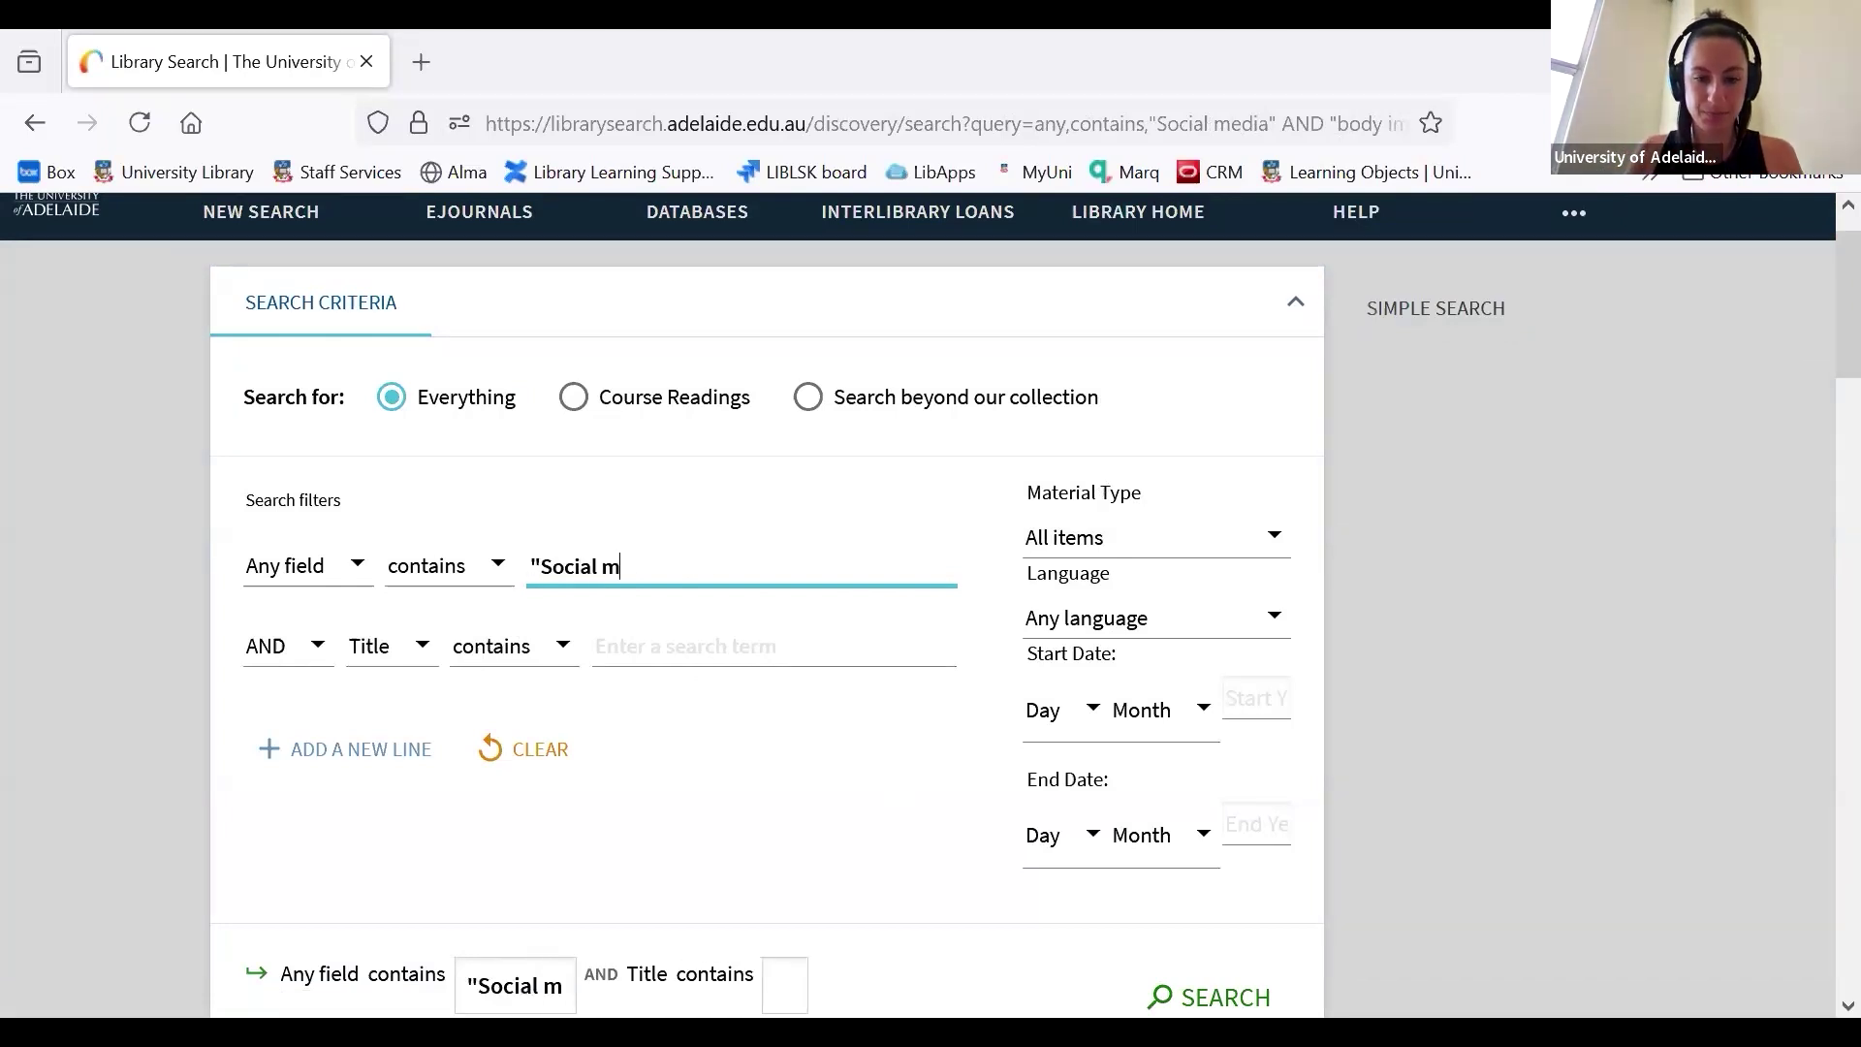
text(edia" A)
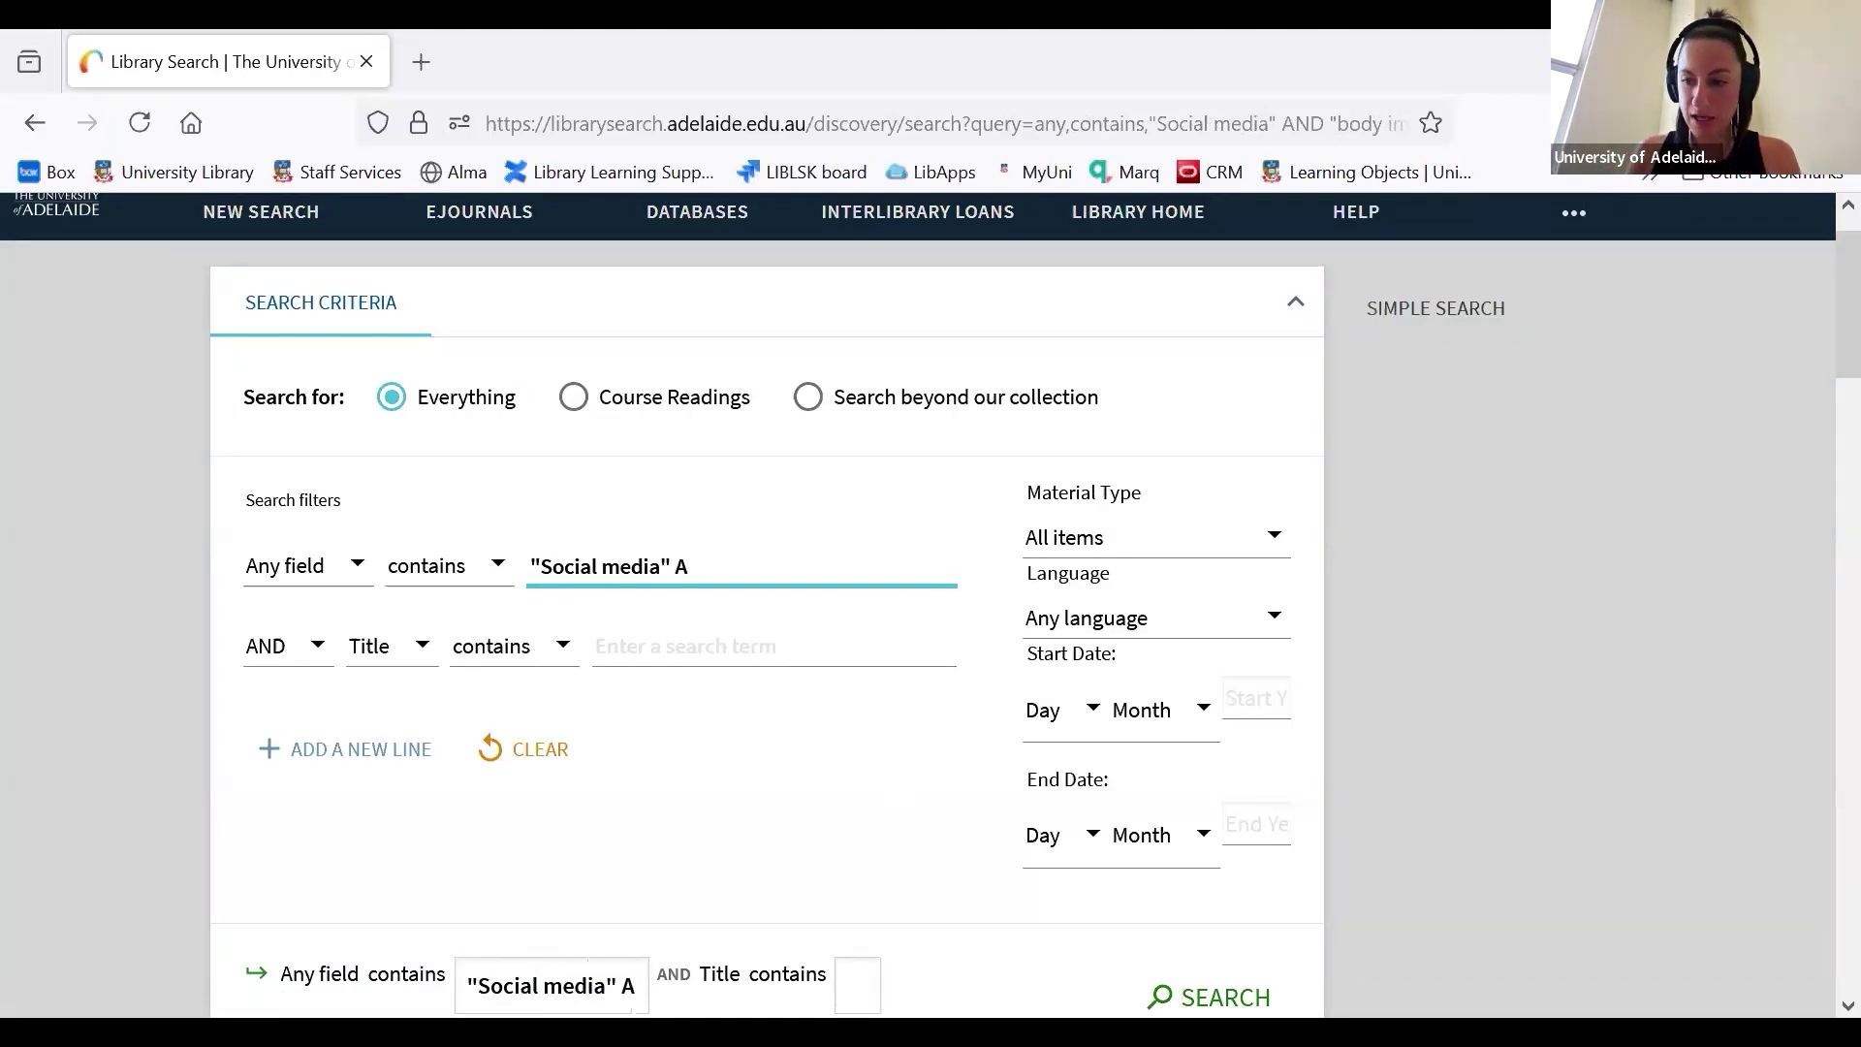
key(BackSpace)
text(OR)
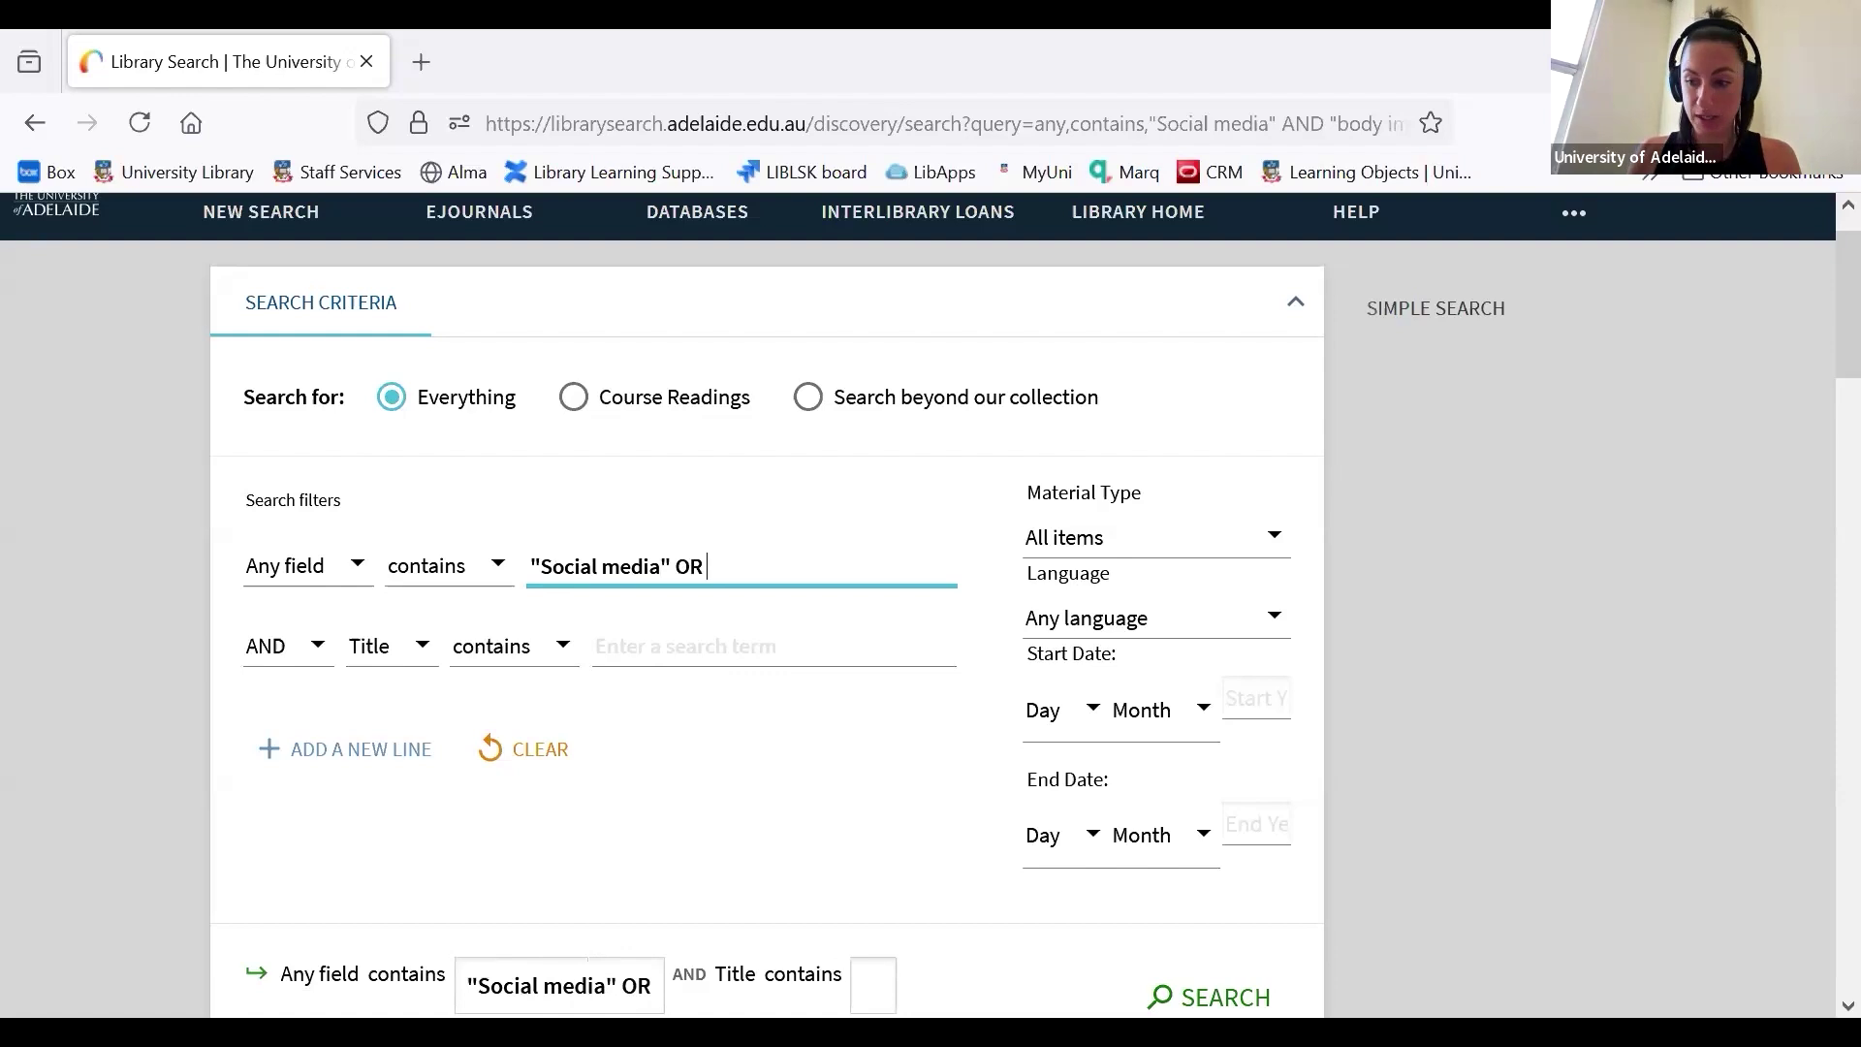
text( "Social )
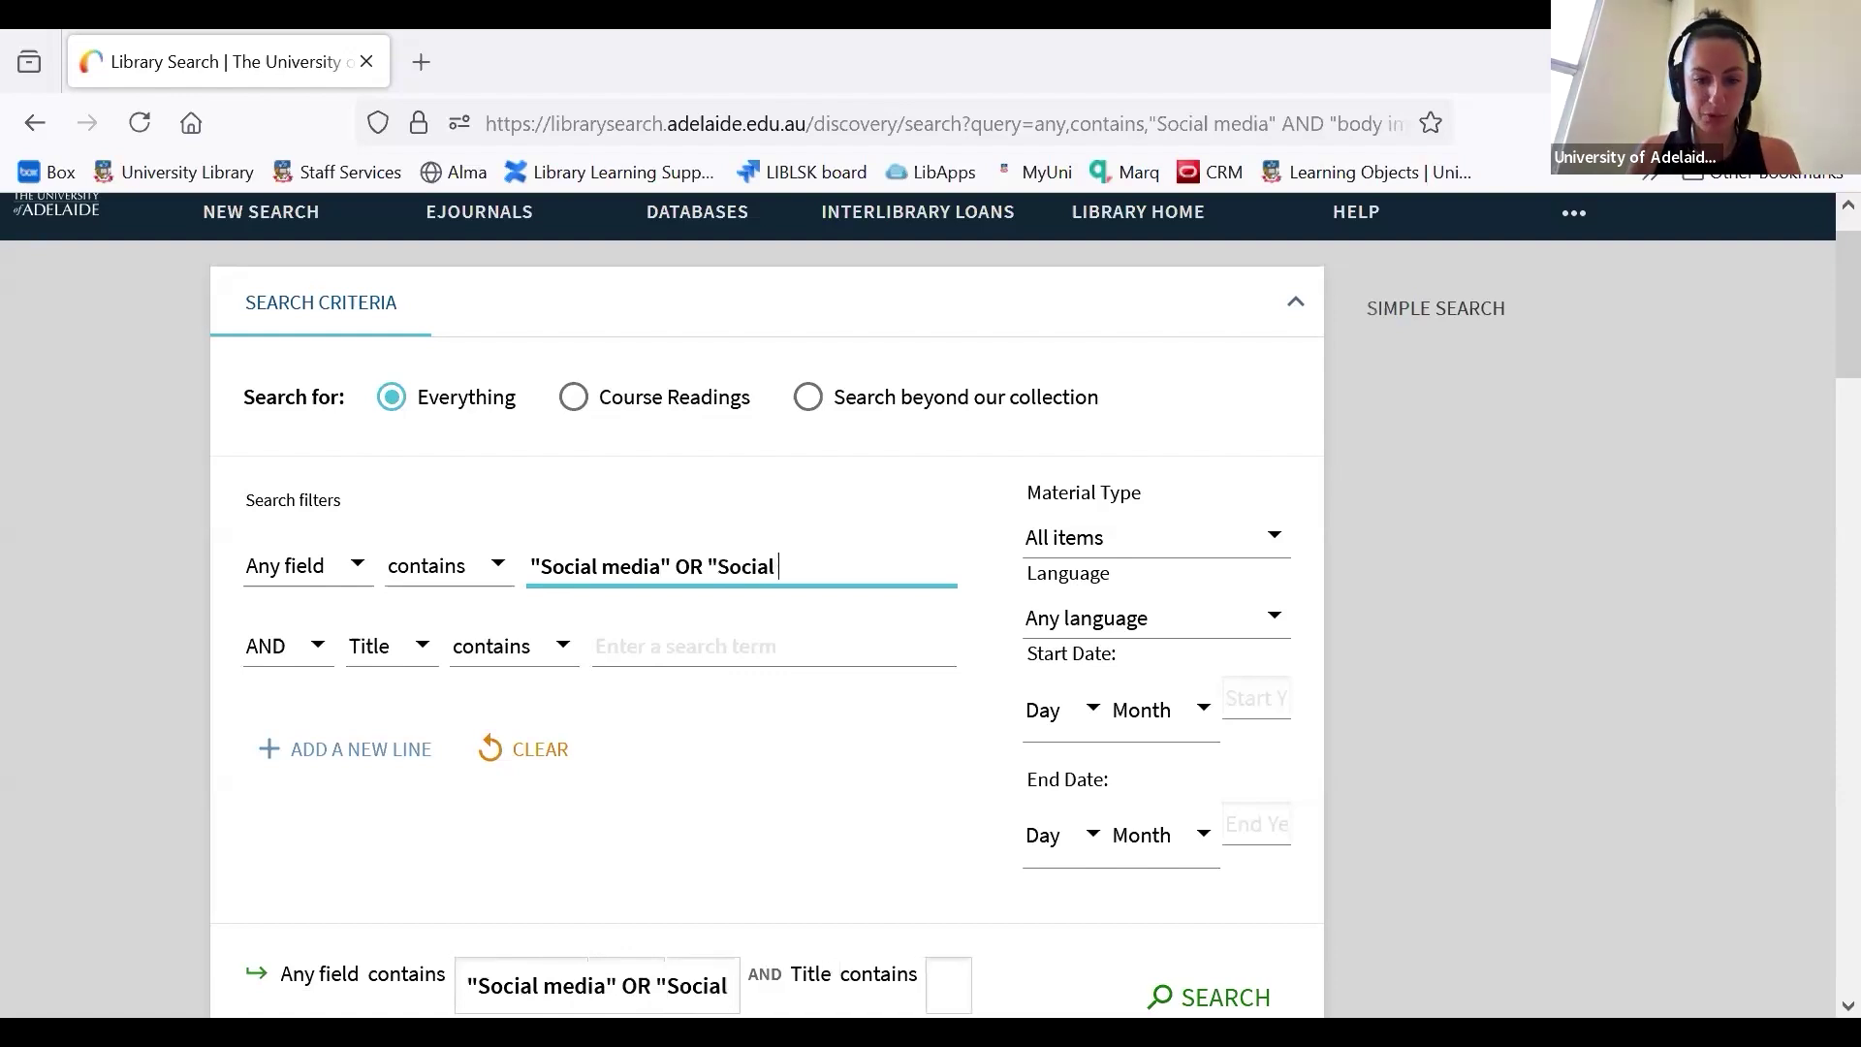
text(netowr)
key(BackSpace)
key(BackSpace)
key(BackSpace)
text(working")
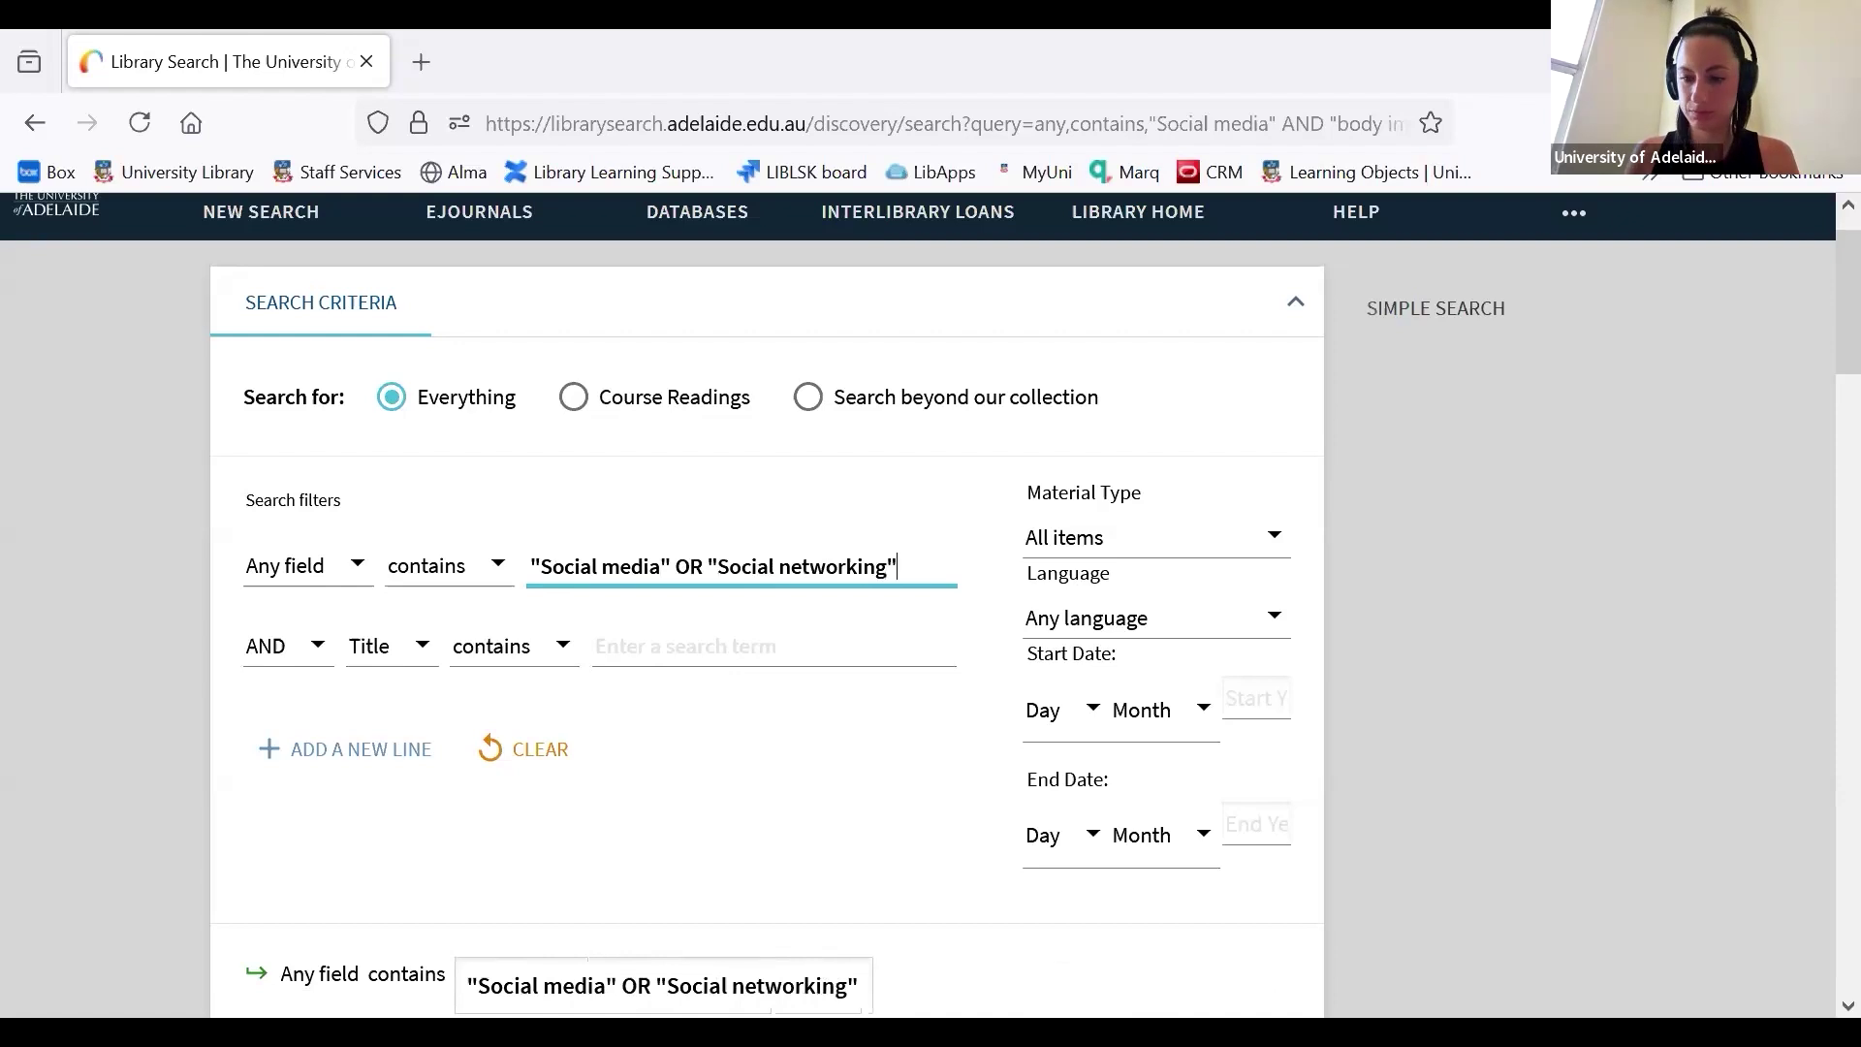
Extend the first line's search terms with OR Facebook OR Instagram.
text( OR FAcebook)
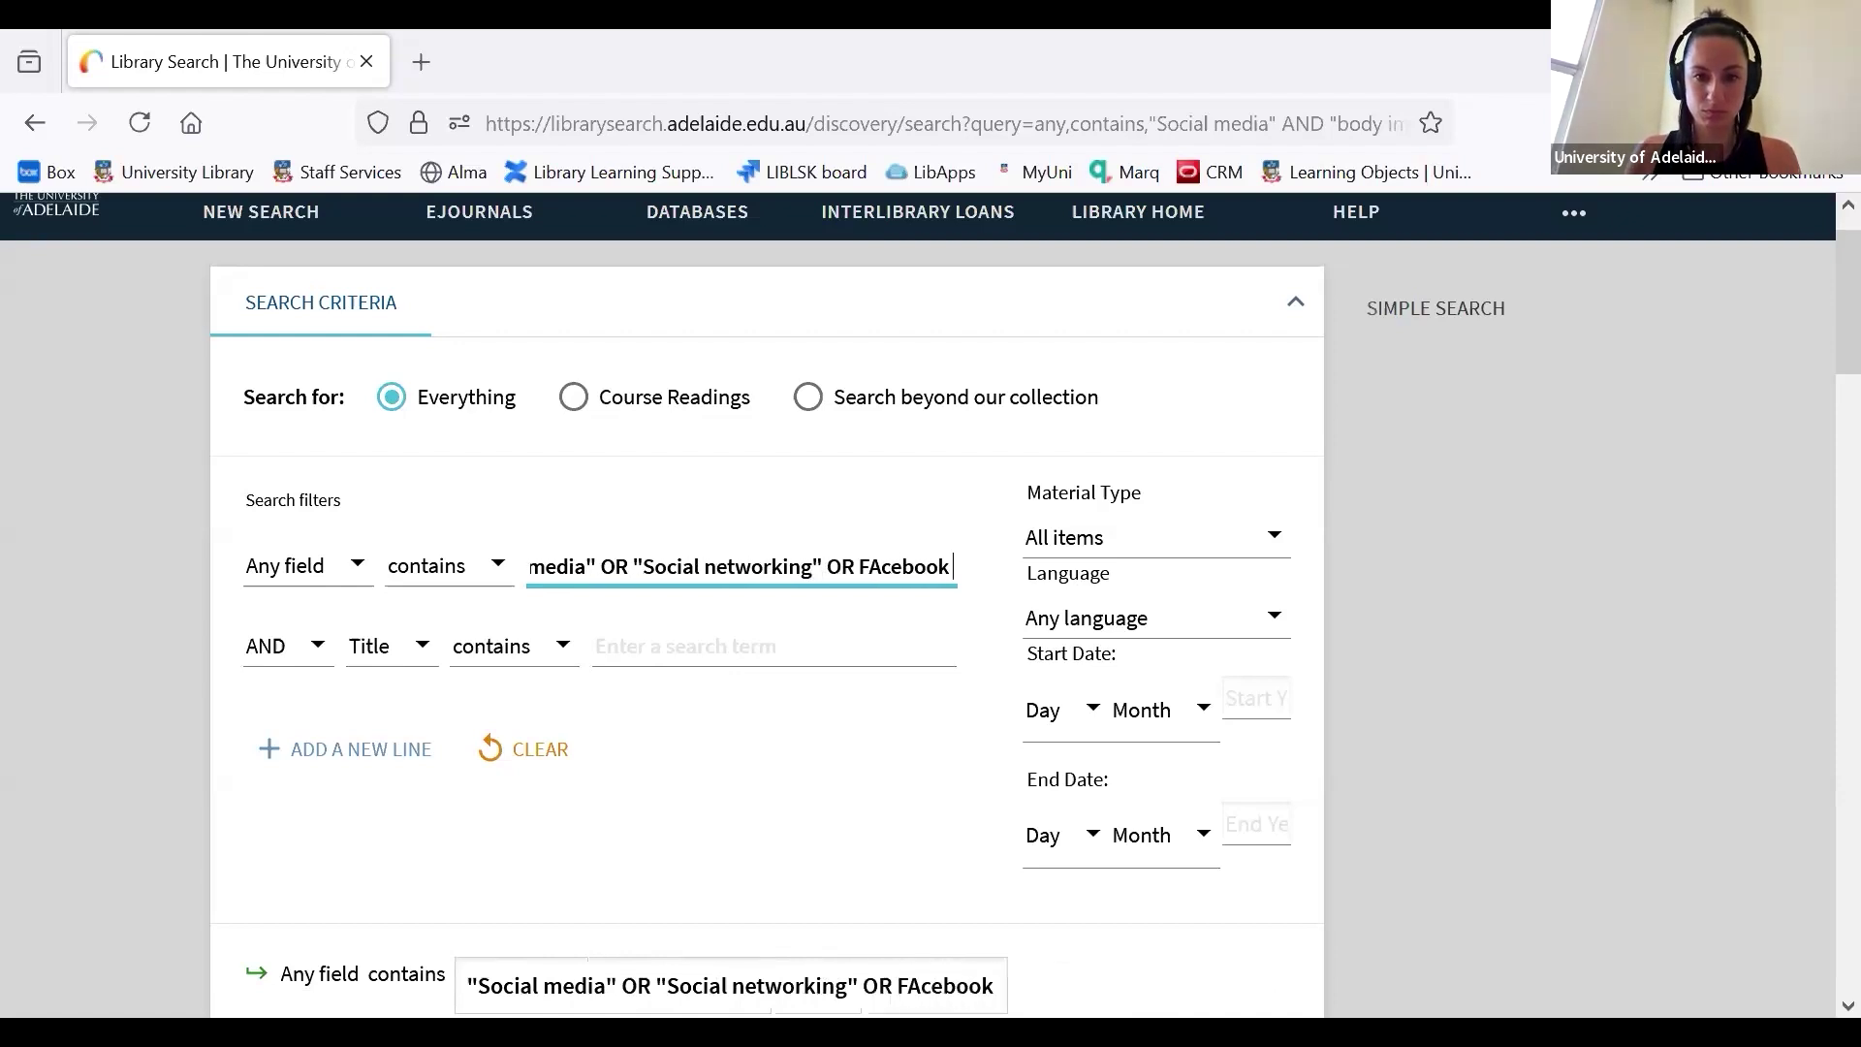
key(BackSpace)
key(BackSpace)
key(BackSpace)
key(BackSpace)
key(BackSpace)
key(BackSpace)
text(ace)
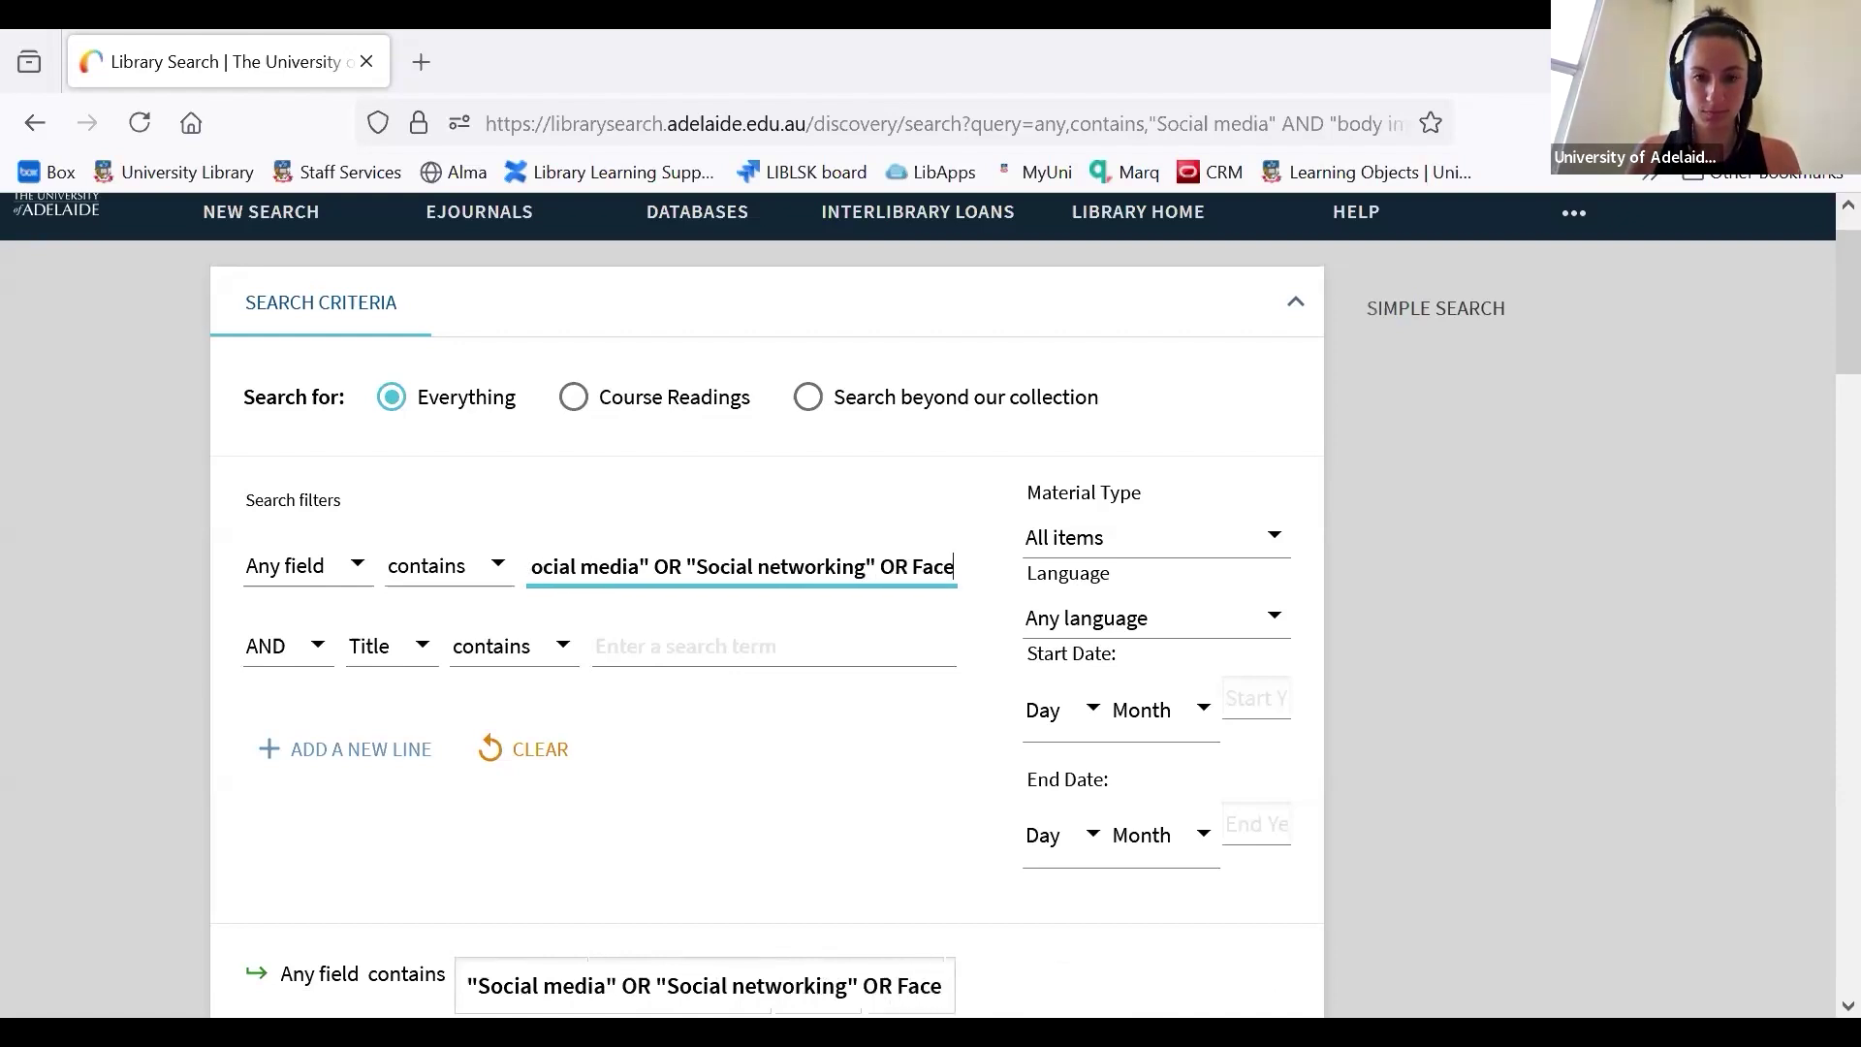
text(book OR Instag)
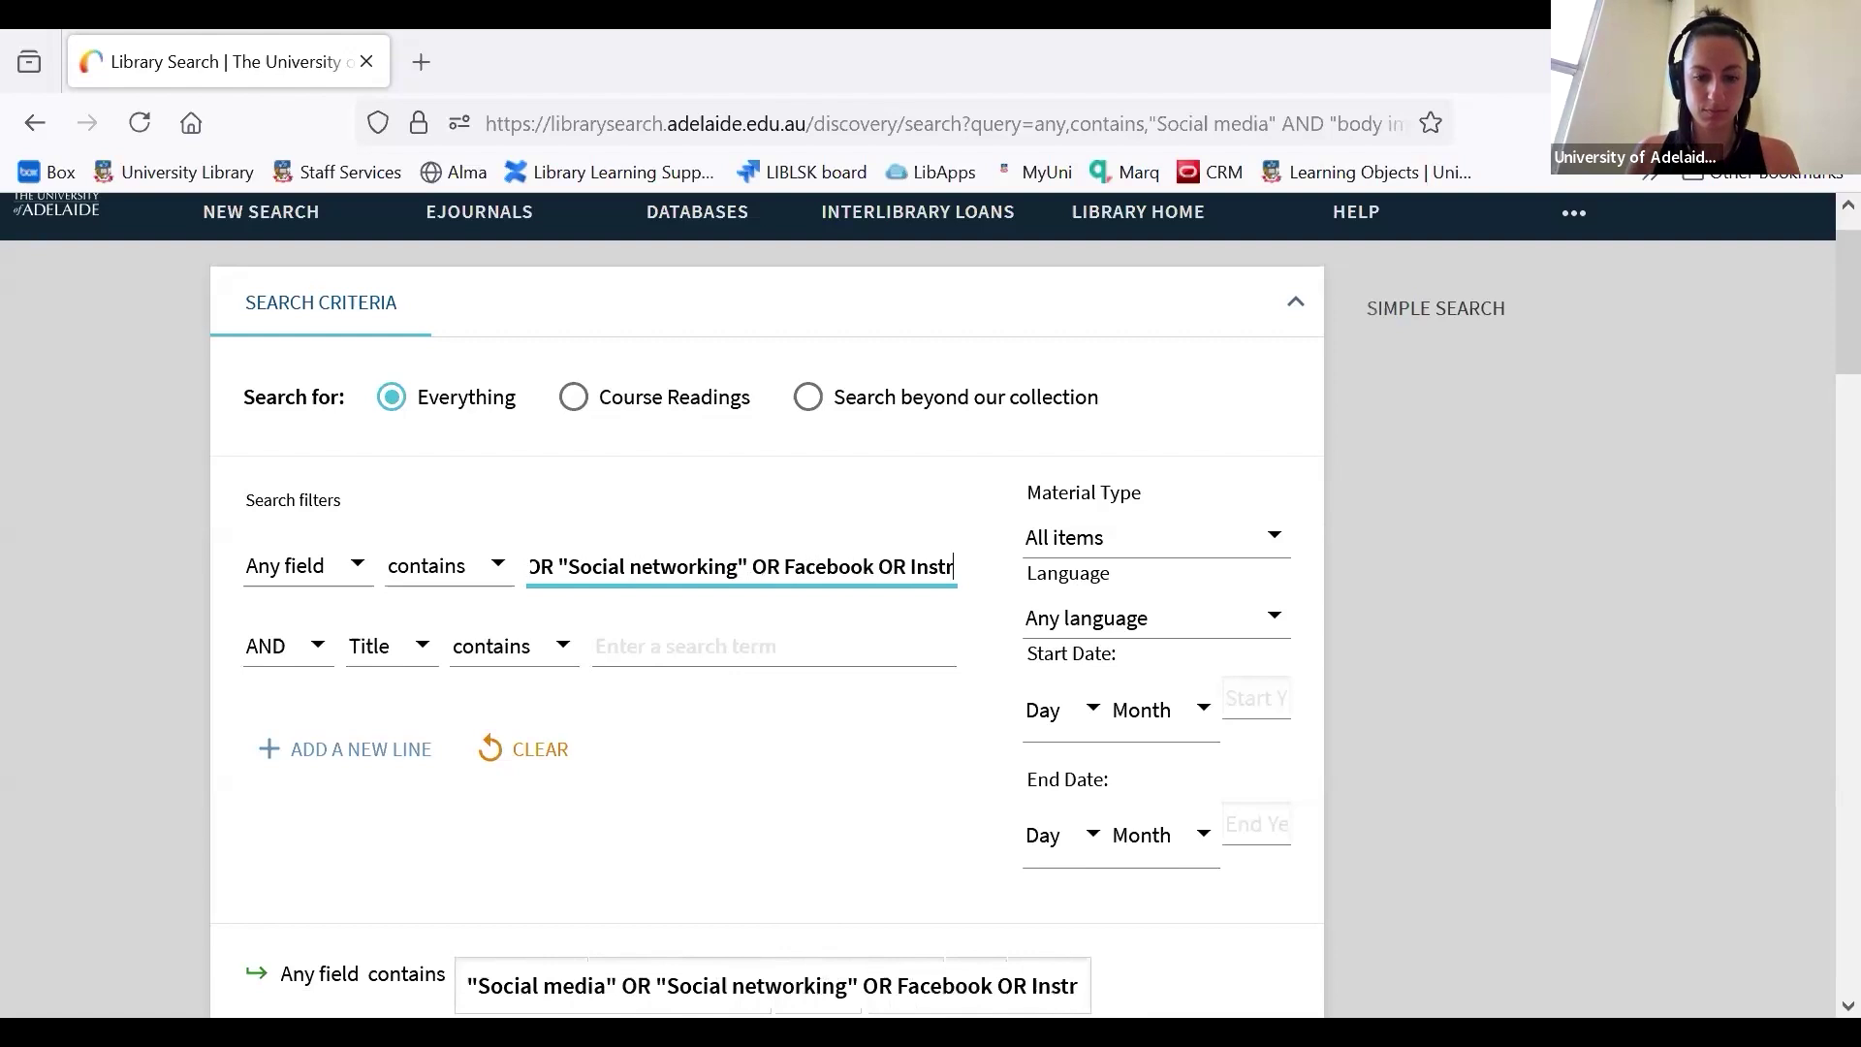
text(ram)
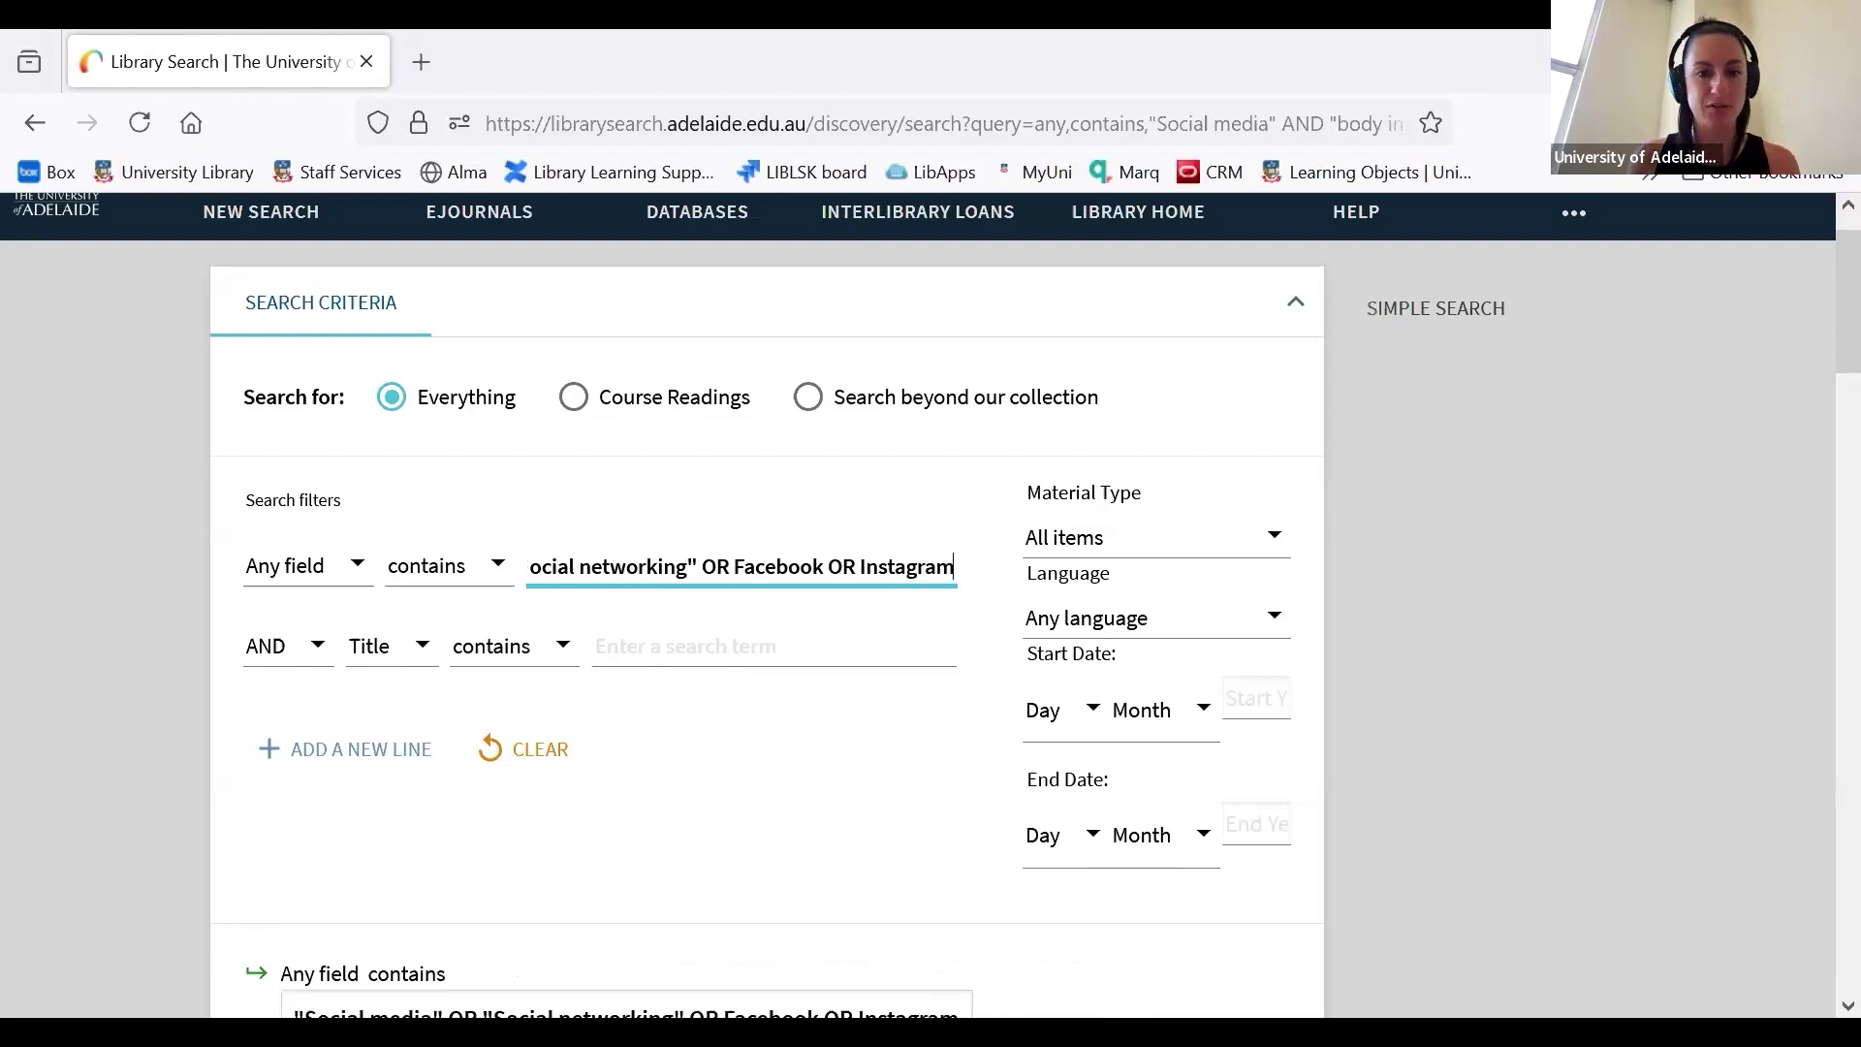
Enter "body image" OR "body ideali?ation" in the second search line, using the ? wildcard to cover both spellings.
click(635, 648)
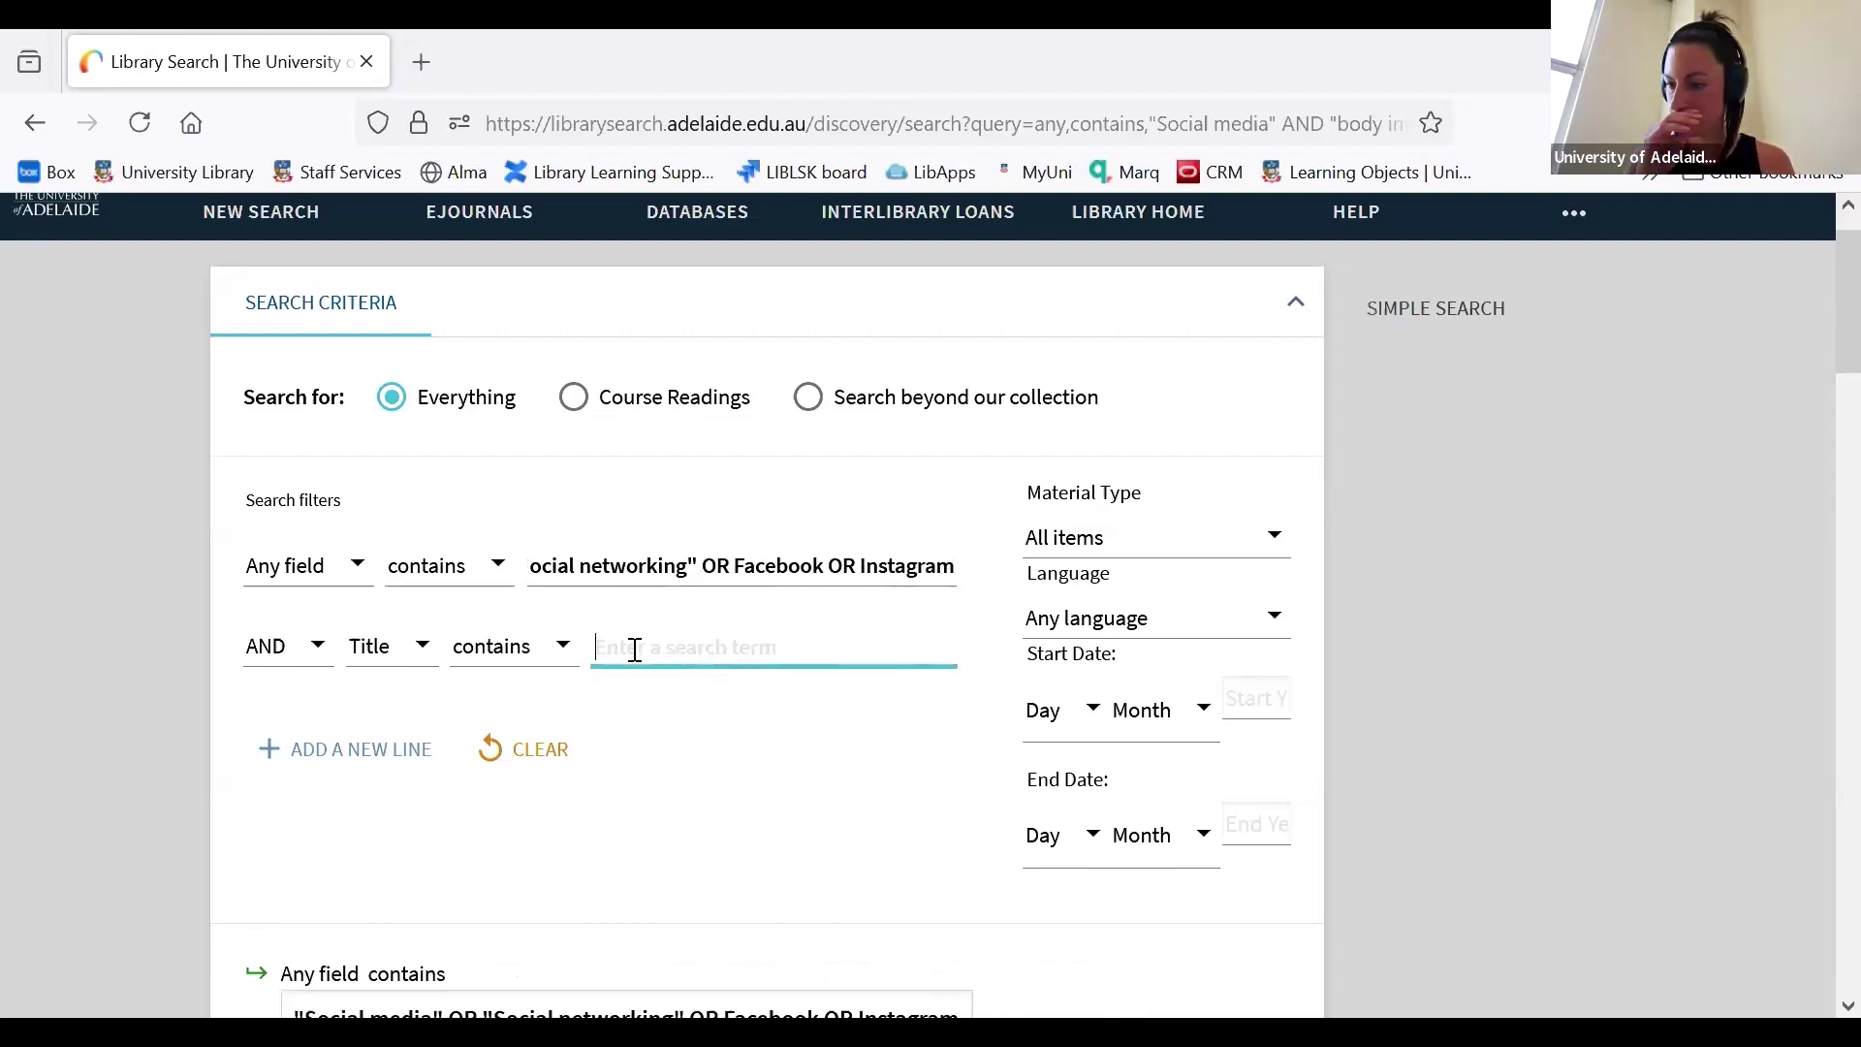
text("body )
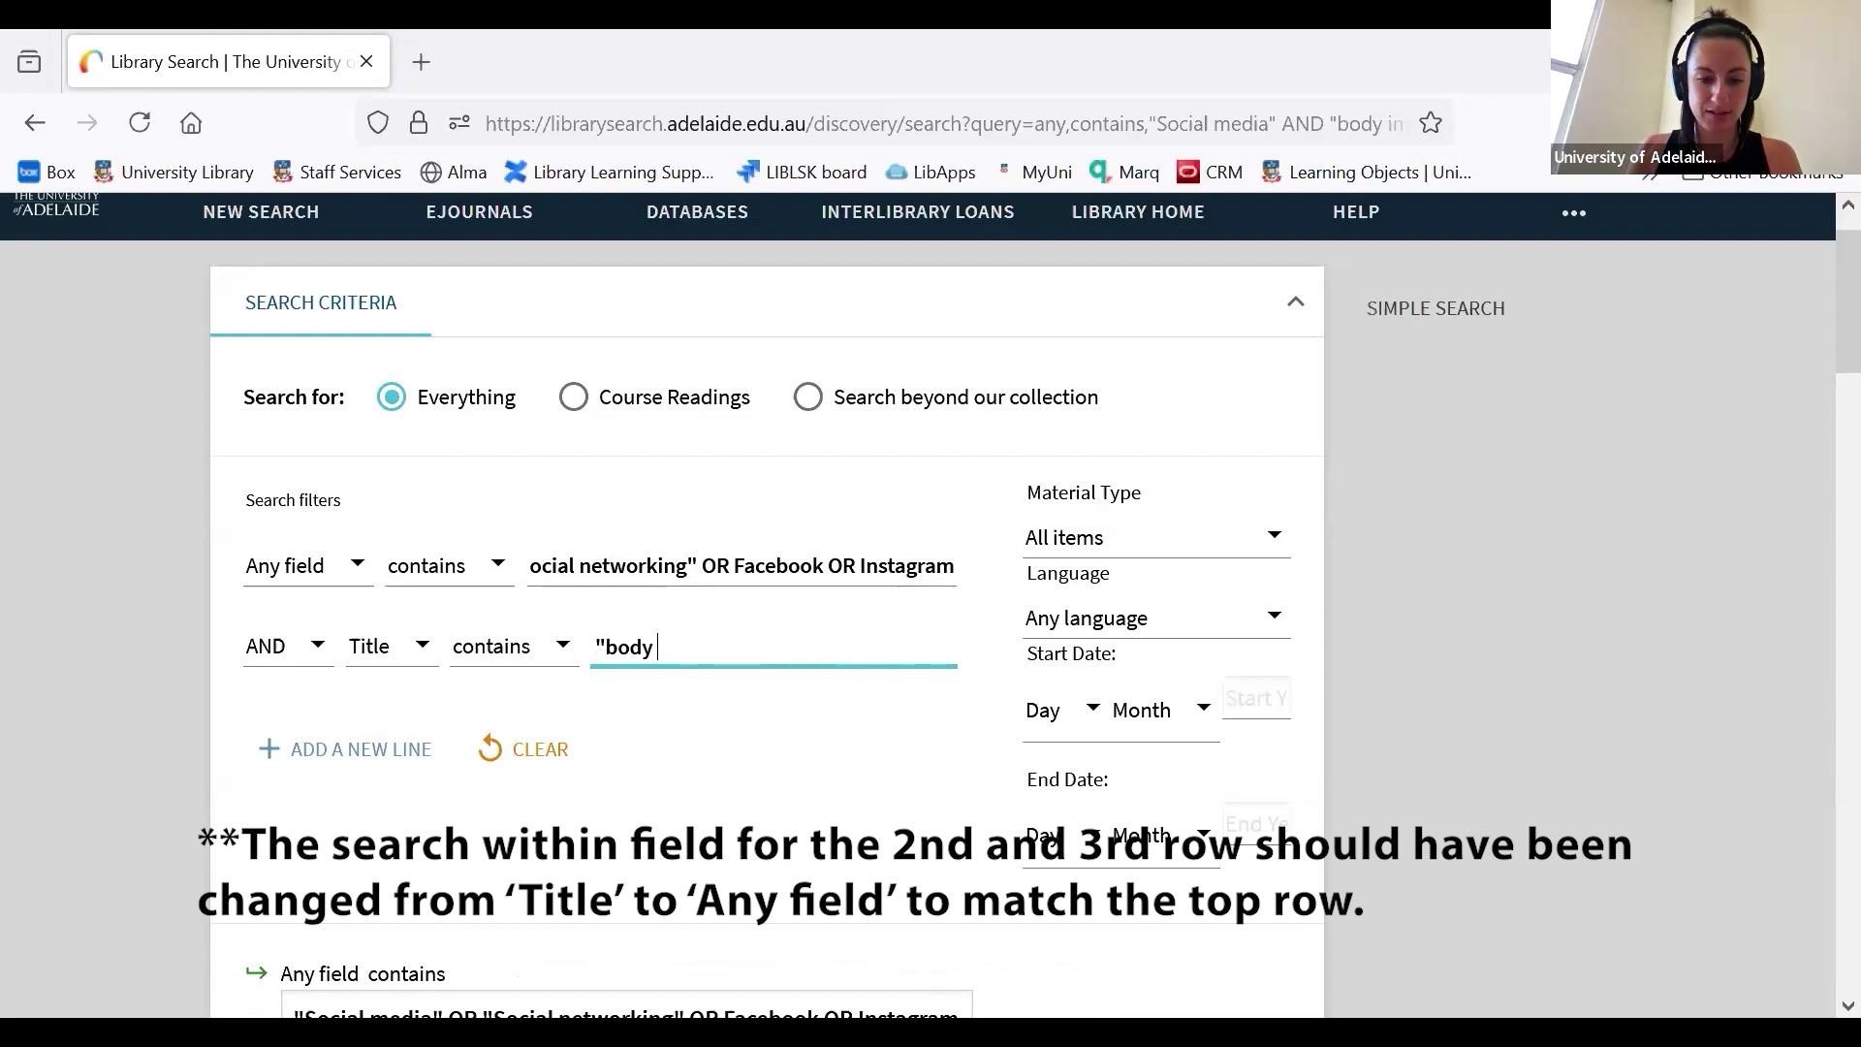
text(image" OR)
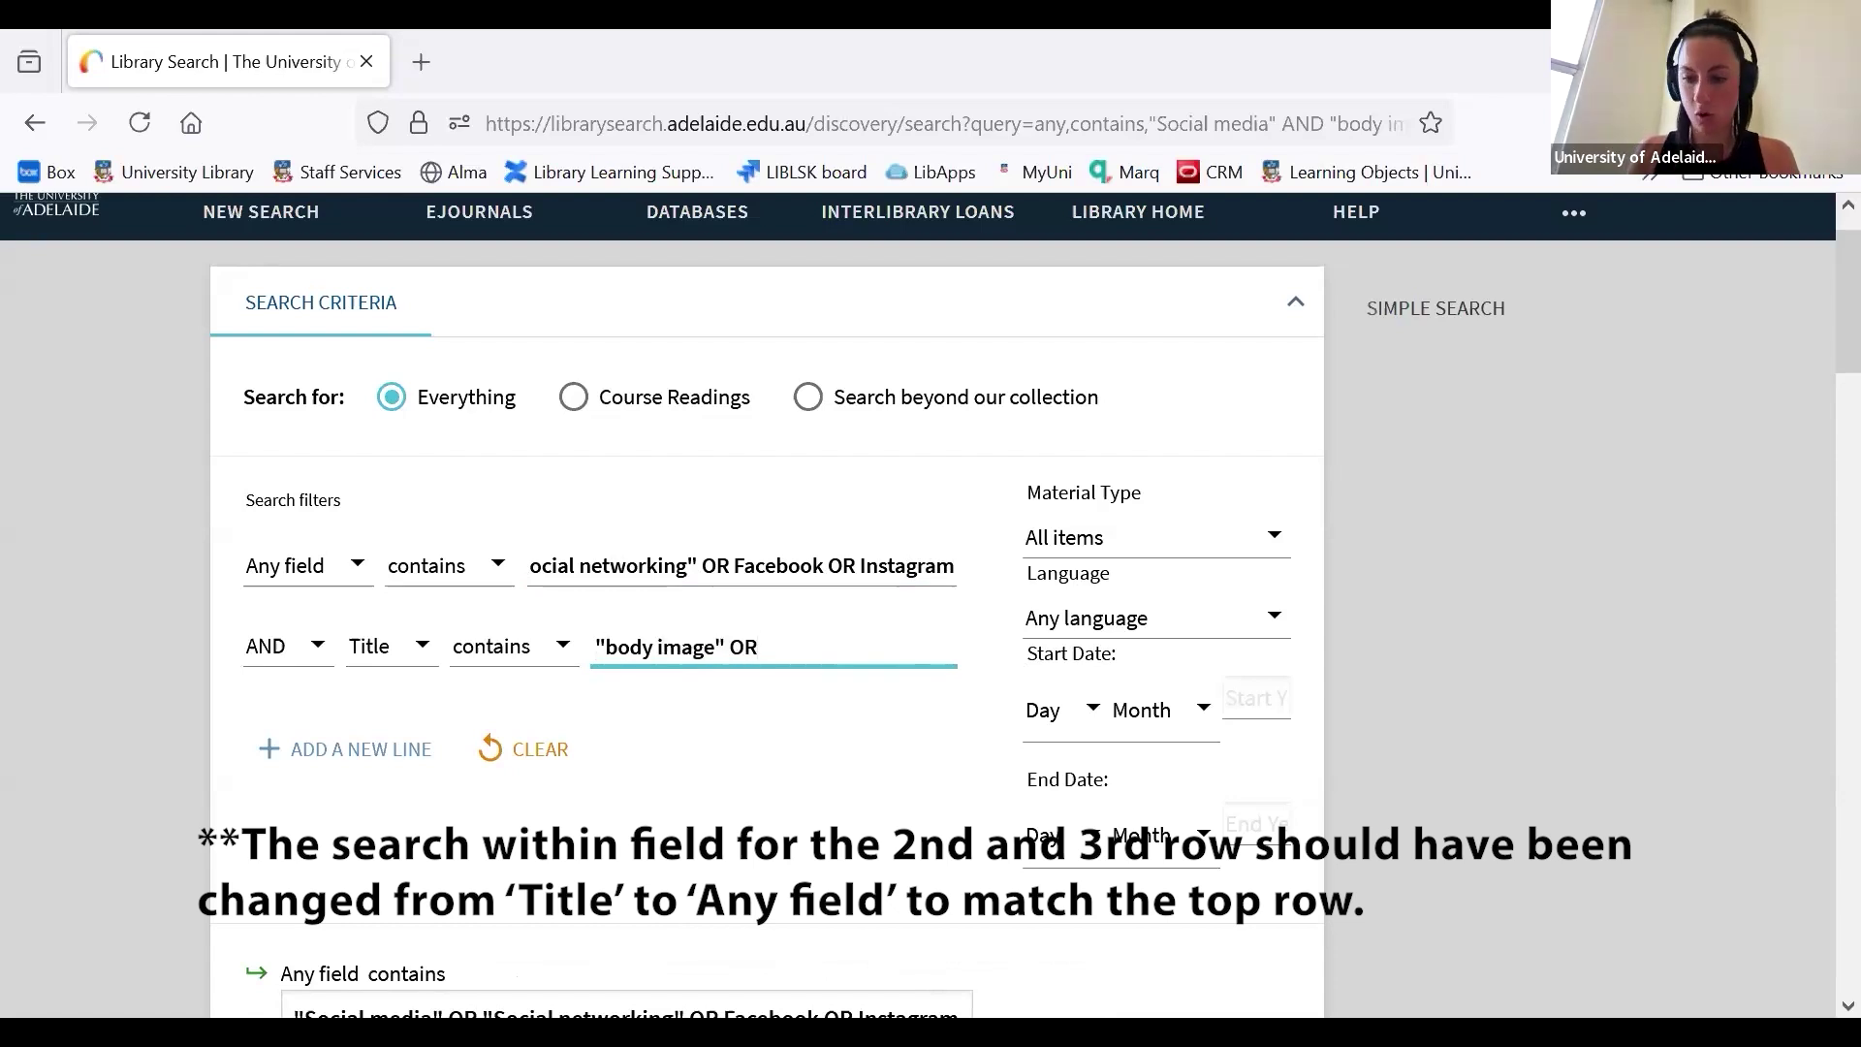
text( "body i)
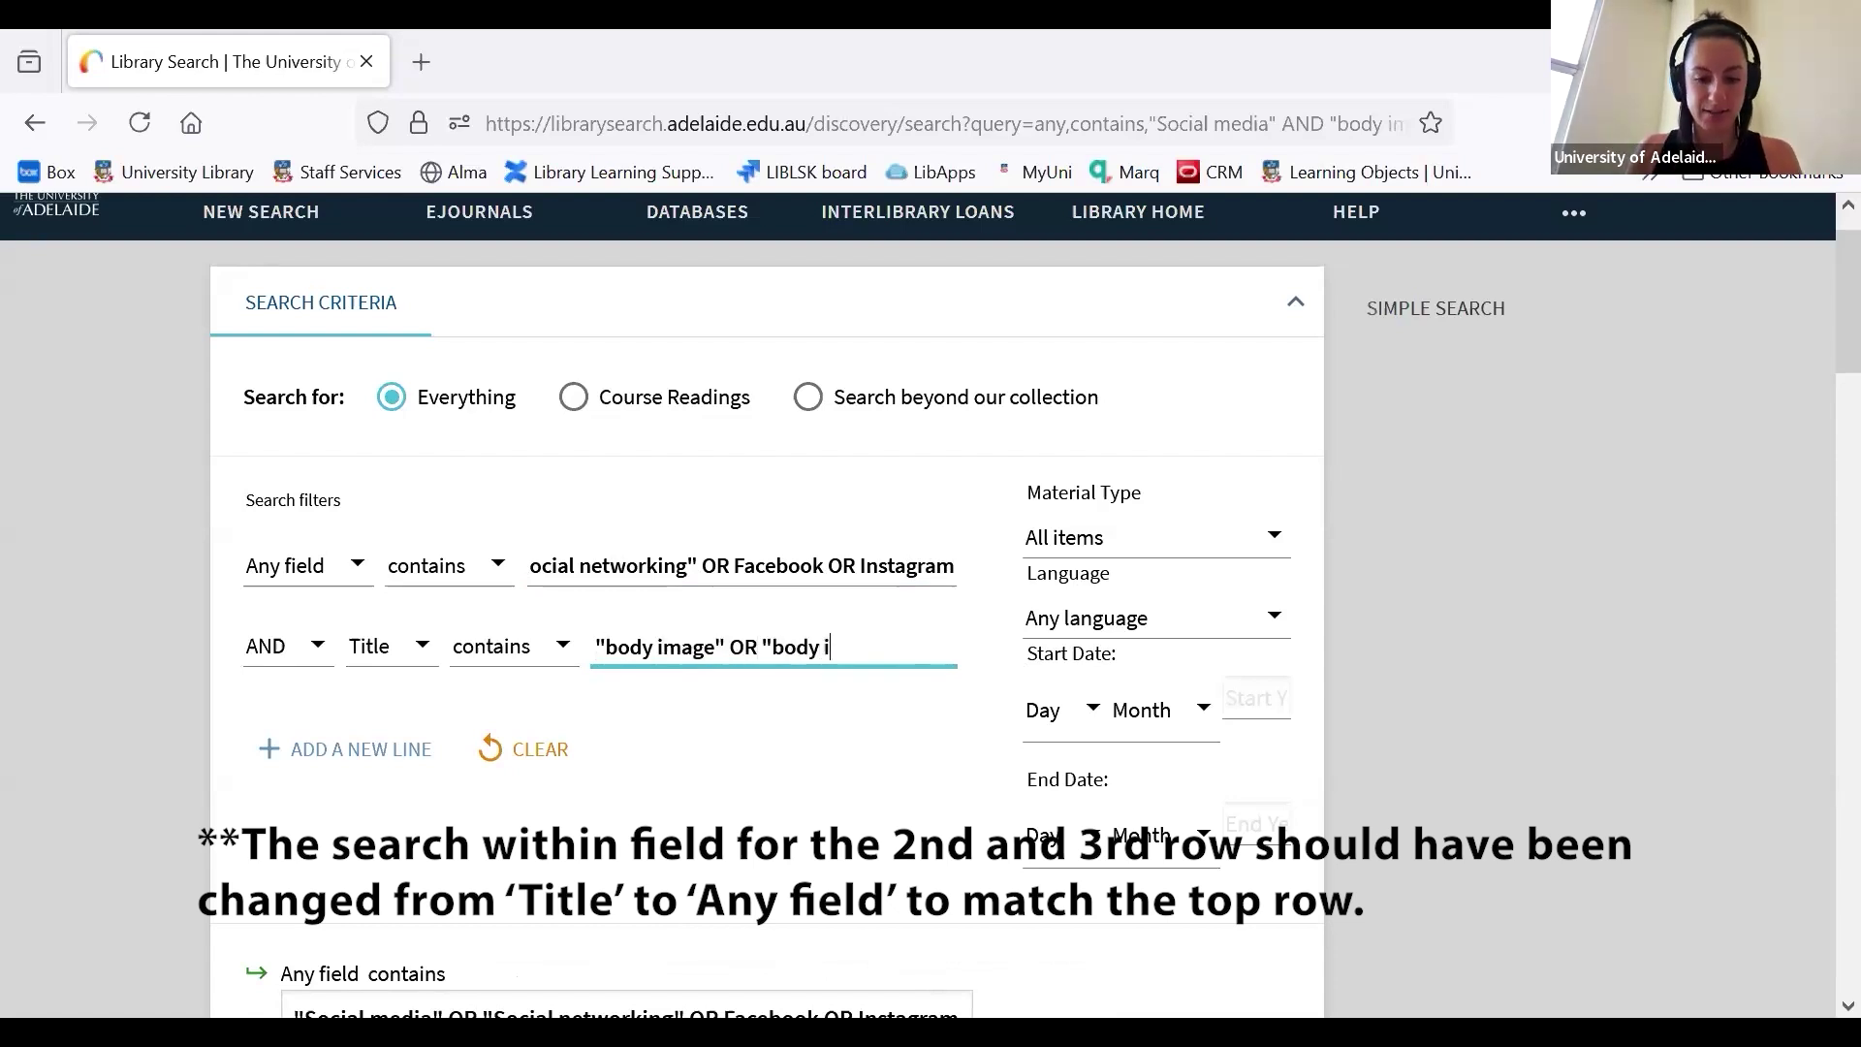
text(dealisation")
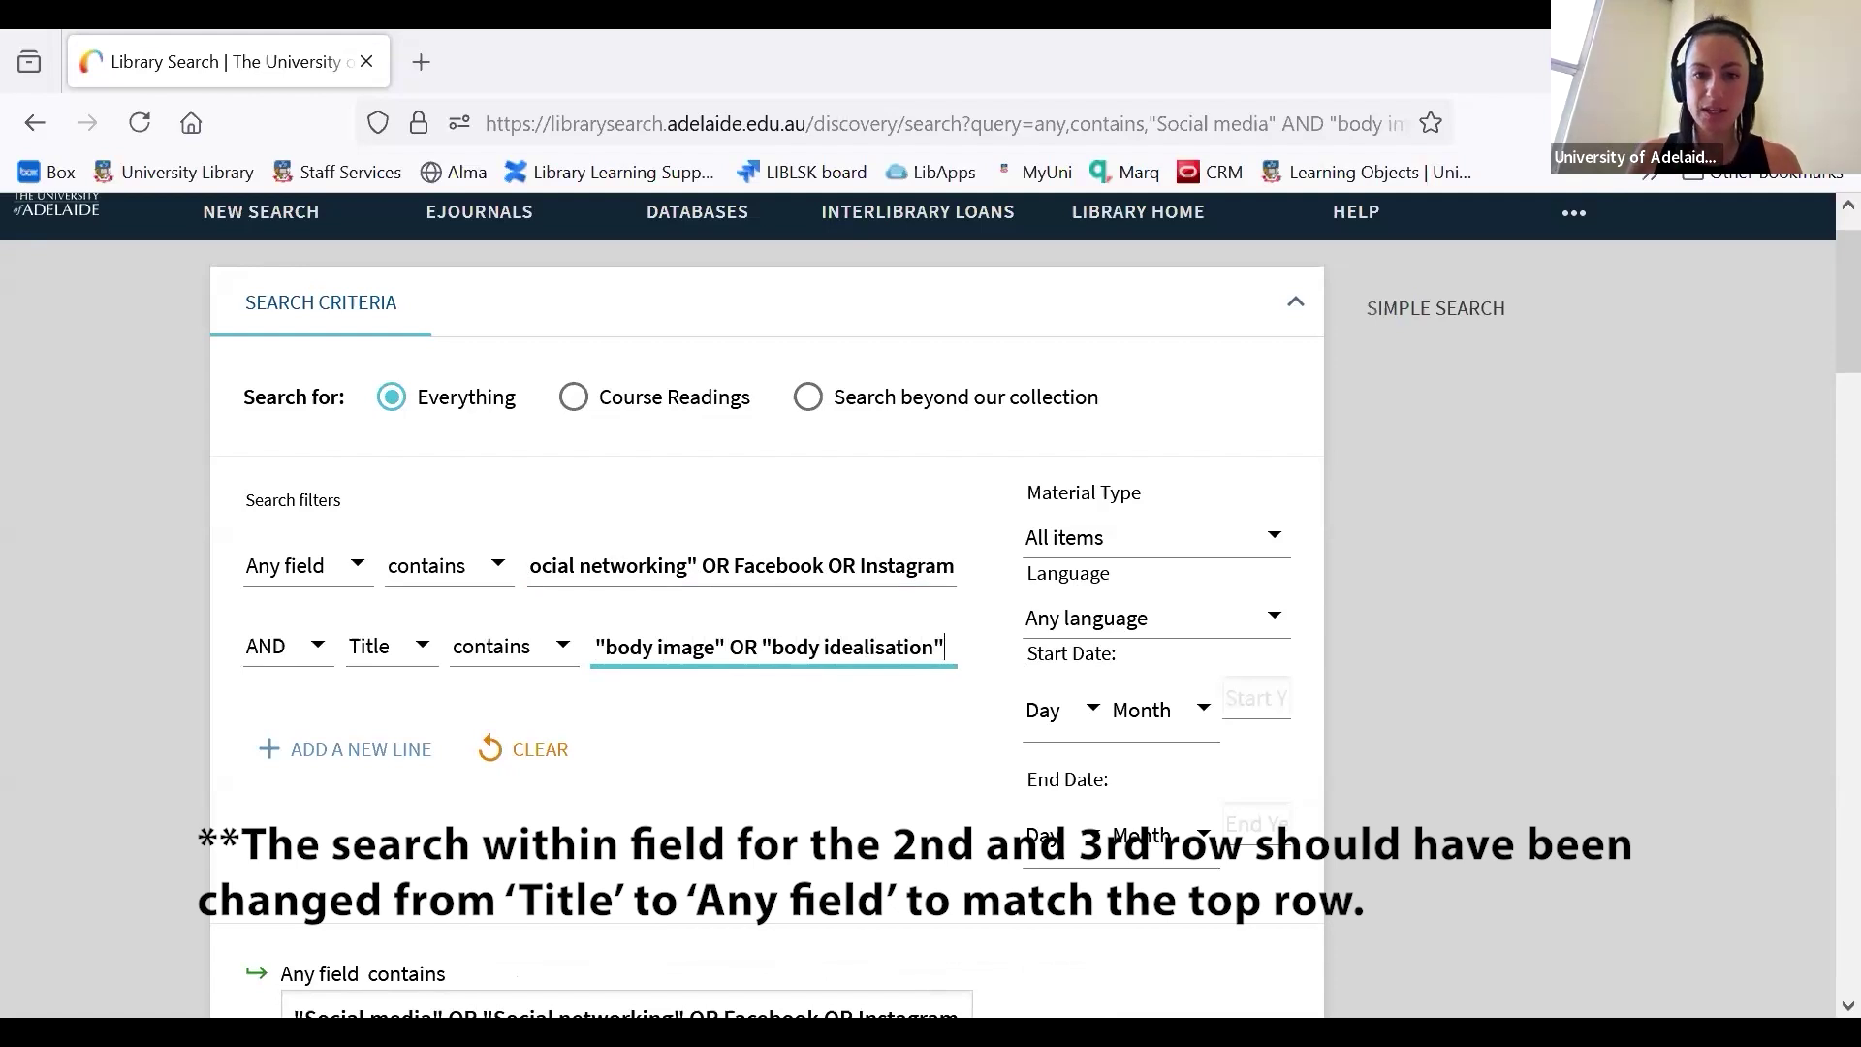
click(886, 646)
key(BackSpace)
text(?)
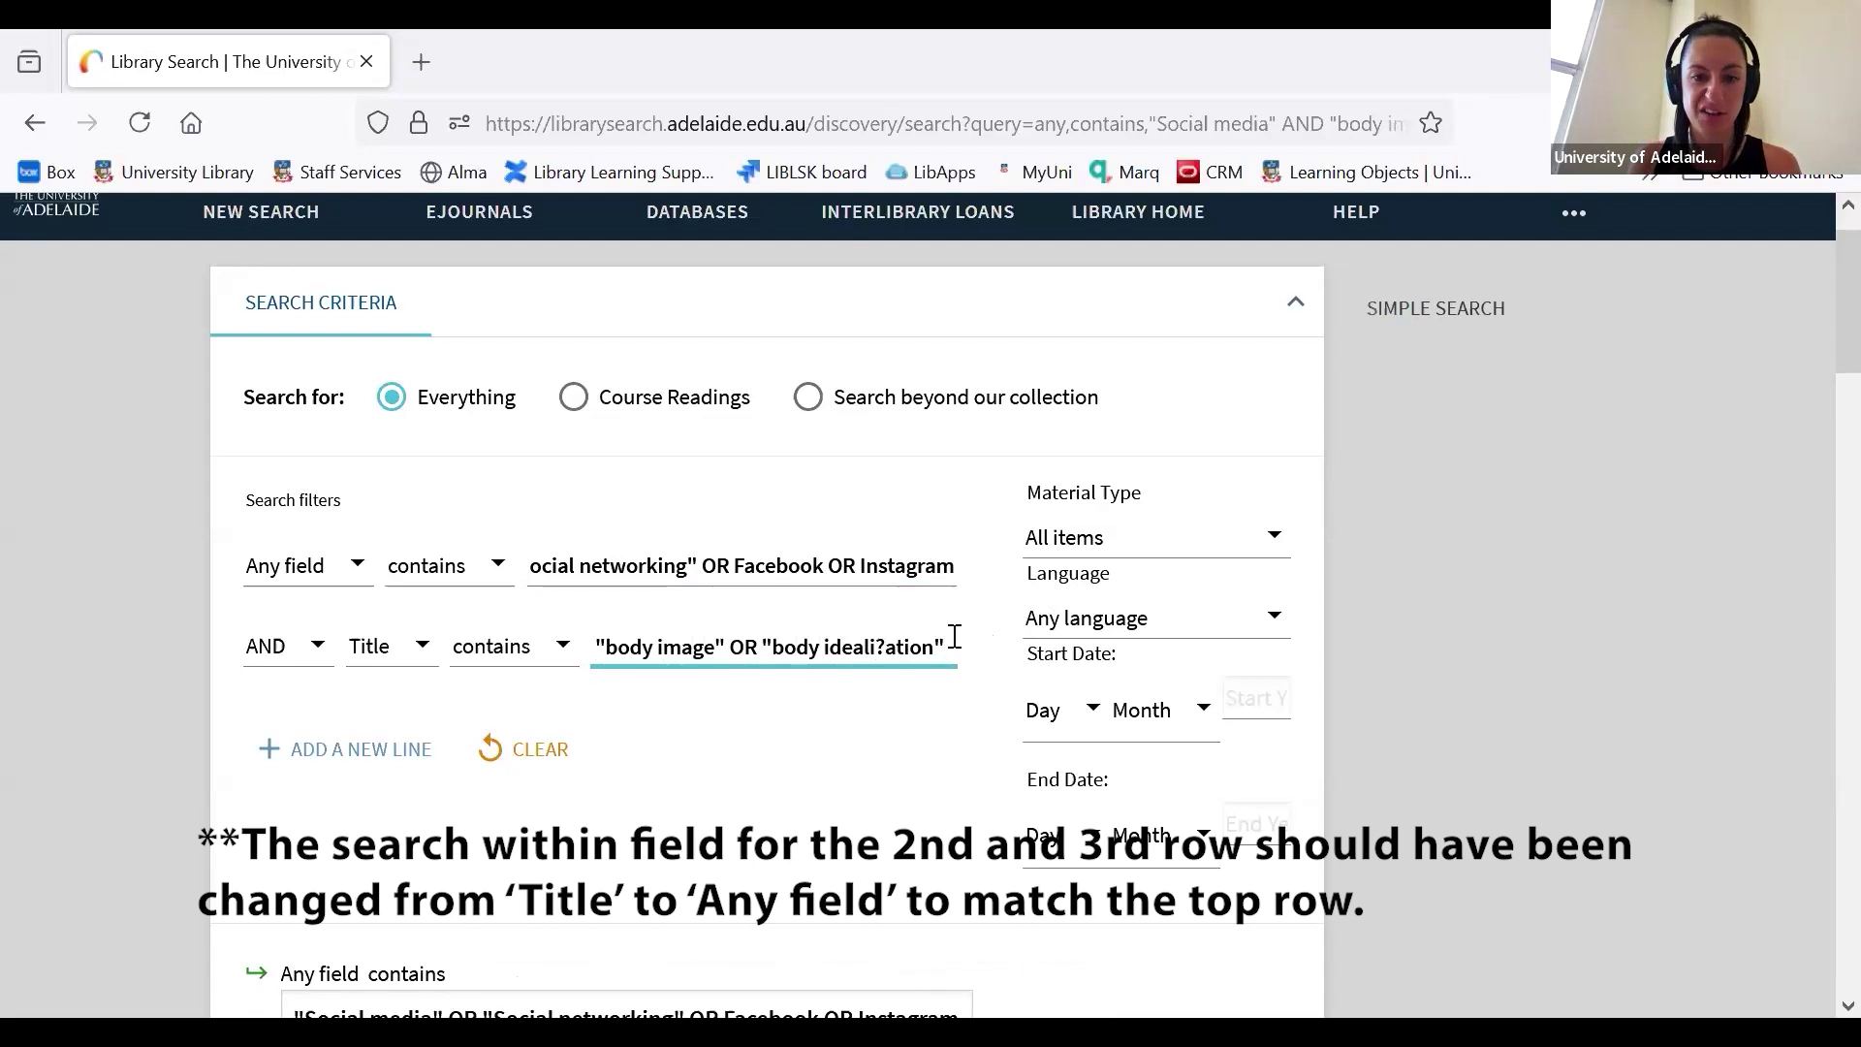
Add a third search line and enter teenager OR adolescent OR teen OR "young adult" as its terms.
click(345, 761)
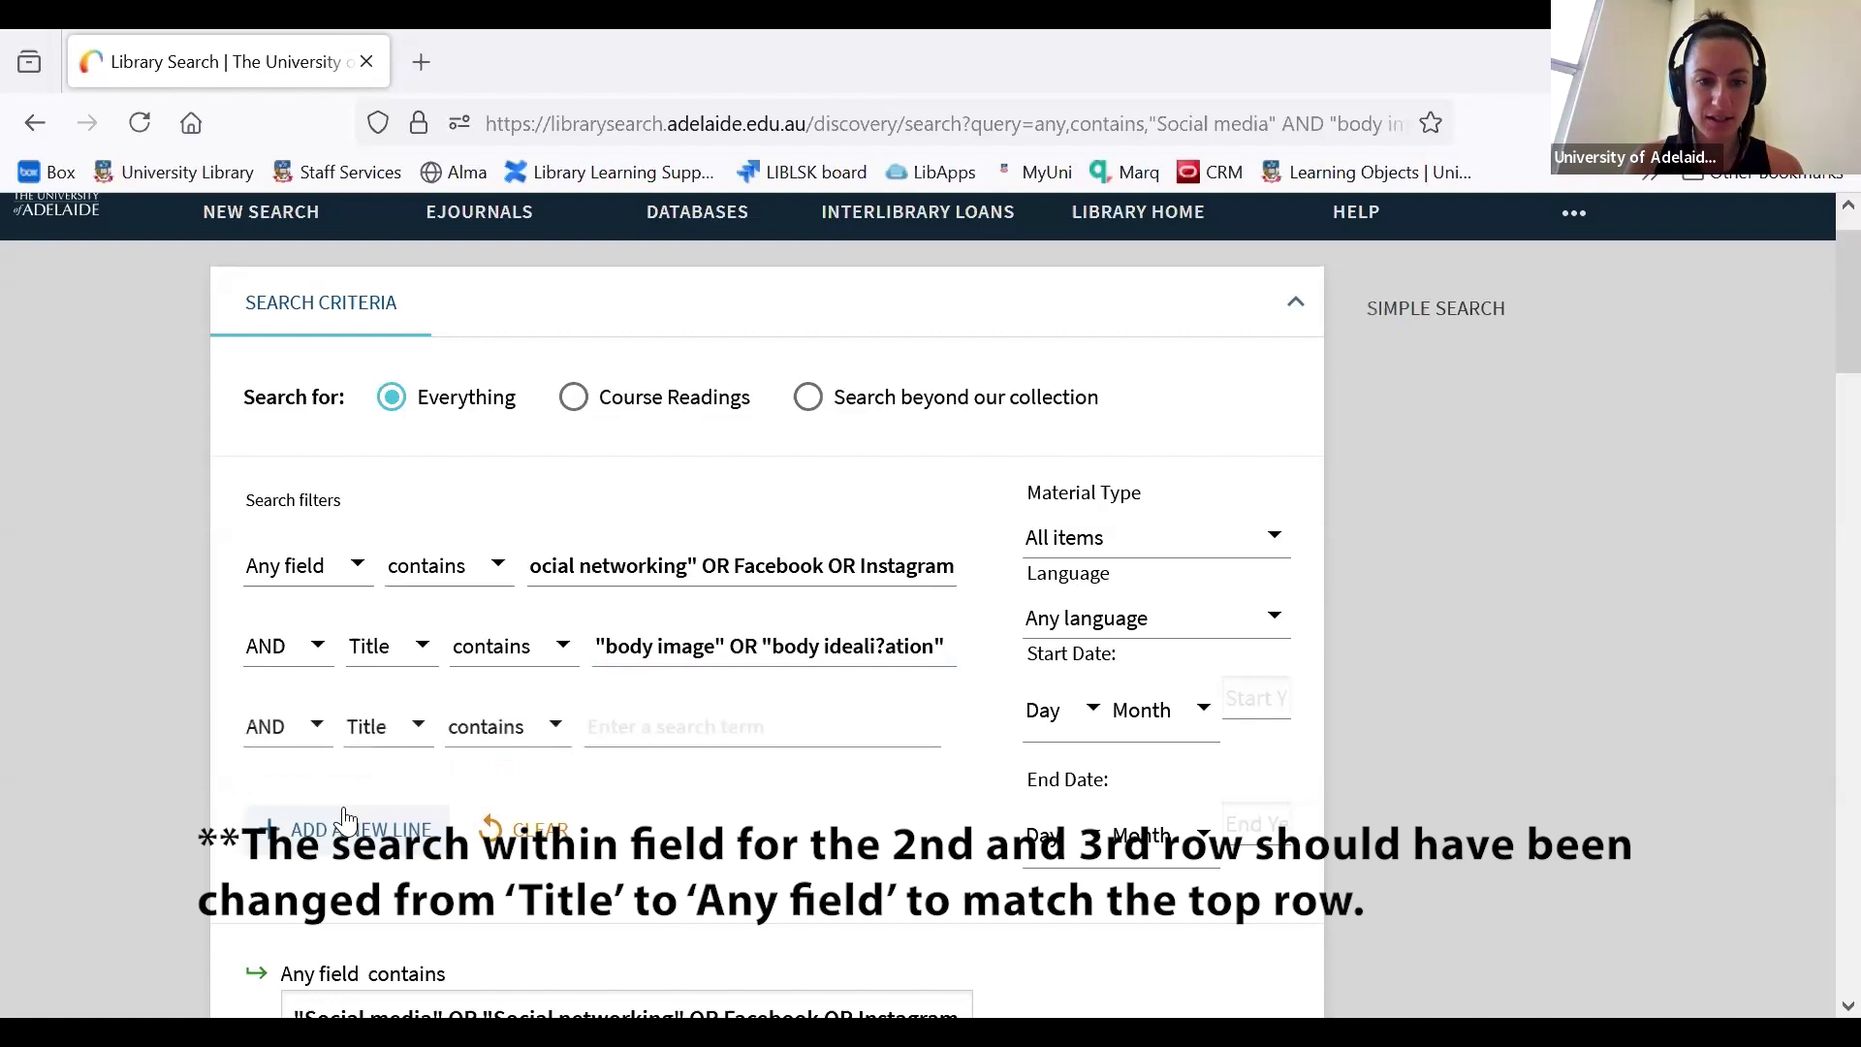
click(628, 719)
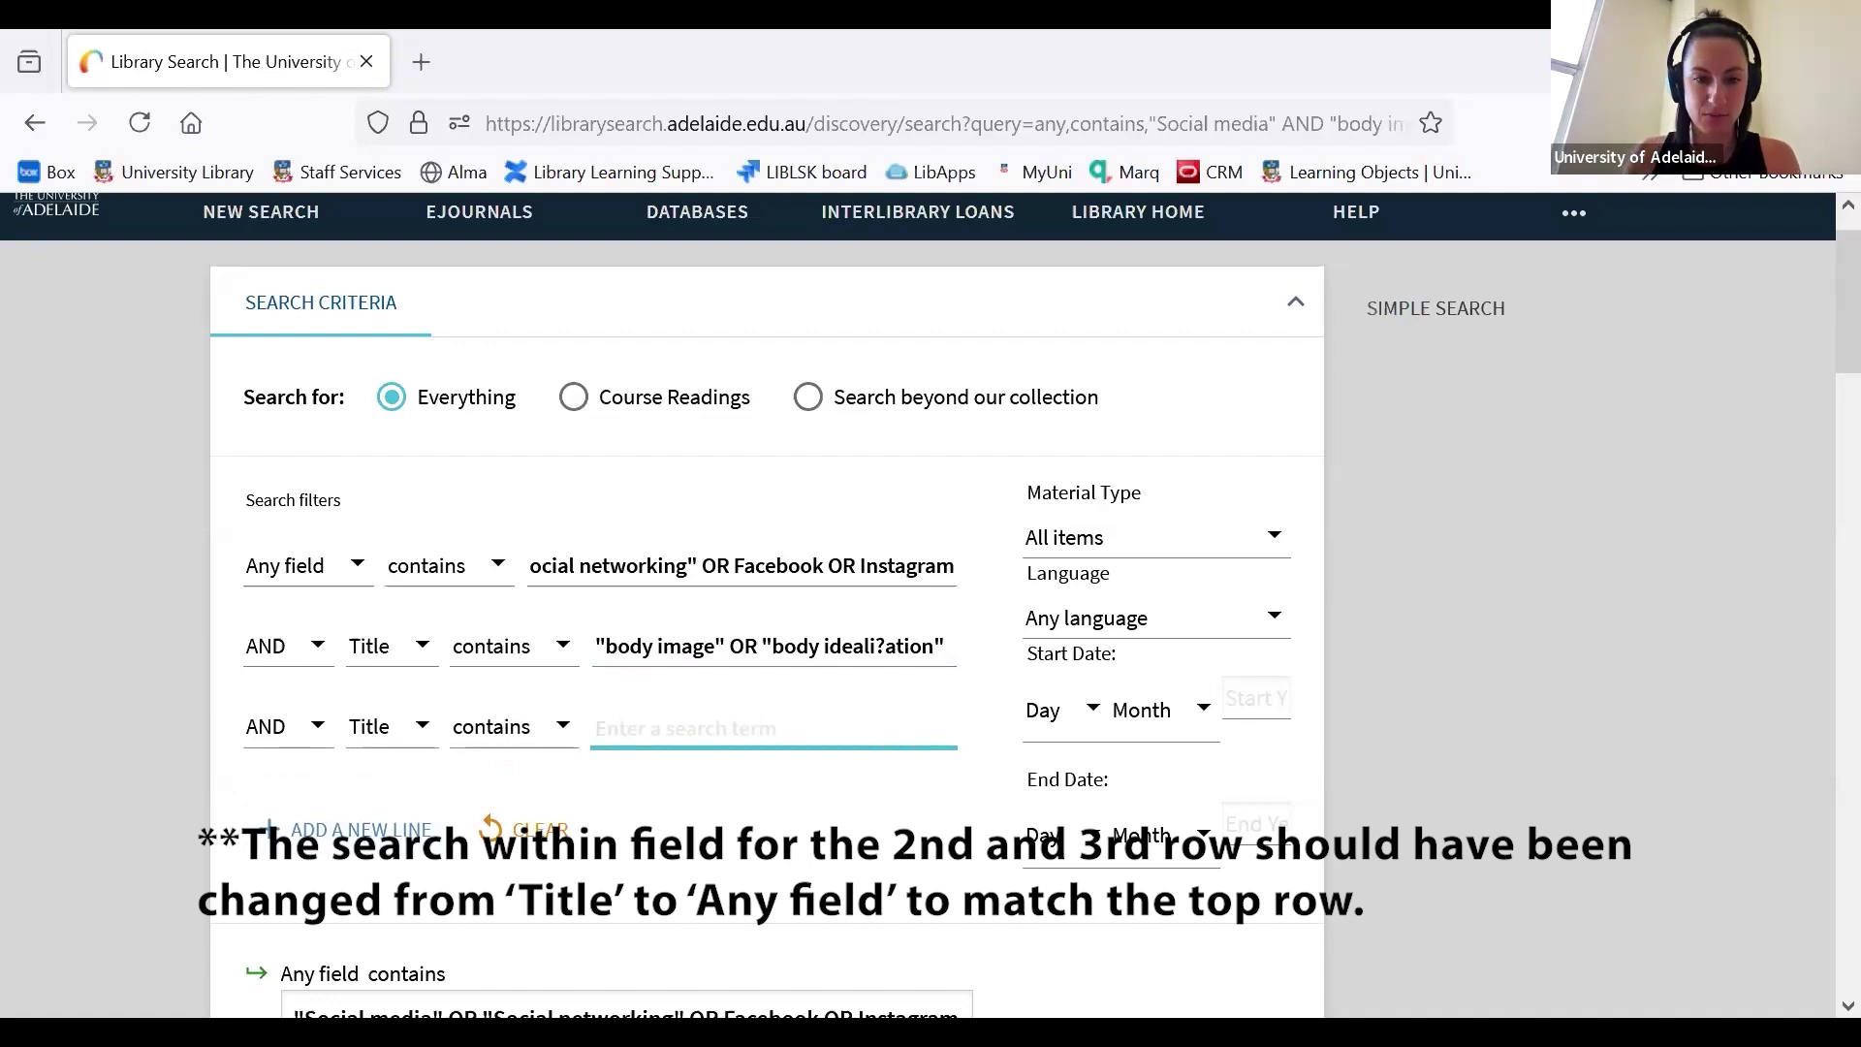
text(teene)
text(f)
key(BackSpace)
text(ger OR )
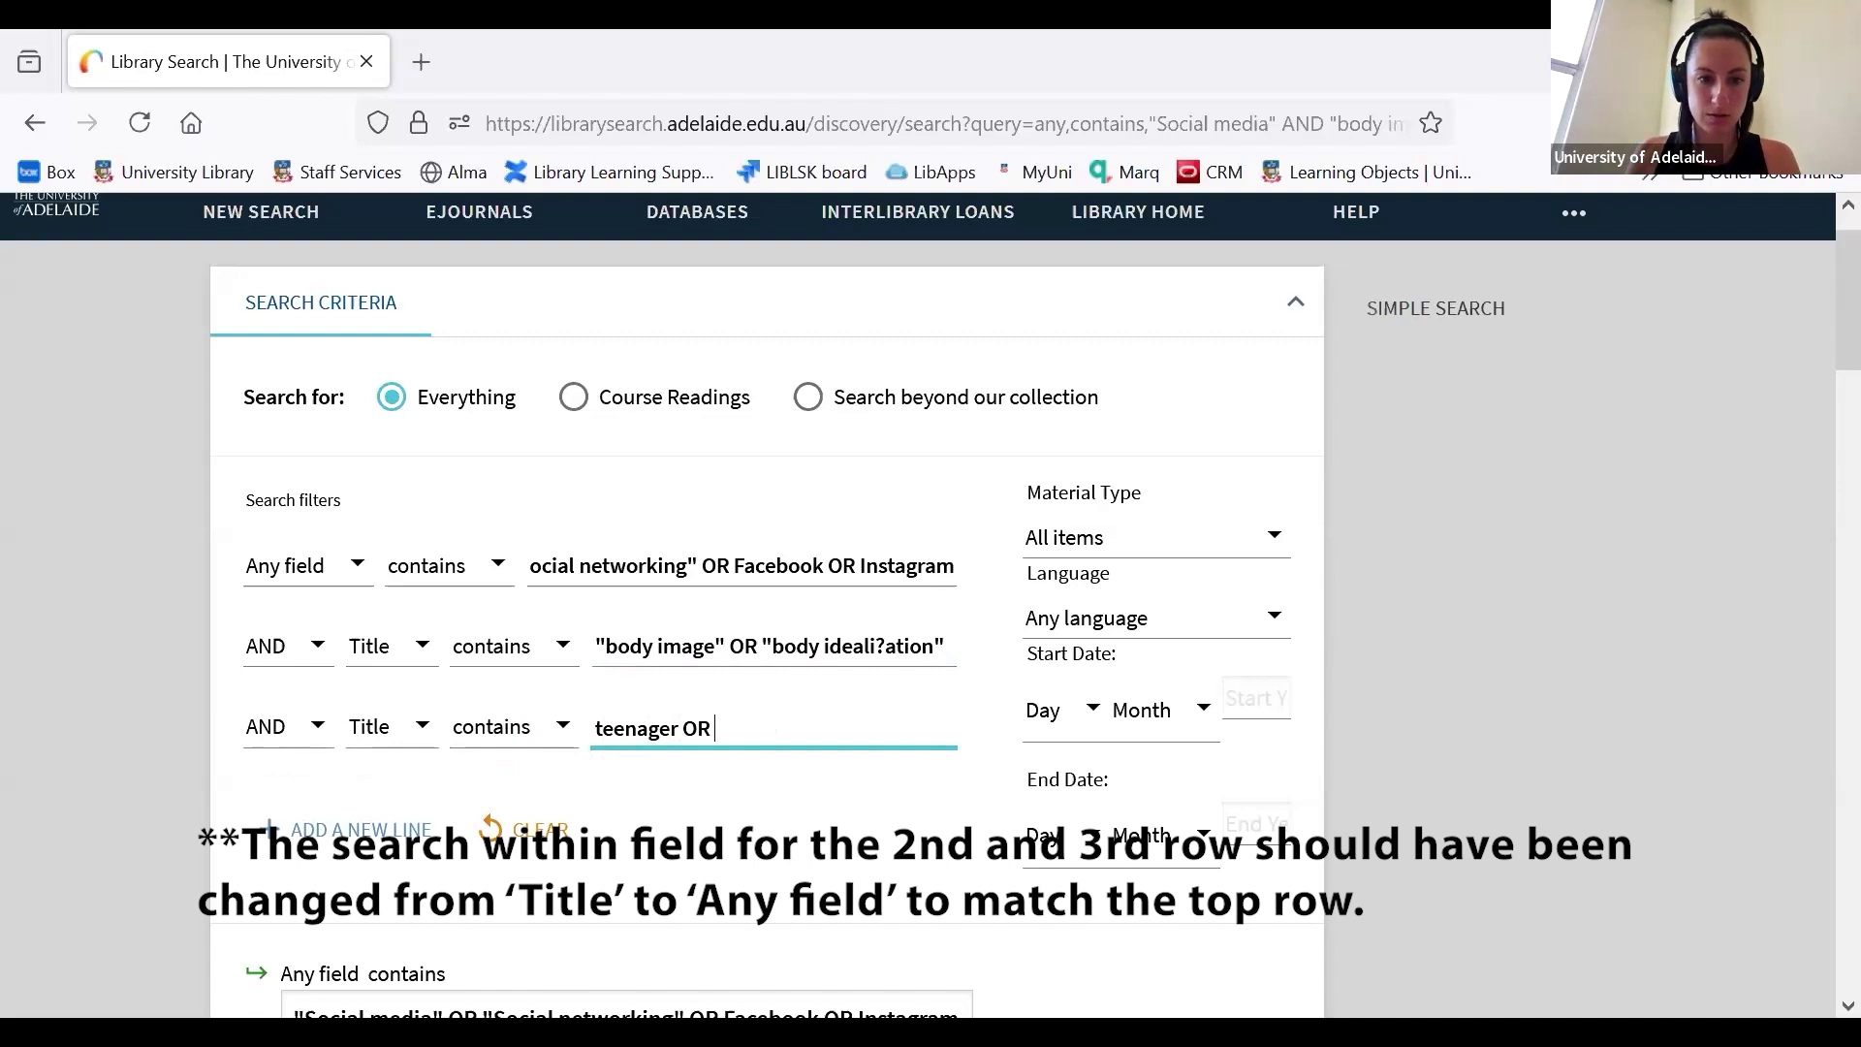
text(adeolesc)
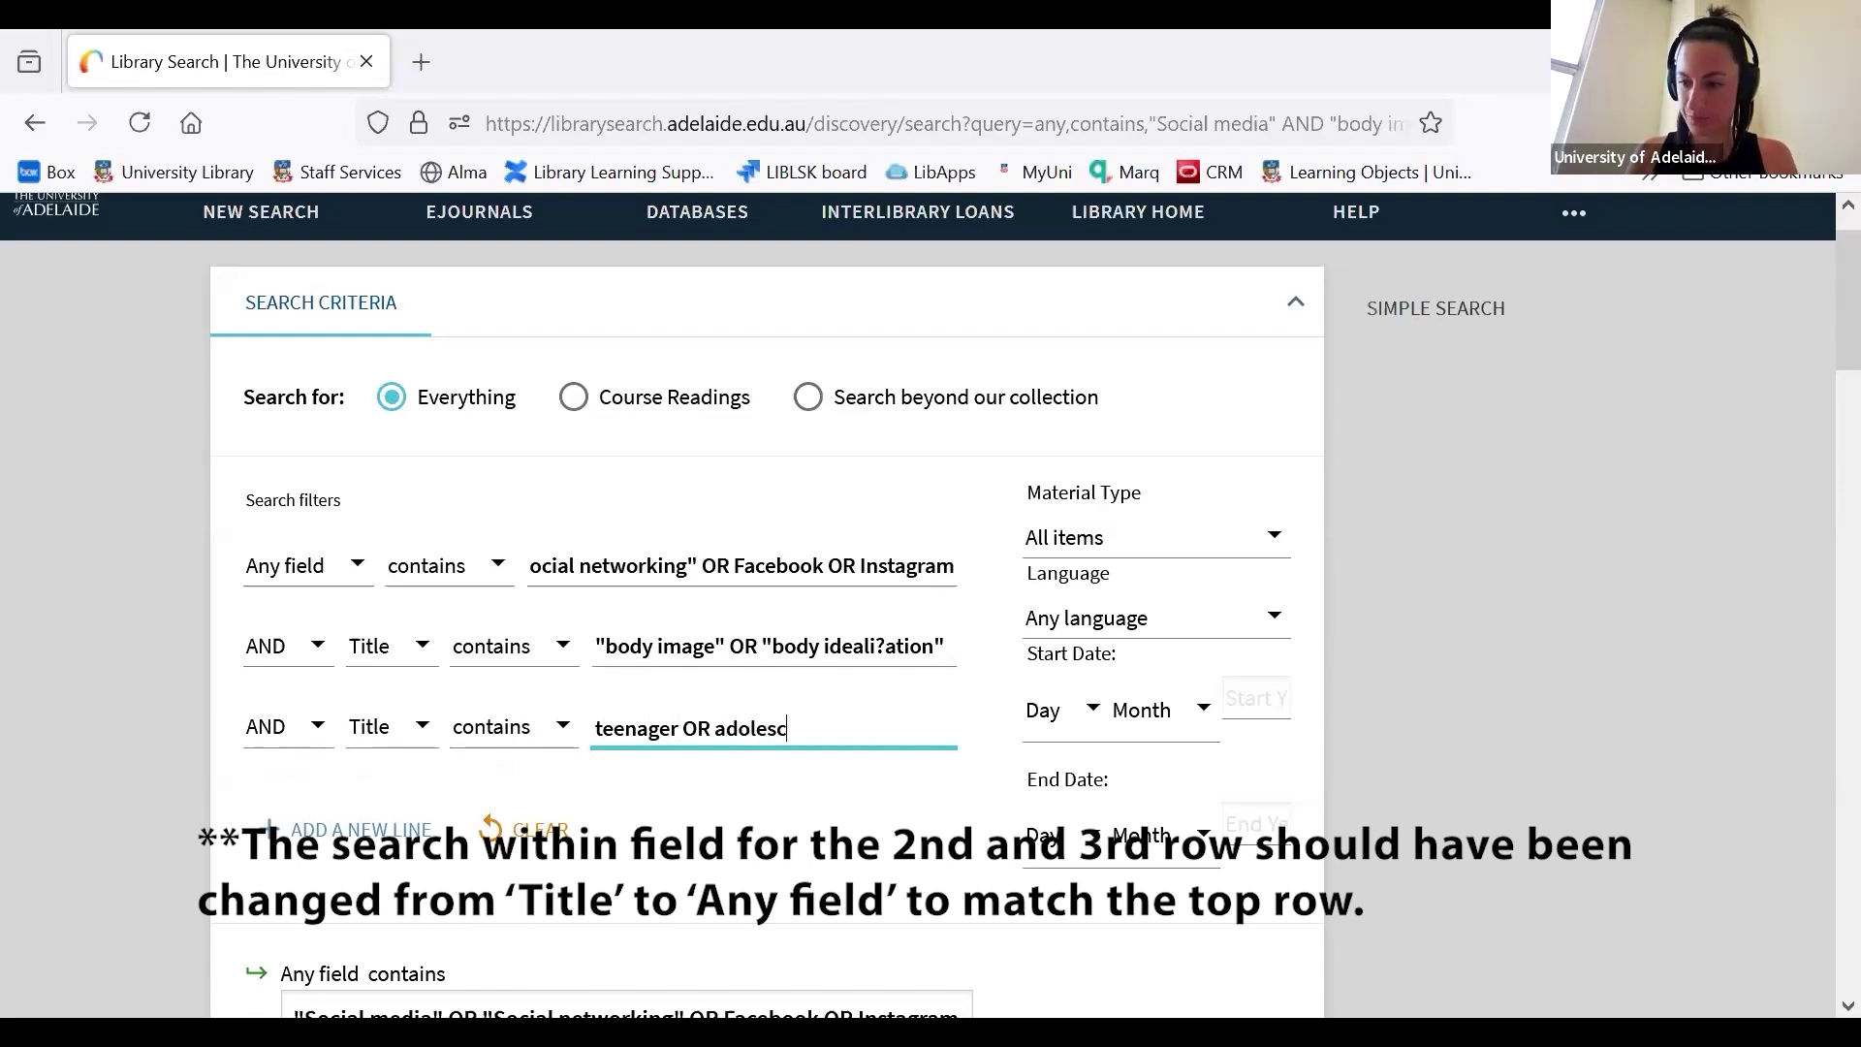
text(ent OR e)
key(BackSpace)
text(teen OR)
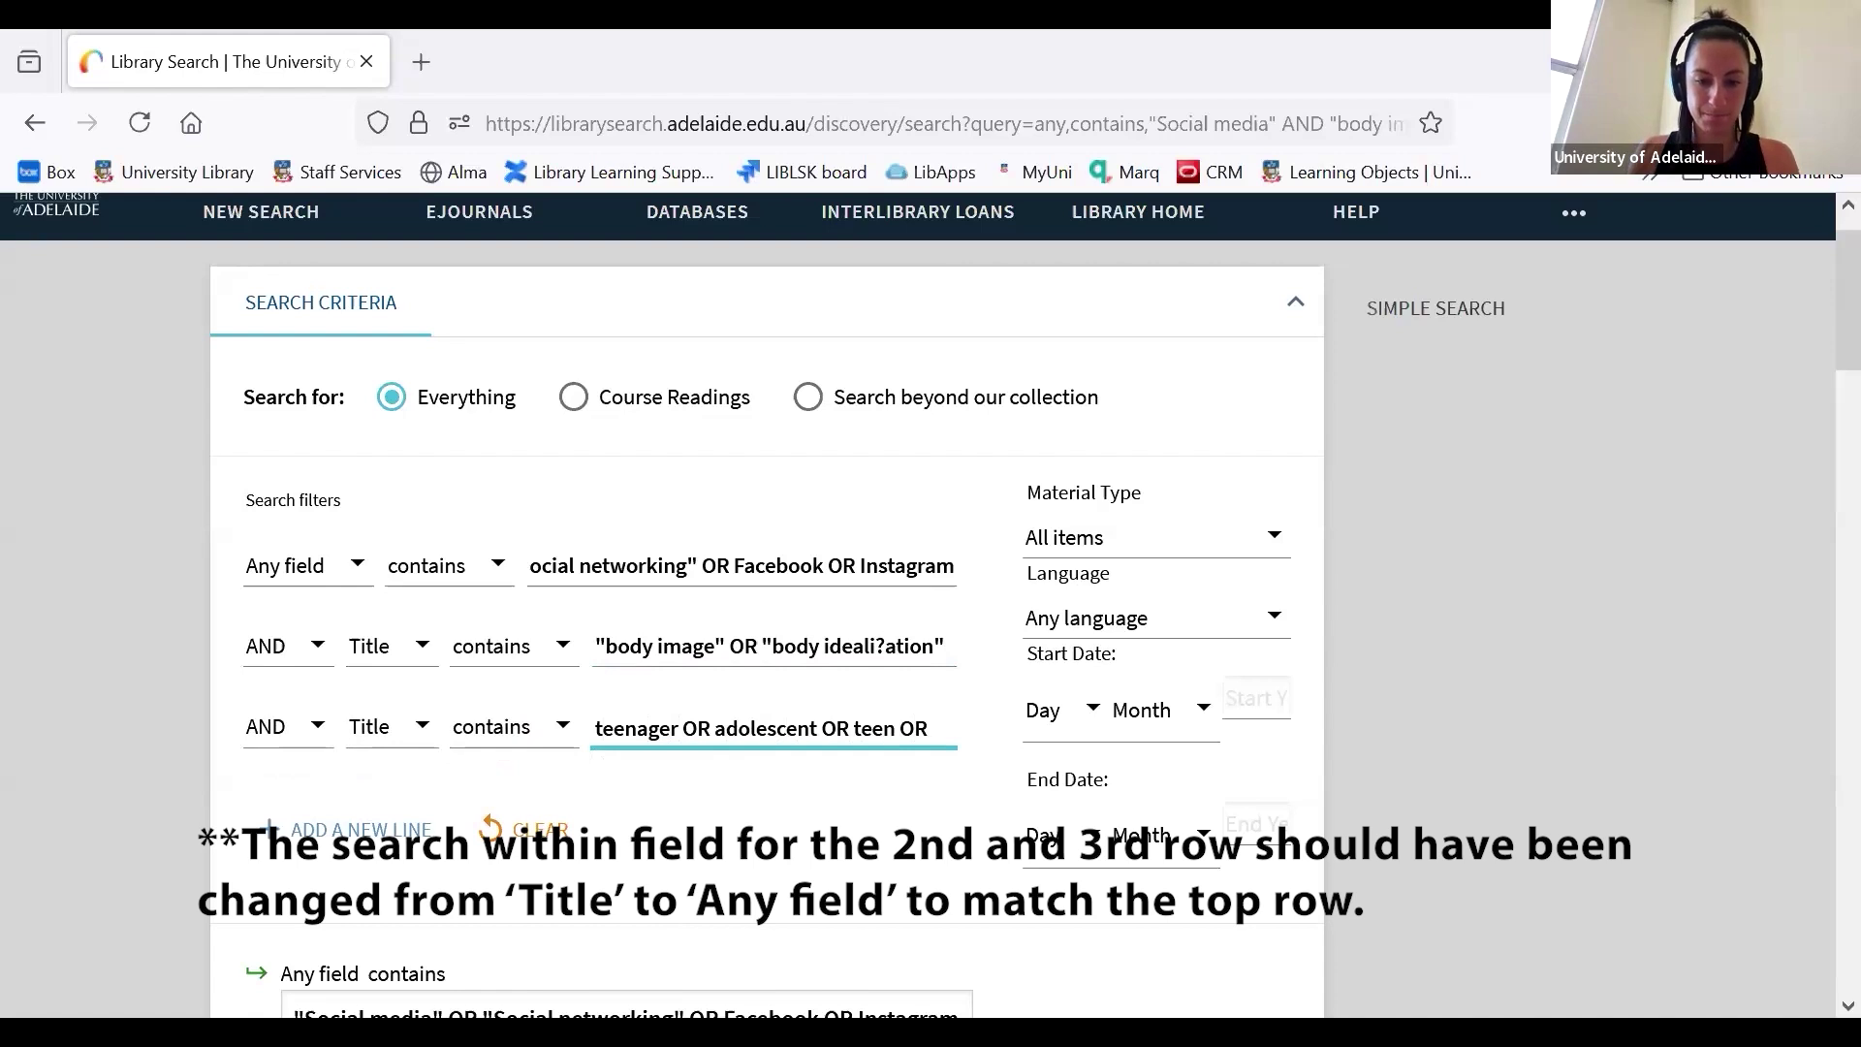
text( "young adult")
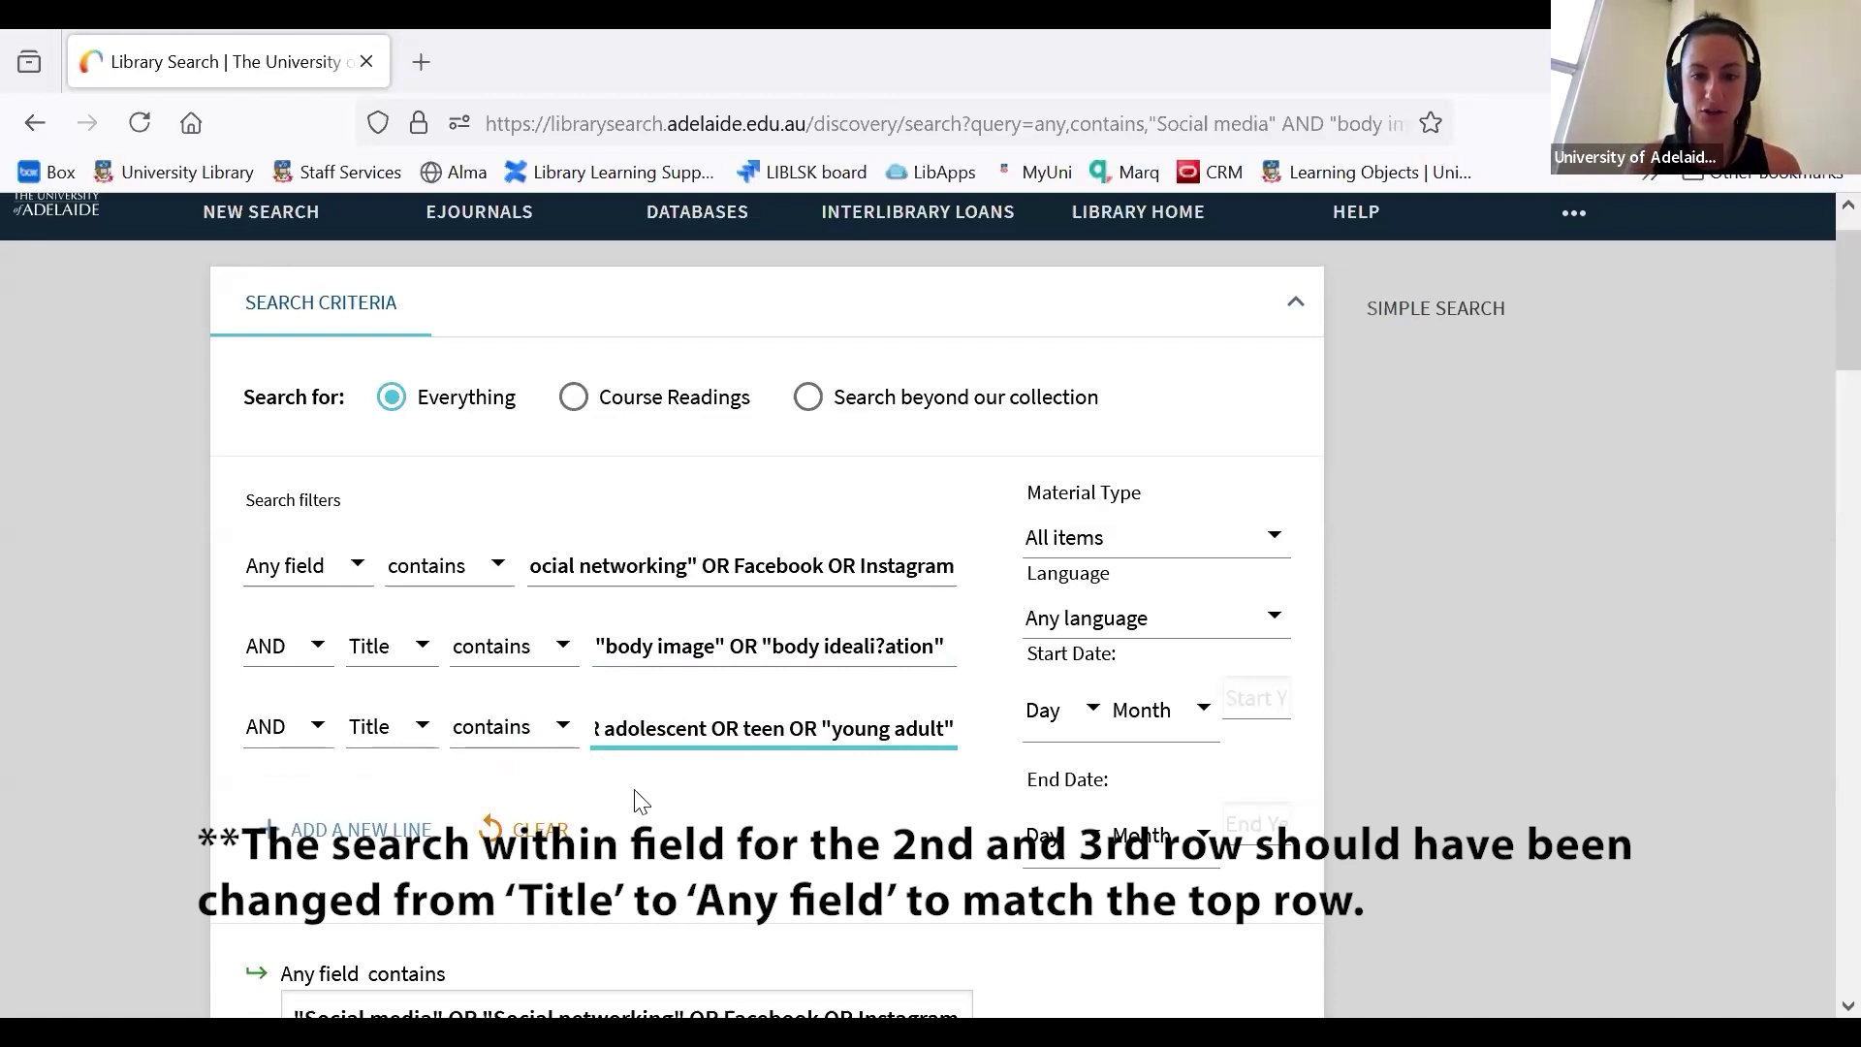
Run the three-line advanced search and look at the beginning of the results list.
scroll(1206, 784, down, 3)
click(1205, 770)
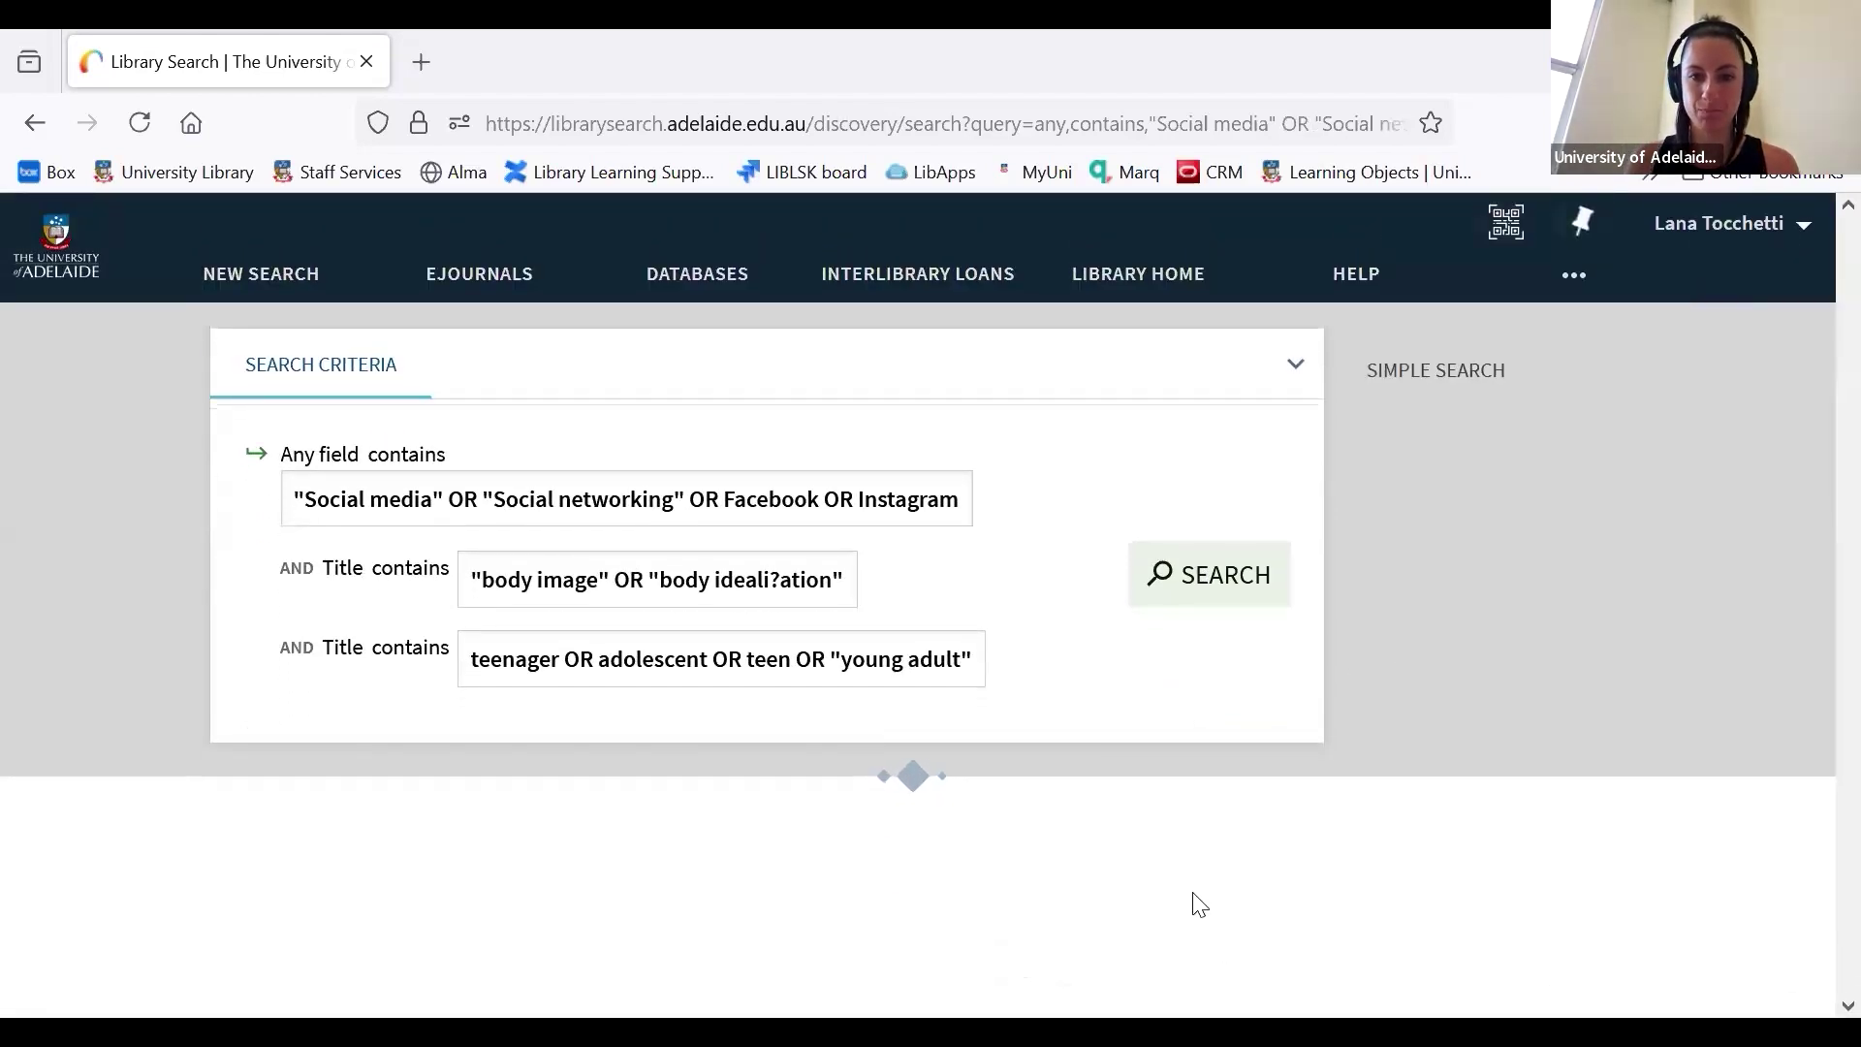
scroll(1231, 882, down, 2)
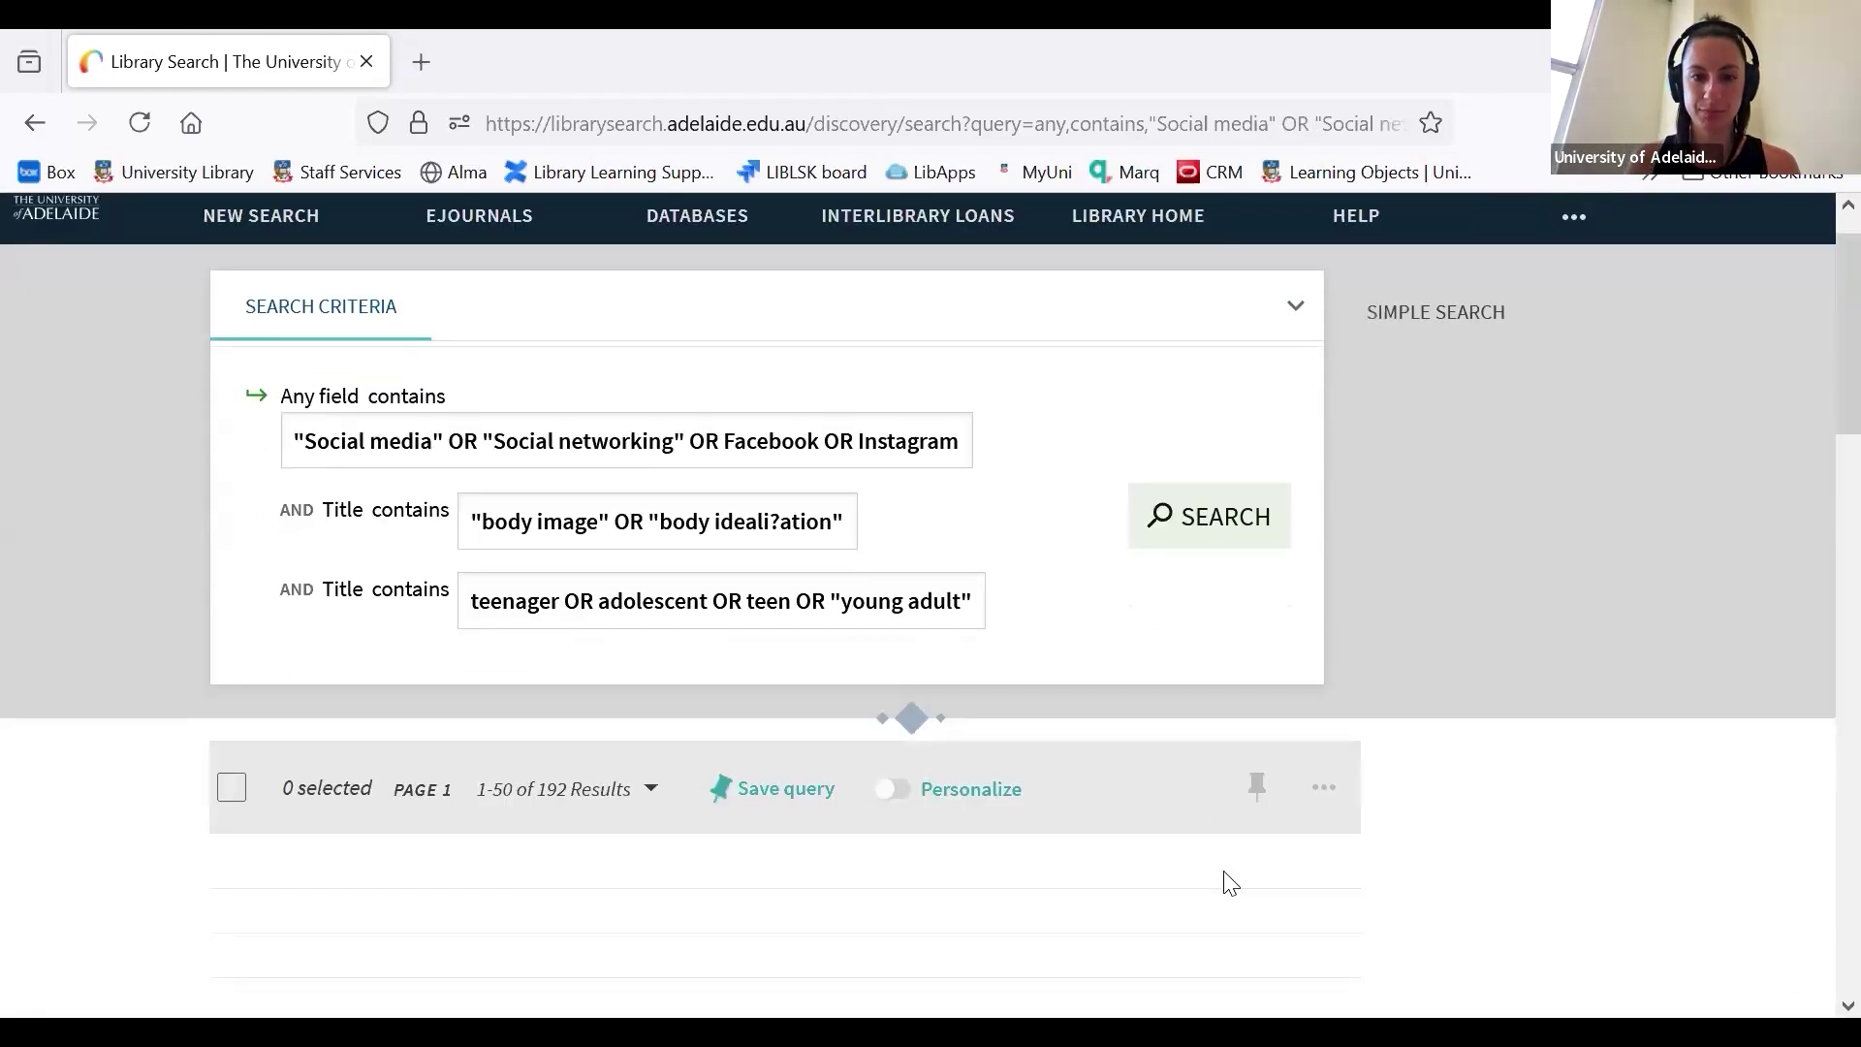
scroll(1223, 882, down, 2)
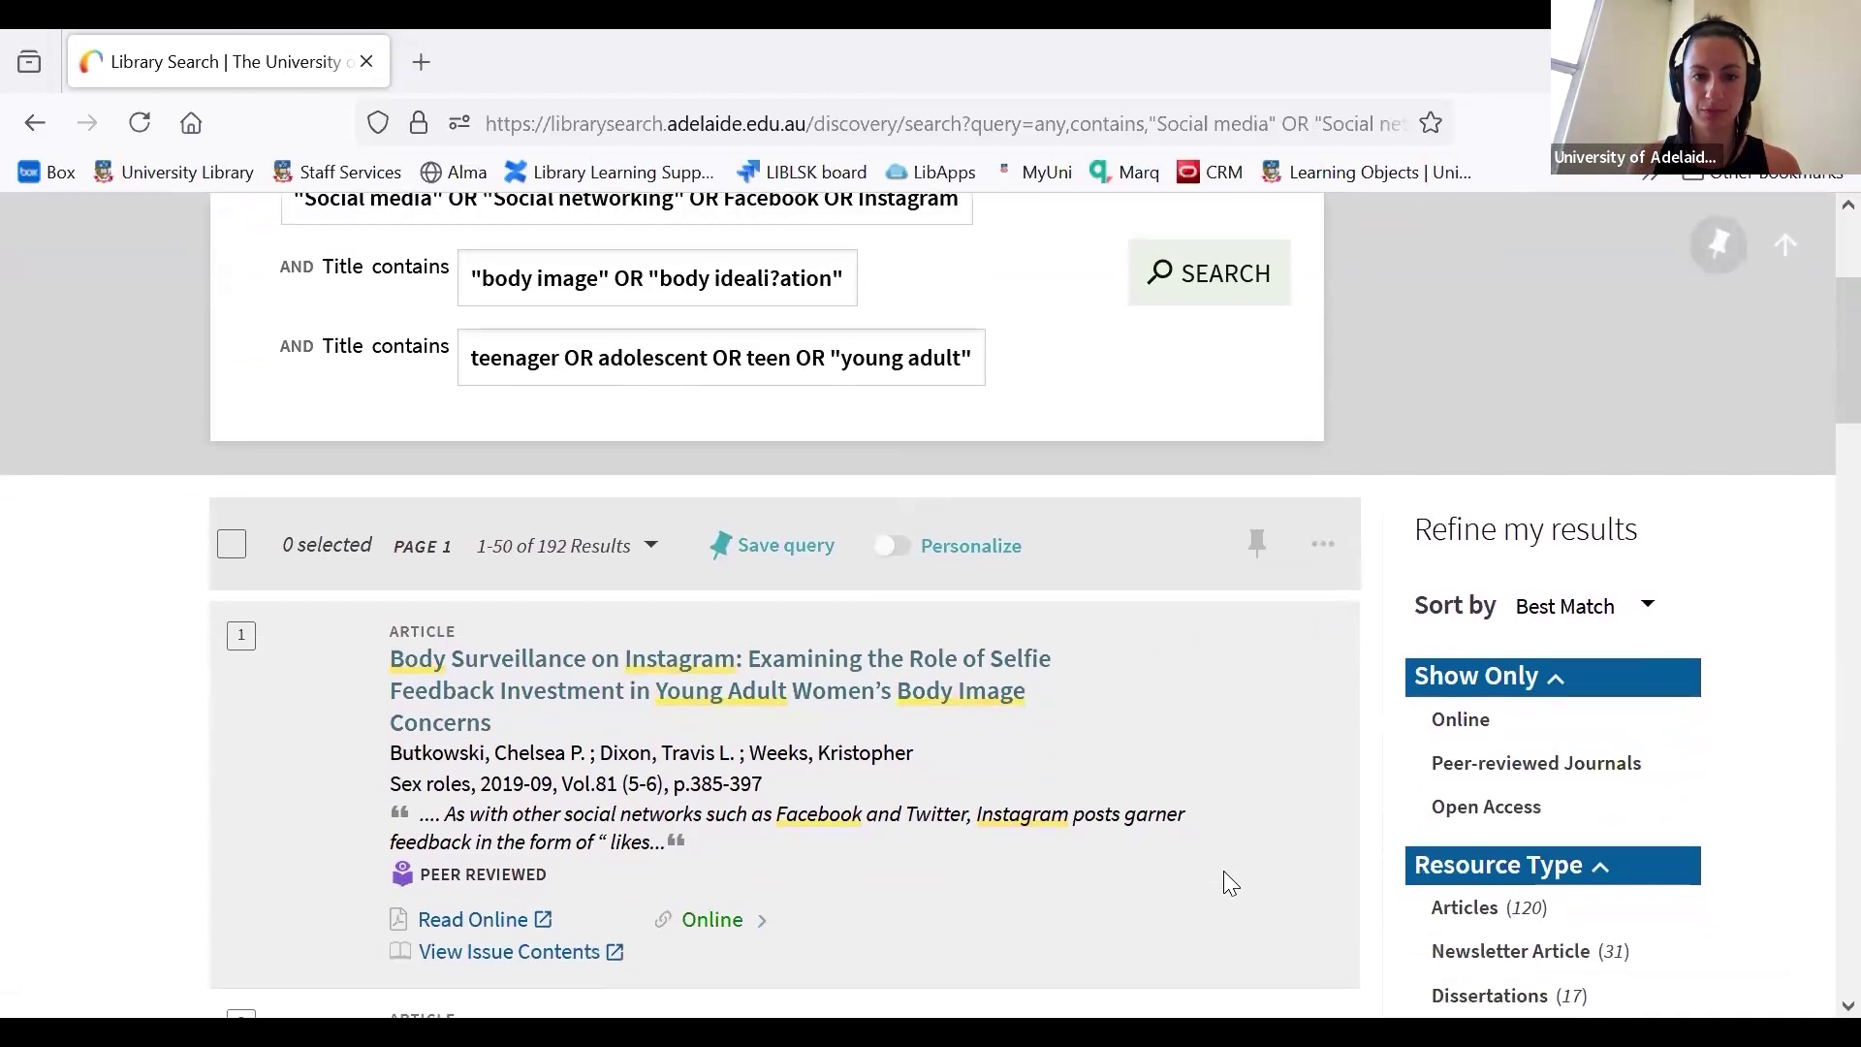
Replace the wildcard term in the second search line with "body idealisation", rerun the advanced search and check the first results.
scroll(1196, 583, up, 3)
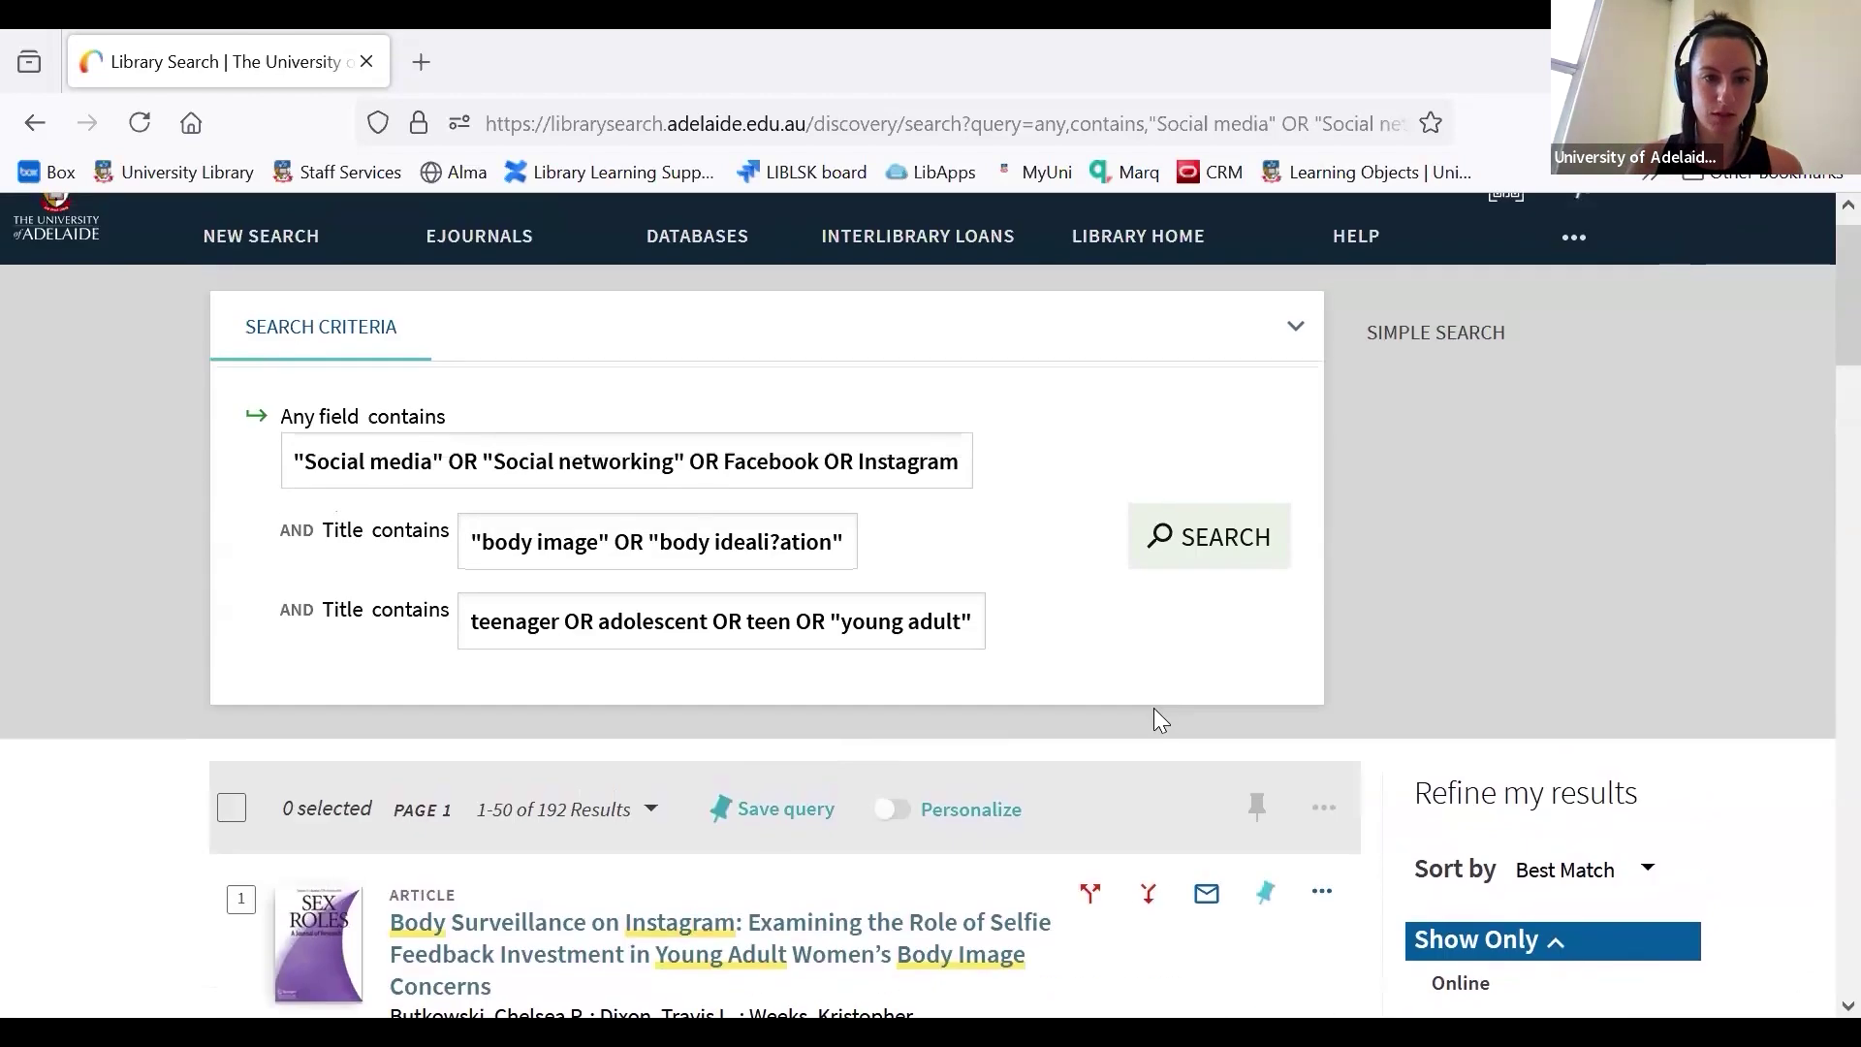
scroll(1137, 869, down, 5)
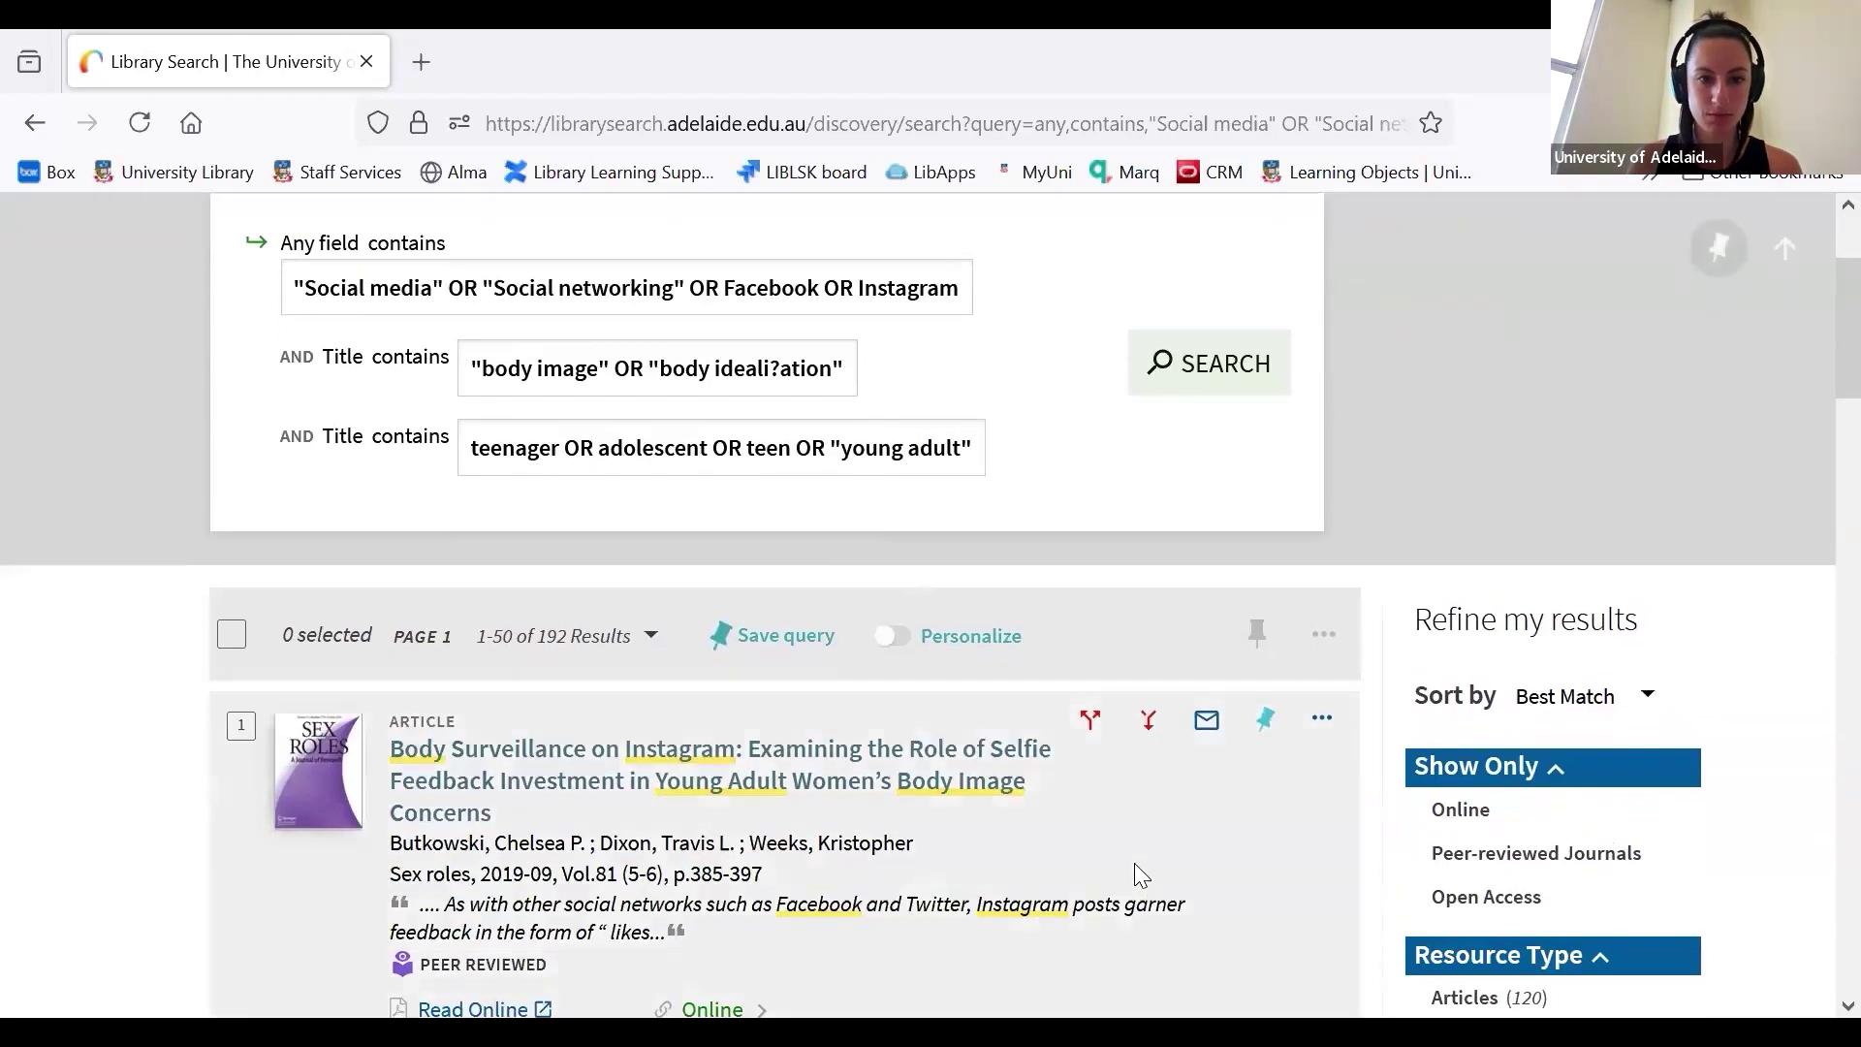
scroll(1132, 872, down, 4)
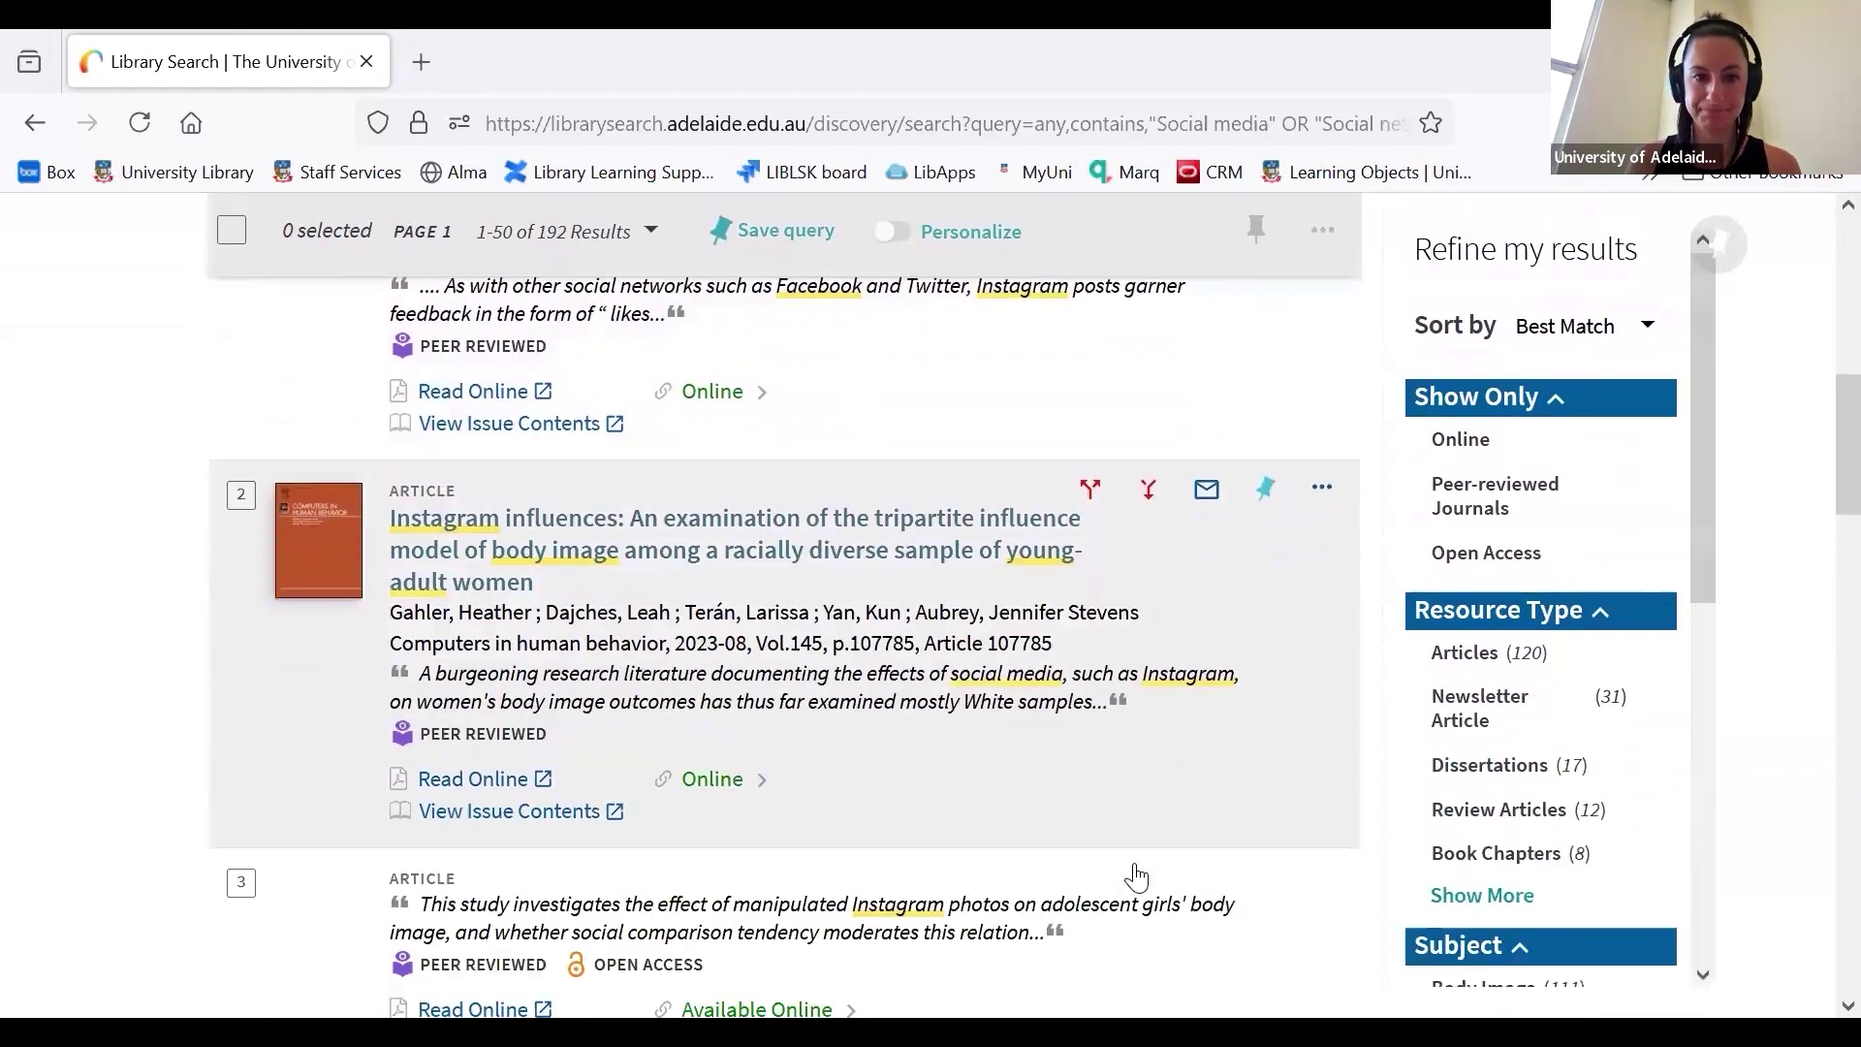
scroll(1130, 872, up, 4)
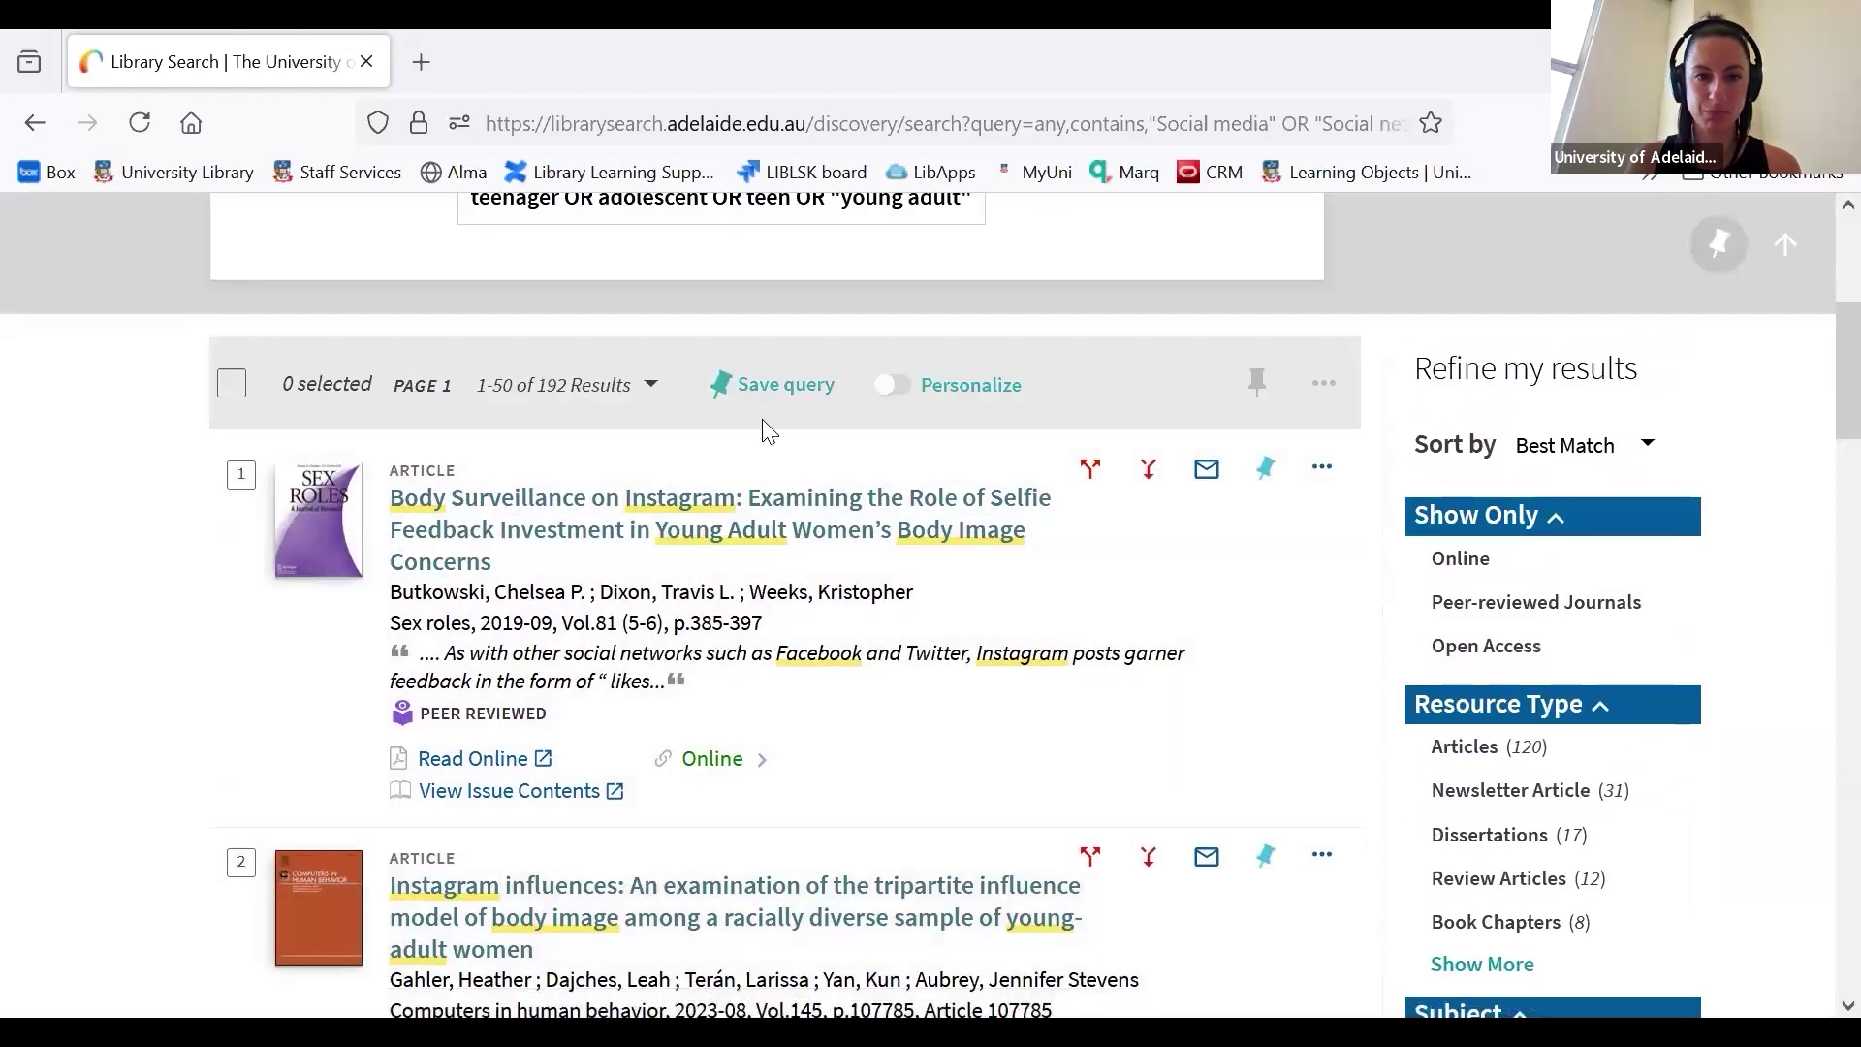
scroll(1022, 410, up, 3)
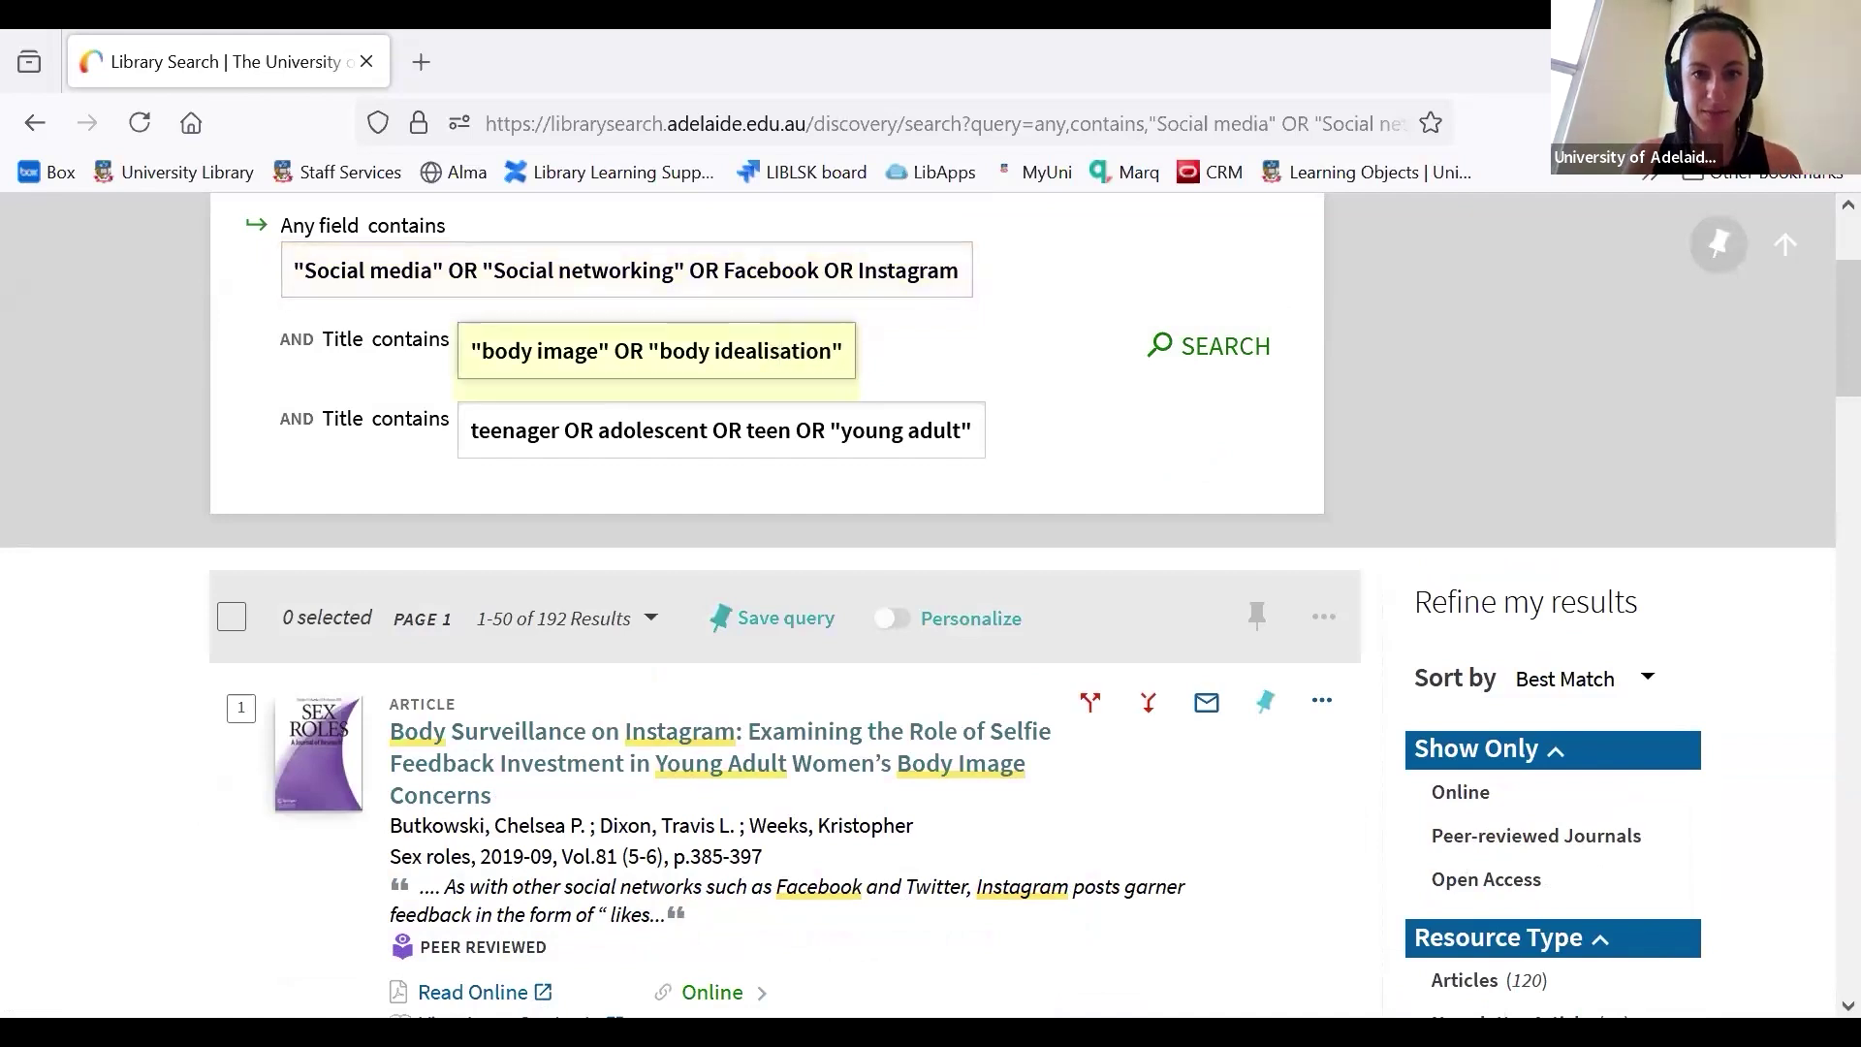
click(1204, 341)
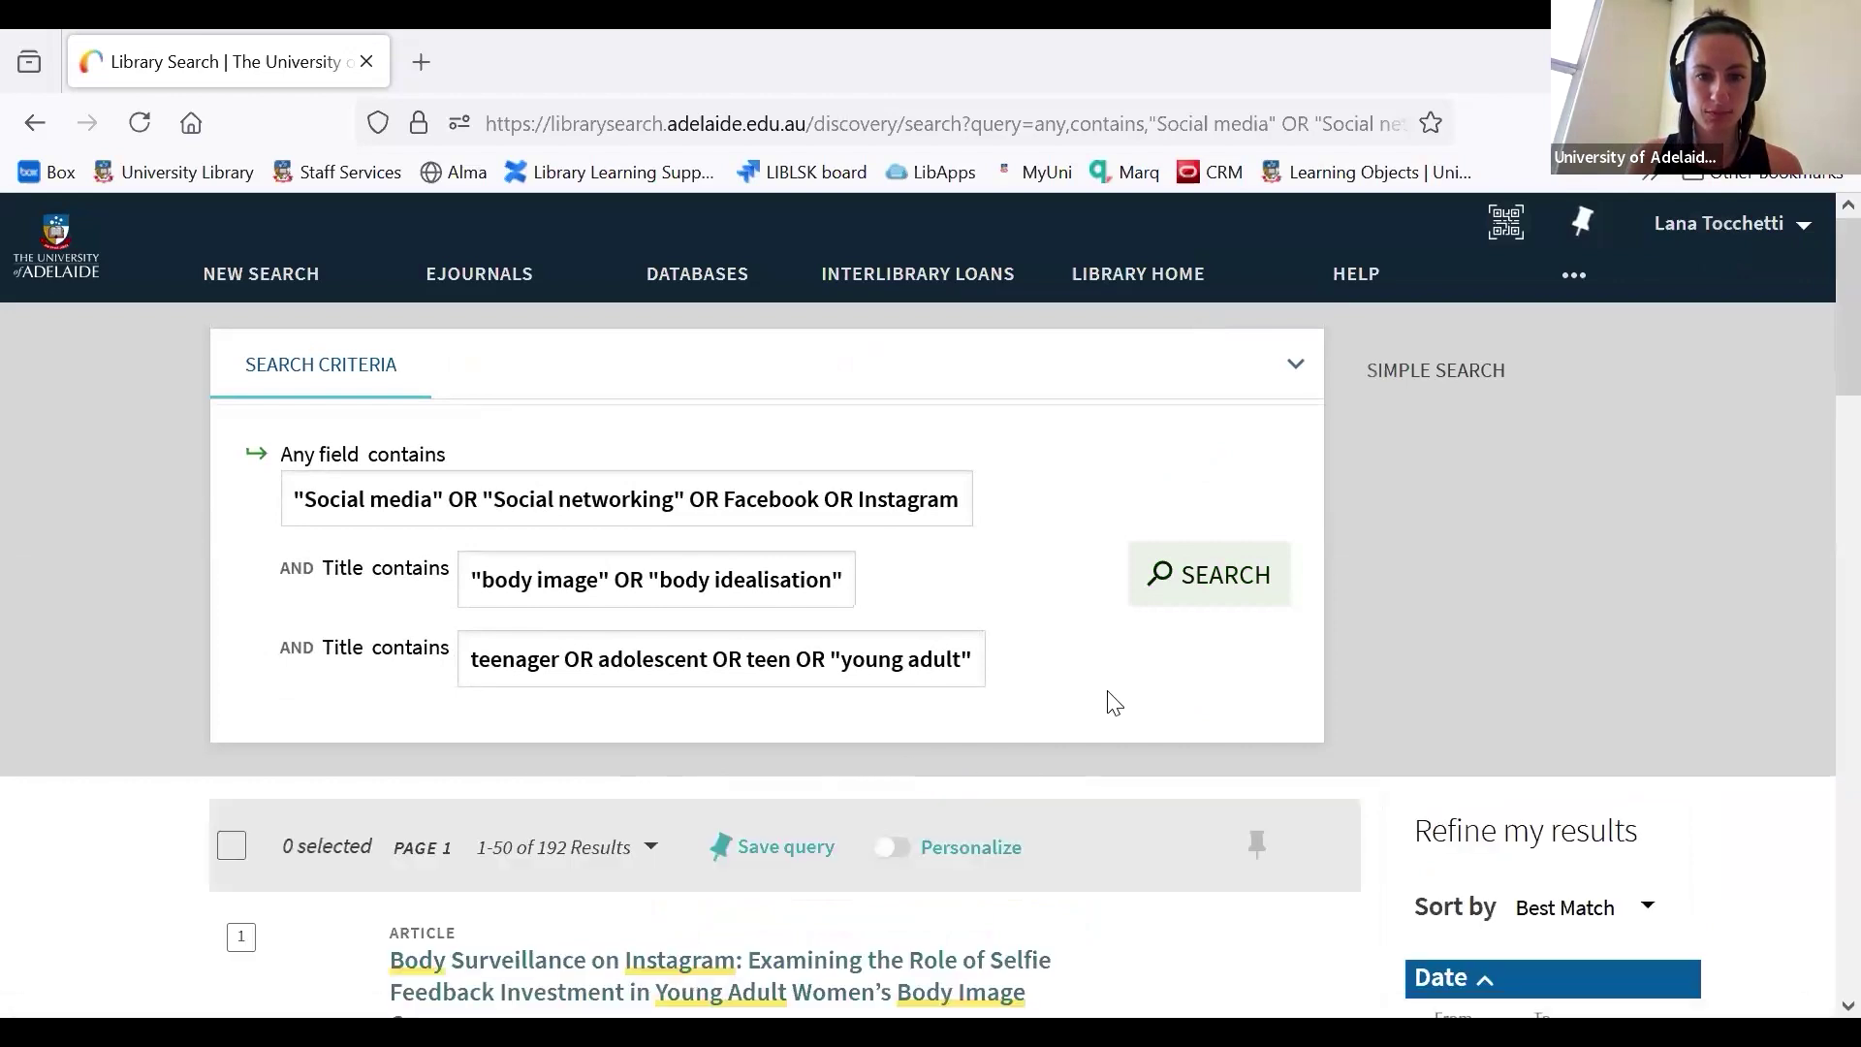
scroll(1106, 702, down, 3)
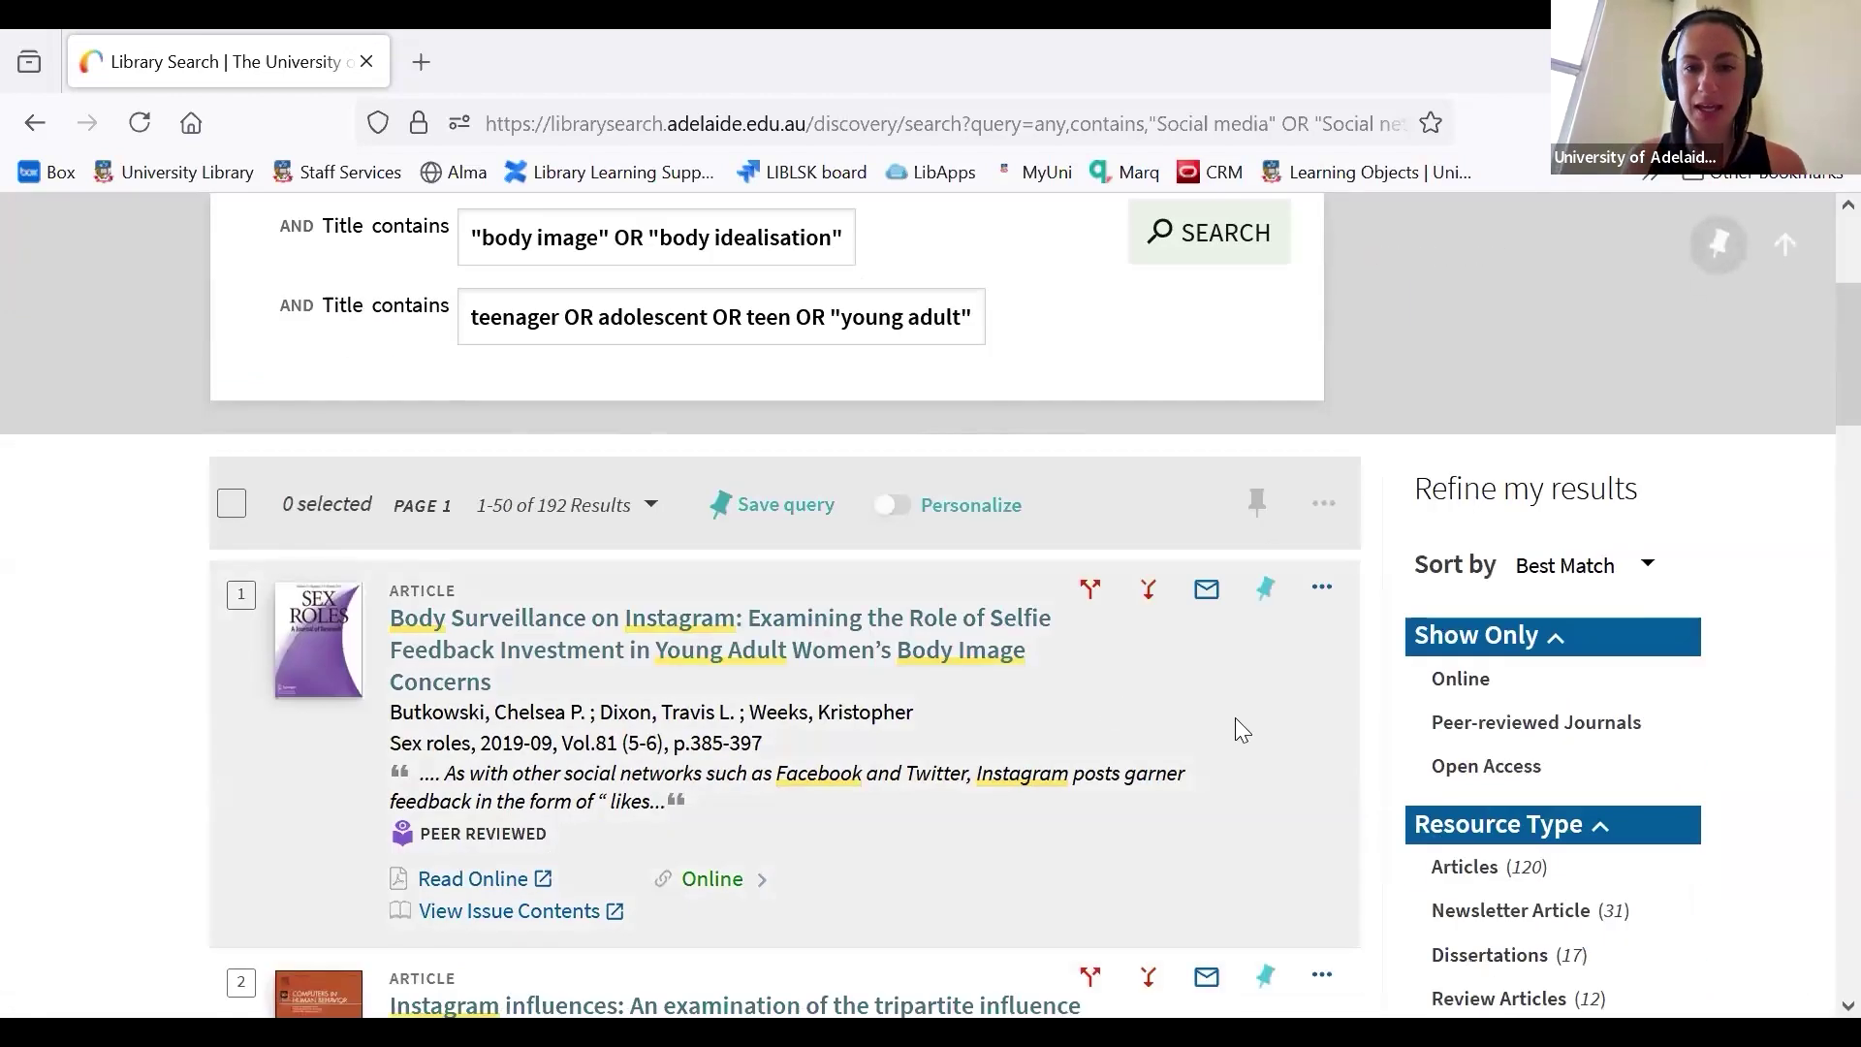
scroll(1234, 717, up, 3)
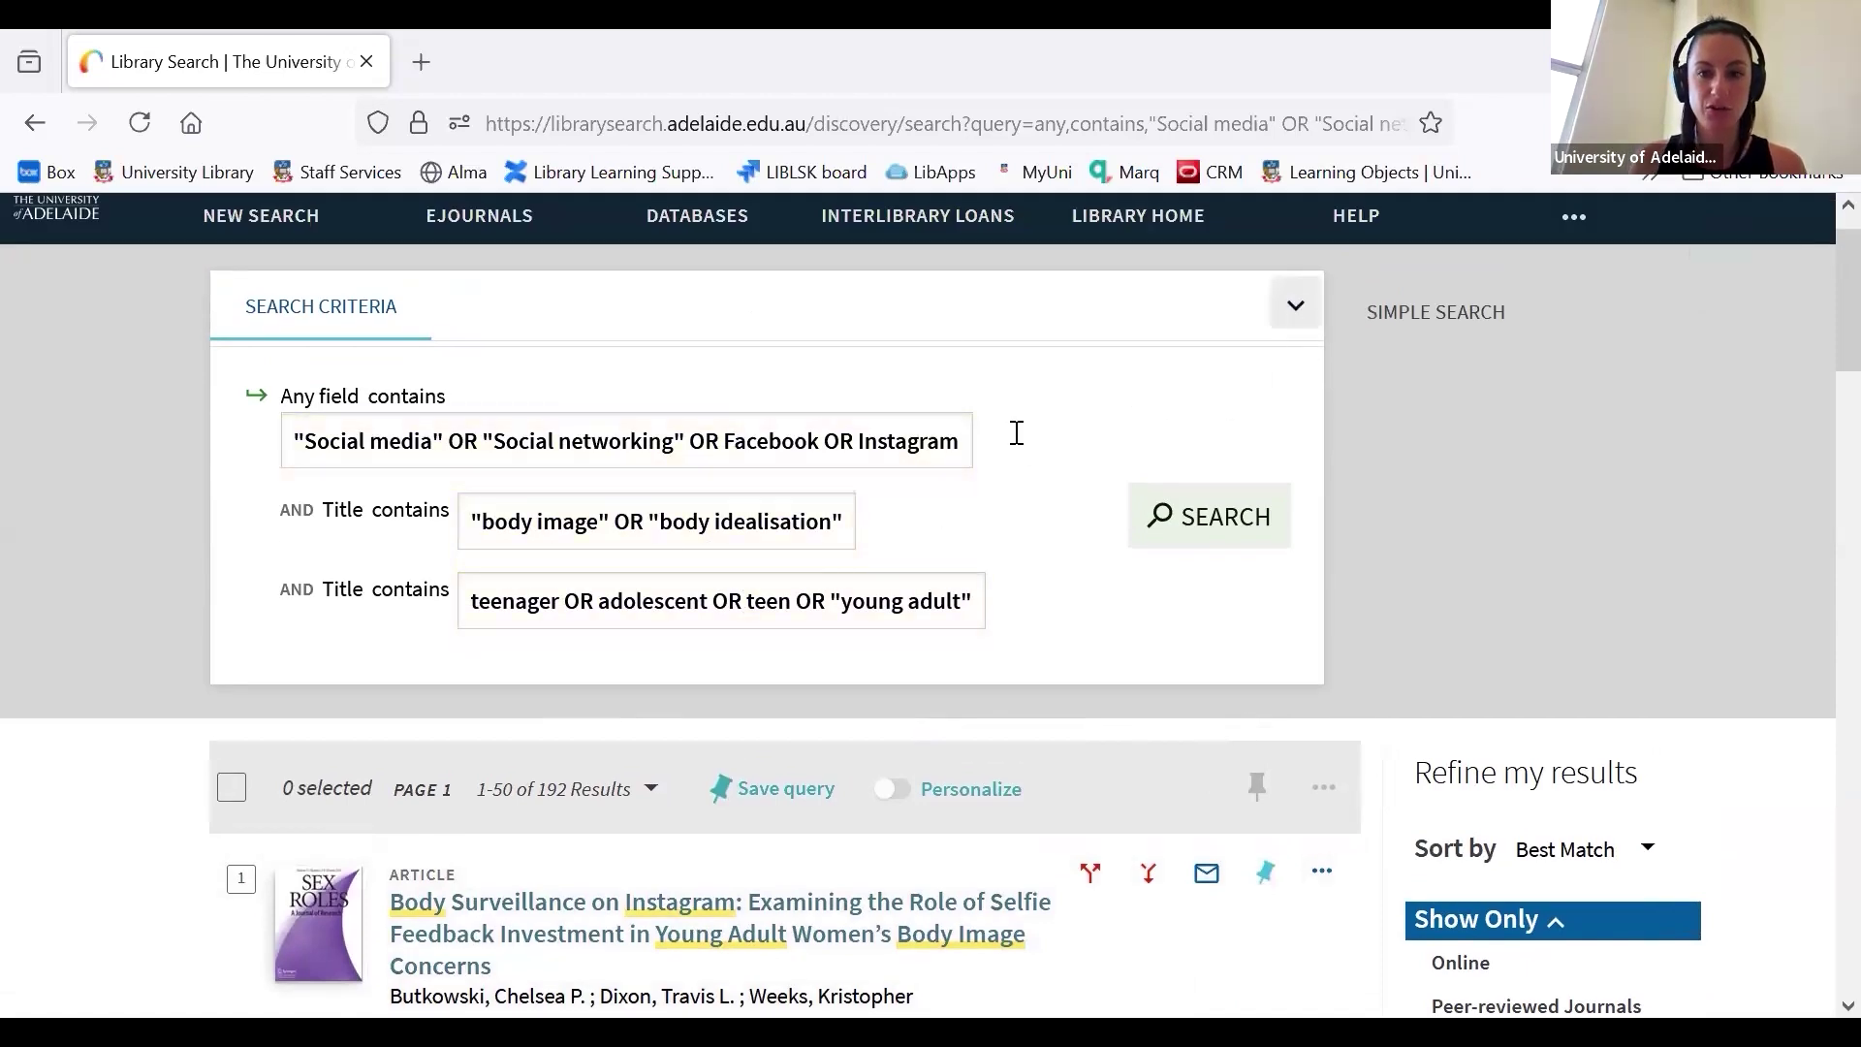
click(1295, 308)
click(1294, 325)
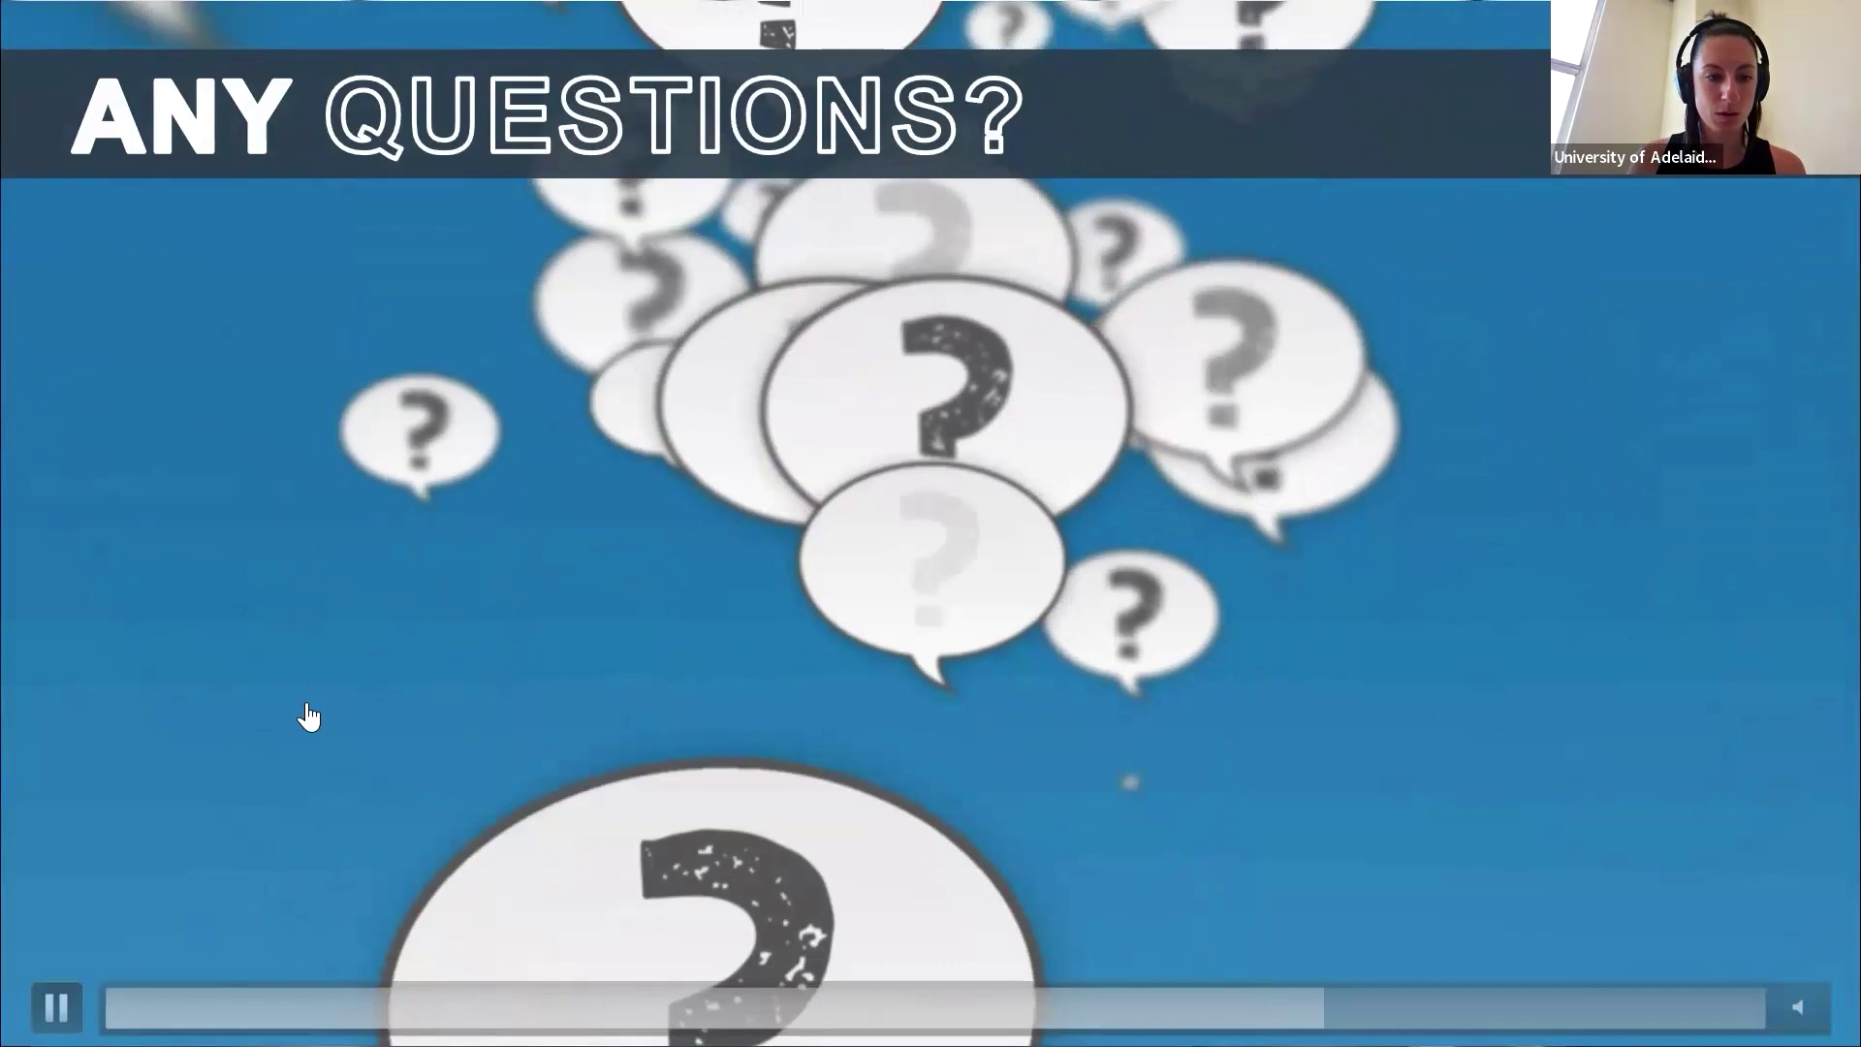
key(Right)
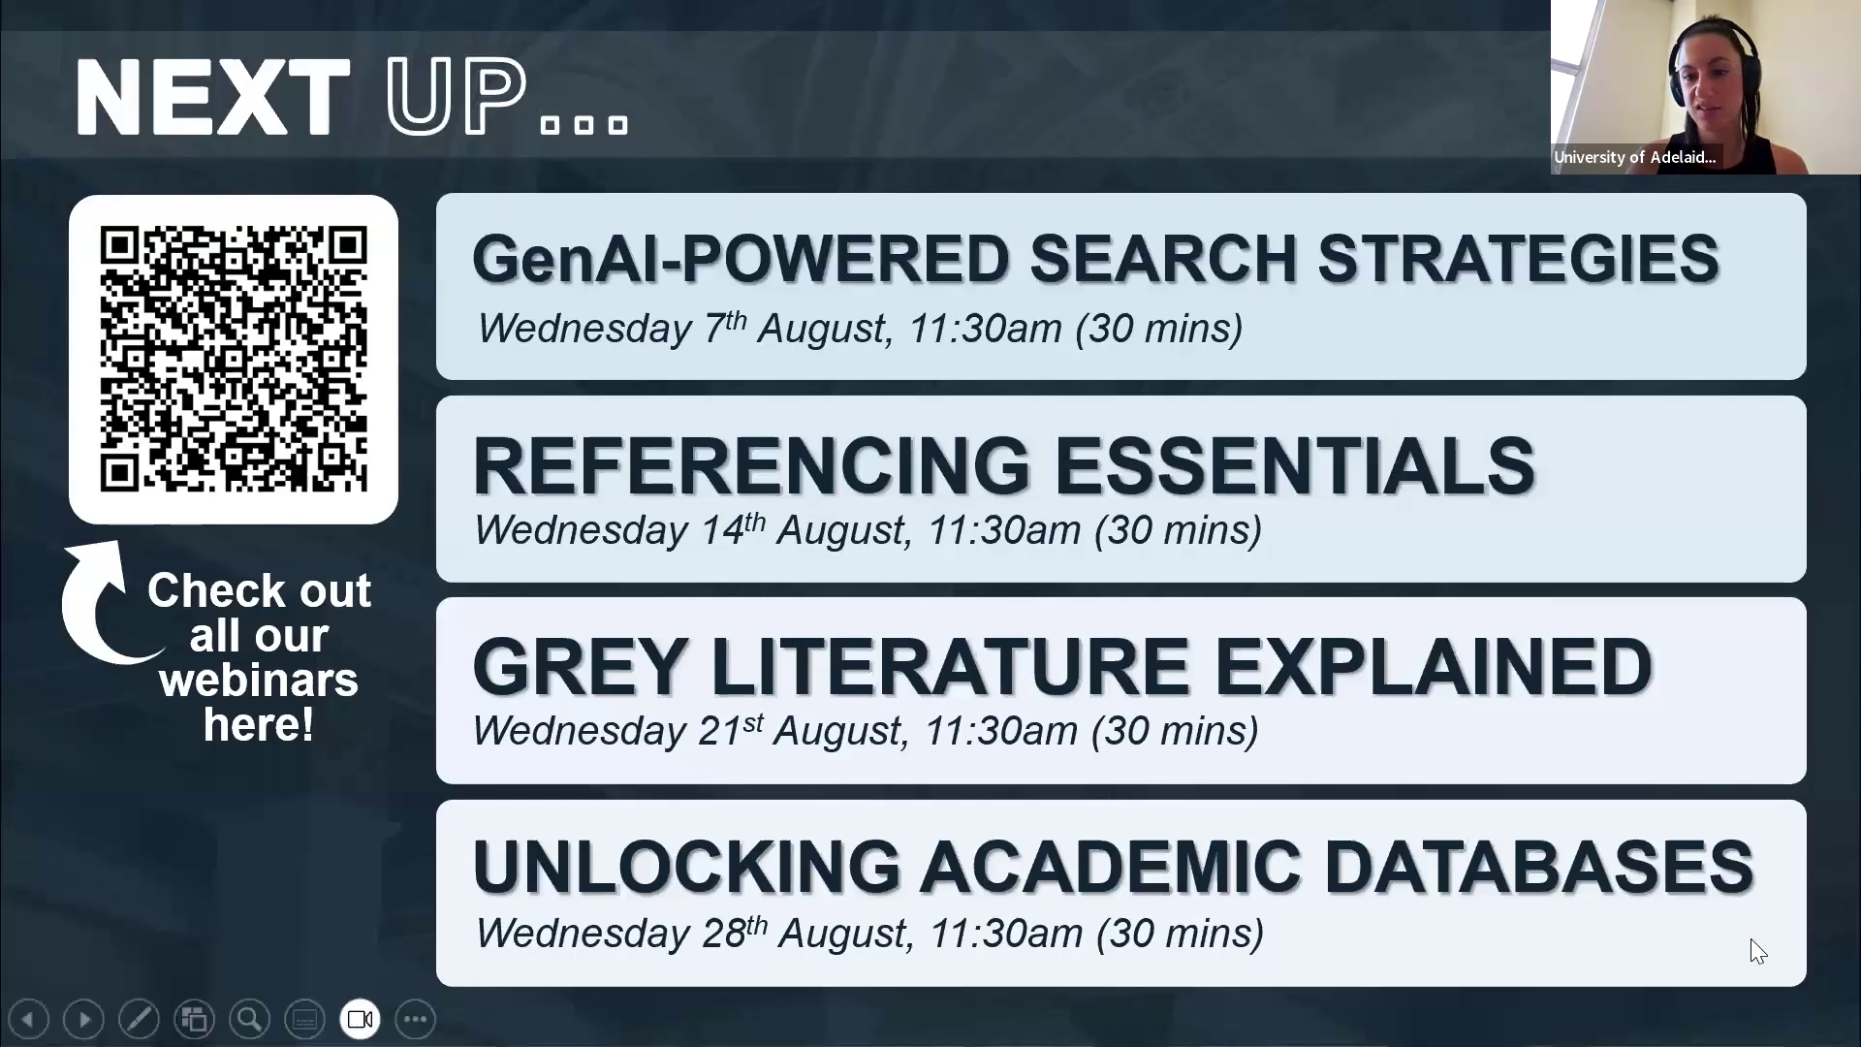